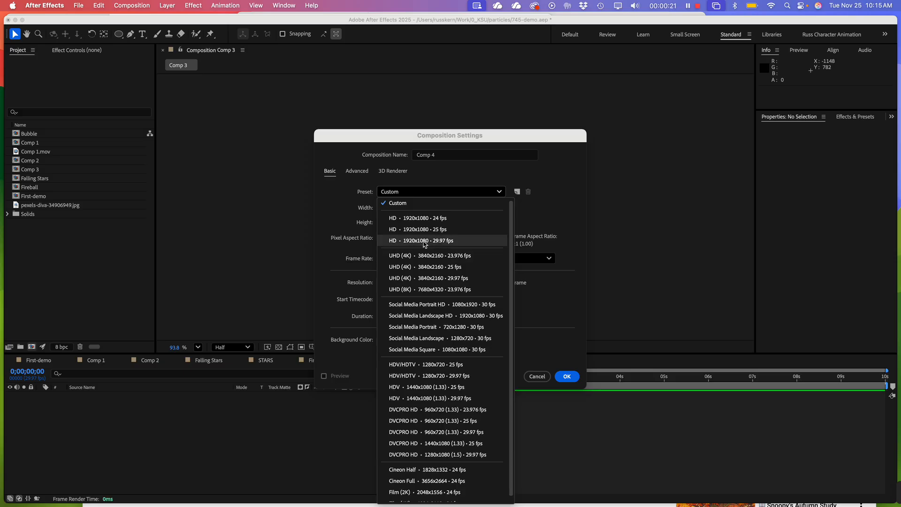
Create the new composition Comp 4 with the HD 1920x1080 29.97 fps preset and slightly enlarge the preview area
{"action": "left_click", "coordinate": [424, 241]}
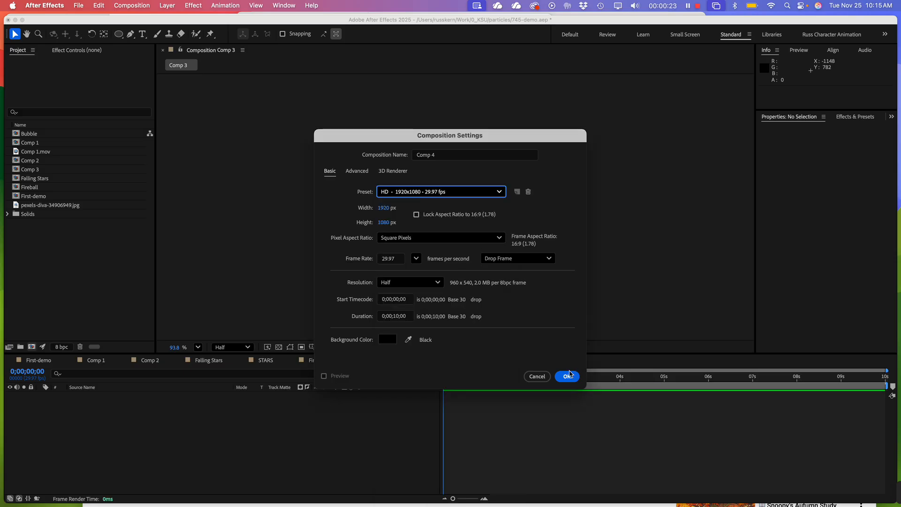
{"action": "left_click", "coordinate": [570, 374]}
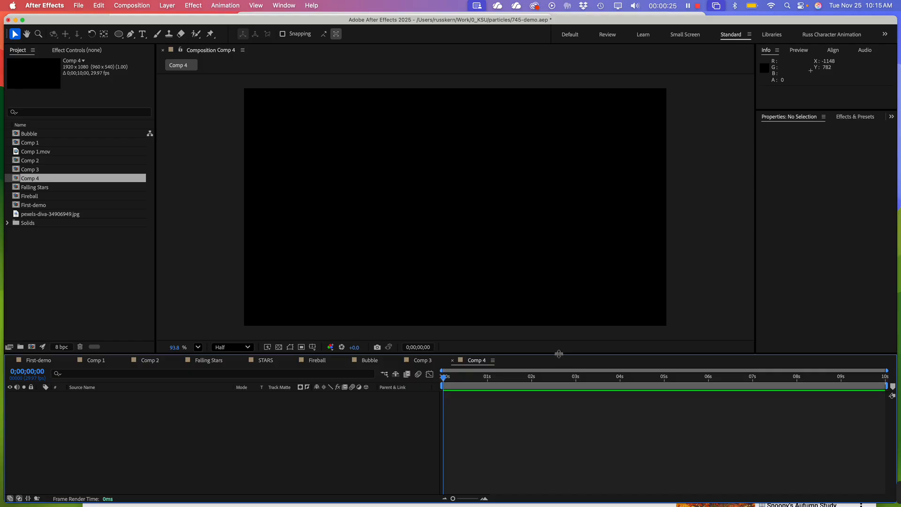
{"action": "left_click_drag", "start_coordinate": [559, 354], "coordinate": [562, 365]}
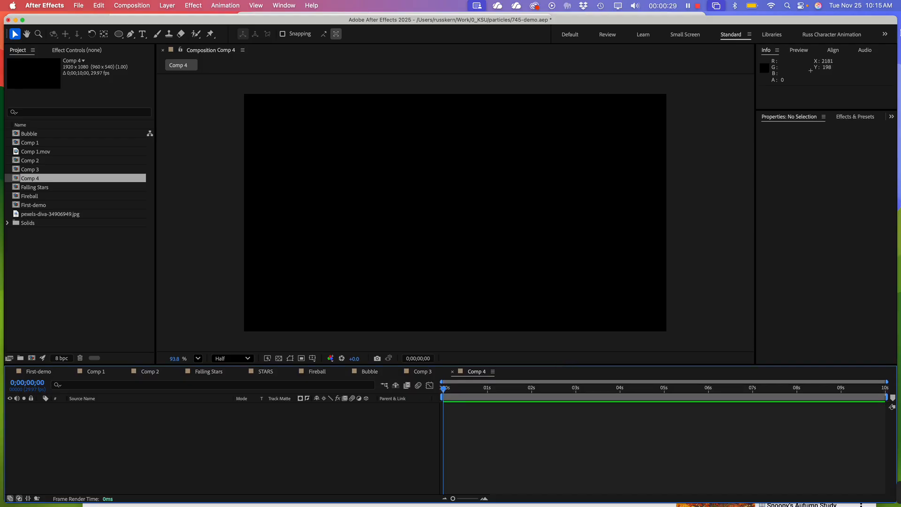
Replace the "gradient" search in Effects & Presets with "partic" to find the particle effects
{"action": "left_click", "coordinate": [854, 120]}
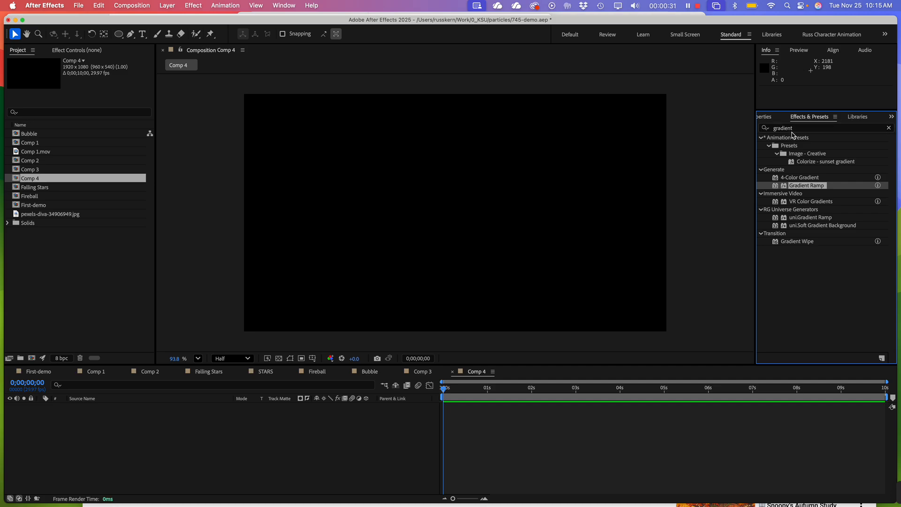
{"action": "left_click_drag", "start_coordinate": [799, 128], "coordinate": [775, 123]}
{"action": "key", "text": "BackSpace"}
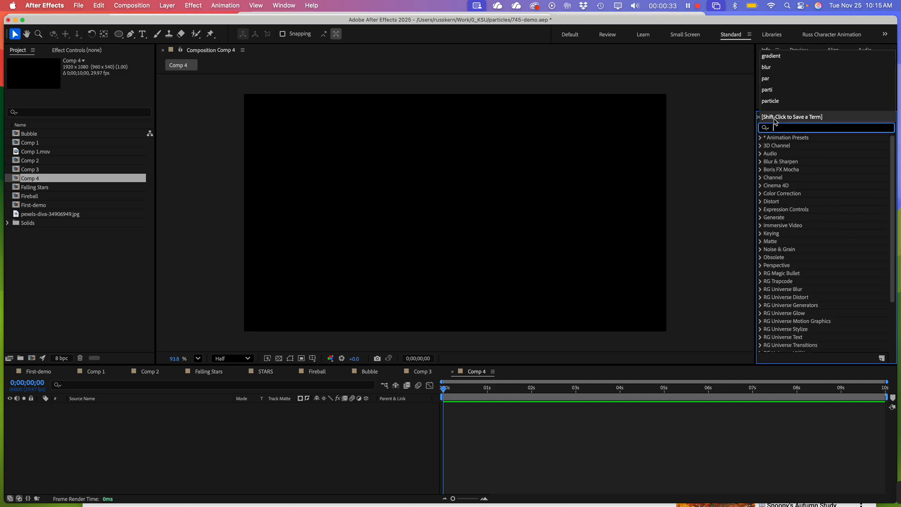
{"action": "type", "text": "pari"}
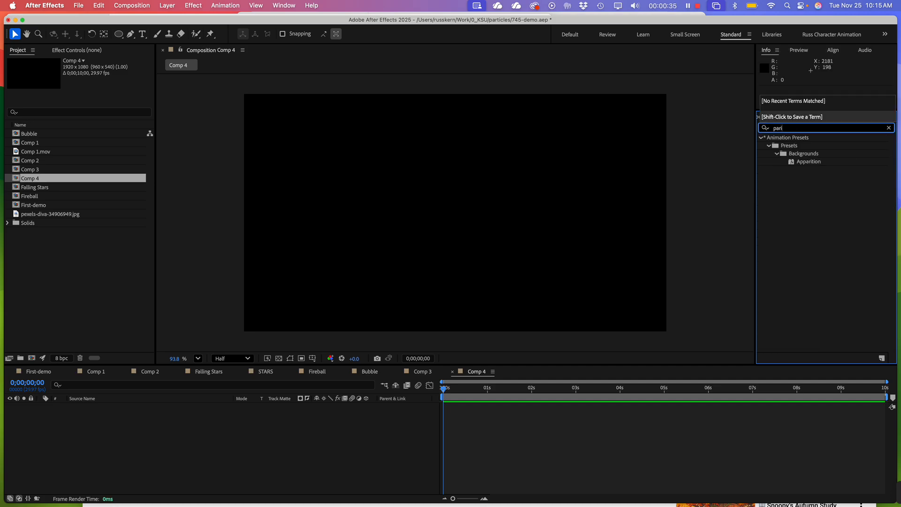
{"action": "type", "text": "c"}
{"action": "key", "text": "BackSpace"}
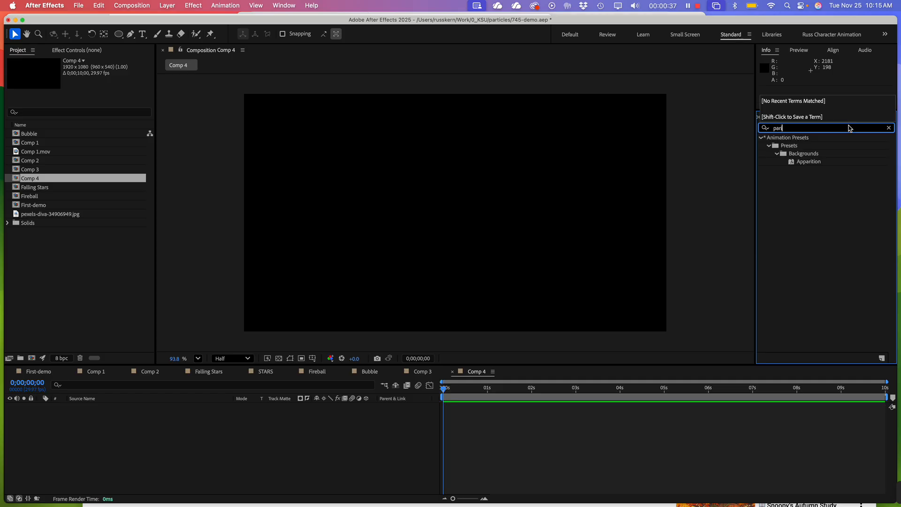
{"action": "key", "text": "BackSpace"}
{"action": "key", "text": "BackSpace"}
{"action": "key", "text": "BackSpace"}
{"action": "key", "text": "BackSpace"}
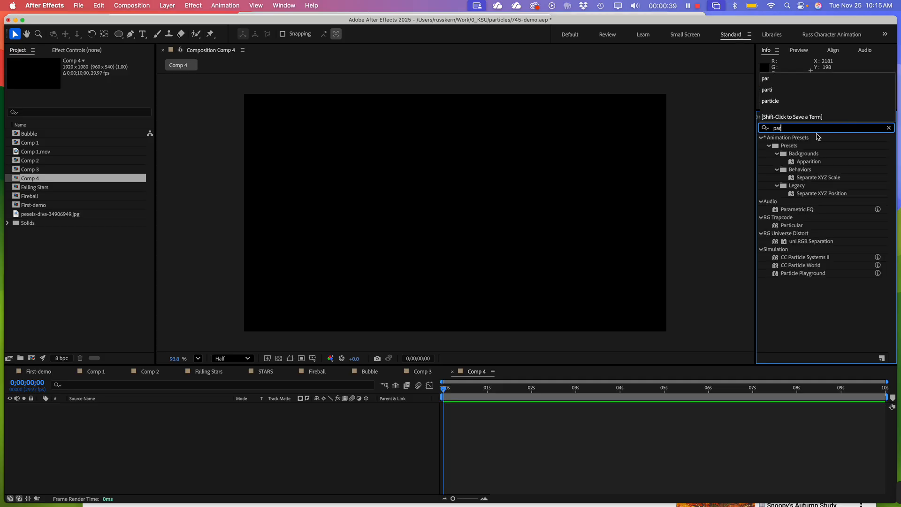
{"action": "type", "text": "partic"}
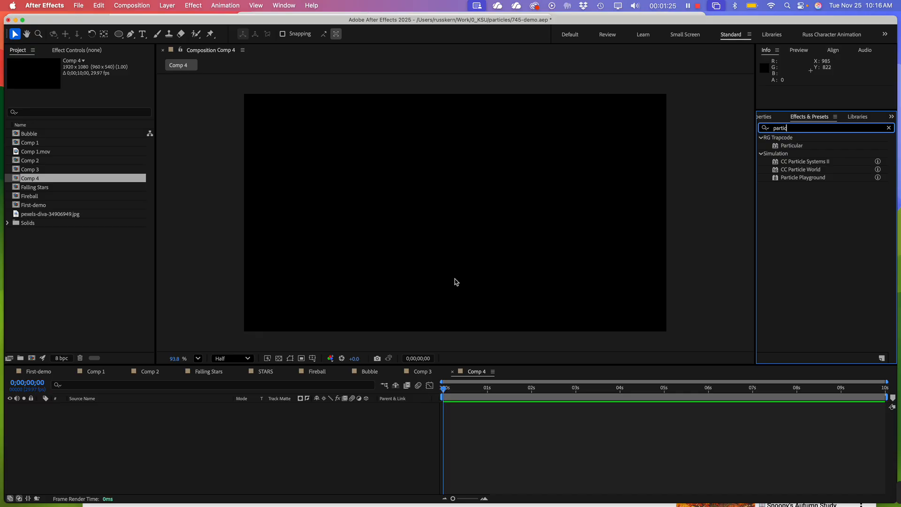
Add a 1920 x 1080 px orange solid layer to Comp 4
{"action": "left_click", "coordinate": [273, 448]}
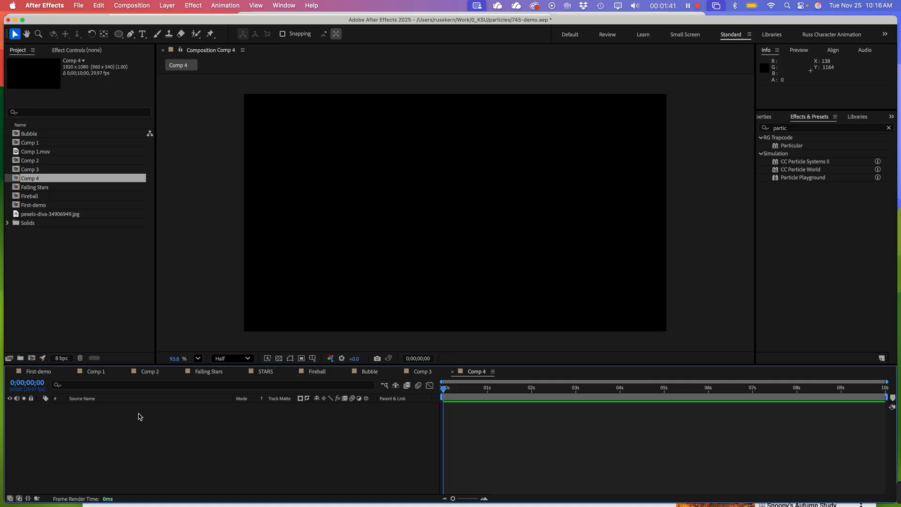
{"action": "left_click", "coordinate": [168, 6]}
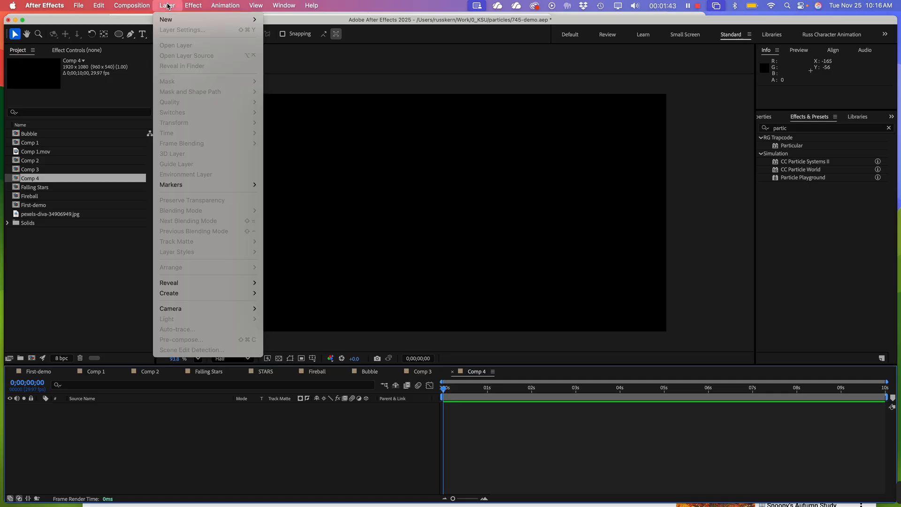
{"action": "mouse_move", "coordinate": [173, 20]}
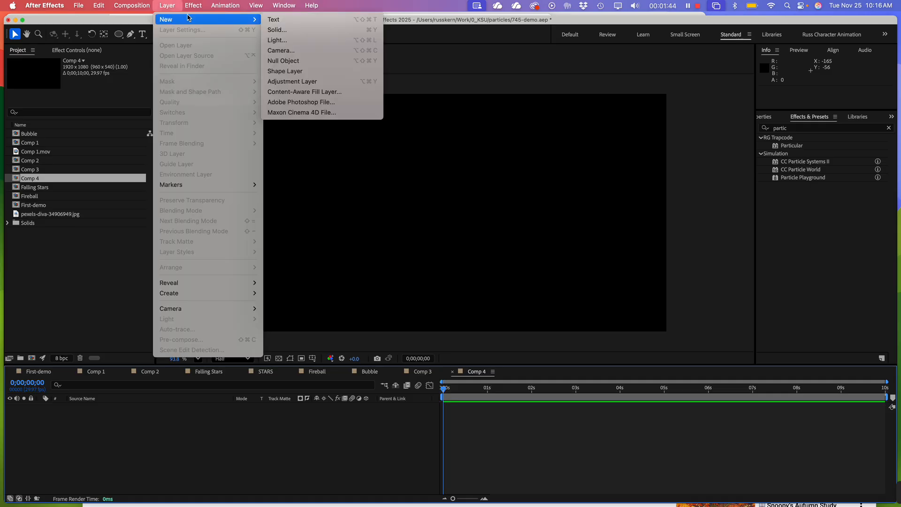
{"action": "left_click", "coordinate": [311, 31]}
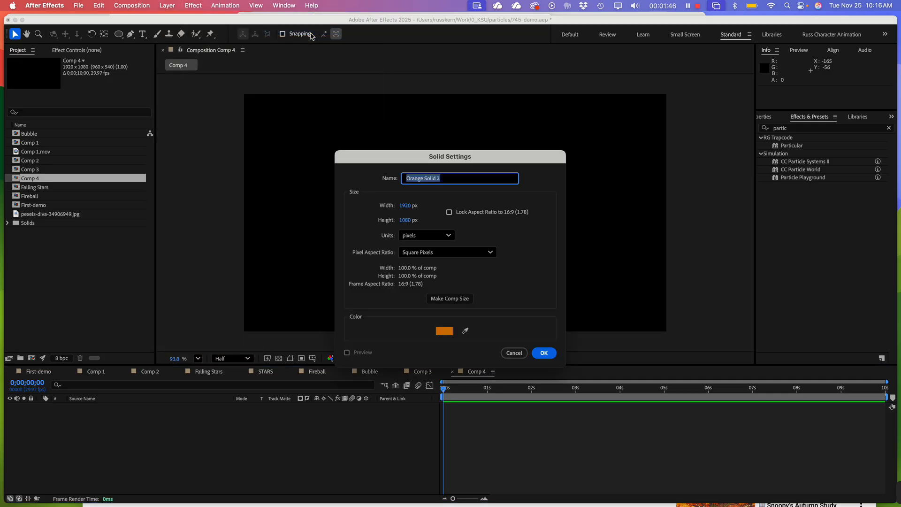
{"action": "left_click", "coordinate": [544, 353]}
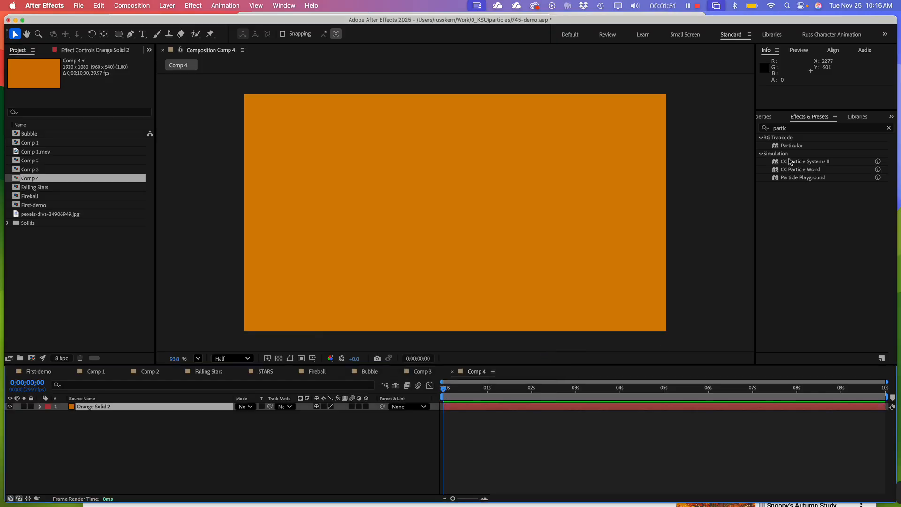
Apply the CC Particle Systems II effect to the orange solid and preview the animation
{"action": "left_click", "coordinate": [805, 162]}
{"action": "left_click_drag", "start_coordinate": [806, 165], "coordinate": [388, 217]}
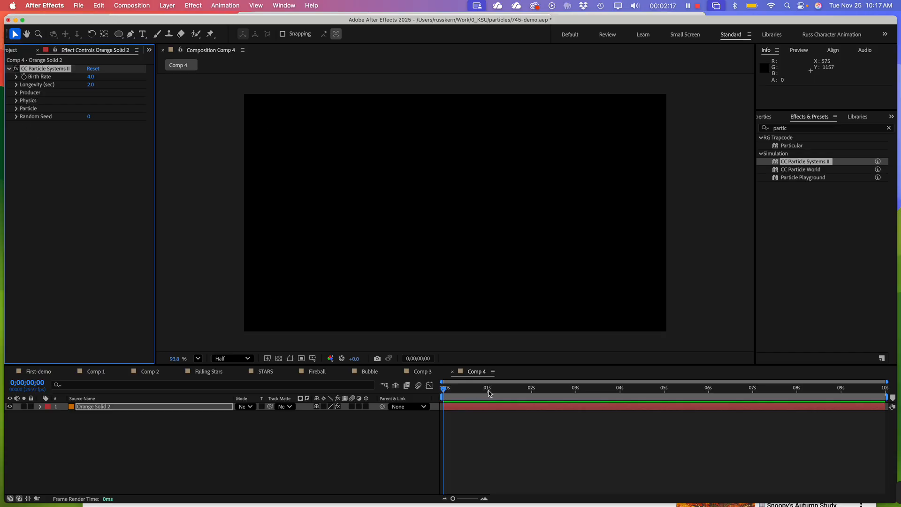
{"action": "left_click", "coordinate": [442, 274]}
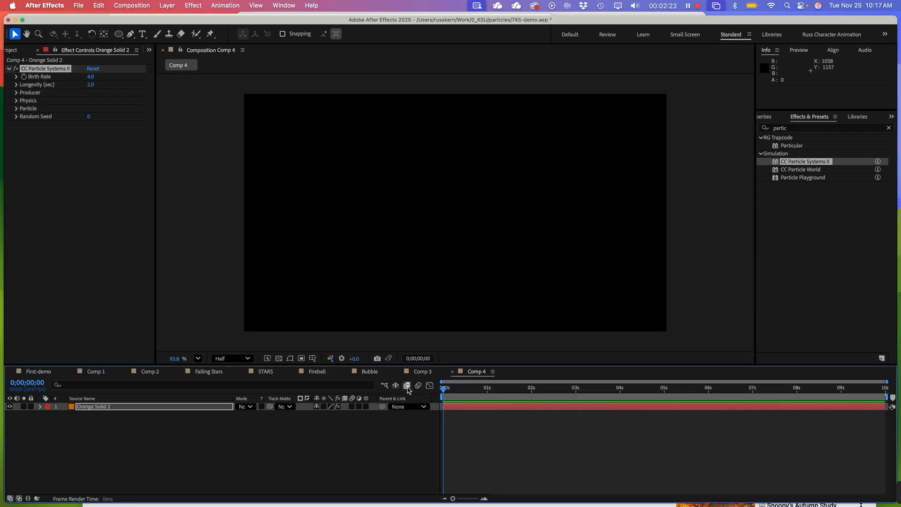
{"action": "key", "text": "space"}
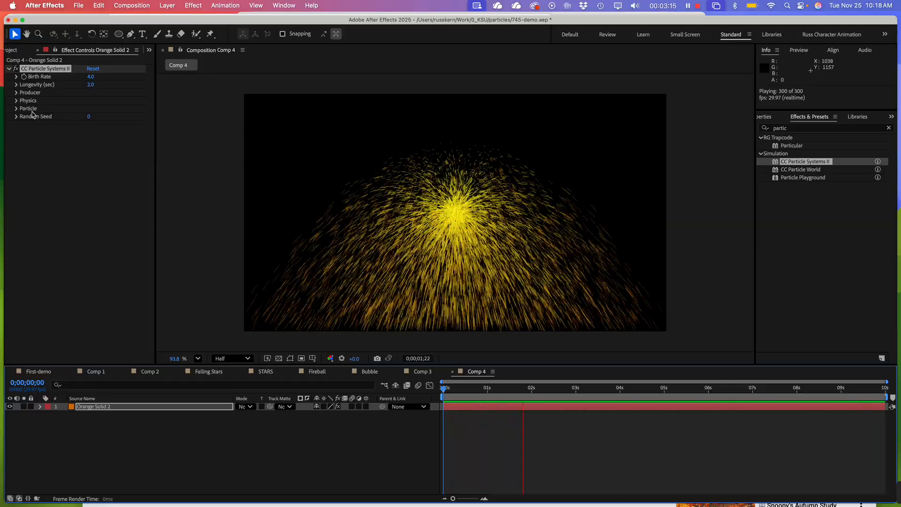
Review the effect's Producer settings and its Particle settings, including the available particle types
{"action": "left_click", "coordinate": [16, 93]}
{"action": "left_click", "coordinate": [16, 93]}
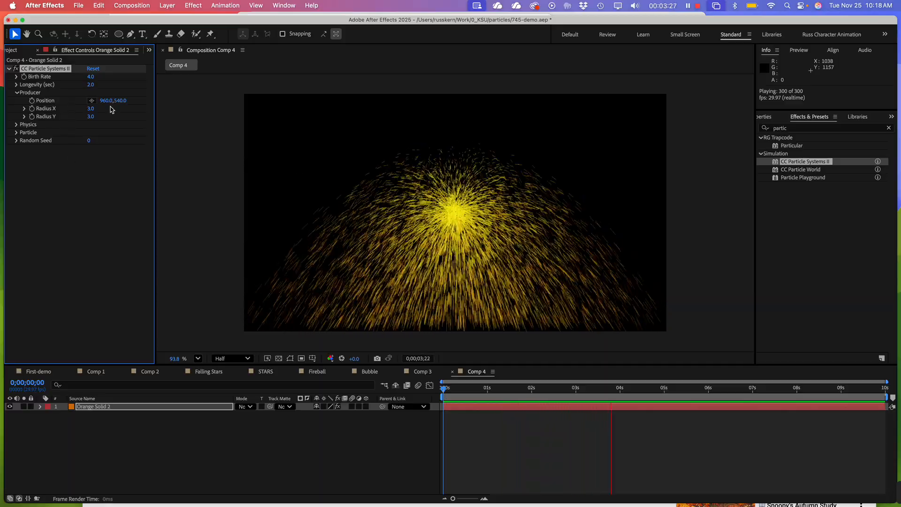
{"action": "left_click", "coordinate": [17, 93]}
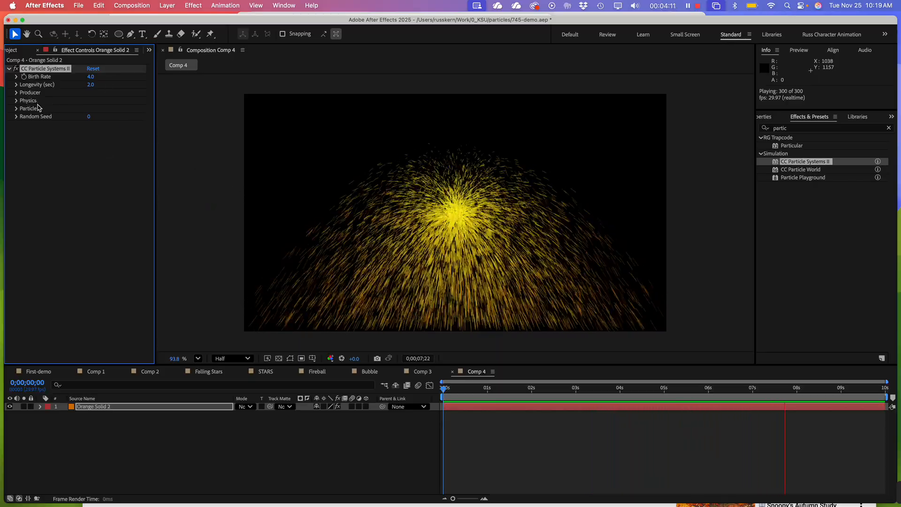
{"action": "left_click", "coordinate": [17, 109]}
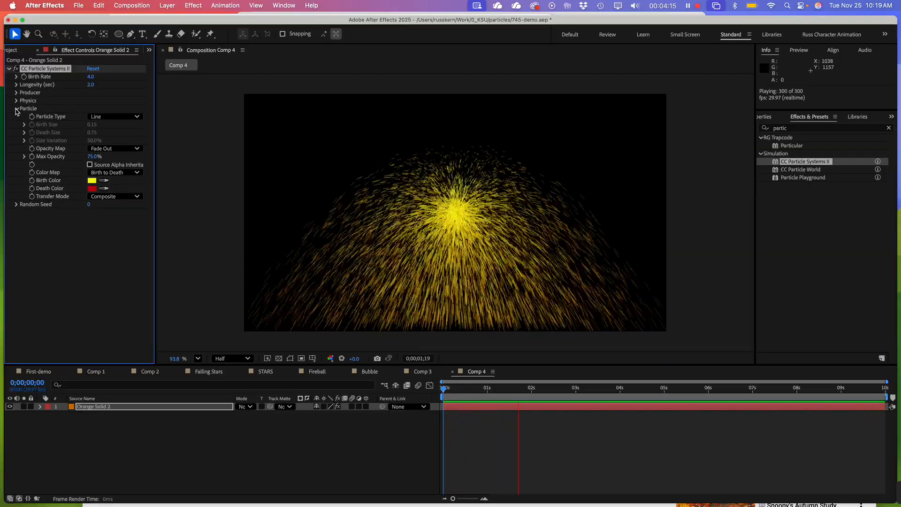
{"action": "left_click", "coordinate": [108, 116]}
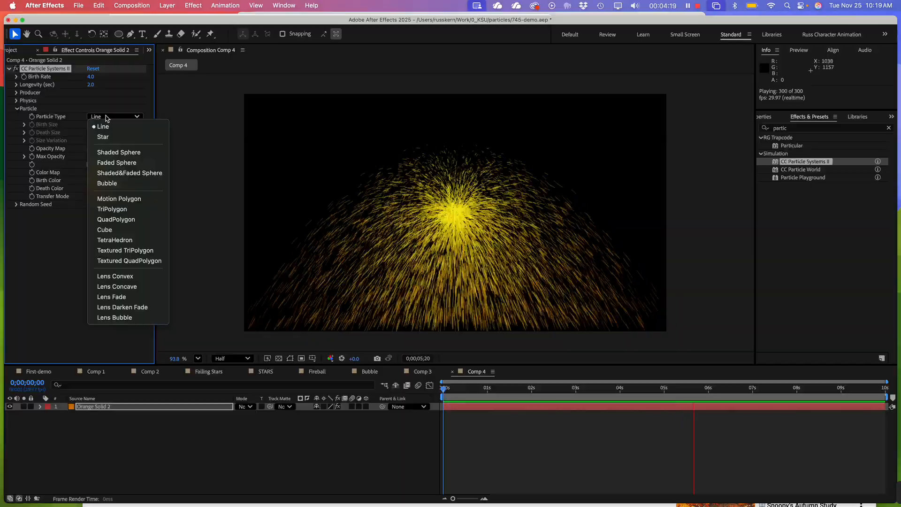
{"action": "left_click", "coordinate": [42, 265]}
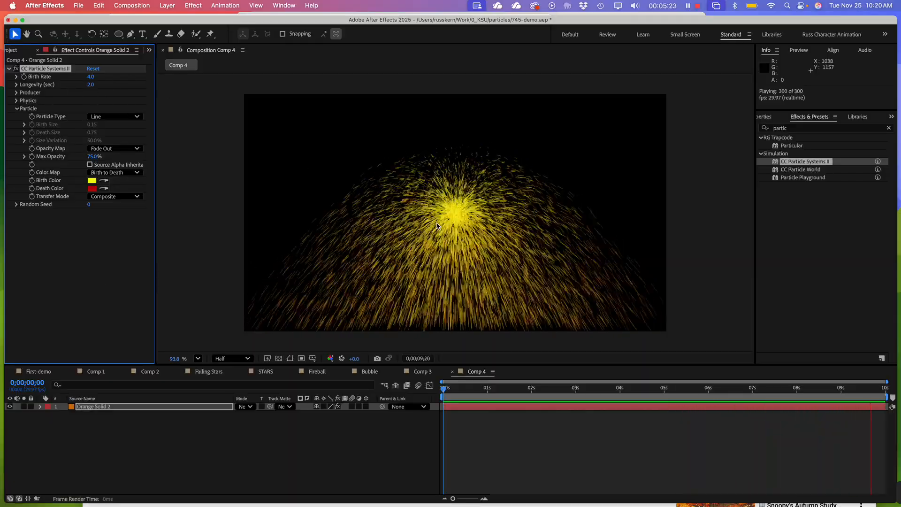
{"action": "left_click", "coordinate": [19, 108]}
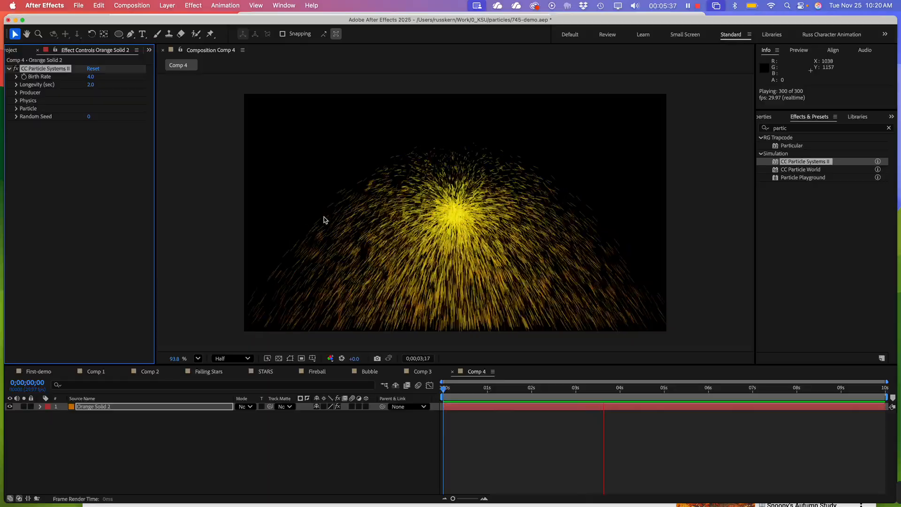
Try different particle Longevity values, from 1 second up to 8 seconds, while previewing the animation
{"action": "left_click", "coordinate": [17, 84]}
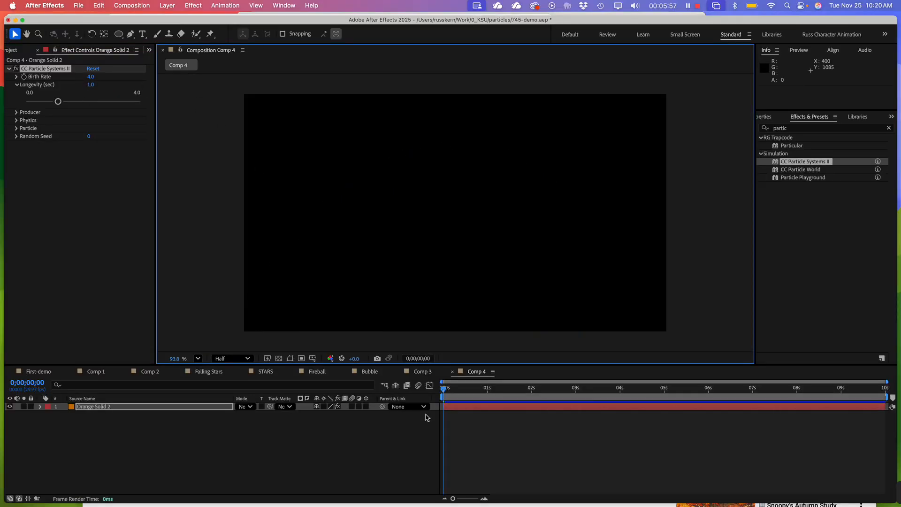
{"action": "left_click", "coordinate": [495, 424]}
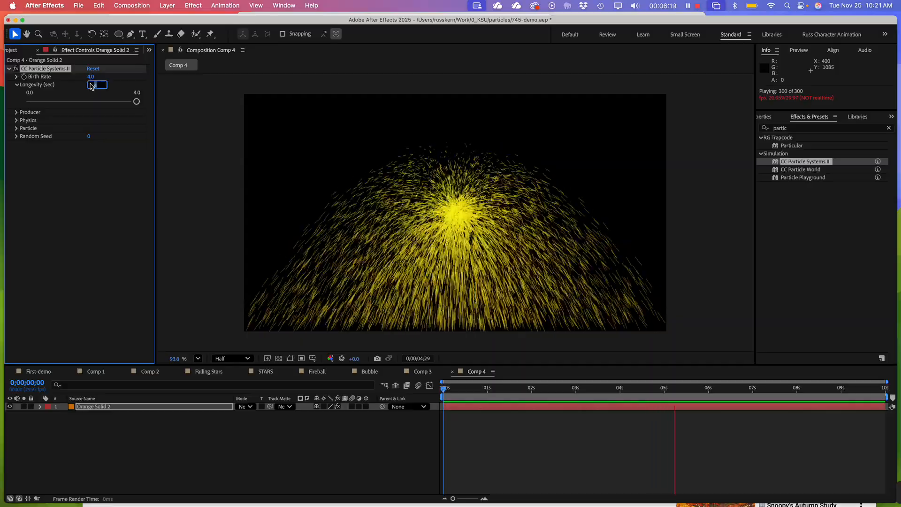
{"action": "type", "text": "8"}
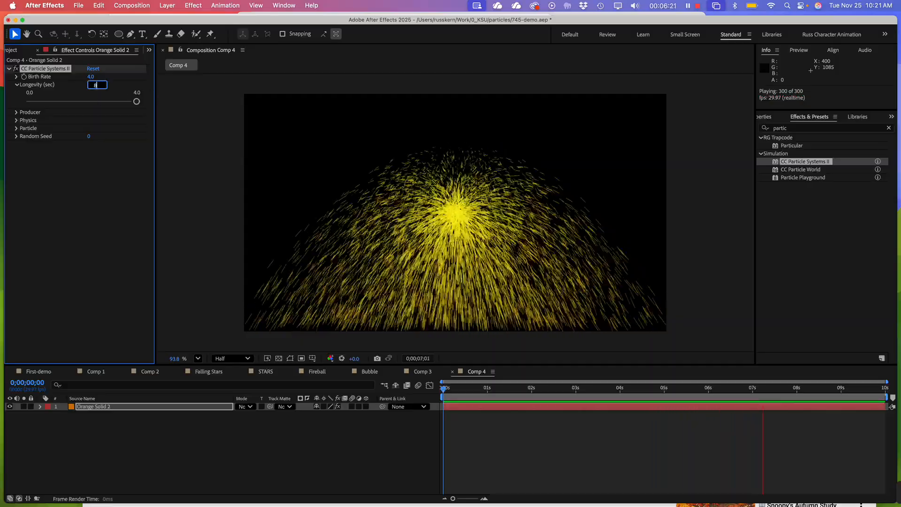
{"action": "key", "text": "Return"}
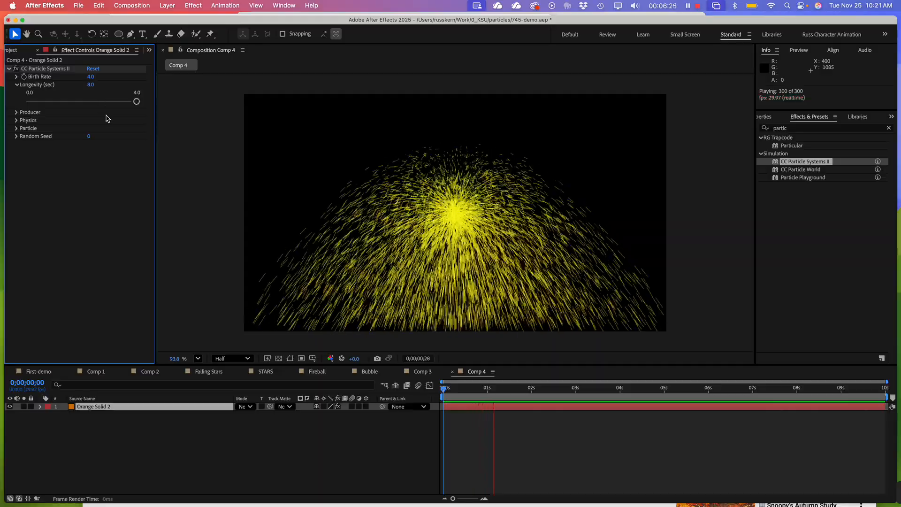
Try a particle Longevity of 12 seconds and reduce it to about 2.1 seconds
{"action": "left_click", "coordinate": [92, 85]}
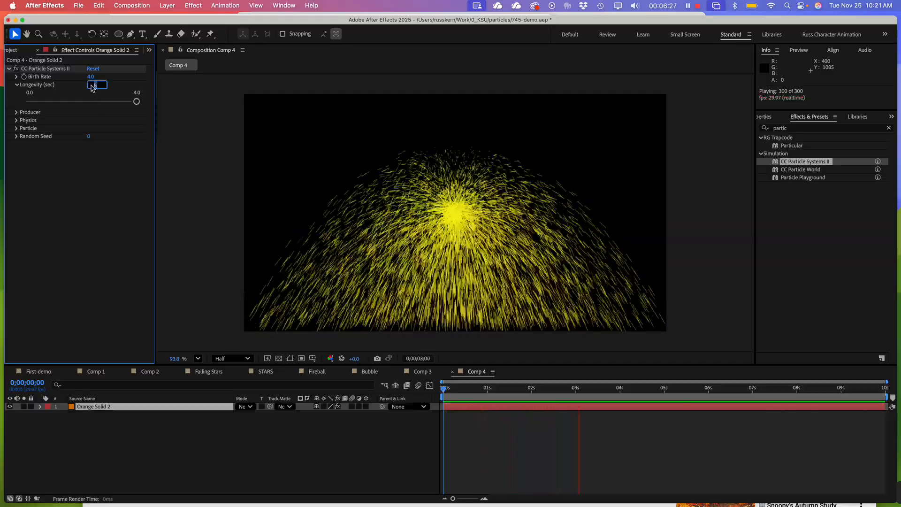
{"action": "type", "text": "12"}
{"action": "key", "text": "Return"}
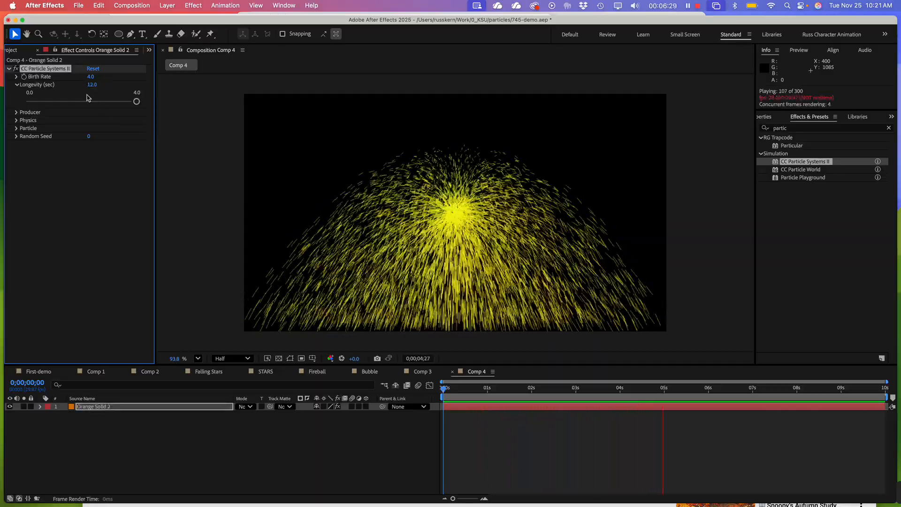
{"action": "left_click", "coordinate": [85, 227]}
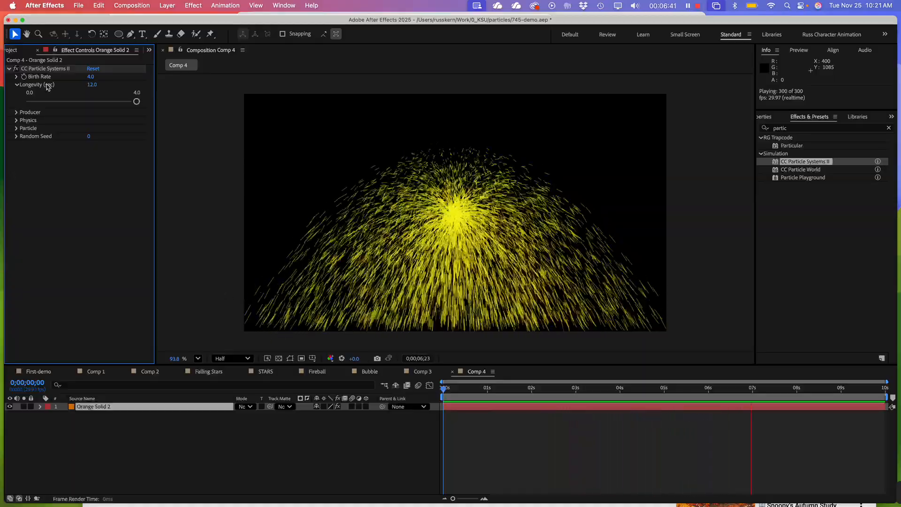
{"action": "left_click_drag", "start_coordinate": [136, 101], "coordinate": [90, 101]}
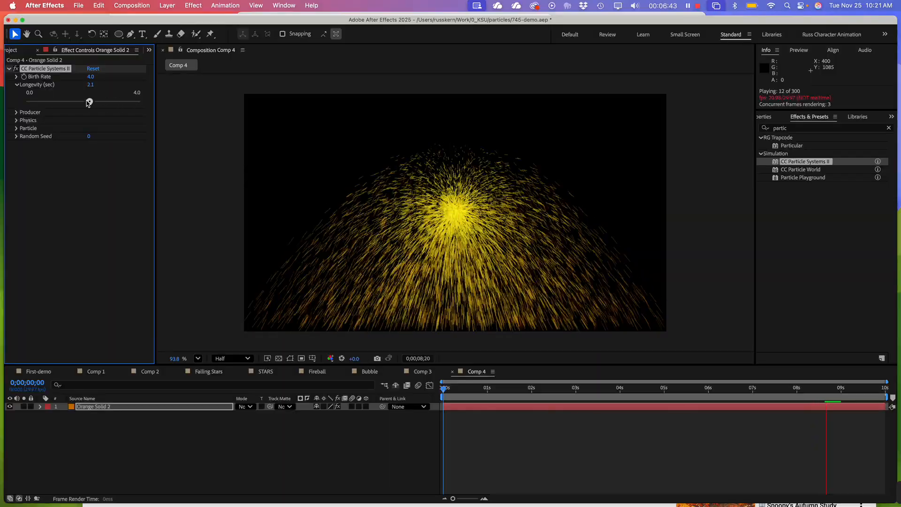
Try a particle Birth Rate of 20 and about 5.9, and set it back to 4
{"action": "left_click", "coordinate": [17, 77]}
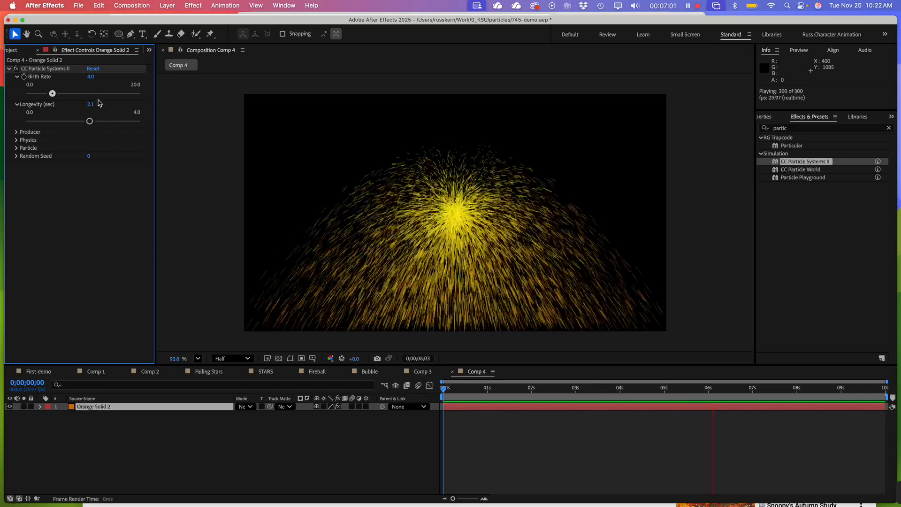
{"action": "left_click_drag", "start_coordinate": [52, 94], "coordinate": [156, 98]}
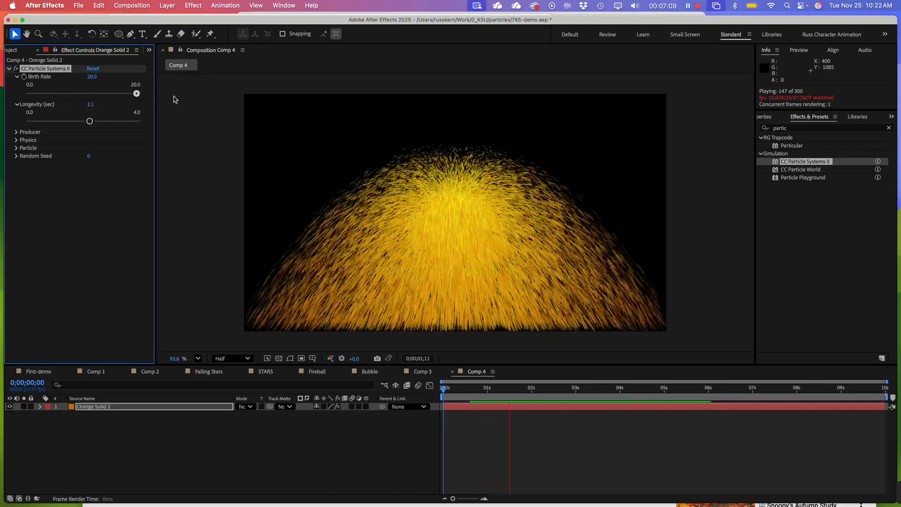
{"action": "left_click_drag", "start_coordinate": [137, 93], "coordinate": [63, 93]}
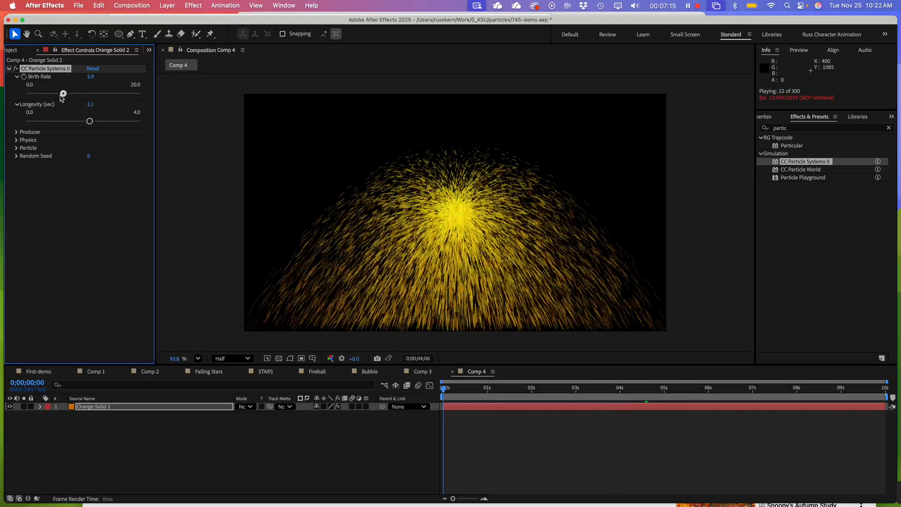
{"action": "left_click", "coordinate": [90, 77]}
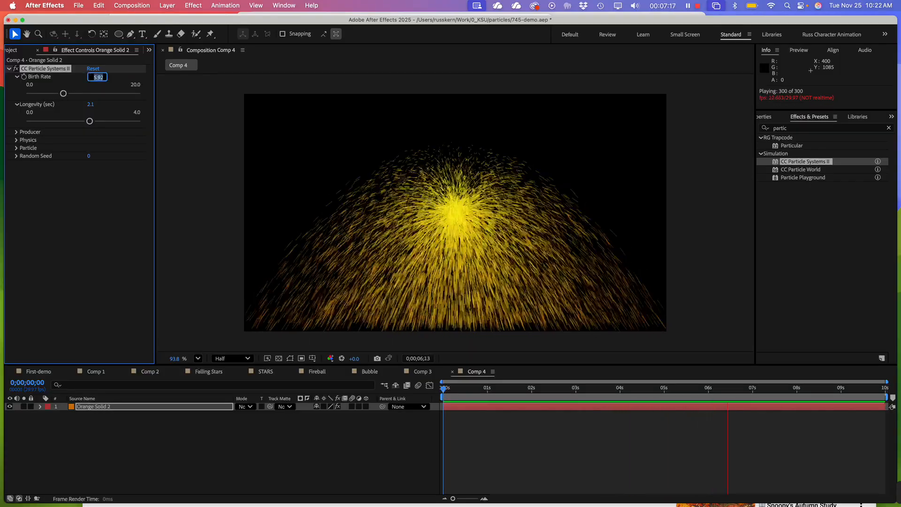
{"action": "type", "text": "4"}
{"action": "key", "text": "Return"}
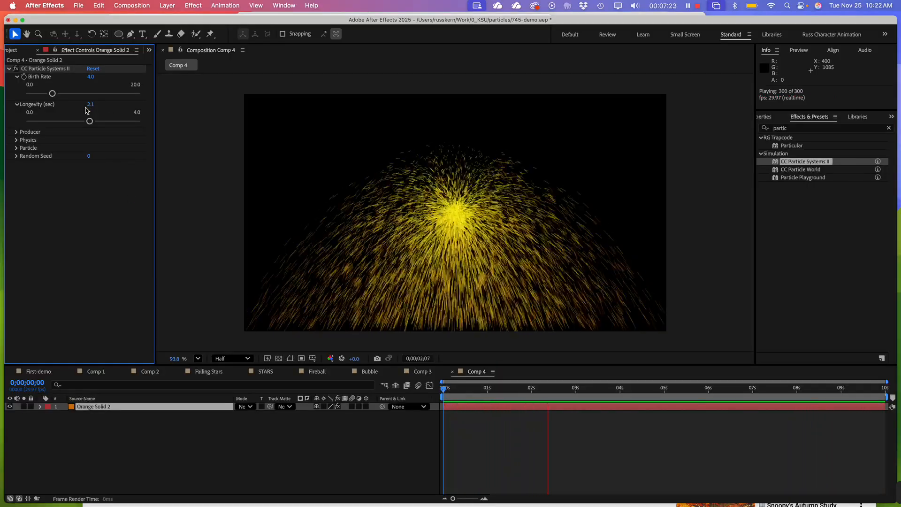
Try low Birth Rates of 0.6 and 1.0, raise Longevity to 4 seconds, and preview the animation from near the start
{"action": "left_click_drag", "start_coordinate": [52, 94], "coordinate": [31, 97]}
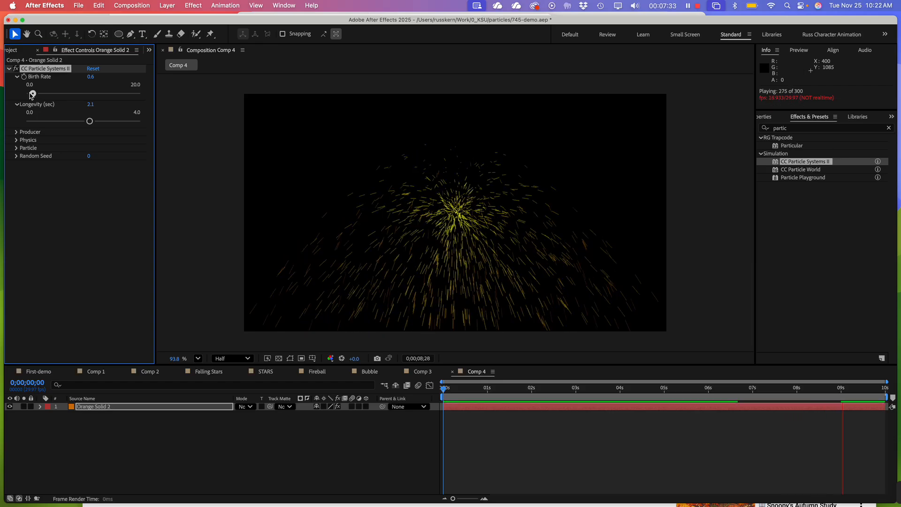
{"action": "mouse_move", "coordinate": [31, 95]}
{"action": "left_mouse_down"}
{"action": "mouse_move", "coordinate": [47, 95]}
{"action": "mouse_move", "coordinate": [35, 95]}
{"action": "left_mouse_up"}
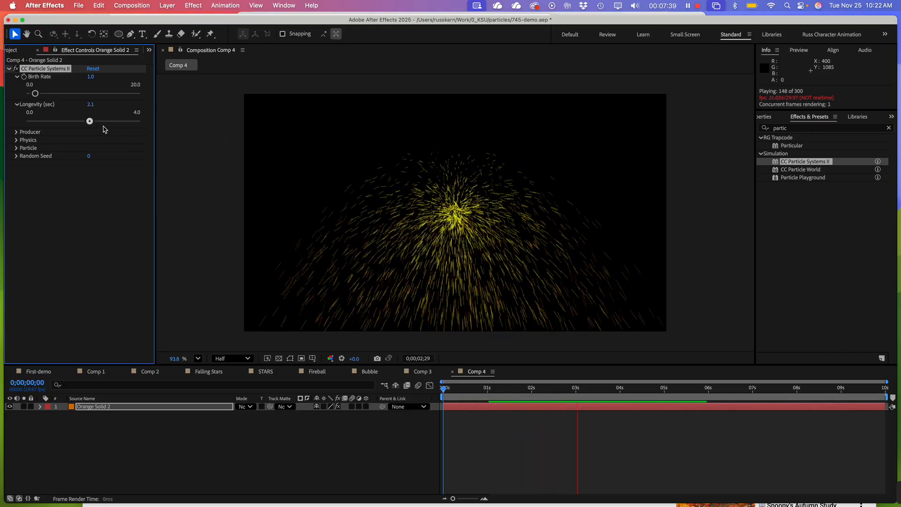
{"action": "left_click_drag", "start_coordinate": [92, 123], "coordinate": [149, 133]}
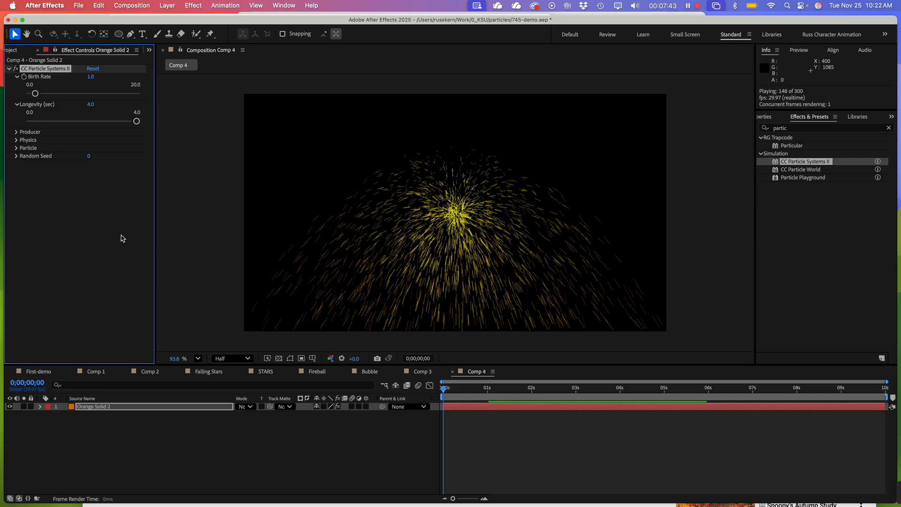
{"action": "key", "text": "space"}
{"action": "left_click", "coordinate": [509, 454]}
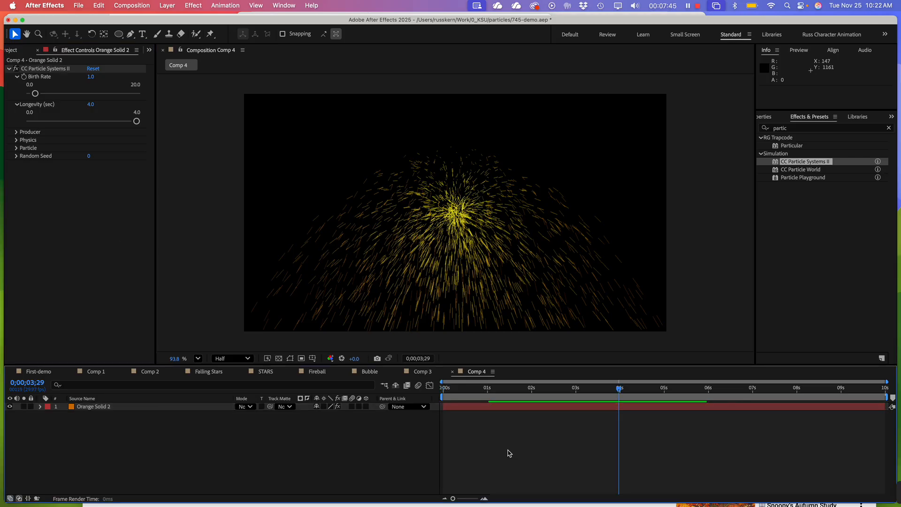
{"action": "left_click_drag", "start_coordinate": [545, 392], "coordinate": [475, 390]}
{"action": "key", "text": "space"}
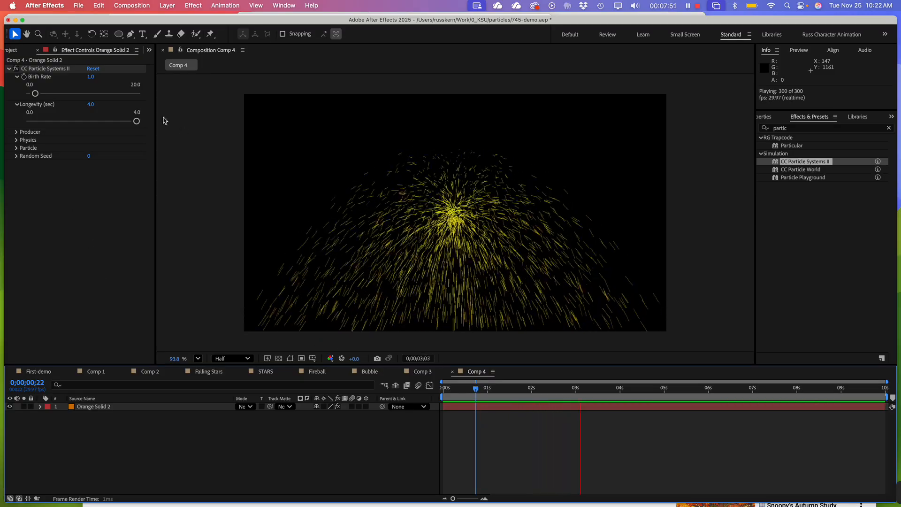
Reduce the particle Longevity to about 2.1 seconds and raise the Birth Rate to about 5.6
{"action": "left_click_drag", "start_coordinate": [136, 121], "coordinate": [91, 121]}
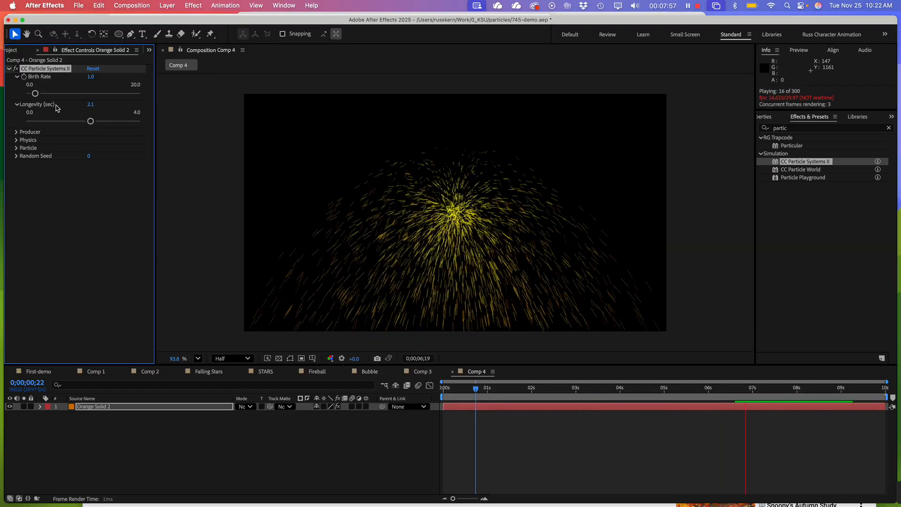
{"action": "left_click_drag", "start_coordinate": [35, 93], "coordinate": [61, 94]}
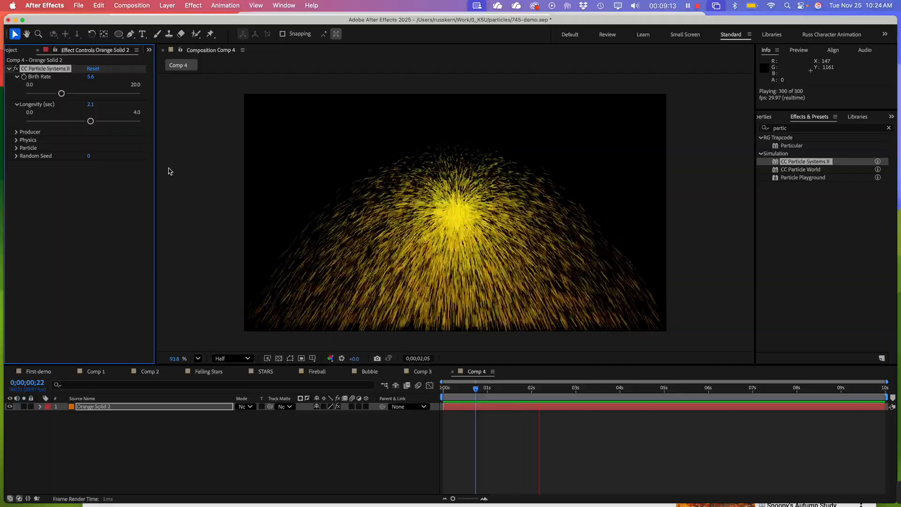
{"action": "left_click", "coordinate": [7, 69]}
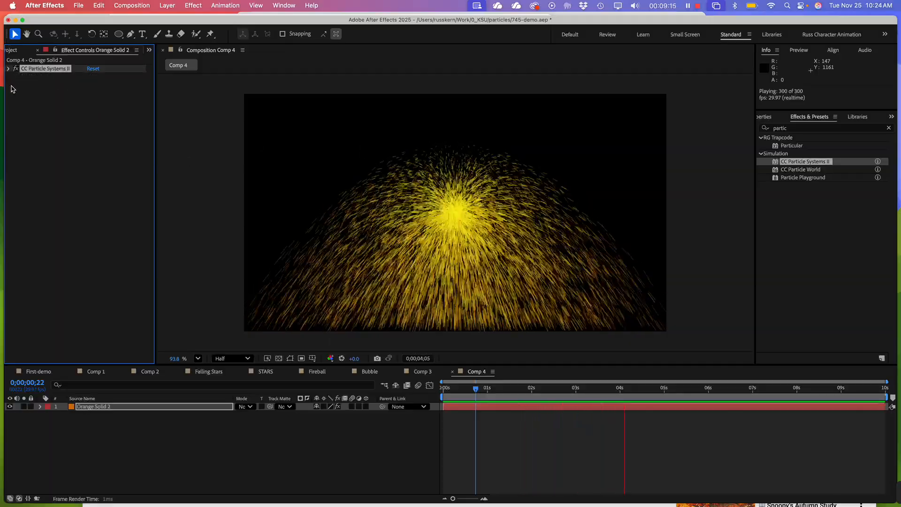
{"action": "left_click", "coordinate": [9, 69]}
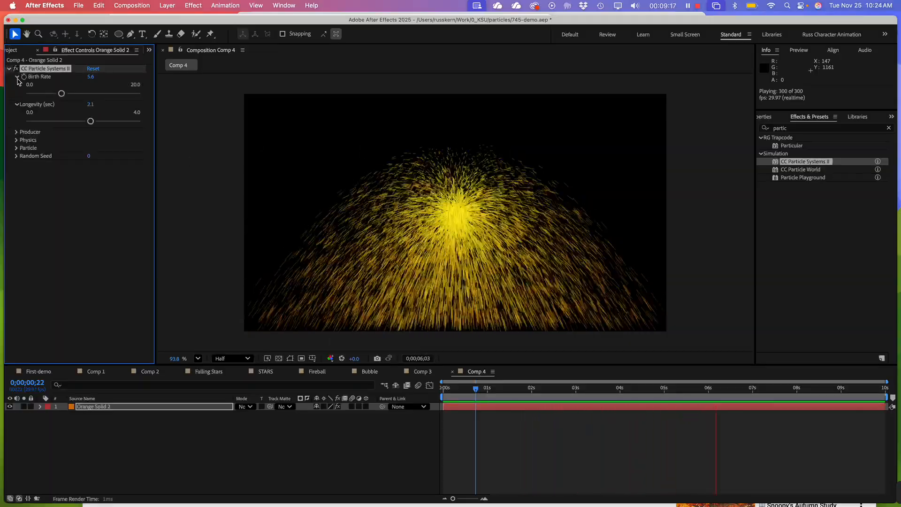
{"action": "left_click", "coordinate": [17, 77]}
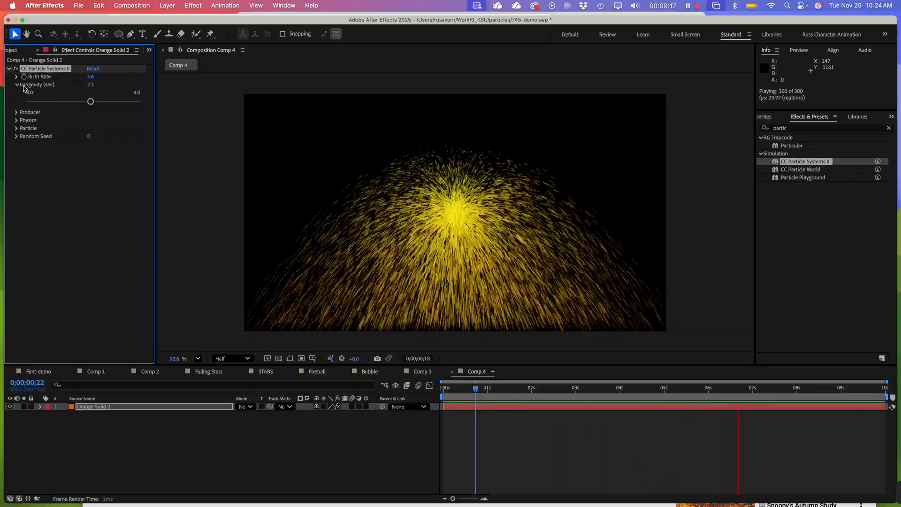
Expand the effect's Physics settings and try the Twirl and Twirly animation types during playback
{"action": "left_click", "coordinate": [16, 121]}
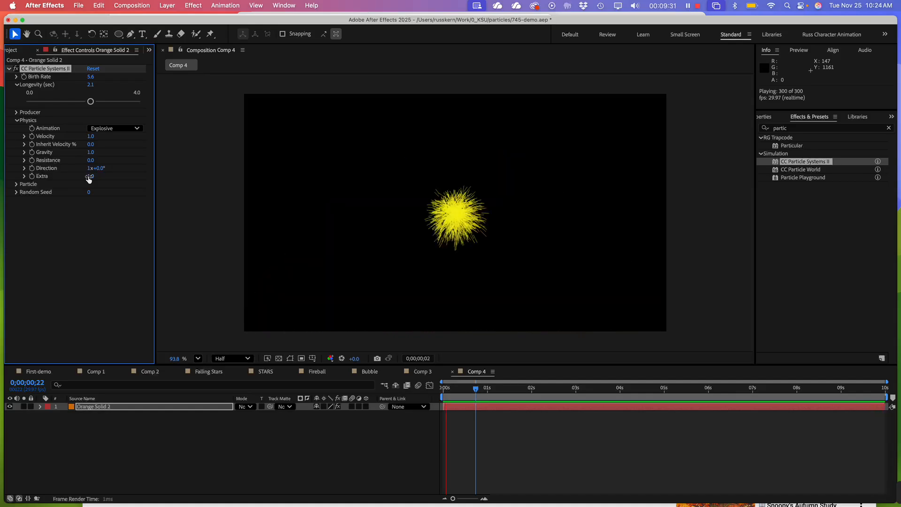
{"action": "left_click", "coordinate": [85, 258]}
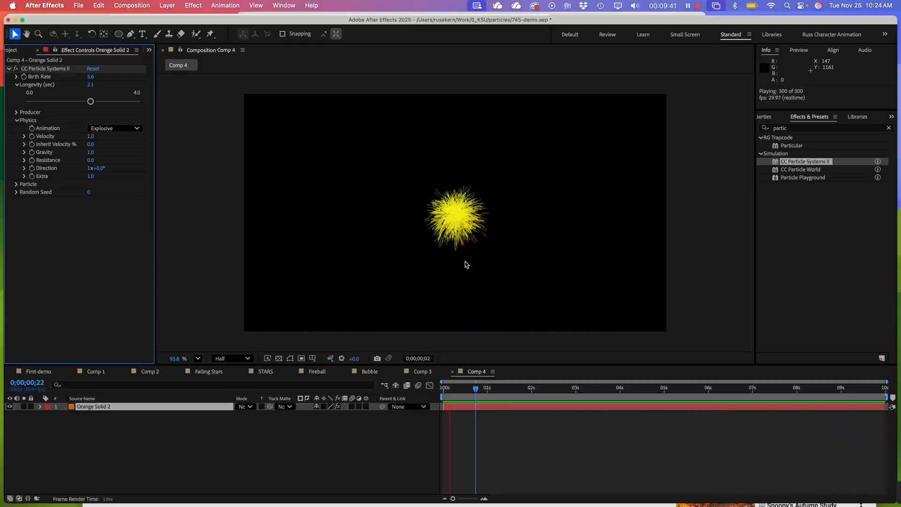
{"action": "left_click", "coordinate": [115, 130]}
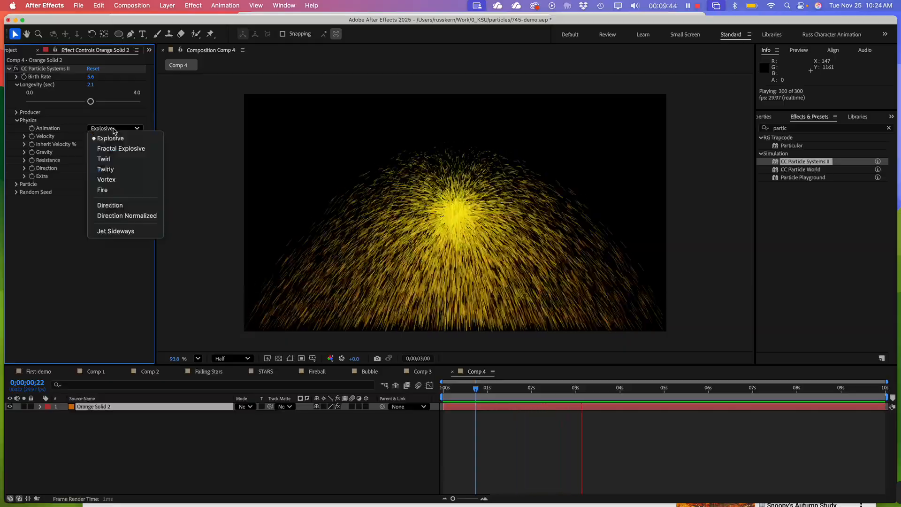
{"action": "left_click", "coordinate": [113, 159]}
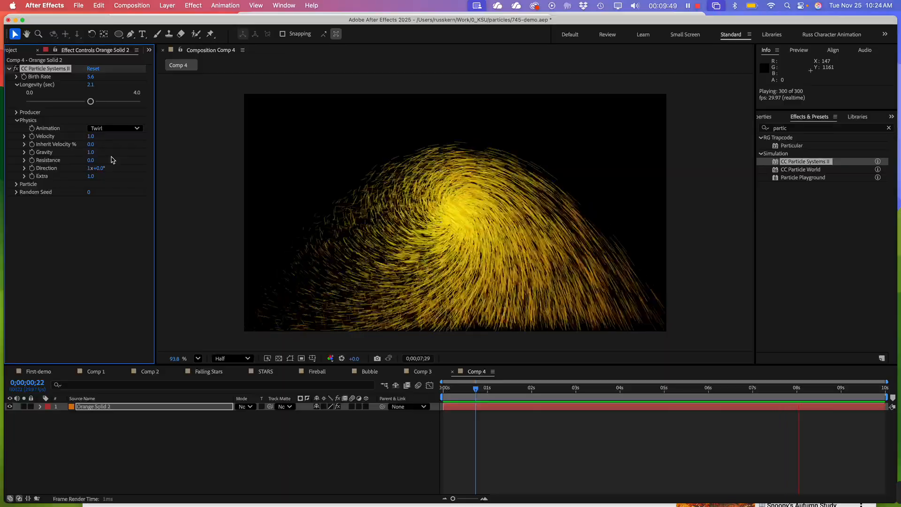
{"action": "left_click", "coordinate": [113, 130]}
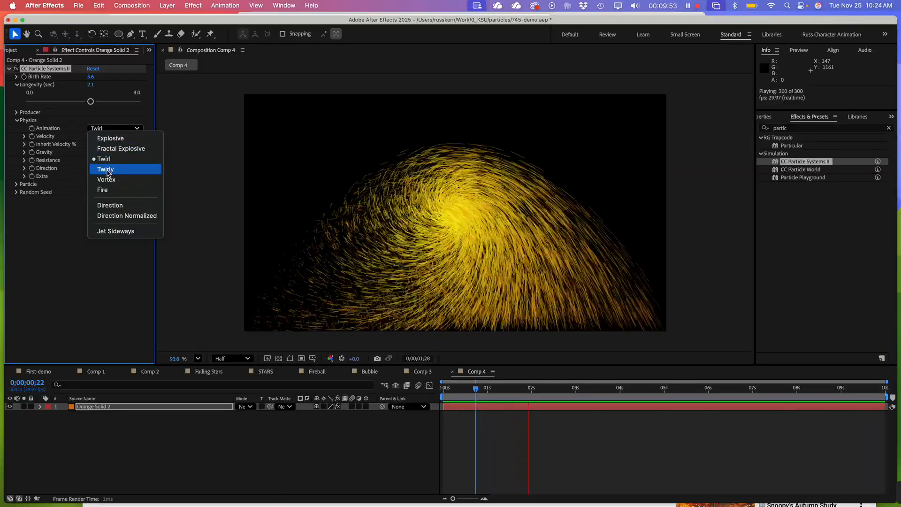
{"action": "left_click", "coordinate": [107, 171]}
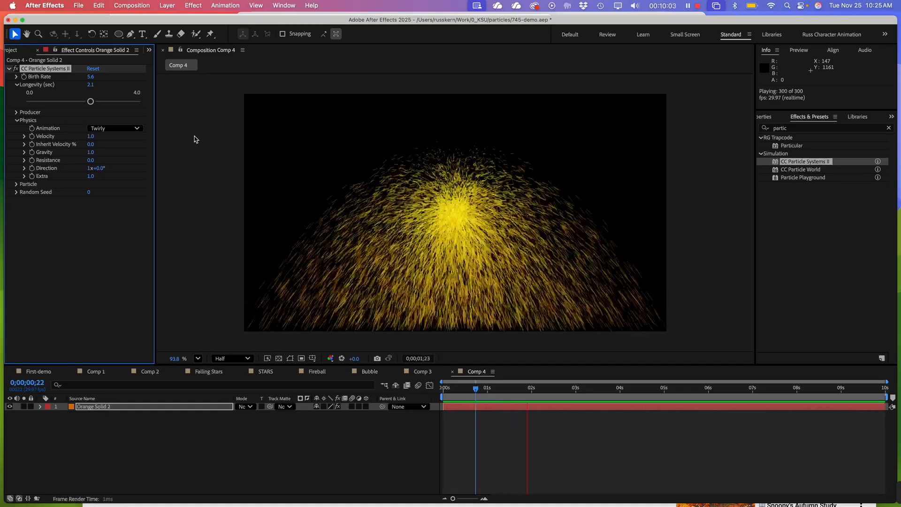
Try the Vortex animation type in the Physics settings and change it to Fire
{"action": "left_click", "coordinate": [121, 129]}
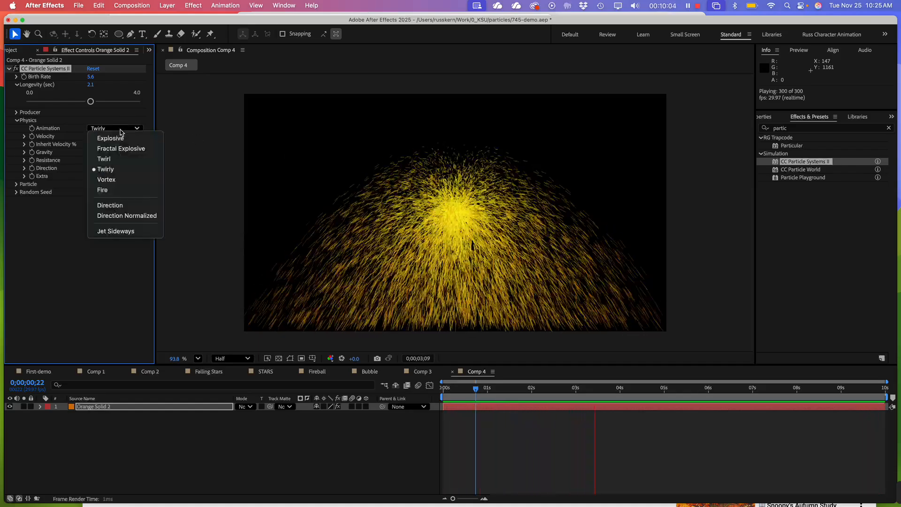
{"action": "left_click", "coordinate": [121, 179]}
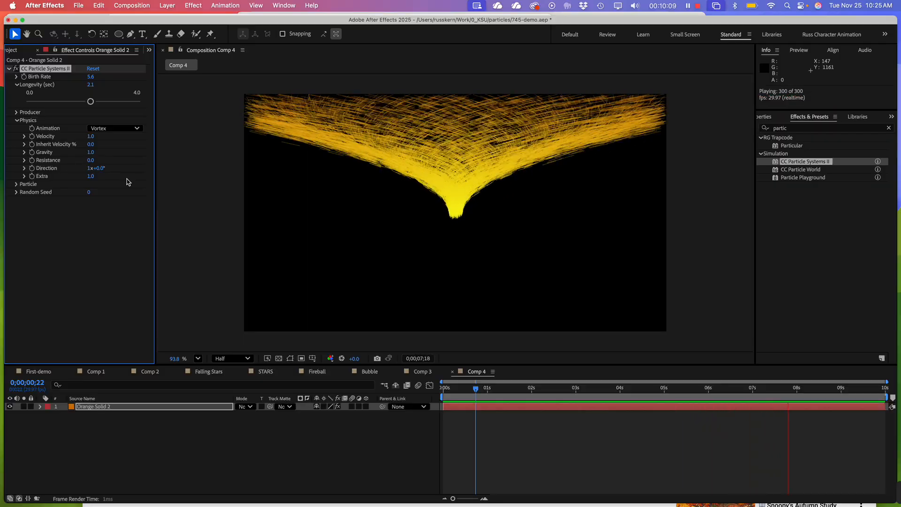
{"action": "left_click", "coordinate": [115, 128]}
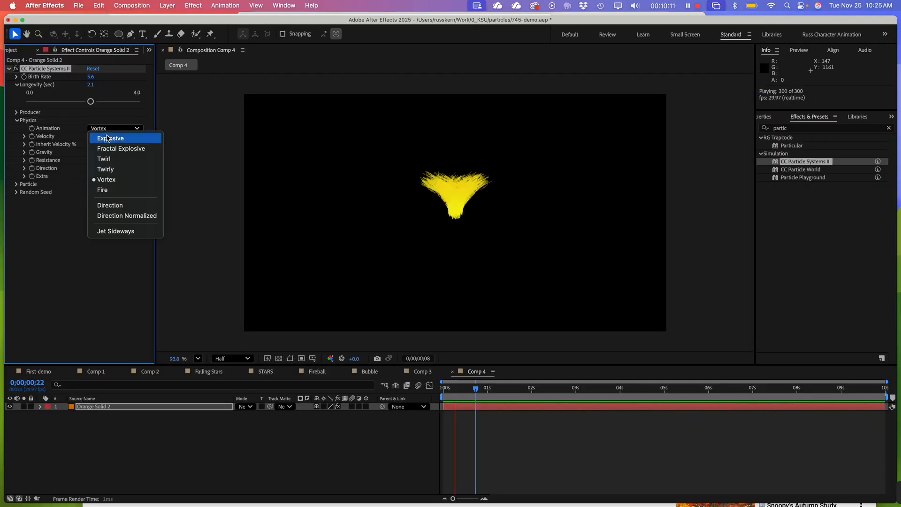
{"action": "left_click", "coordinate": [121, 189]}
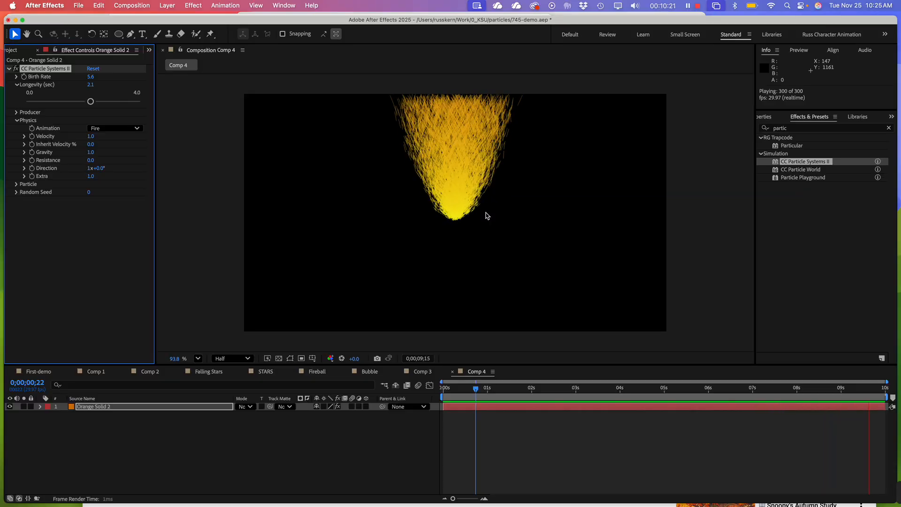
Try the Jet Sideways animation type with the solid moved toward the frame's upper left, preview it, and undo both changes
{"action": "left_click", "coordinate": [115, 130]}
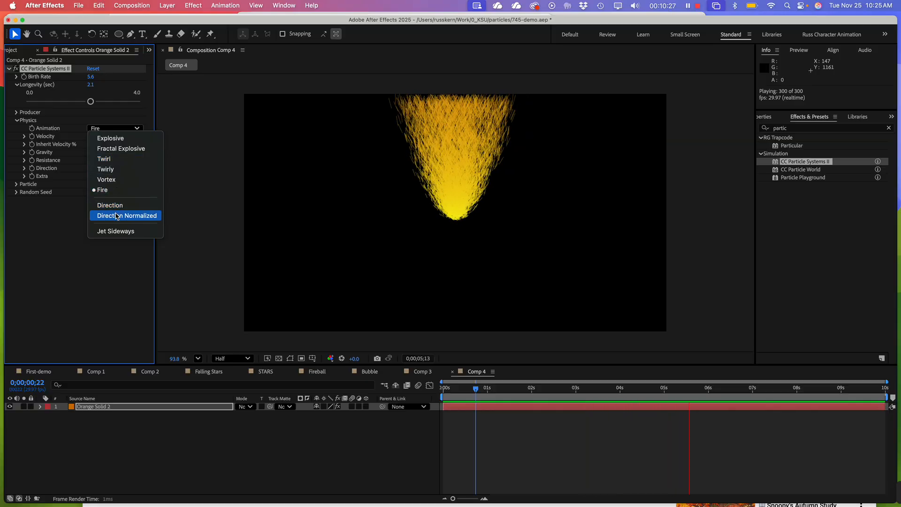
{"action": "left_click", "coordinate": [116, 231]}
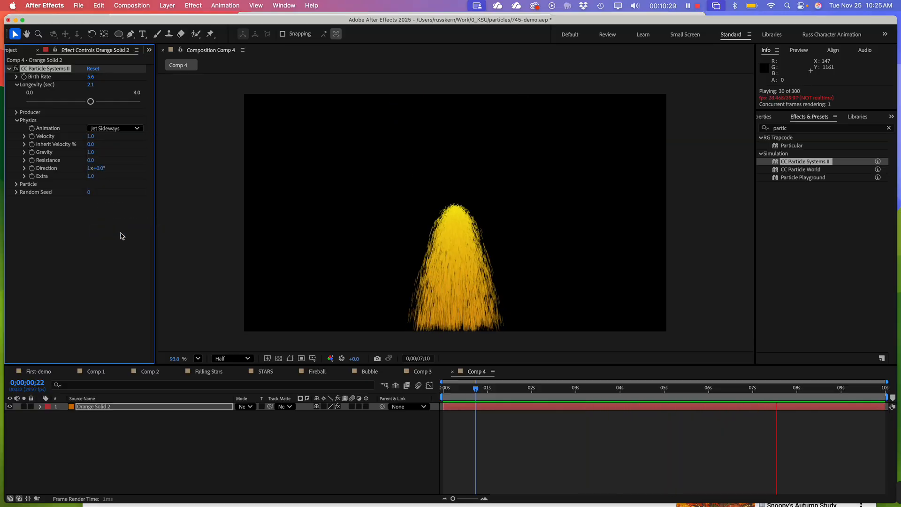
{"action": "left_click", "coordinate": [456, 217]}
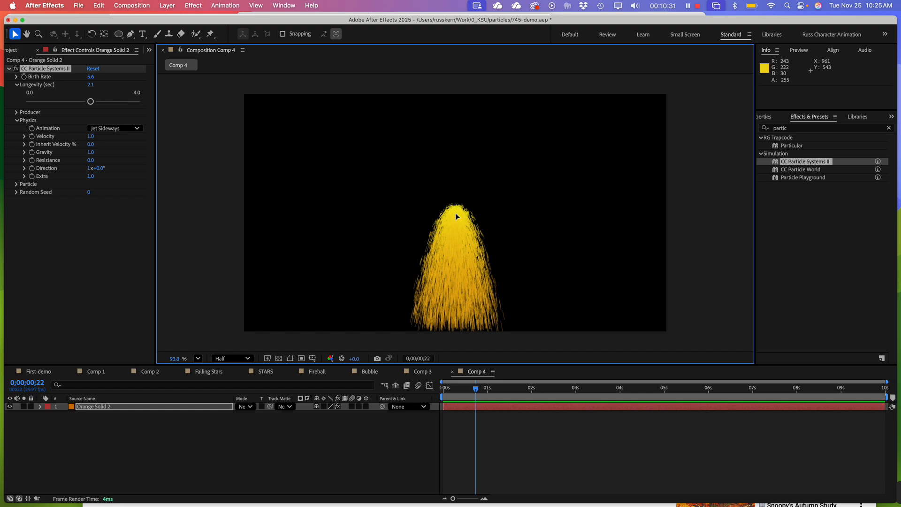
{"action": "left_click_drag", "start_coordinate": [456, 214], "coordinate": [339, 183]}
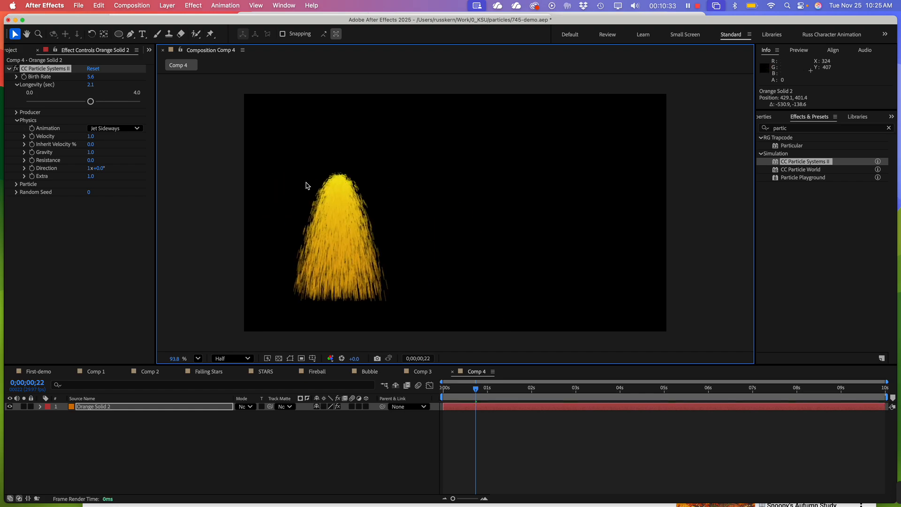
{"action": "key", "text": "space"}
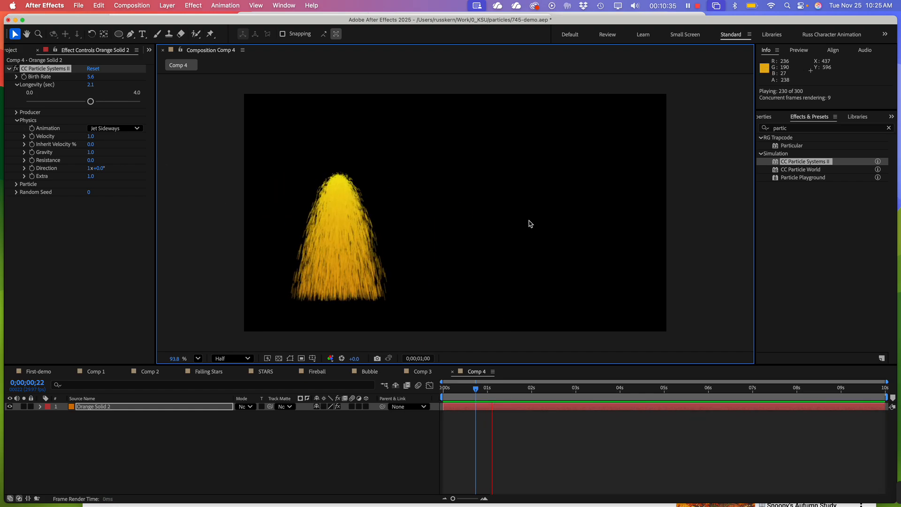
{"action": "key", "text": "space"}
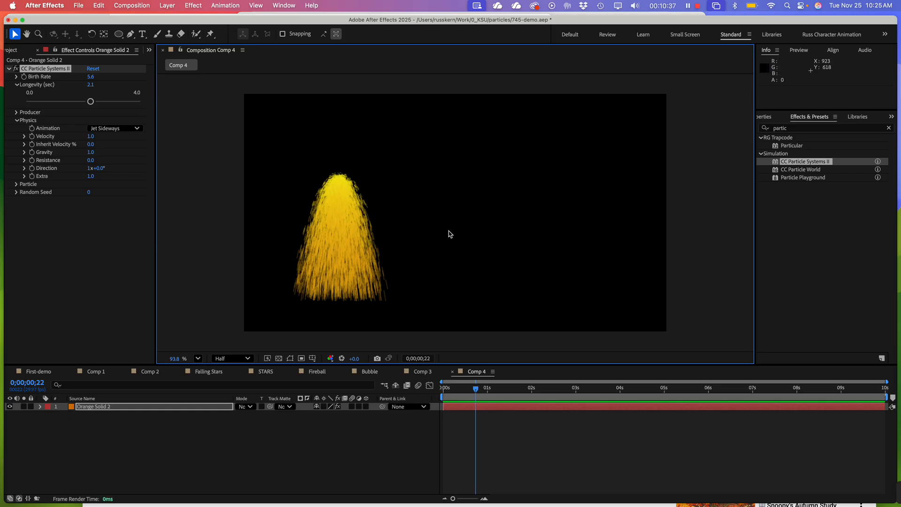
{"action": "key", "text": "super+z"}
{"action": "key", "text": "super+z"}
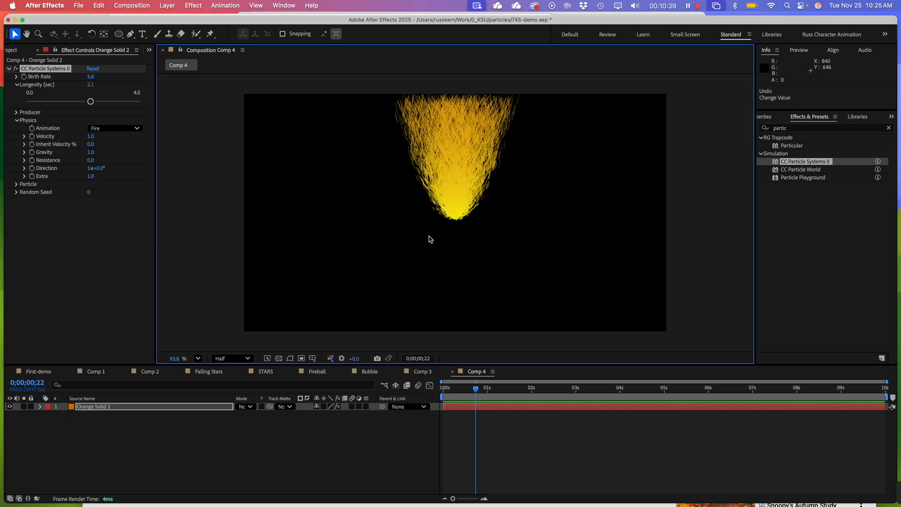
Change the Physics animation type to Explosive and preview the particles
{"action": "left_click", "coordinate": [102, 241]}
{"action": "left_click", "coordinate": [102, 128]}
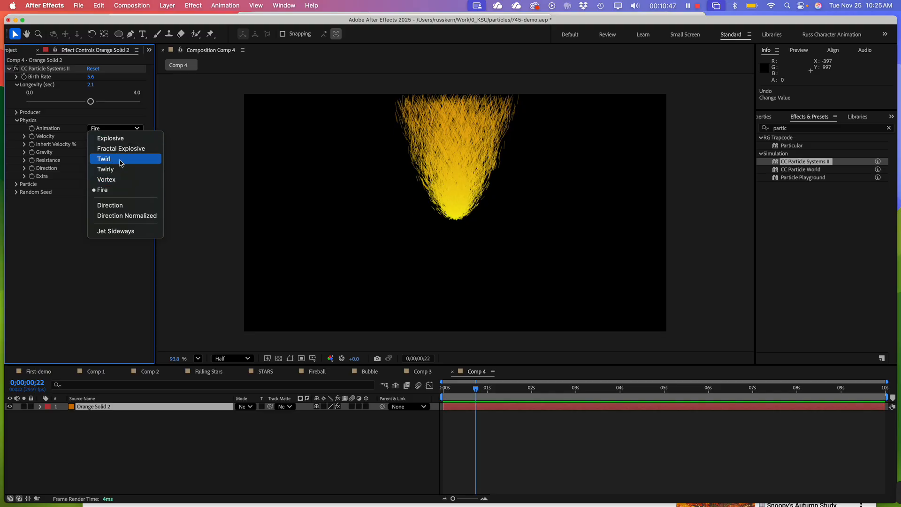
{"action": "left_click", "coordinate": [102, 280]}
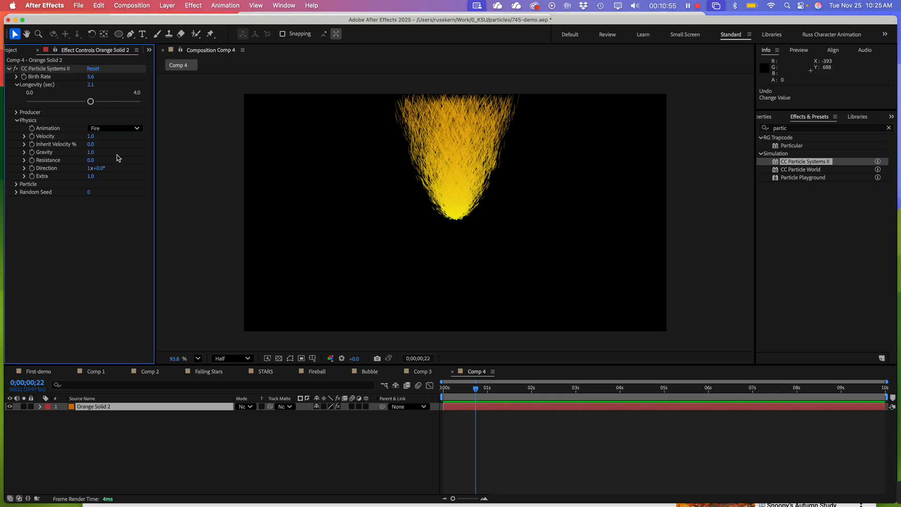
{"action": "left_click", "coordinate": [106, 130]}
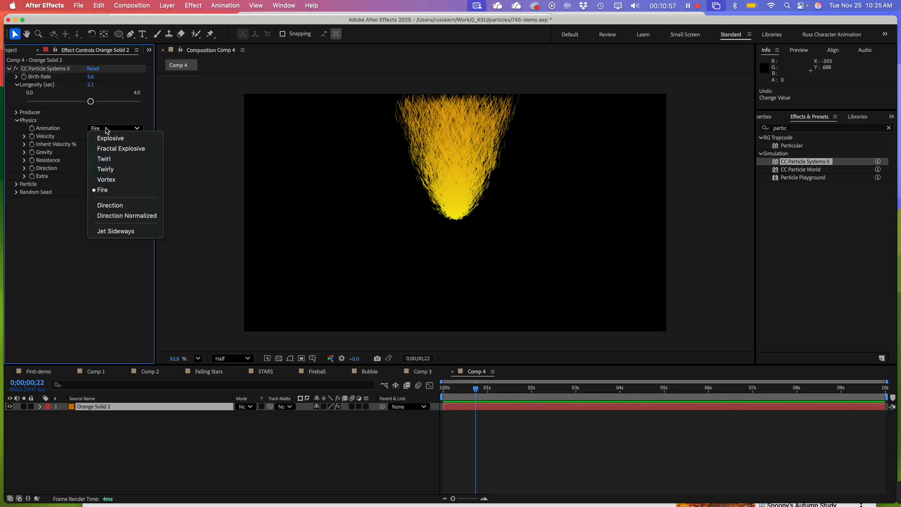
{"action": "left_click", "coordinate": [111, 139]}
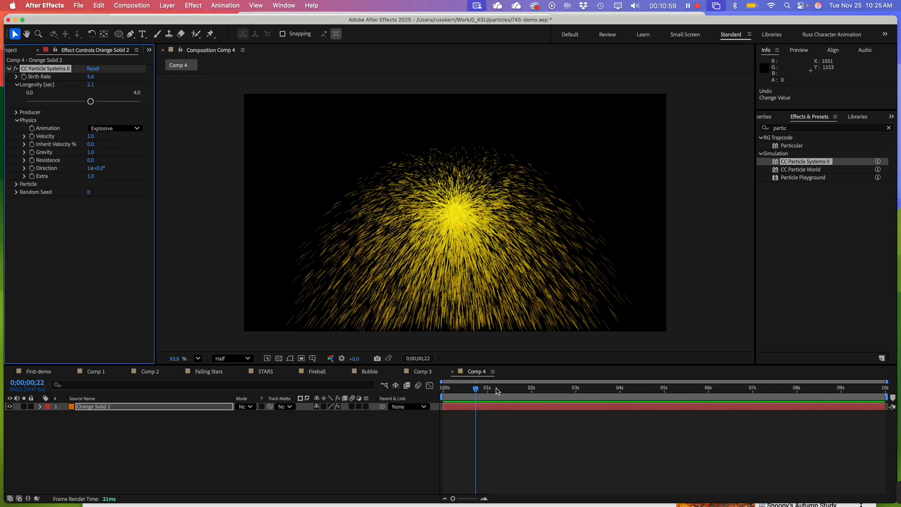
{"action": "key", "text": "space"}
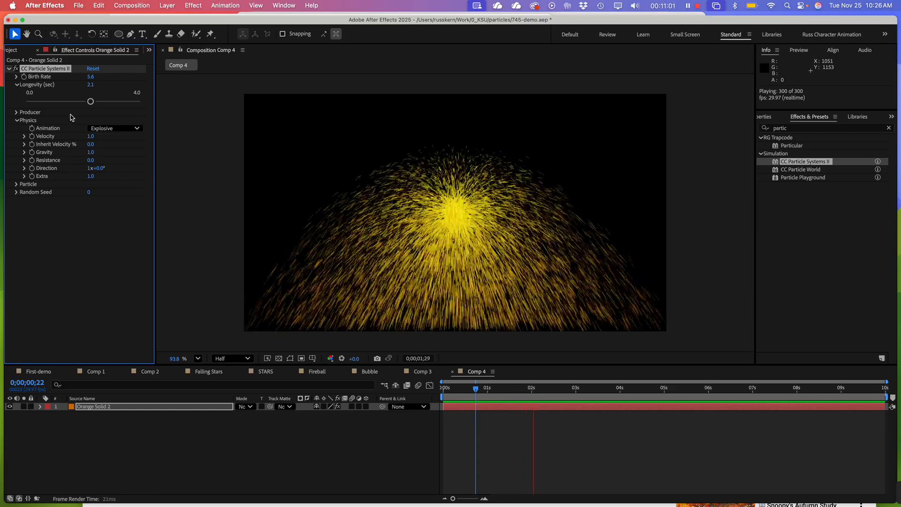
Try Gravity values of -2.0, 2.0 and 6.0 during playback, and settle on about -1.2
{"action": "left_click", "coordinate": [24, 153]}
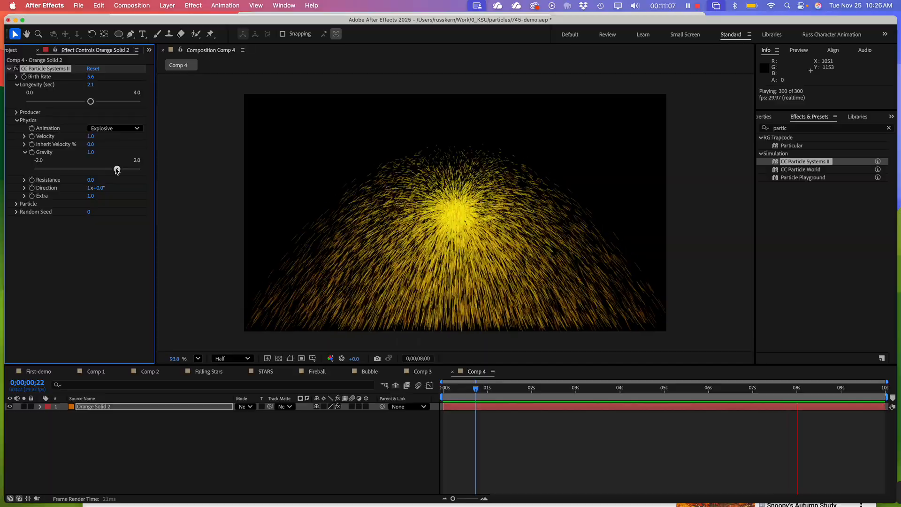
{"action": "left_click_drag", "start_coordinate": [117, 170], "coordinate": [39, 167]}
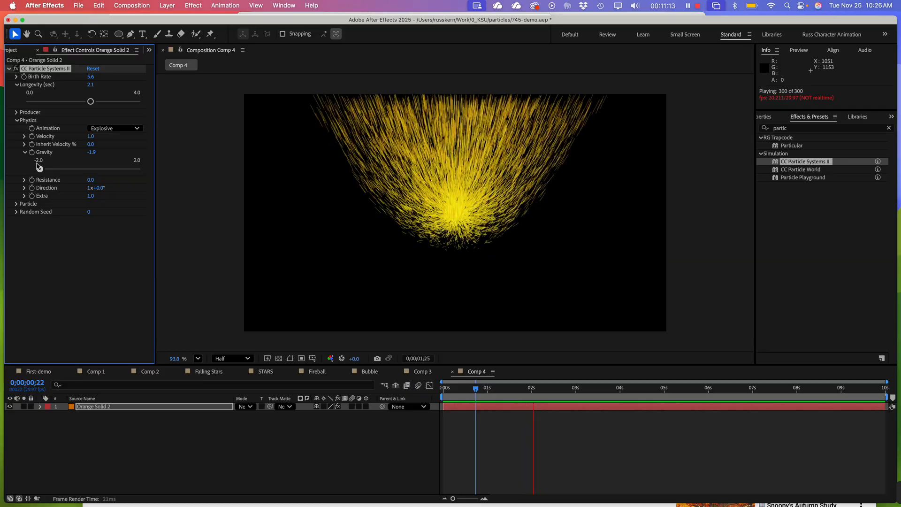
{"action": "left_click_drag", "start_coordinate": [40, 168], "coordinate": [37, 170]}
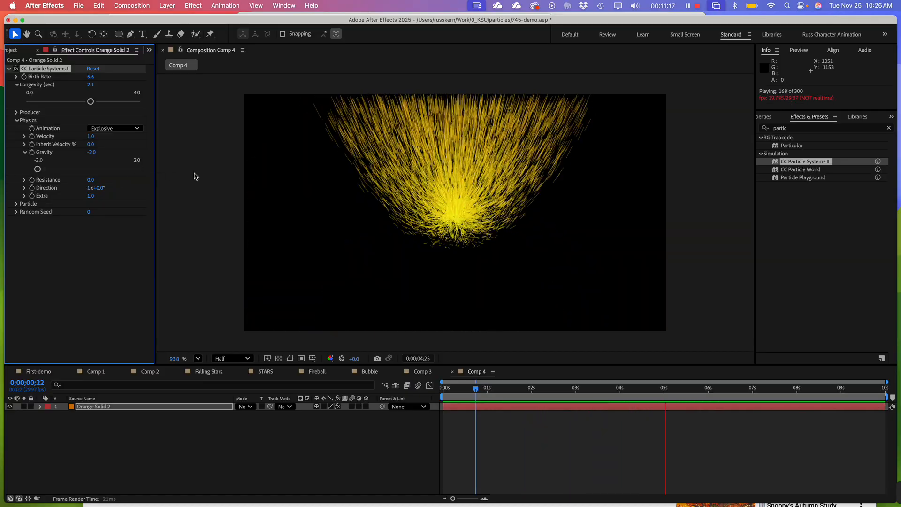
{"action": "left_click", "coordinate": [137, 169]}
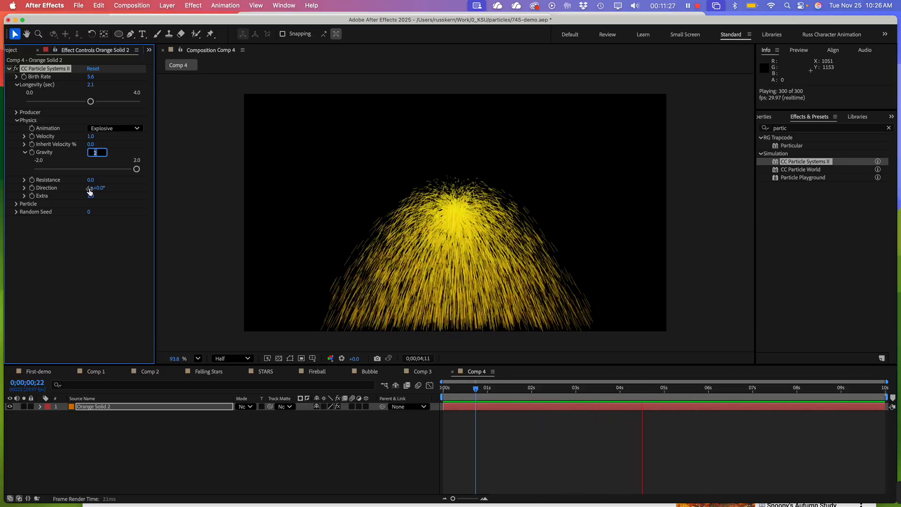
{"action": "key", "text": "Return"}
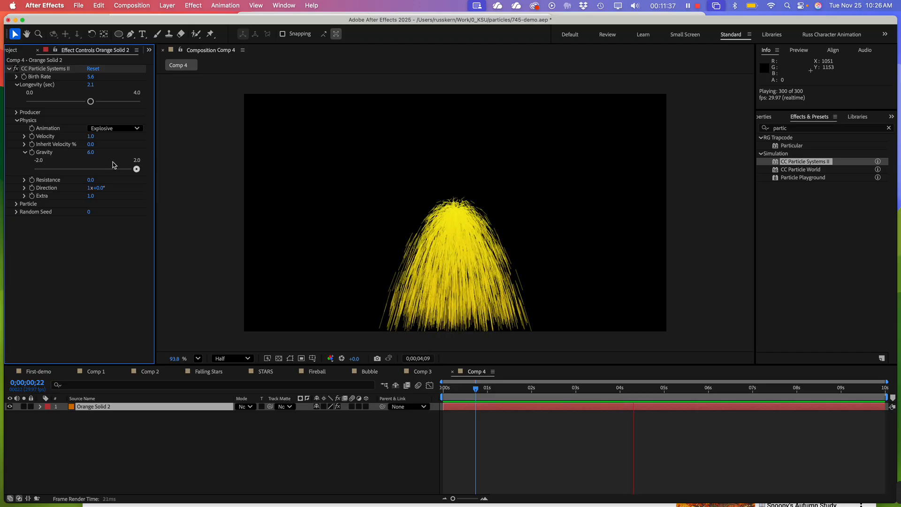
{"action": "left_click_drag", "start_coordinate": [101, 171], "coordinate": [61, 173]}
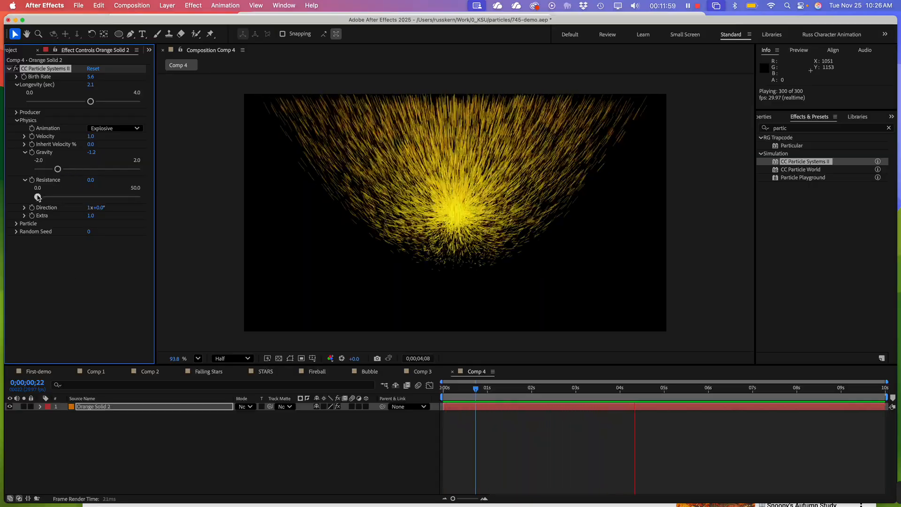
Raise the Resistance to 44.0 and adjust Gravity to about -1.1, previewing the animation from the first frame in between
{"action": "left_click_drag", "start_coordinate": [38, 197], "coordinate": [91, 198]}
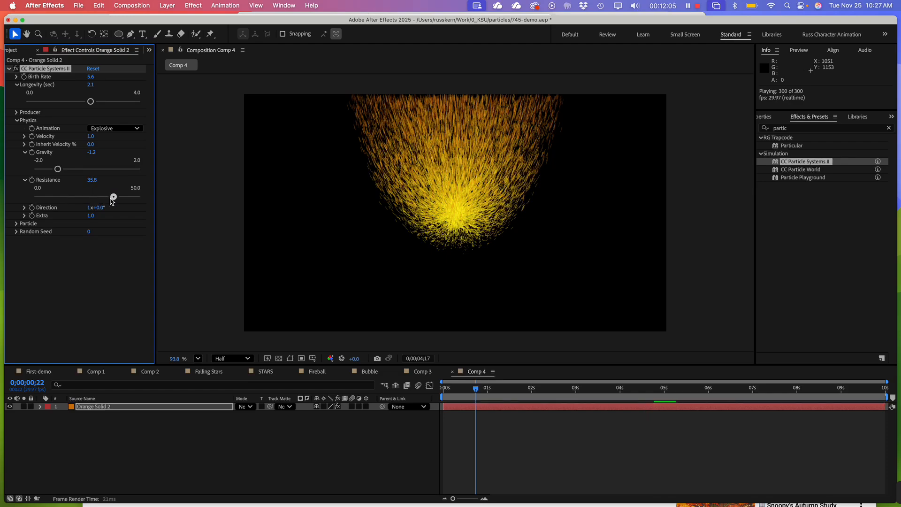
{"action": "key", "text": "space"}
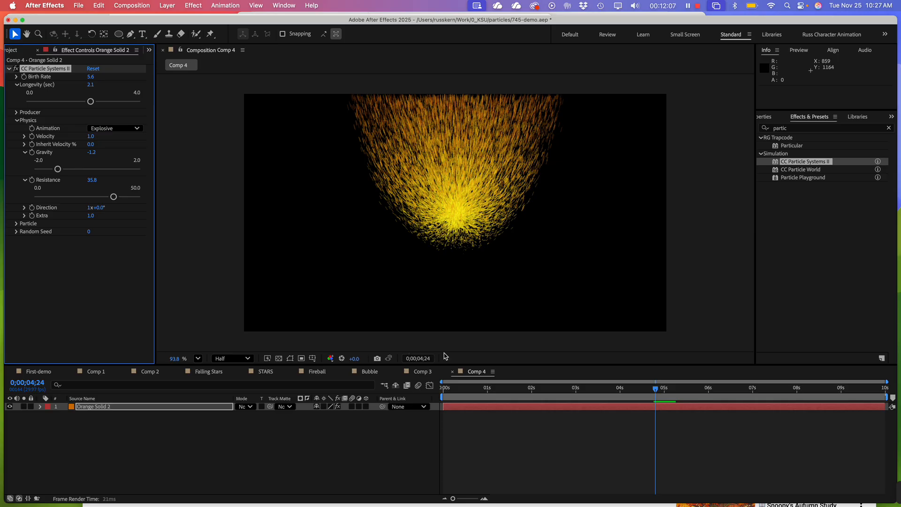
{"action": "left_click", "coordinate": [474, 394]}
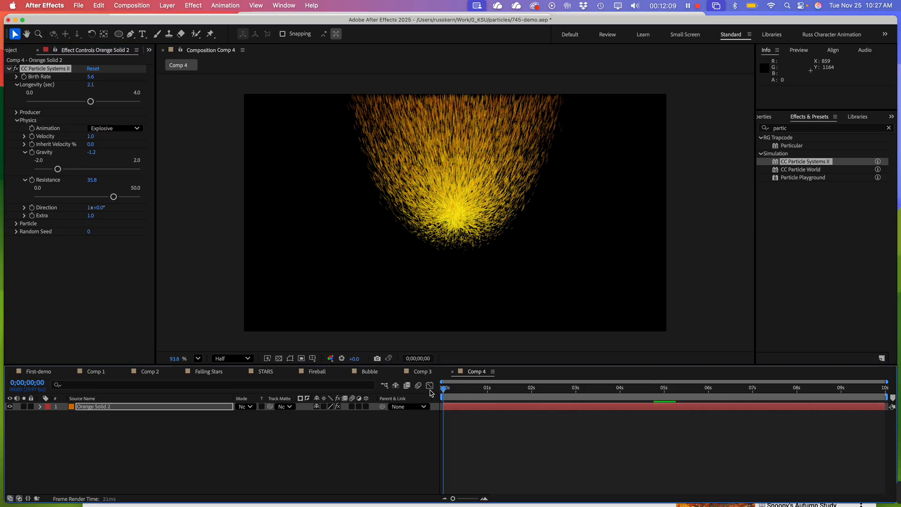
{"action": "key", "text": "space"}
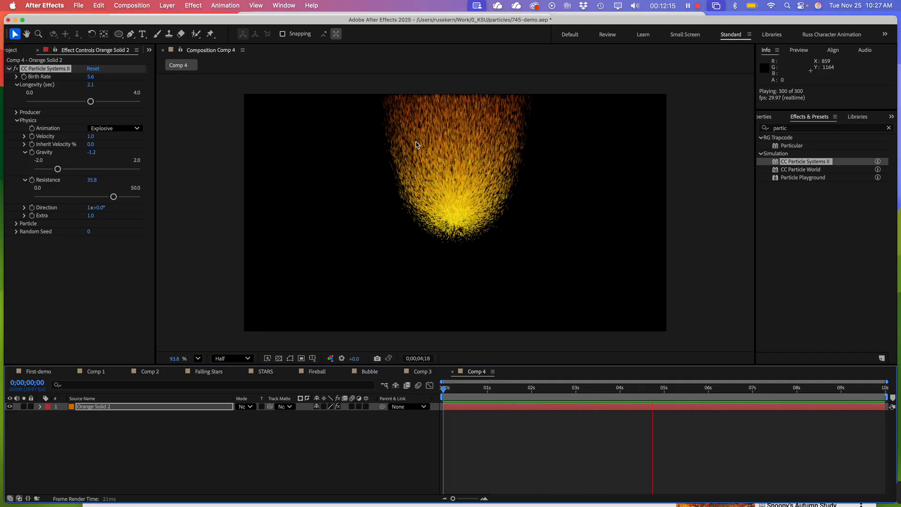
{"action": "left_click_drag", "start_coordinate": [57, 169], "coordinate": [61, 169]}
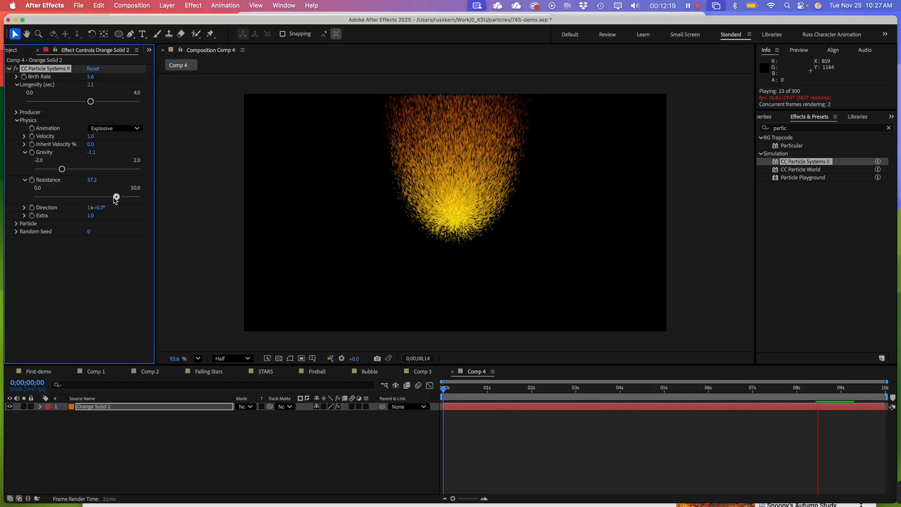
{"action": "left_click_drag", "start_coordinate": [113, 197], "coordinate": [131, 197]}
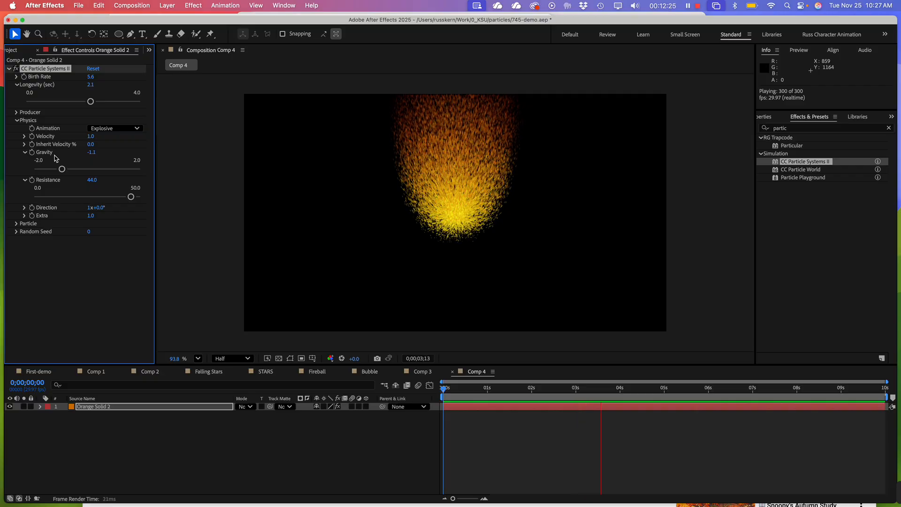
Move the particle Producer position to about 965.8, 953.0, near the bottom centre of the frame
{"action": "left_click", "coordinate": [17, 112]}
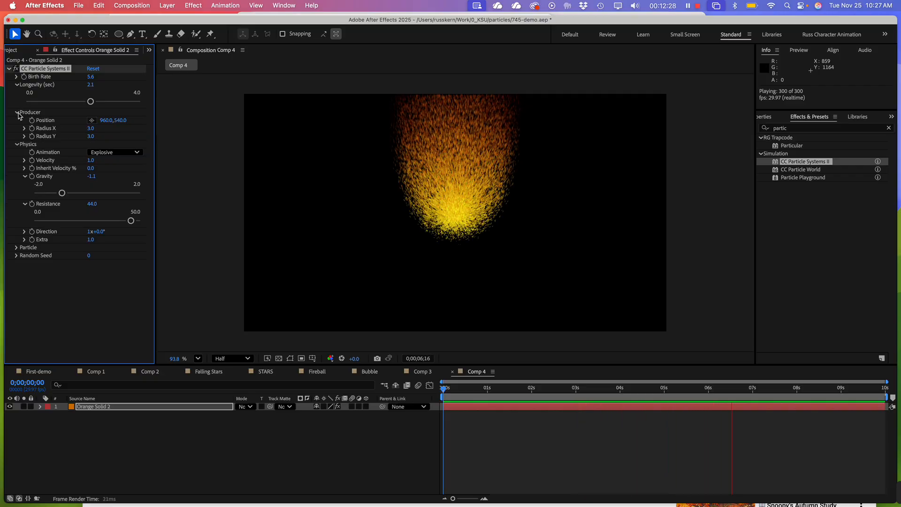
{"action": "left_click", "coordinate": [92, 120]}
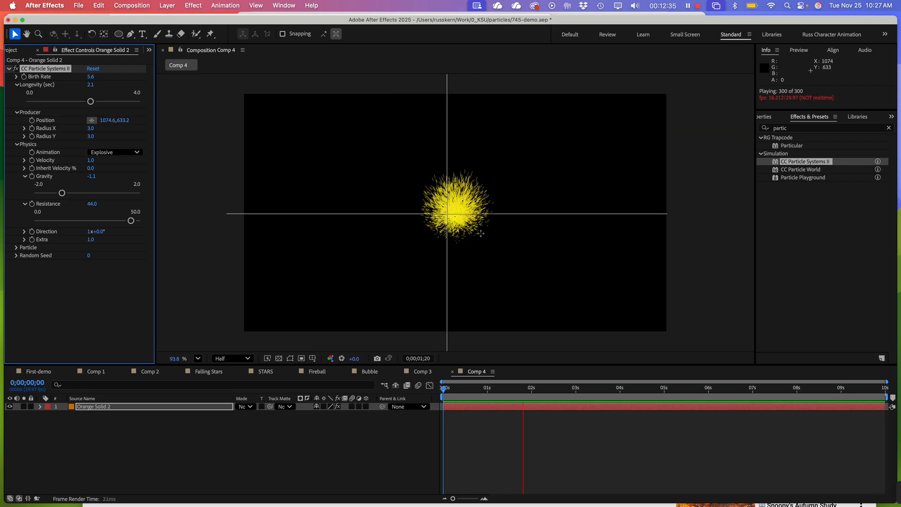
{"action": "left_click", "coordinate": [547, 389]}
{"action": "left_click", "coordinate": [462, 224]}
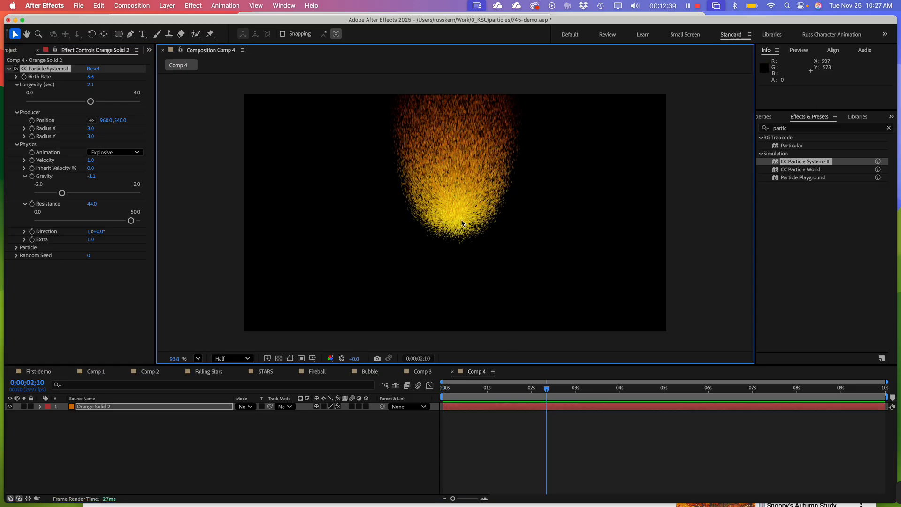
{"action": "left_click", "coordinate": [94, 121]}
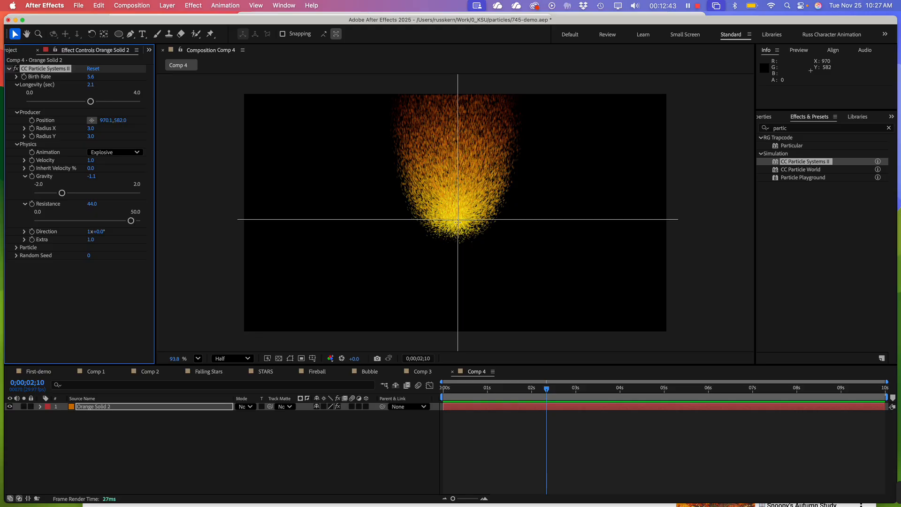
{"action": "left_click", "coordinate": [457, 304]}
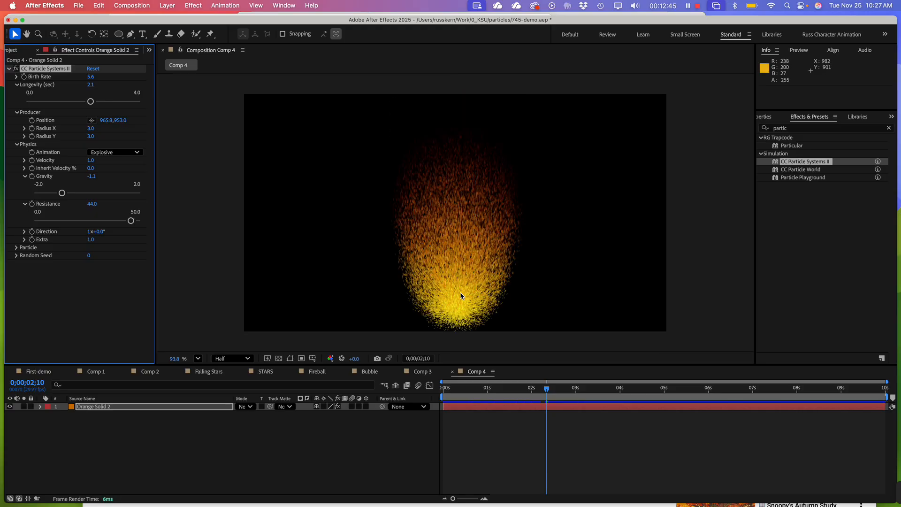
Nudge the solid upward in the composition to about 968.5, 469.6 and preview it from the first frame
{"action": "left_click_drag", "start_coordinate": [459, 310], "coordinate": [460, 294]}
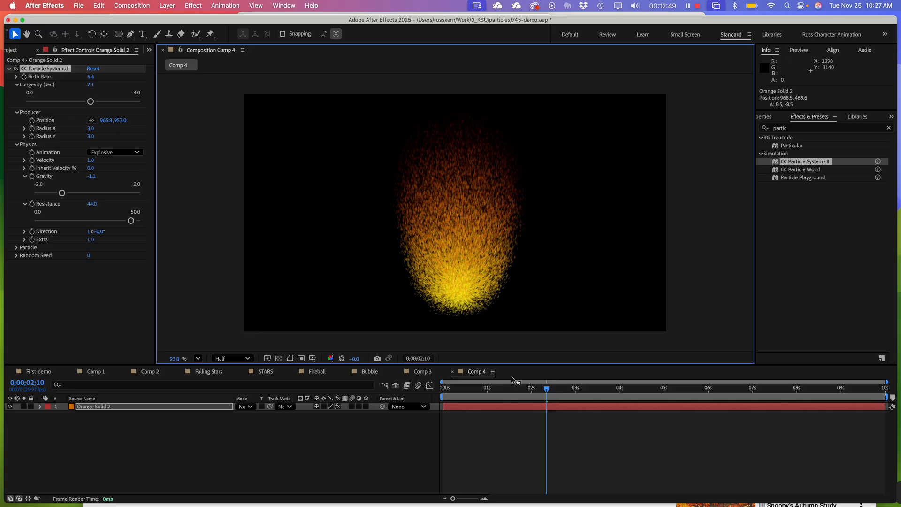
{"action": "left_click_drag", "start_coordinate": [504, 392], "coordinate": [626, 402]}
{"action": "key", "text": "space"}
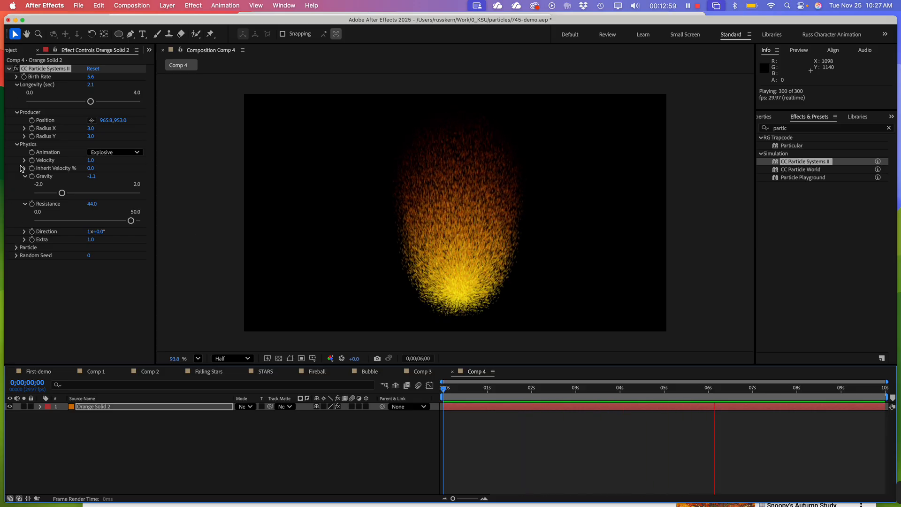
Collapse the Producer settings, and set Gravity to about -0.9 and Longevity to about 2.5 seconds
{"action": "left_click", "coordinate": [19, 113]}
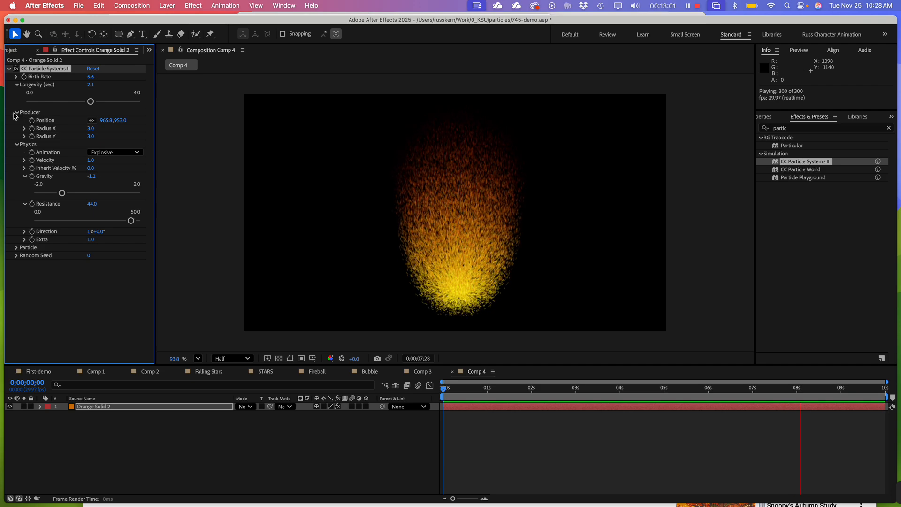
{"action": "left_click", "coordinate": [20, 112]}
{"action": "left_click", "coordinate": [18, 112]}
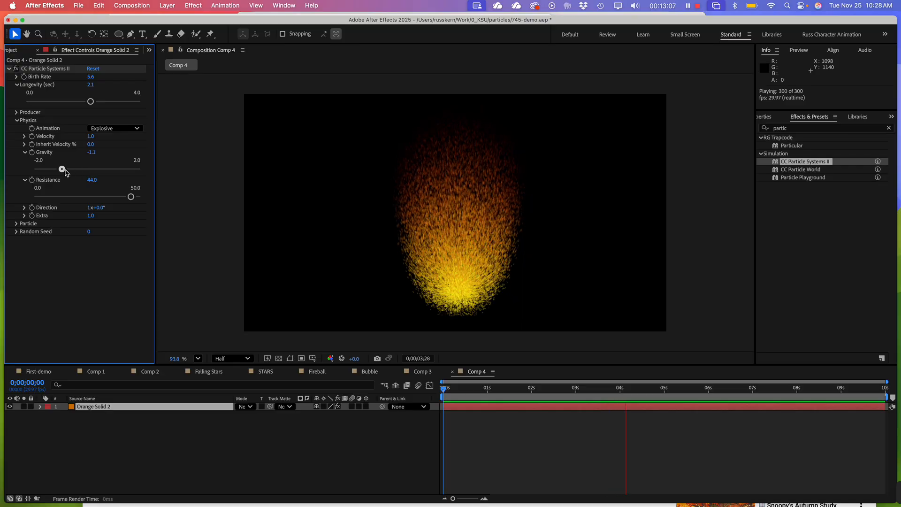
{"action": "left_click_drag", "start_coordinate": [62, 170], "coordinate": [65, 172]}
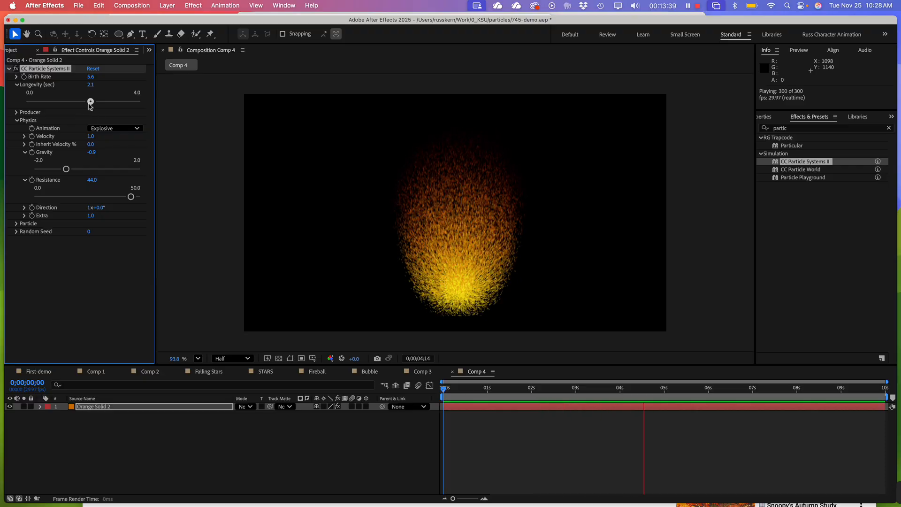
{"action": "left_click_drag", "start_coordinate": [91, 106], "coordinate": [112, 108]}
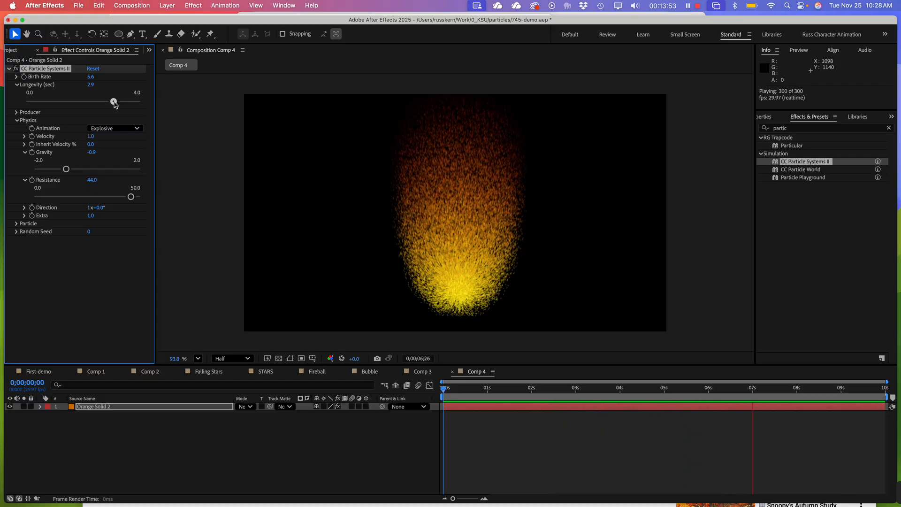
{"action": "mouse_move", "coordinate": [113, 99]}
{"action": "left_mouse_down"}
{"action": "mouse_move", "coordinate": [96, 100]}
{"action": "mouse_move", "coordinate": [120, 102]}
{"action": "mouse_move", "coordinate": [100, 102]}
{"action": "left_mouse_up"}
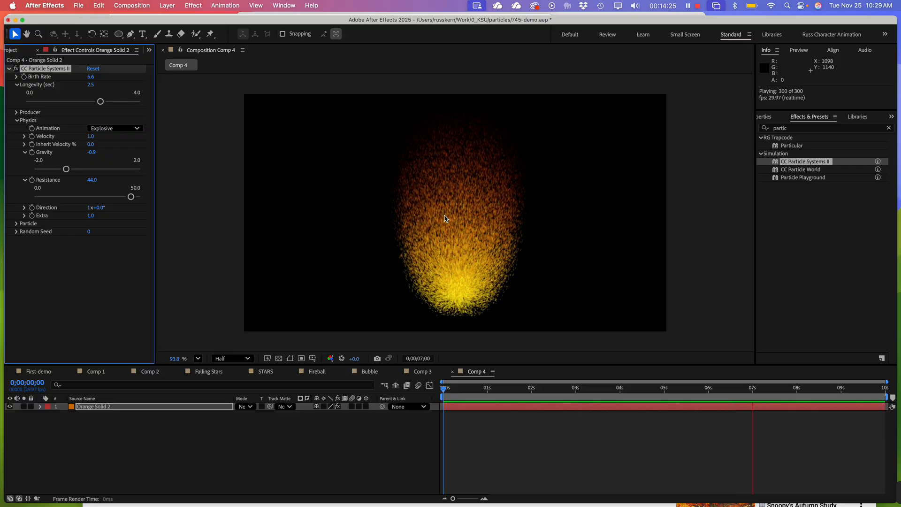
Switch the Physics animation type to Twirl, try a Velocity of about 3.5, and reduce it to about 0.7
{"action": "left_click", "coordinate": [94, 129]}
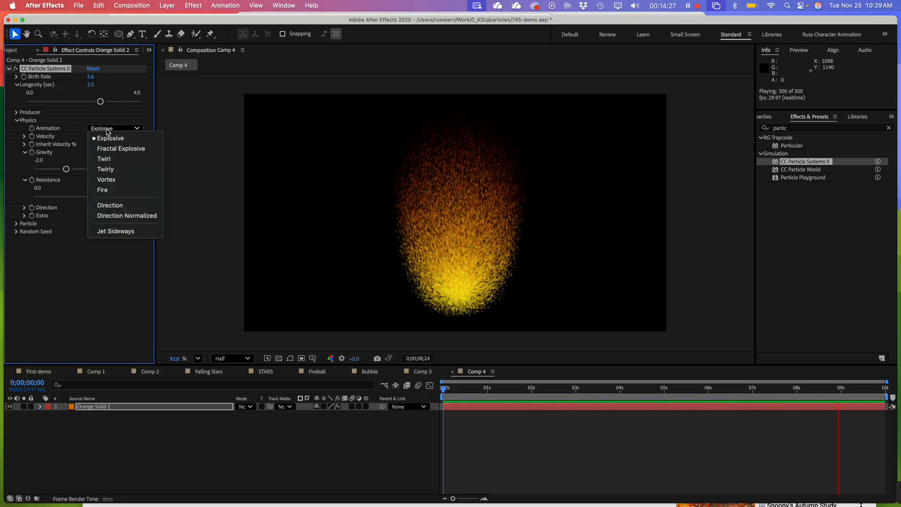
{"action": "left_click", "coordinate": [112, 161]}
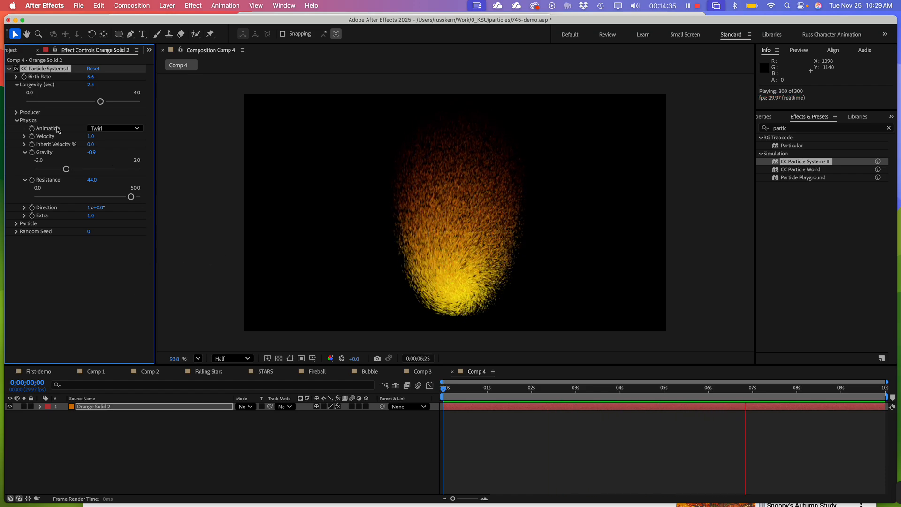
{"action": "left_click", "coordinate": [24, 137]}
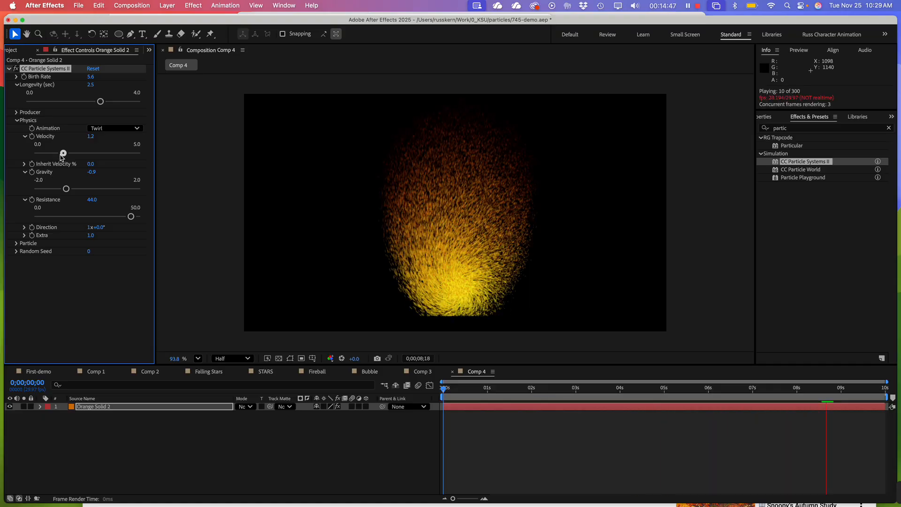
{"action": "left_click_drag", "start_coordinate": [60, 154], "coordinate": [109, 157]}
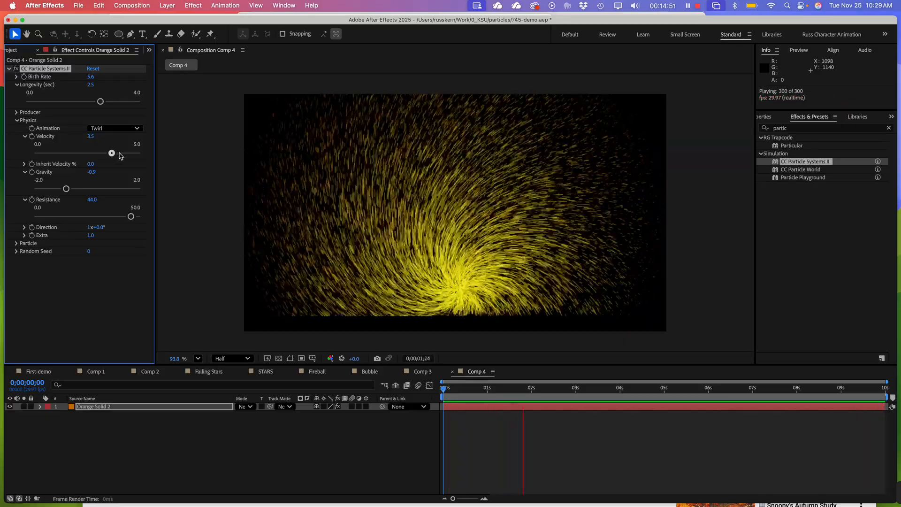
{"action": "left_click_drag", "start_coordinate": [111, 153], "coordinate": [60, 156]}
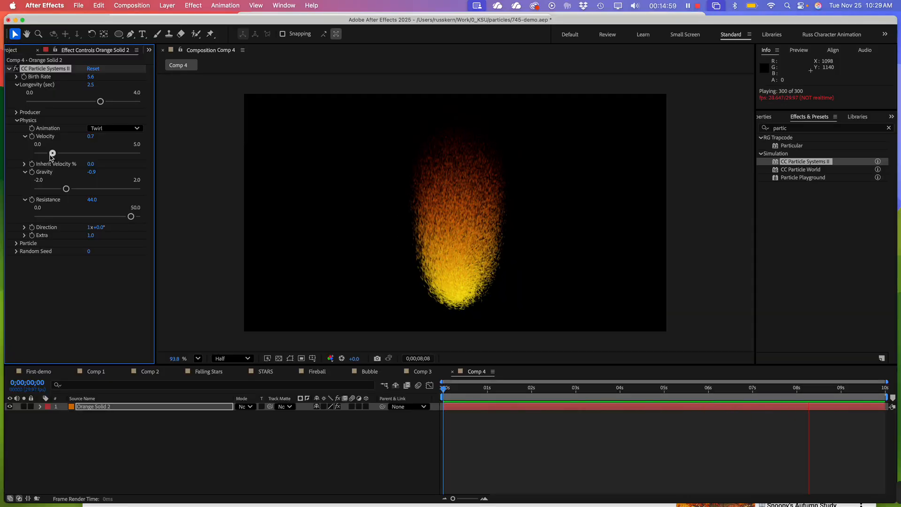
Expand the Birth Rate setting and lower it to about 3.4
{"action": "left_click", "coordinate": [17, 77]}
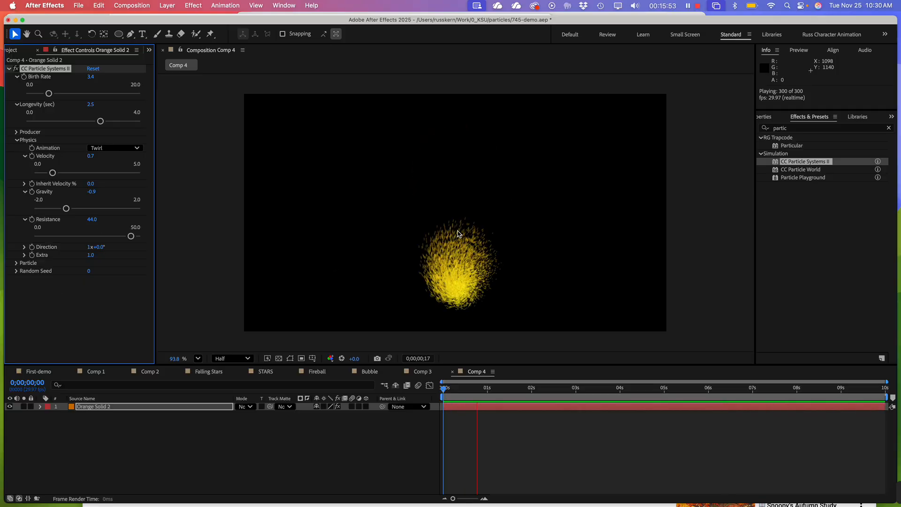
Collapse the Physics and Birth Rate settings and expand the Particle settings of the effect
{"action": "left_click", "coordinate": [68, 299]}
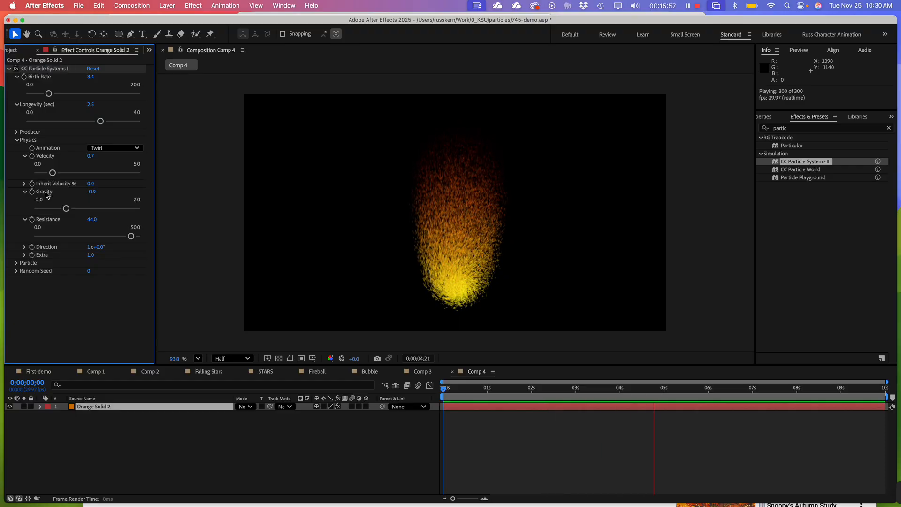
{"action": "left_click", "coordinate": [18, 140]}
{"action": "left_click", "coordinate": [17, 77]}
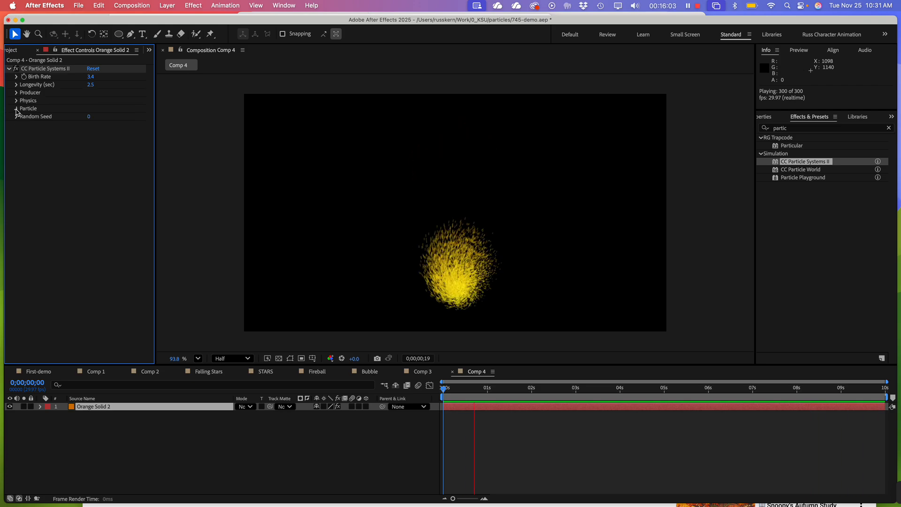
{"action": "left_click", "coordinate": [16, 108]}
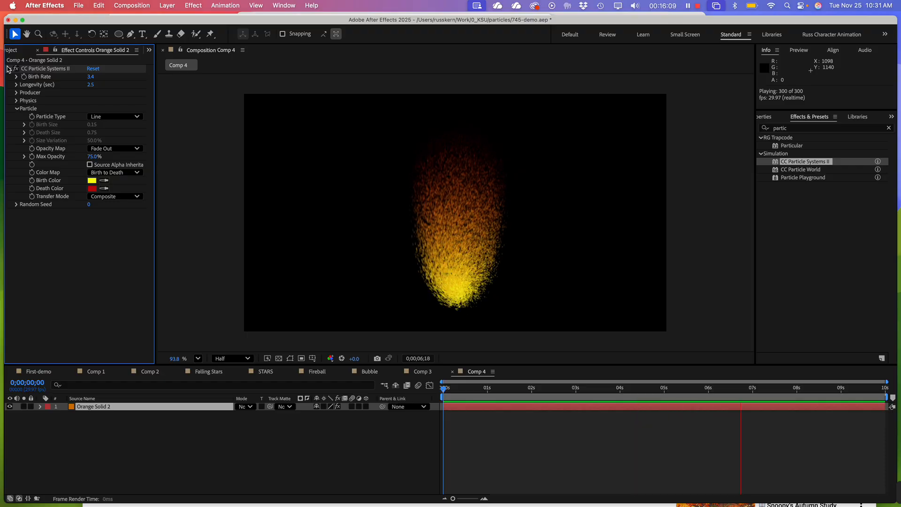
Try the Star, Shaded Sphere and Faded Sphere particle types in the running preview
{"action": "left_click", "coordinate": [106, 118]}
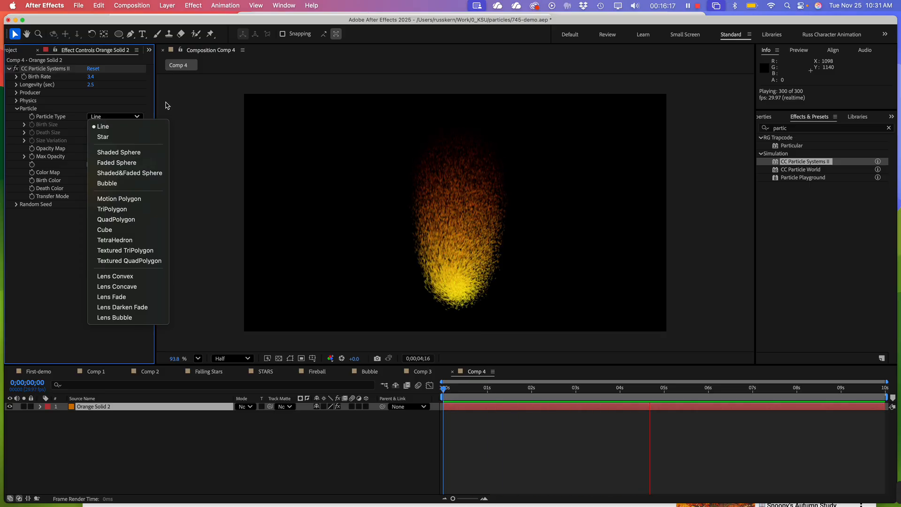
{"action": "left_click", "coordinate": [119, 138]}
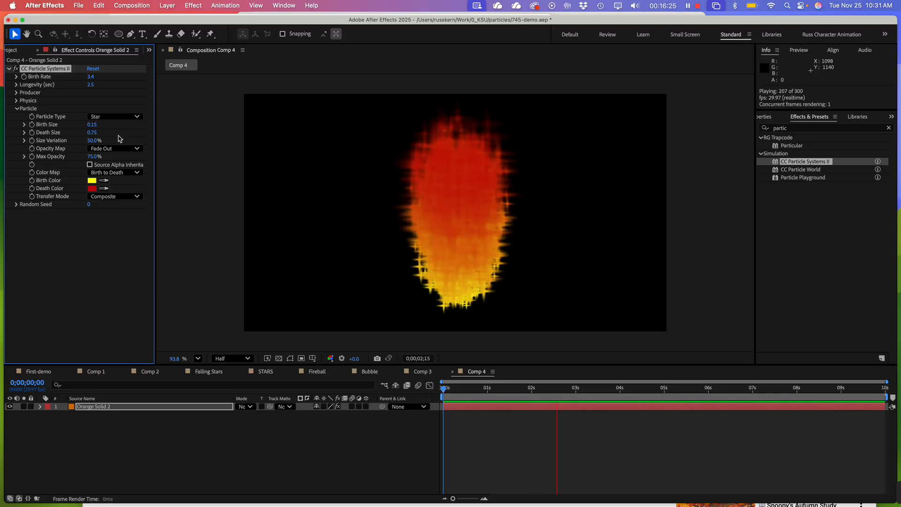
{"action": "left_click", "coordinate": [114, 116]}
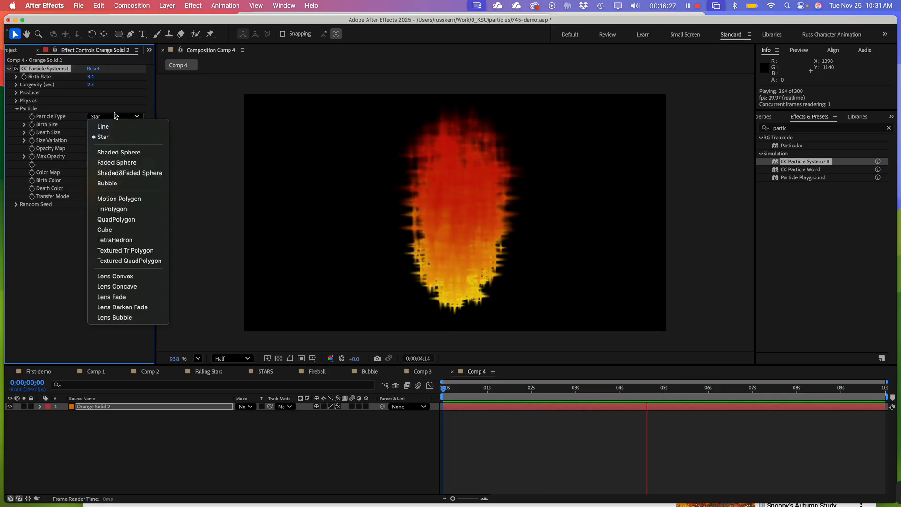
{"action": "left_click", "coordinate": [119, 152]}
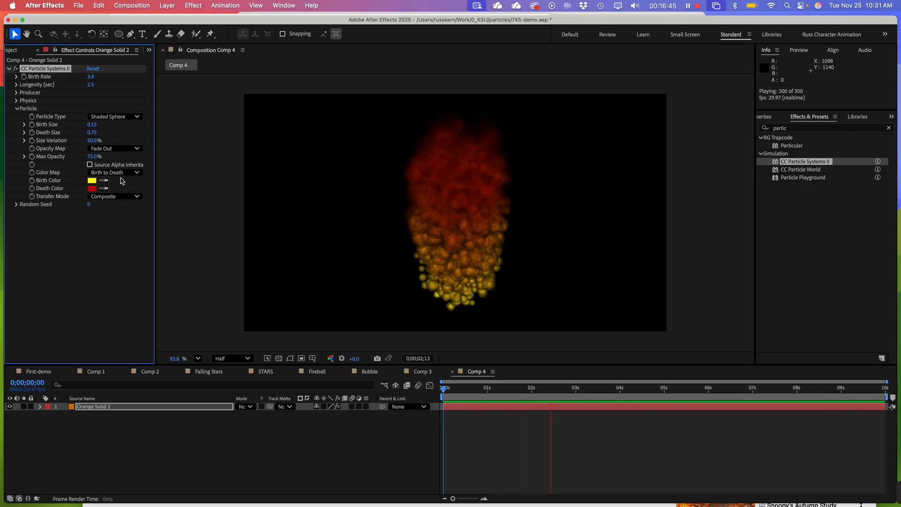
{"action": "left_click", "coordinate": [104, 118]}
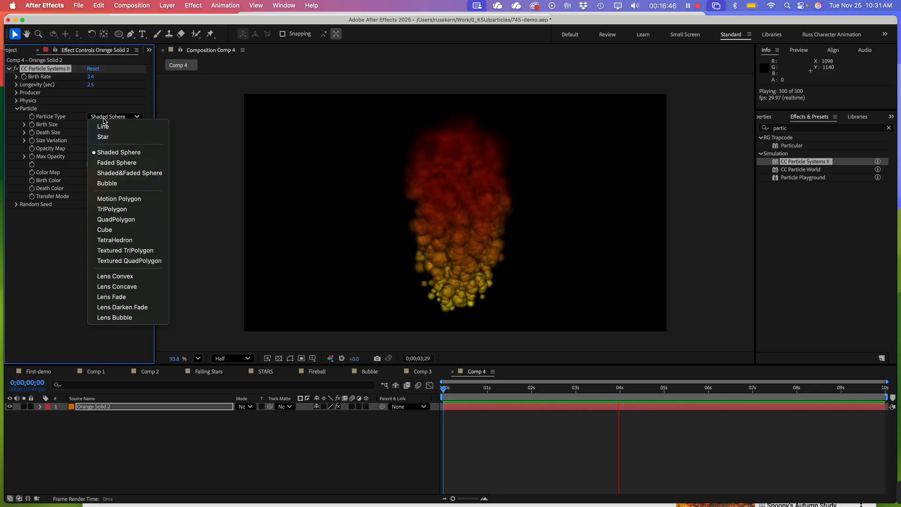
{"action": "left_click", "coordinate": [111, 164]}
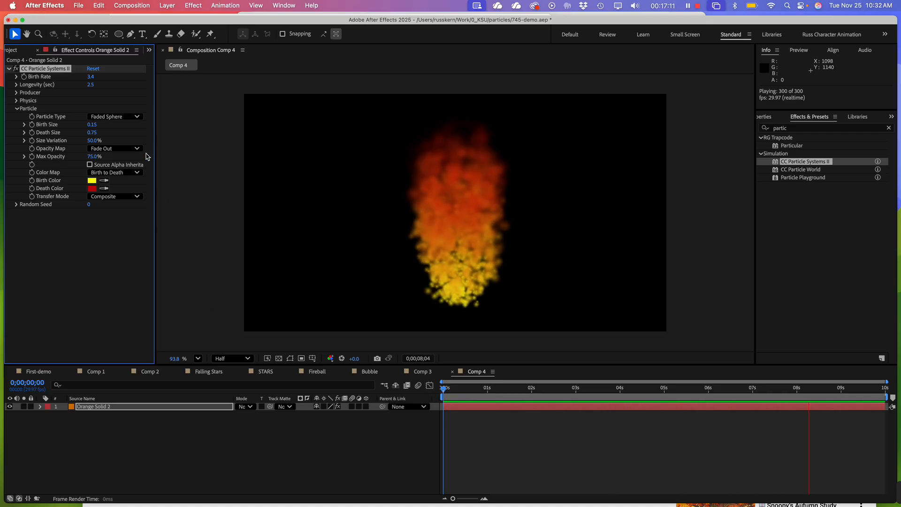
Try the Bubble and Textured QuadPolygon particle types in the running preview
{"action": "left_click", "coordinate": [111, 117]}
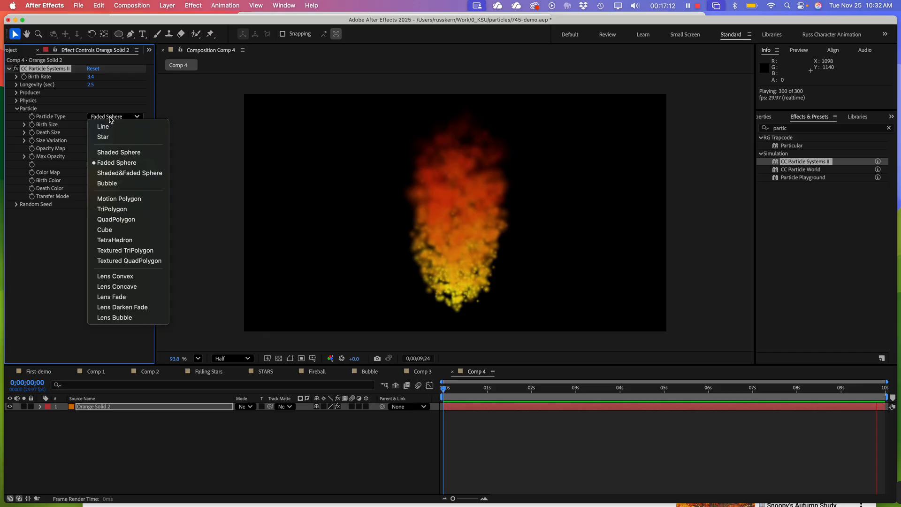
{"action": "left_click", "coordinate": [120, 184]}
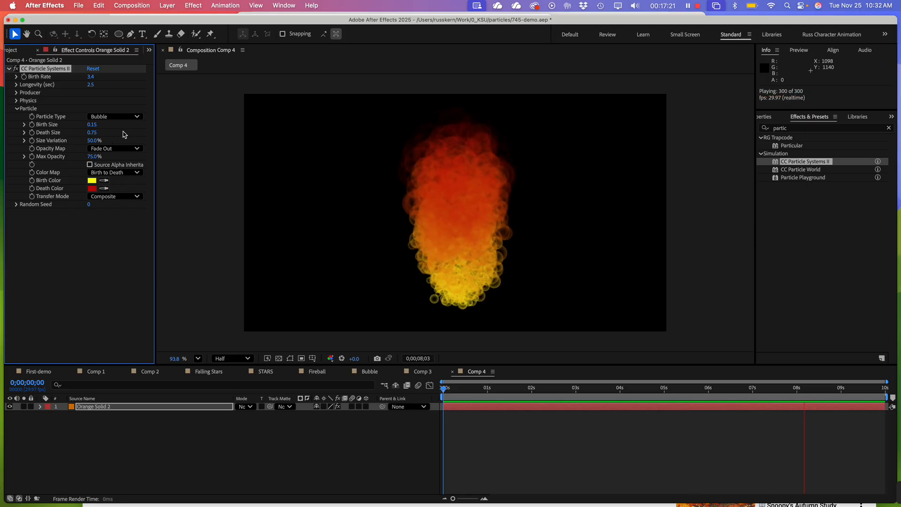
{"action": "left_click", "coordinate": [114, 116]}
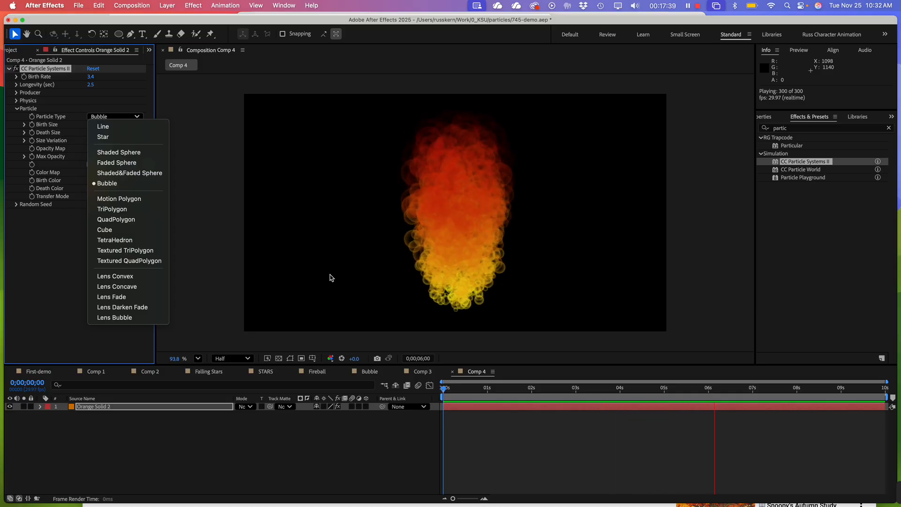
{"action": "left_click", "coordinate": [252, 211]}
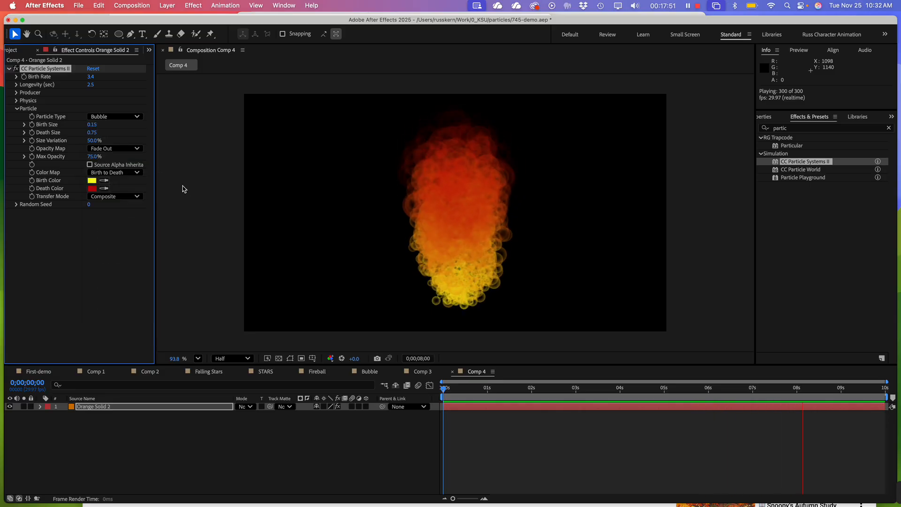
{"action": "left_click", "coordinate": [117, 116]}
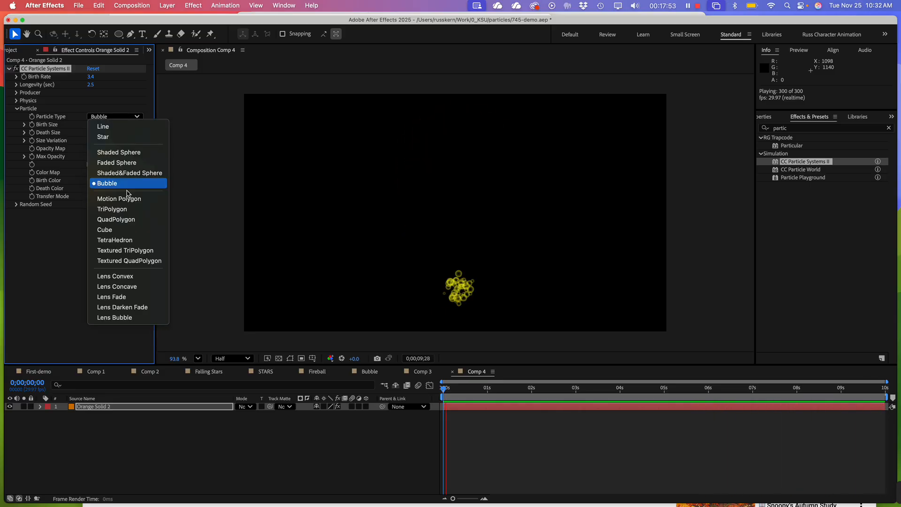
{"action": "left_click", "coordinate": [135, 261]}
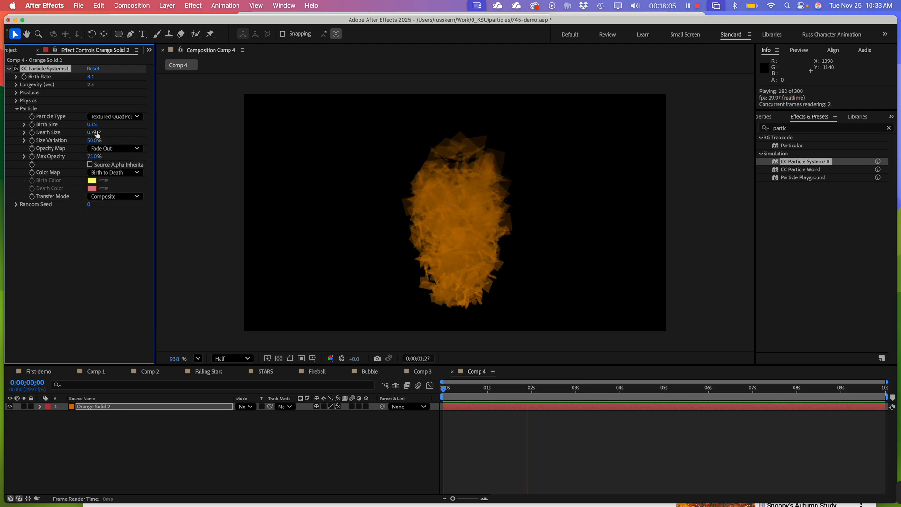
Set the particle type to Shaded Sphere and raise Birth Size to about 0.27
{"action": "left_click", "coordinate": [121, 116]}
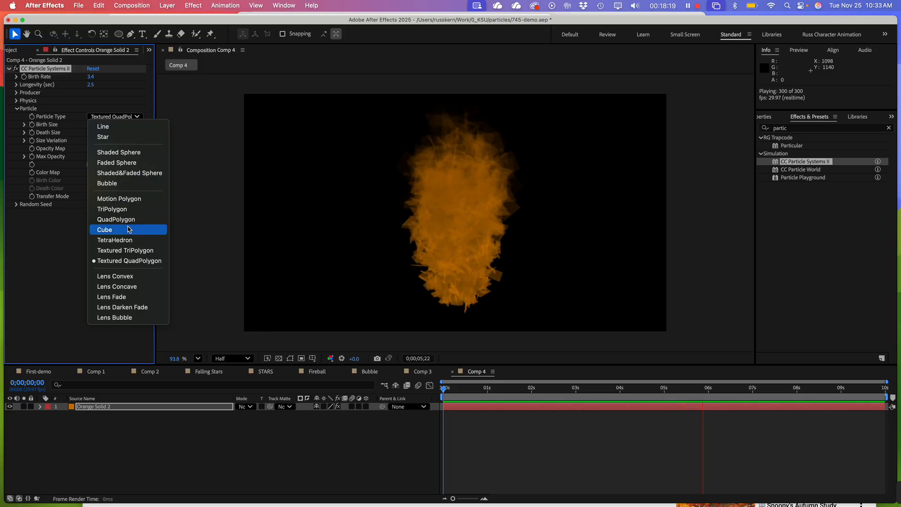
{"action": "left_click", "coordinate": [113, 153]}
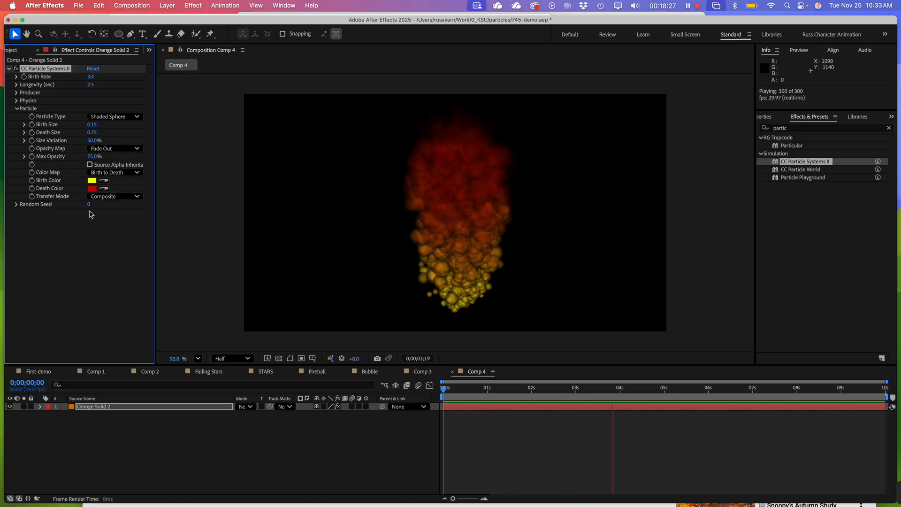
{"action": "left_click", "coordinate": [24, 125]}
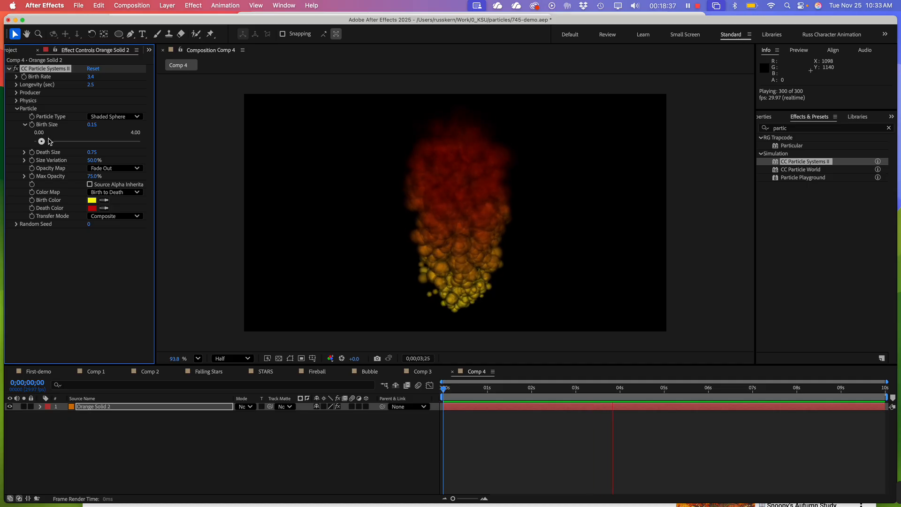
{"action": "mouse_move", "coordinate": [42, 142]}
{"action": "left_mouse_down"}
{"action": "mouse_move", "coordinate": [102, 145]}
{"action": "mouse_move", "coordinate": [39, 143]}
{"action": "left_mouse_up"}
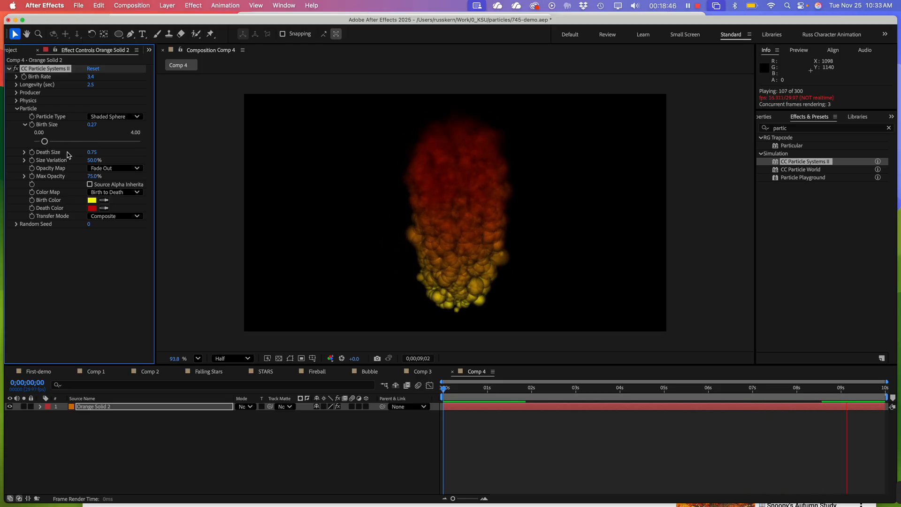
Expand Death Size, try 0 and about 2.19, and settle on a Death Size of about 0.14 with a Birth Size of about 0.88
{"action": "left_click", "coordinate": [24, 152]}
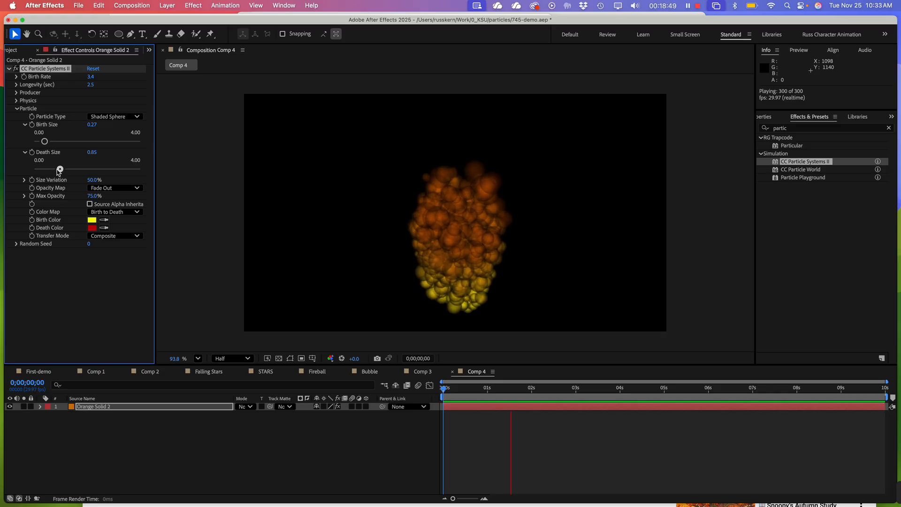
{"action": "left_click_drag", "start_coordinate": [59, 172], "coordinate": [39, 172]}
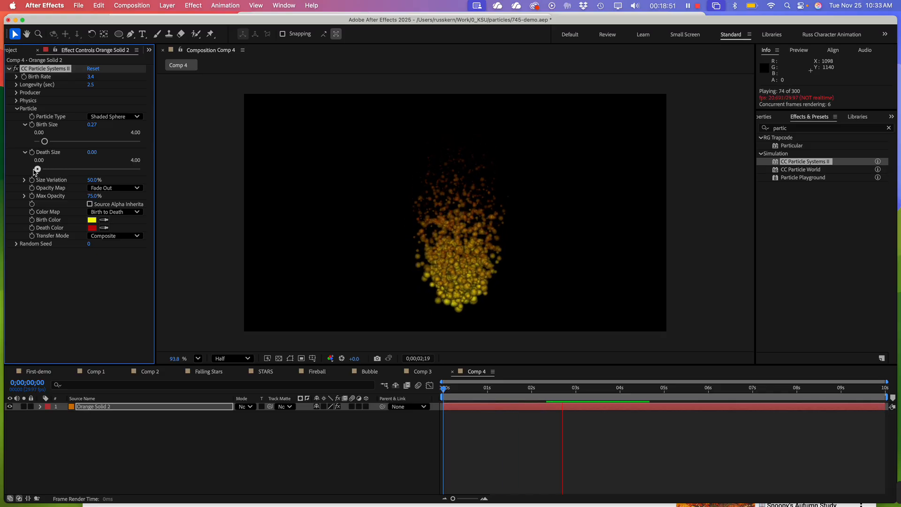
{"action": "left_click_drag", "start_coordinate": [45, 142], "coordinate": [58, 142]}
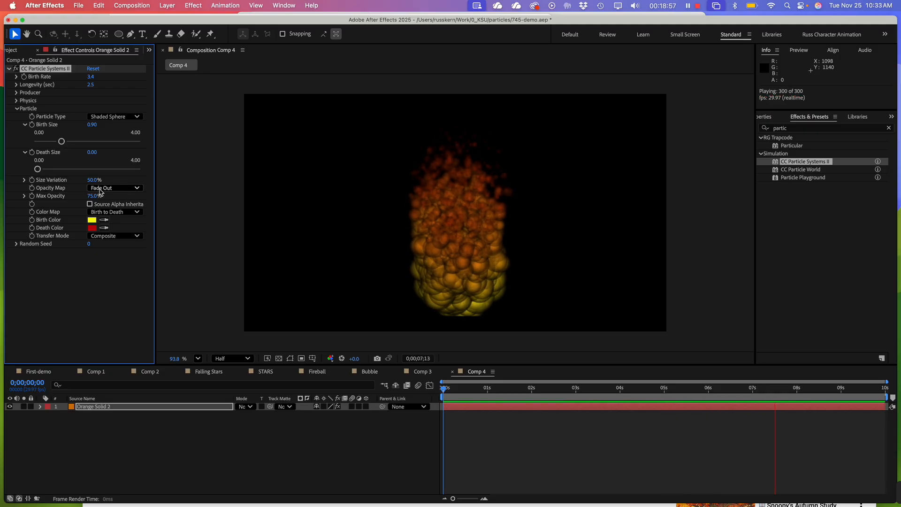
{"action": "left_click_drag", "start_coordinate": [38, 170], "coordinate": [91, 172]}
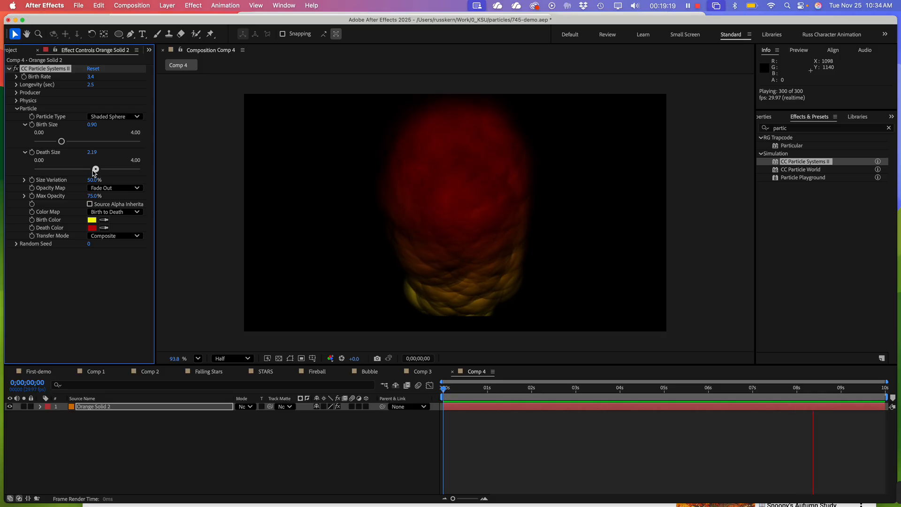
{"action": "left_click_drag", "start_coordinate": [93, 171], "coordinate": [39, 170]}
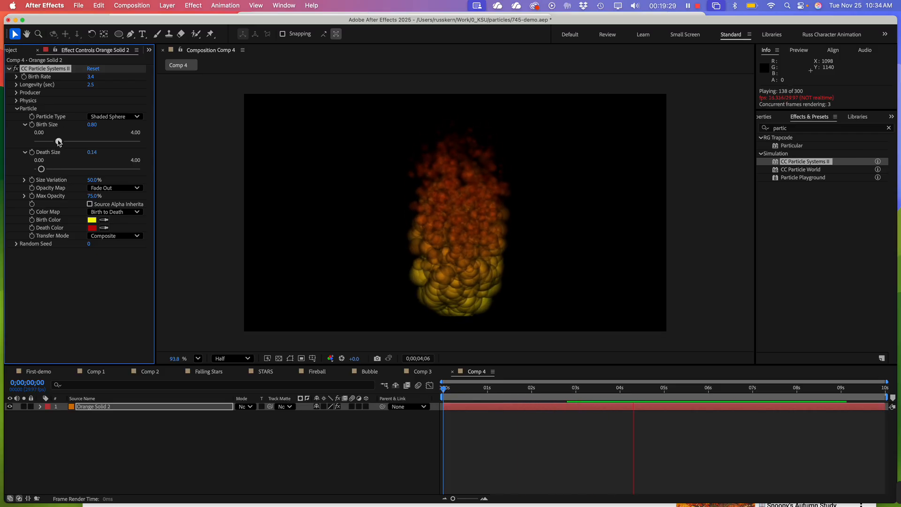
{"action": "left_click_drag", "start_coordinate": [57, 141], "coordinate": [60, 141]}
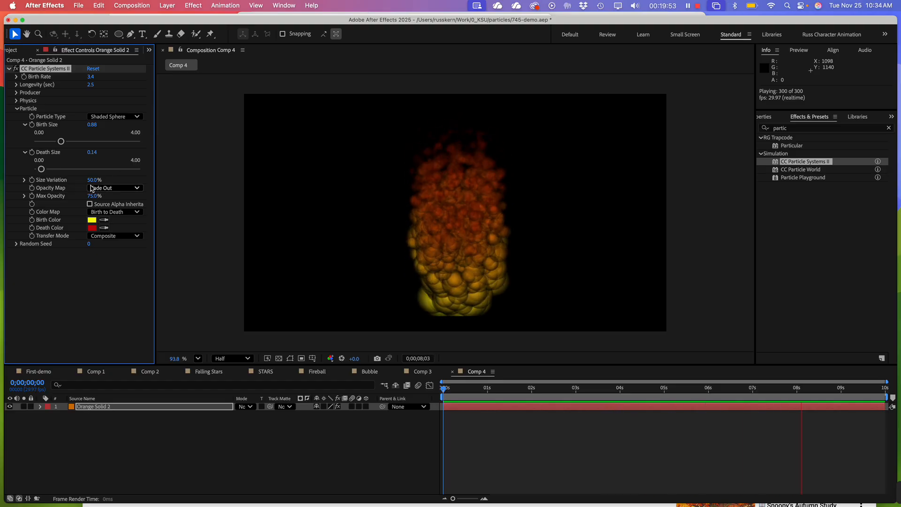
Set the particles' Size Variation to 100% and replay the preview
{"action": "left_click", "coordinate": [93, 180]}
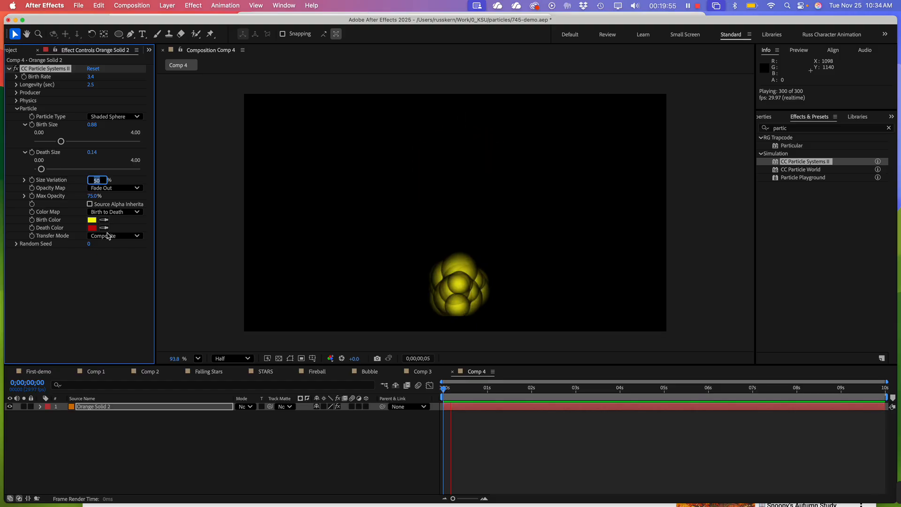
{"action": "left_click", "coordinate": [101, 314]}
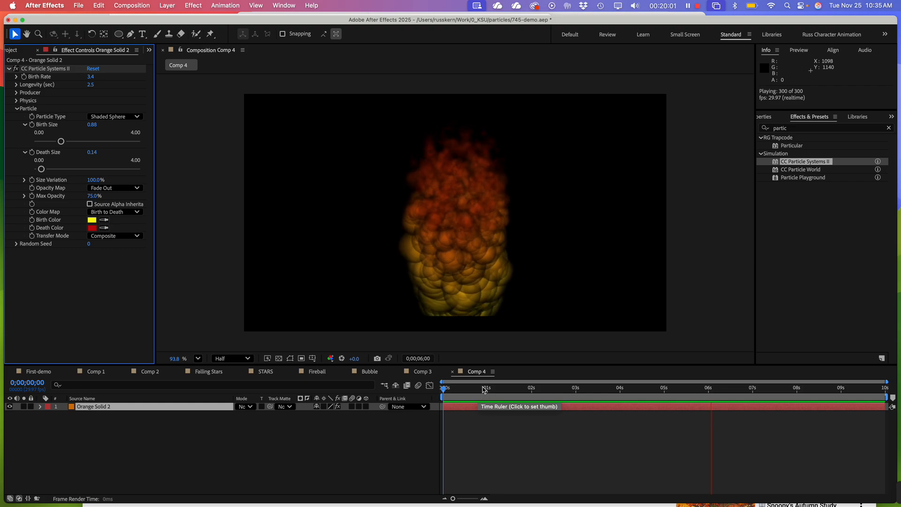
{"action": "left_click", "coordinate": [468, 389]}
{"action": "key", "text": "space"}
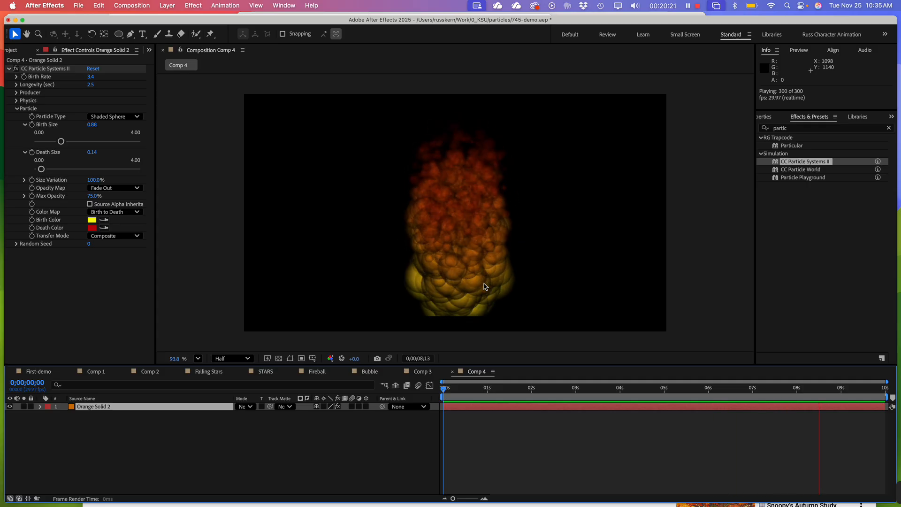
Set the particles' Max Opacity to 100%
{"action": "left_click", "coordinate": [94, 196]}
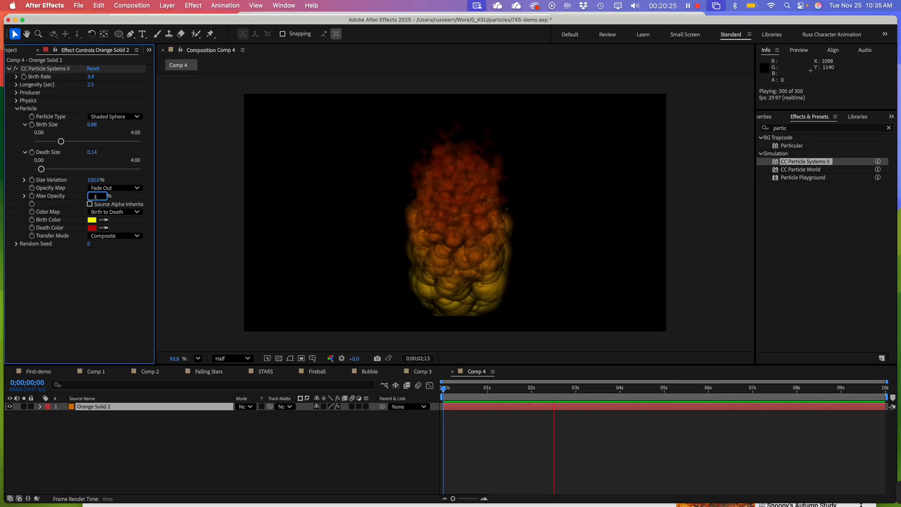
{"action": "key", "text": "Return"}
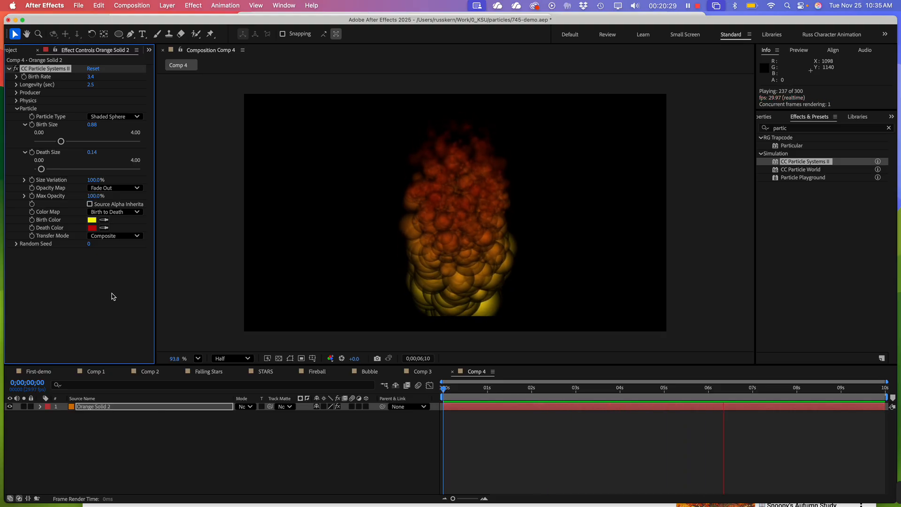
{"action": "left_click", "coordinate": [96, 295]}
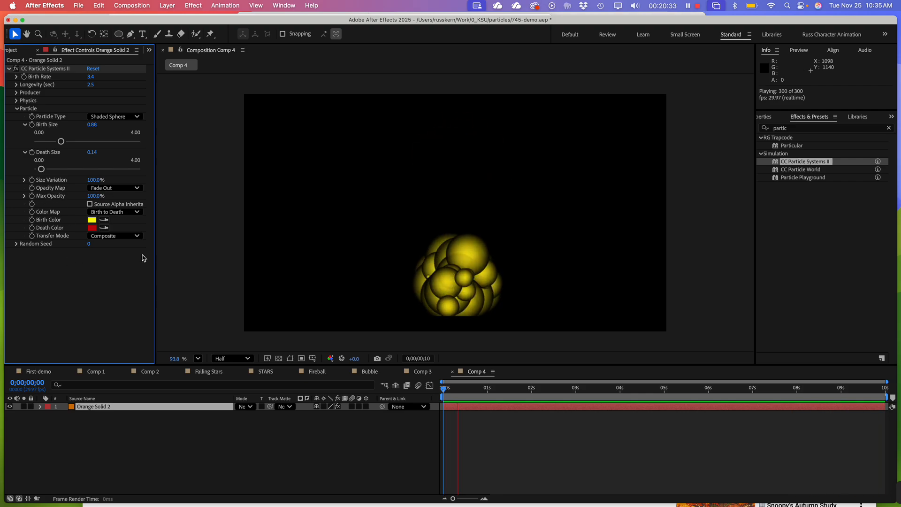
Check the Color Map options without changing them, and set the particles' Birth Color to white (FFFFFF)
{"action": "left_click", "coordinate": [112, 212]}
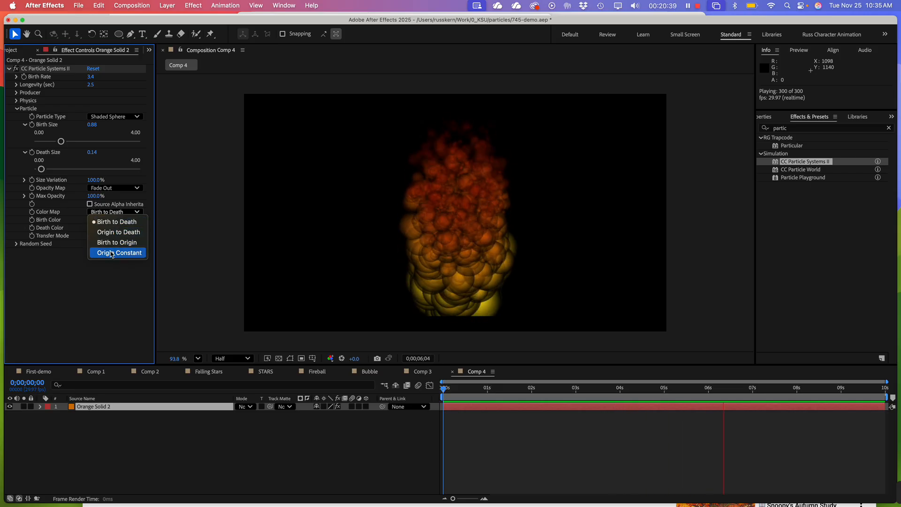
{"action": "left_click", "coordinate": [88, 289]}
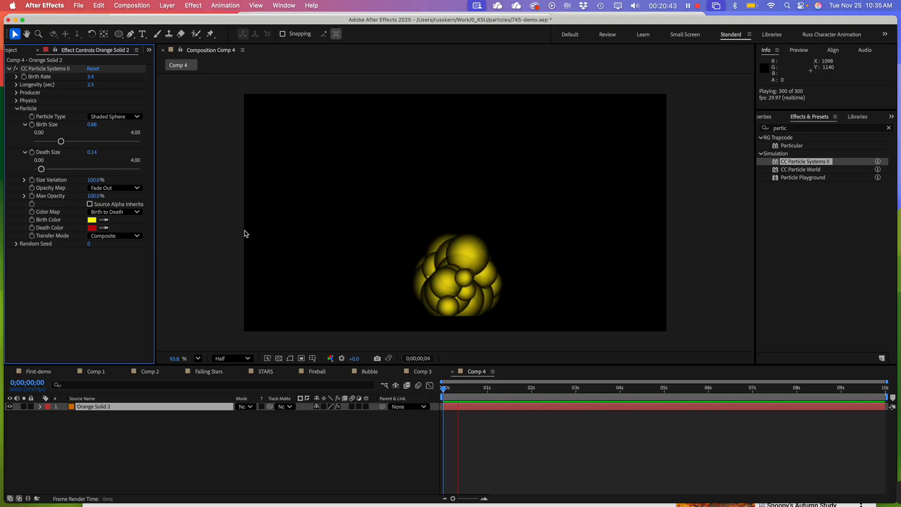
{"action": "left_click", "coordinate": [92, 220]}
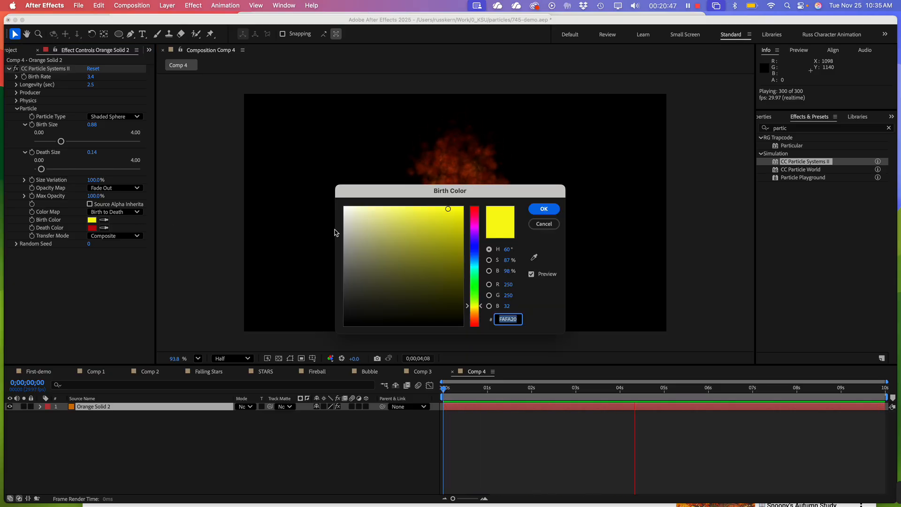
{"action": "left_click_drag", "start_coordinate": [364, 213], "coordinate": [324, 199]}
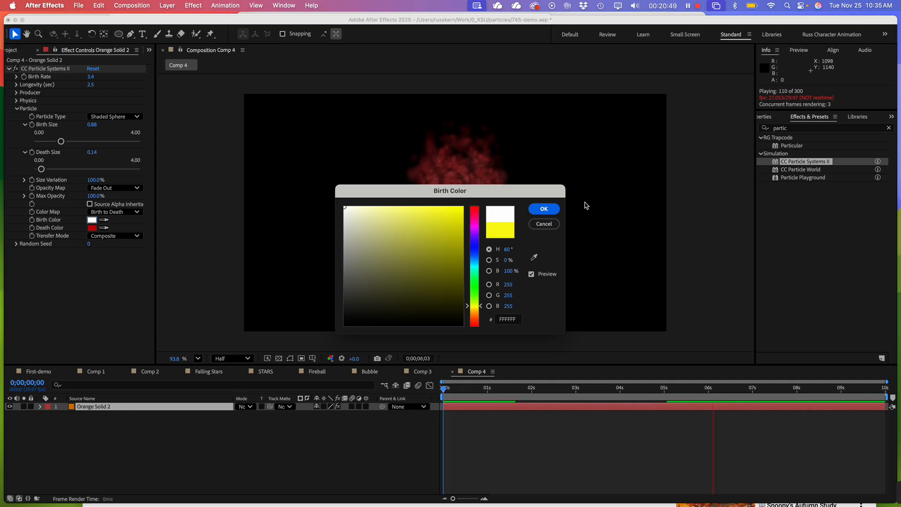
{"action": "left_click", "coordinate": [544, 208]}
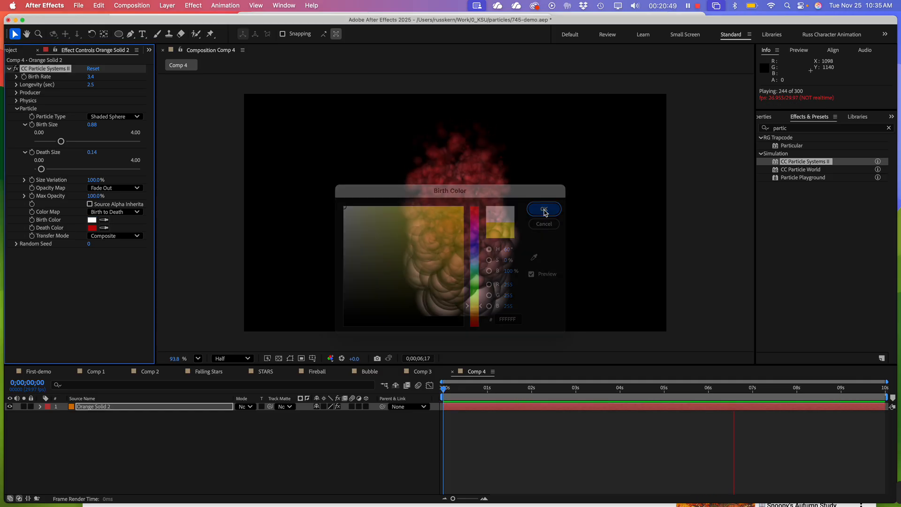
Change the particles' Death Color to a bright medium blue
{"action": "left_click", "coordinate": [92, 228]}
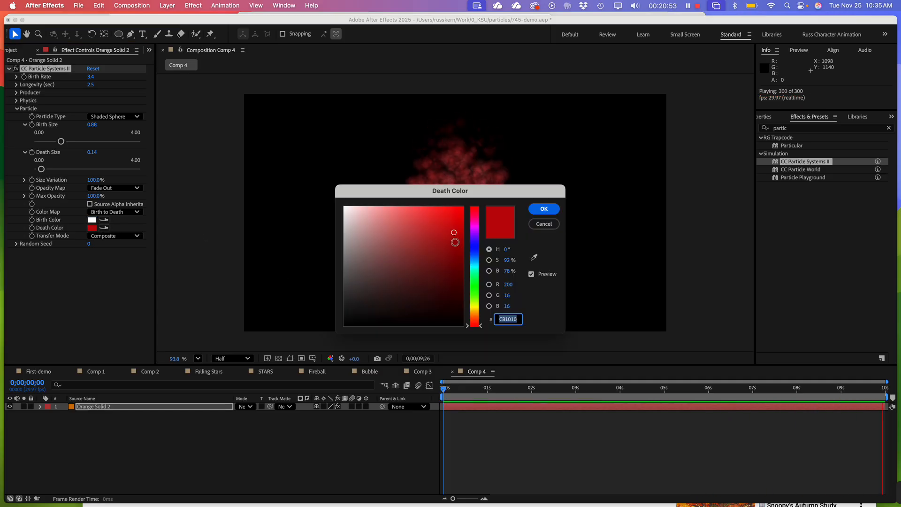
{"action": "left_click", "coordinate": [474, 257]}
{"action": "left_click_drag", "start_coordinate": [444, 228], "coordinate": [429, 211]}
{"action": "left_click_drag", "start_coordinate": [505, 186], "coordinate": [731, 115]}
{"action": "left_click", "coordinate": [769, 138]}
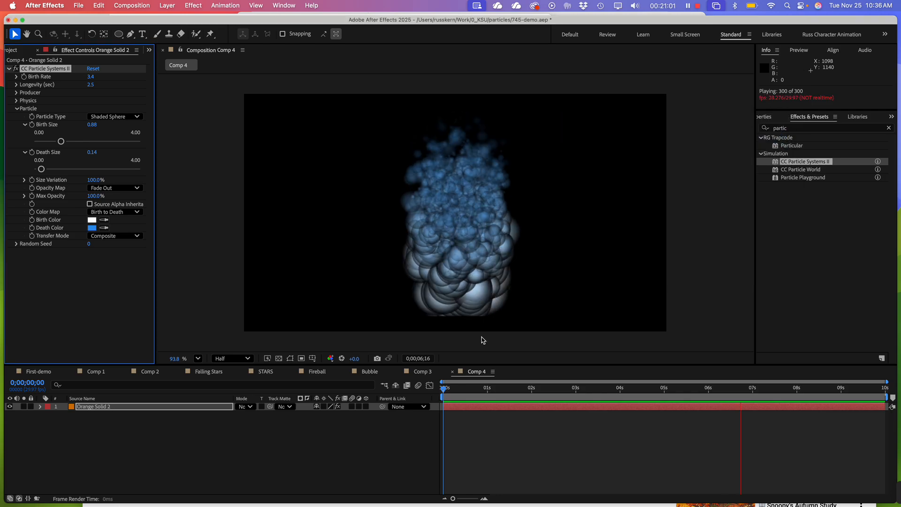
Set the particles' Transfer Mode to Screen and lower Max Opacity to 75%
{"action": "left_click", "coordinate": [116, 236]}
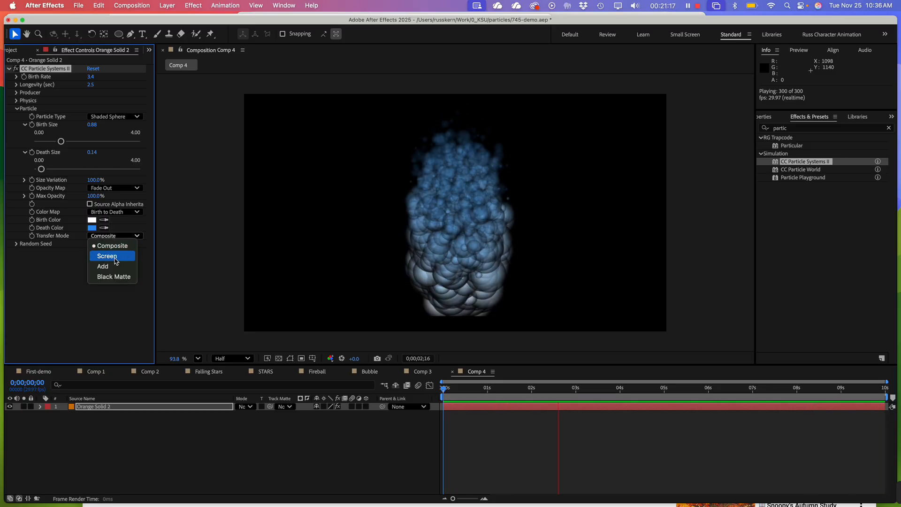
{"action": "left_click", "coordinate": [107, 256]}
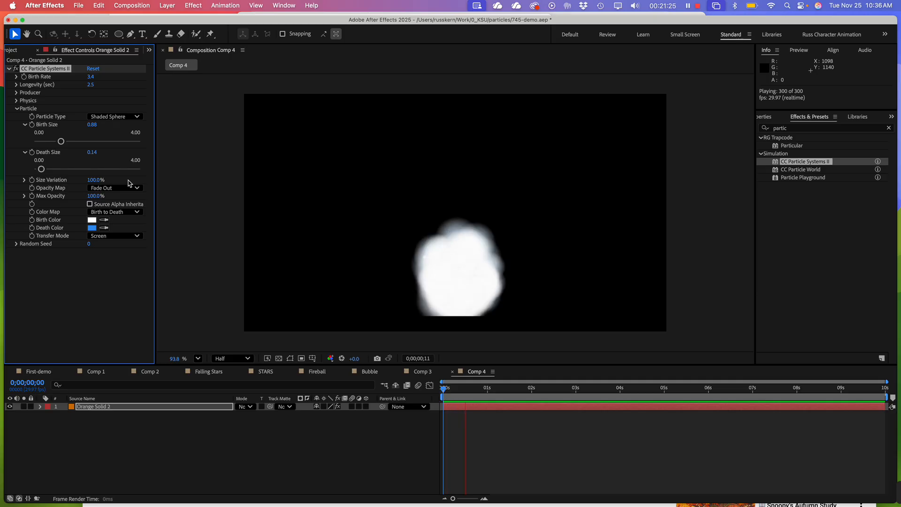
{"action": "left_click", "coordinate": [95, 196]}
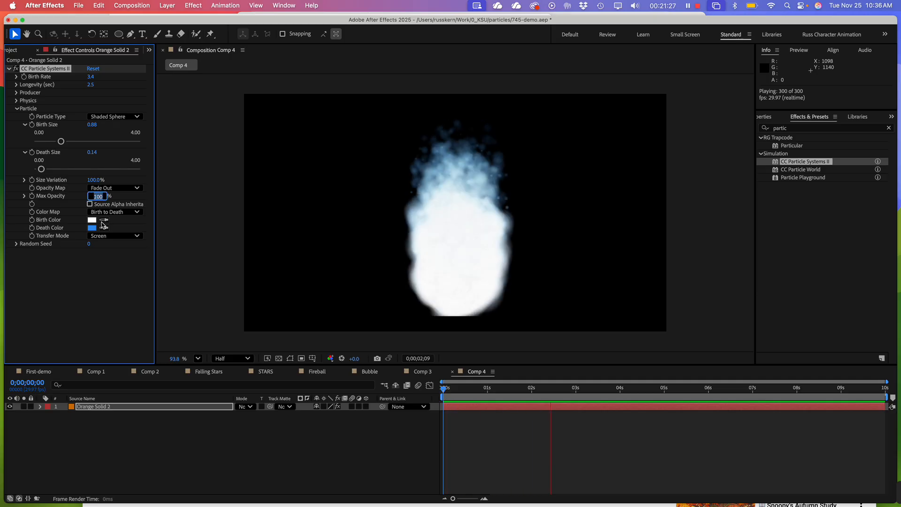
{"action": "type", "text": "75"}
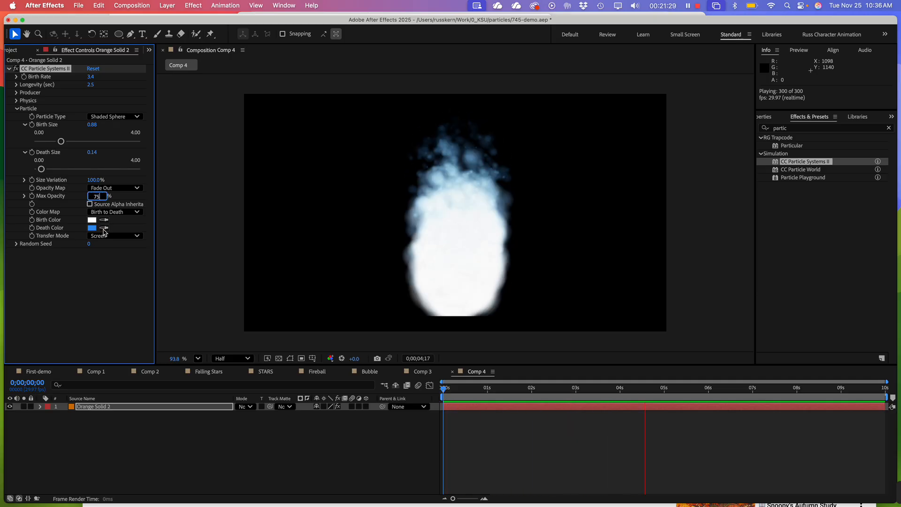
{"action": "left_click", "coordinate": [105, 308]}
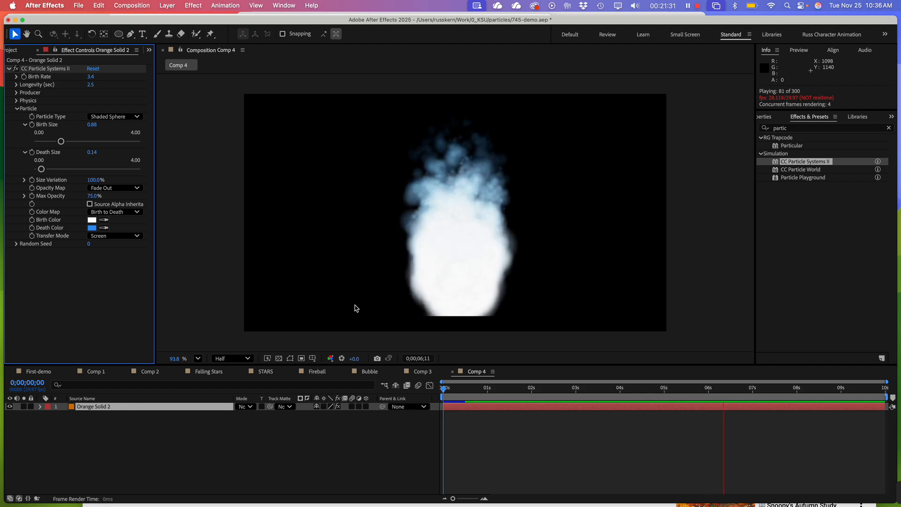
{"action": "scroll", "coordinate": [471, 265], "scroll_direction": "down", "scroll_amount": 2}
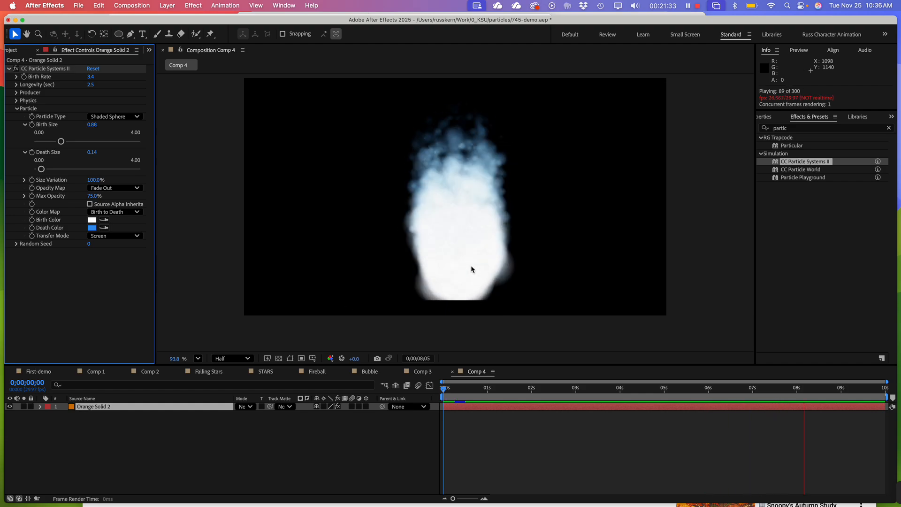
{"action": "scroll", "coordinate": [471, 265], "scroll_direction": "up", "scroll_amount": 1}
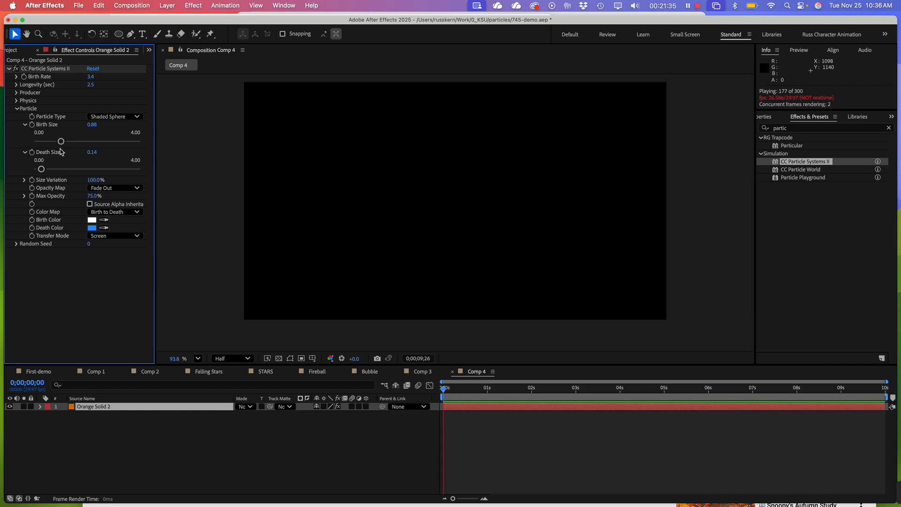
Adjust Birth Size to about 0.51 and Death Size to about 0.21, with a Random Seed of 20
{"action": "left_click_drag", "start_coordinate": [60, 141], "coordinate": [56, 175]}
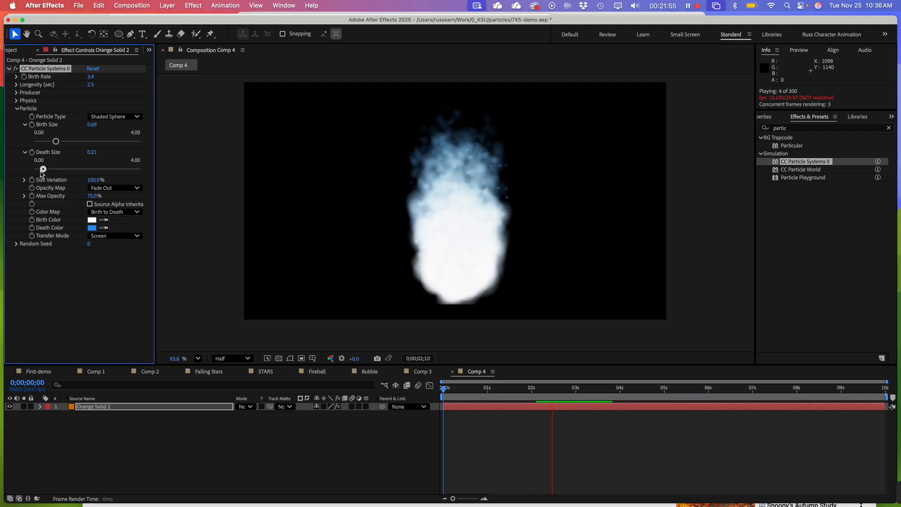
{"action": "left_click_drag", "start_coordinate": [56, 141], "coordinate": [50, 142]}
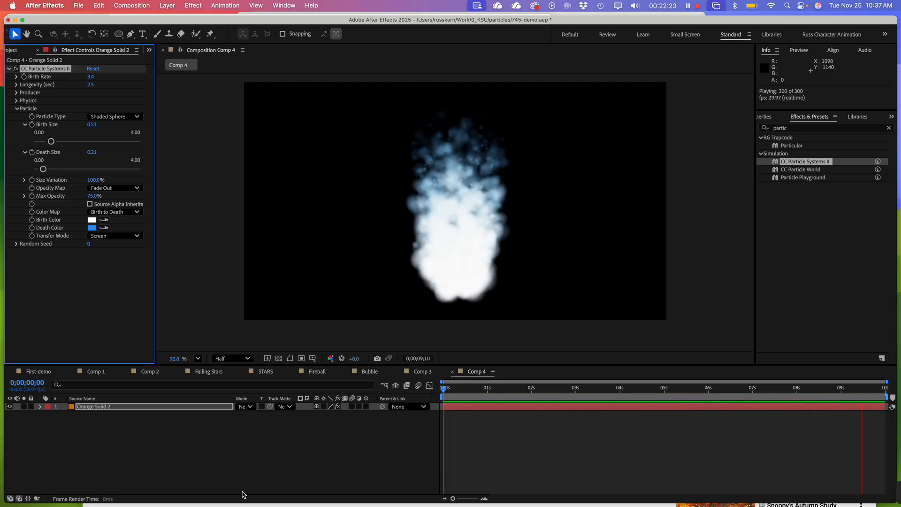
{"action": "left_click", "coordinate": [89, 246]}
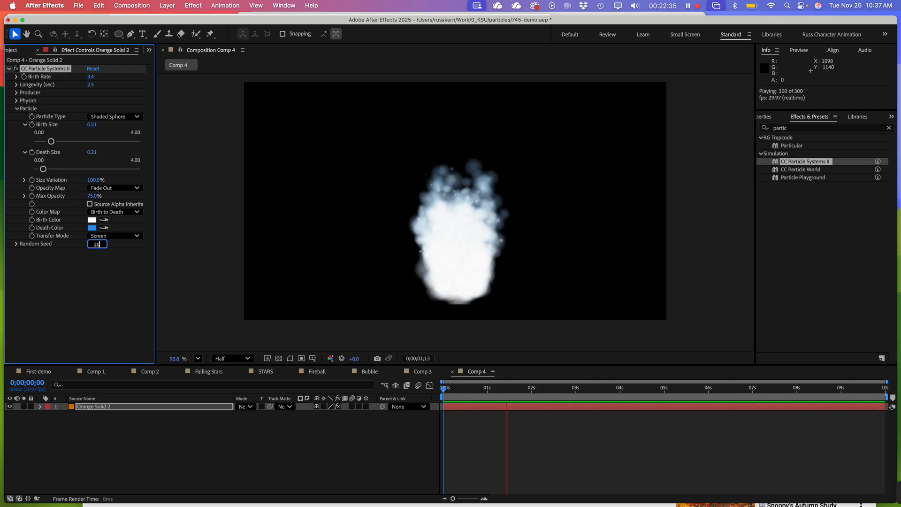
{"action": "left_click", "coordinate": [95, 295]}
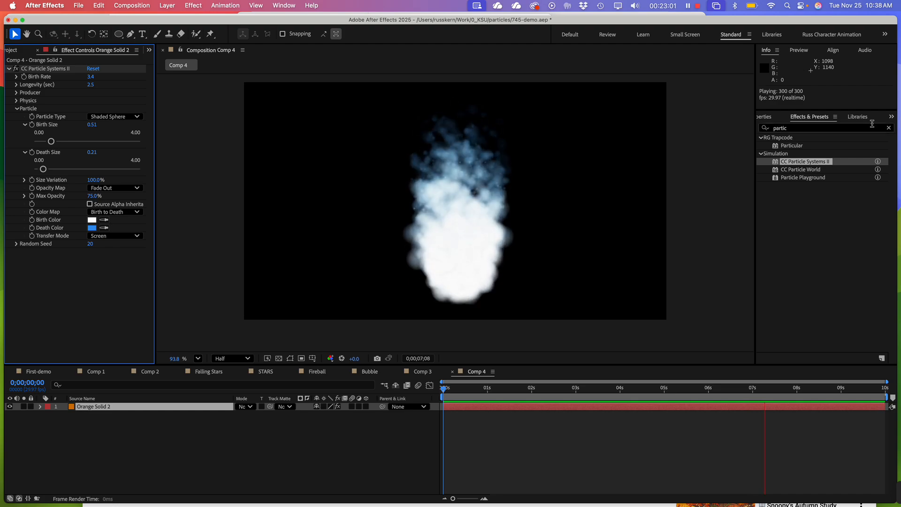
Search the effects for "blur" and apply CC Vector Blur to the Orange Solid 2 layer
{"action": "left_click", "coordinate": [789, 130]}
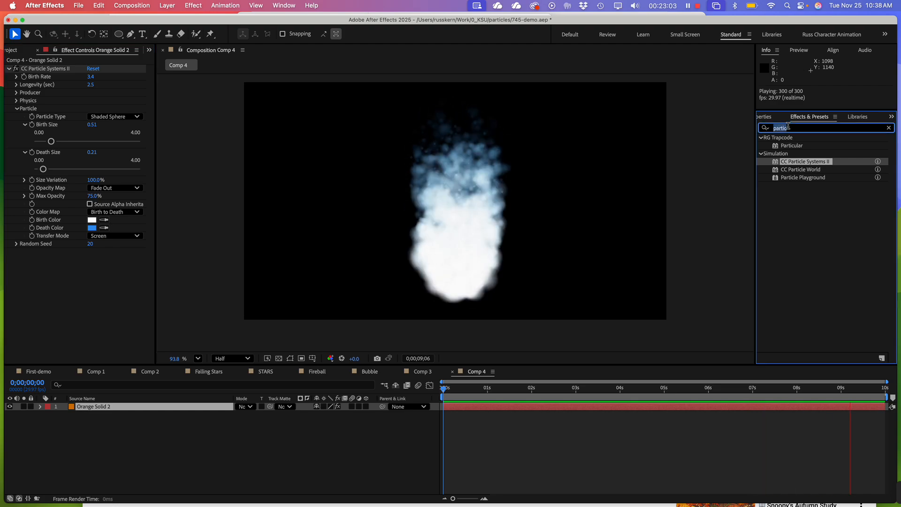
{"action": "type", "text": "blu"}
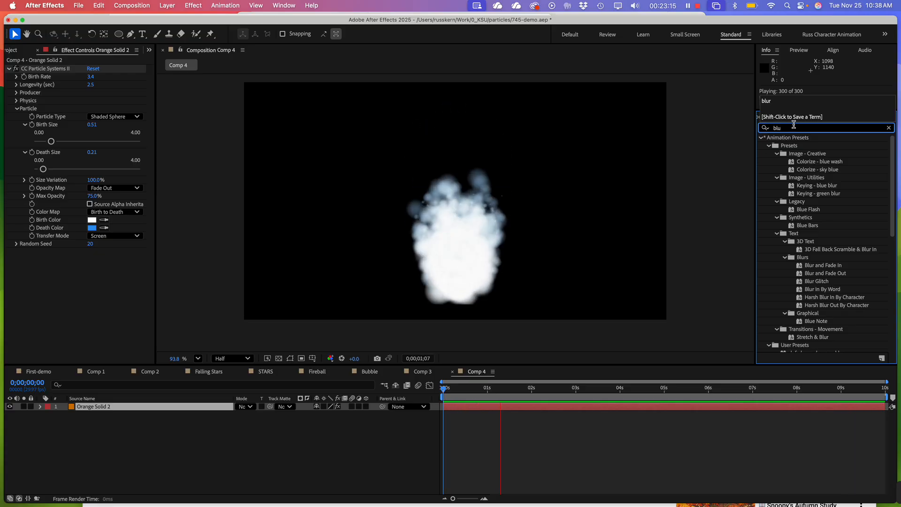
{"action": "type", "text": "r"}
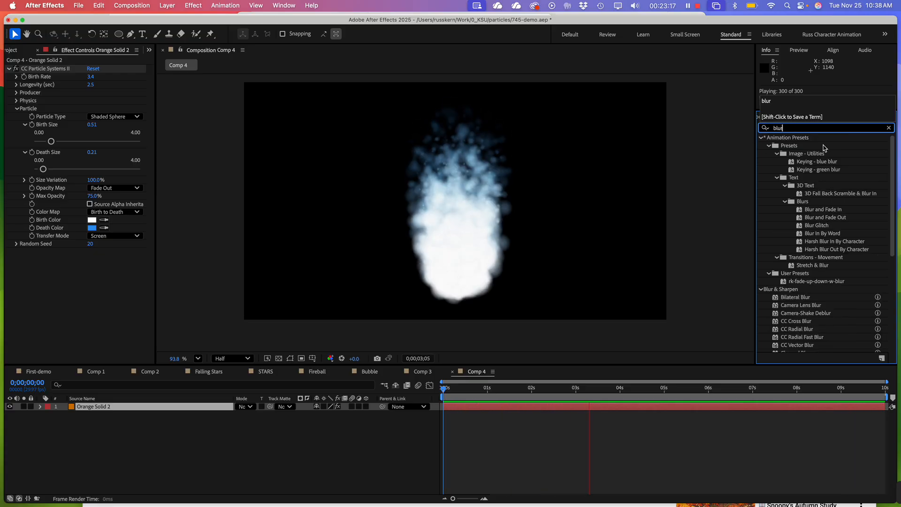
{"action": "scroll", "coordinate": [804, 187], "scroll_direction": "down", "scroll_amount": 3}
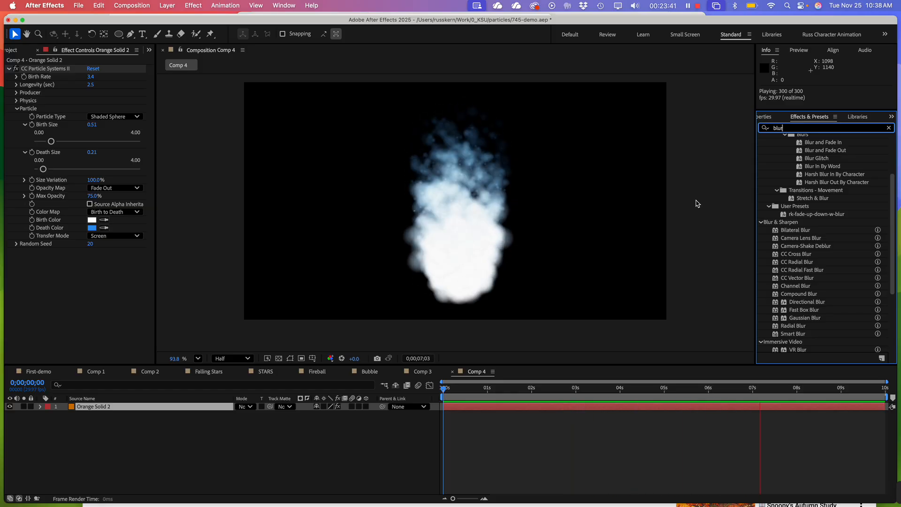
{"action": "left_click", "coordinate": [800, 279]}
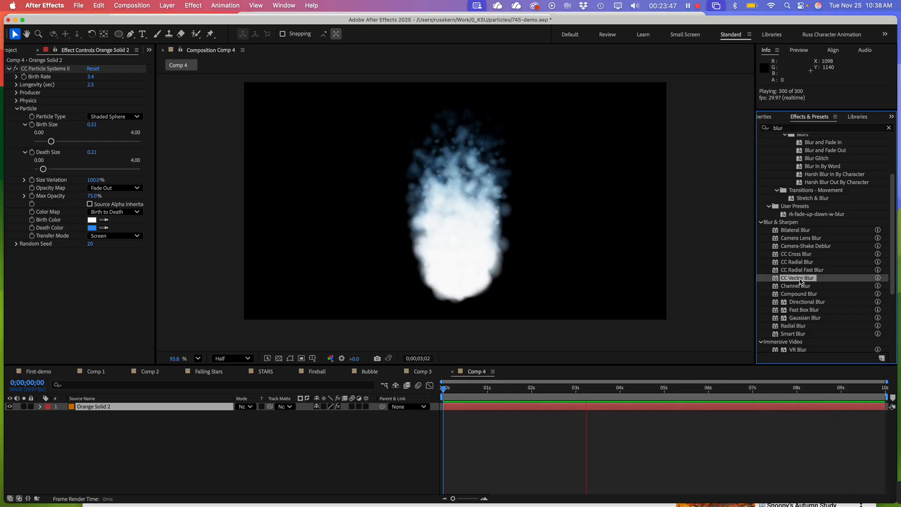
{"action": "left_click_drag", "start_coordinate": [797, 282], "coordinate": [103, 408]}
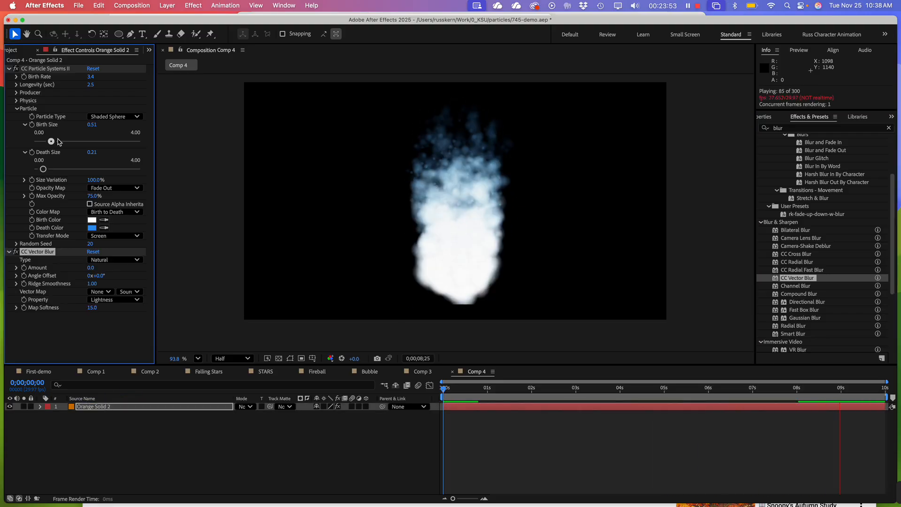
Collapse CC Particle Systems II and set the vector blur's Amount to 55 and Ridge Smoothness to about 5.72
{"action": "left_click", "coordinate": [9, 69]}
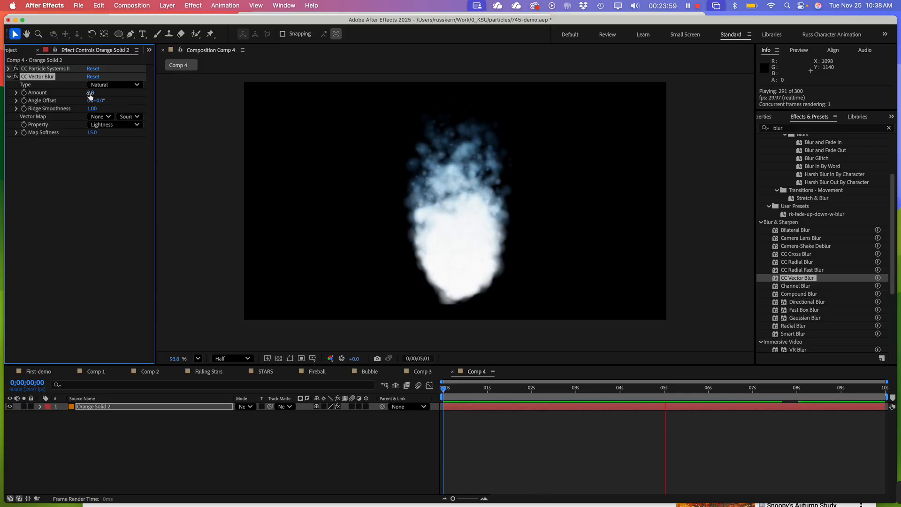
{"action": "left_click_drag", "start_coordinate": [90, 93], "coordinate": [117, 94]}
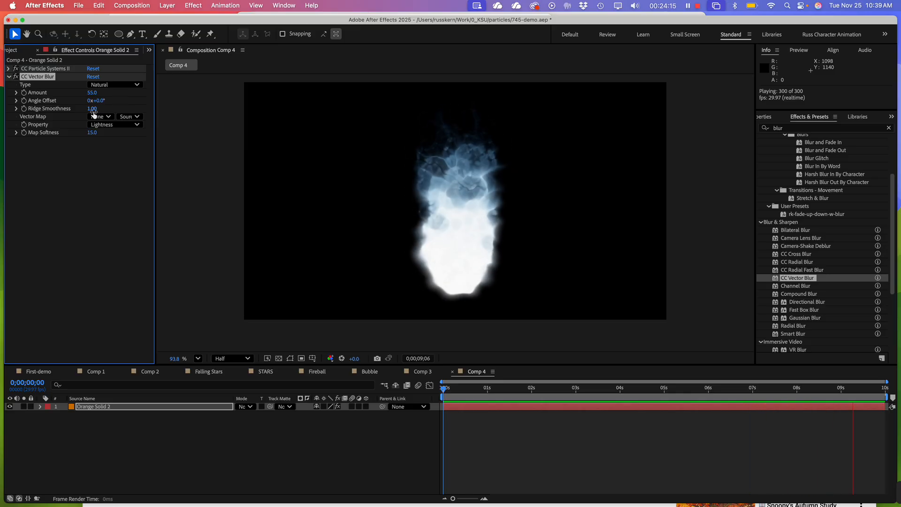
{"action": "left_click", "coordinate": [17, 108]}
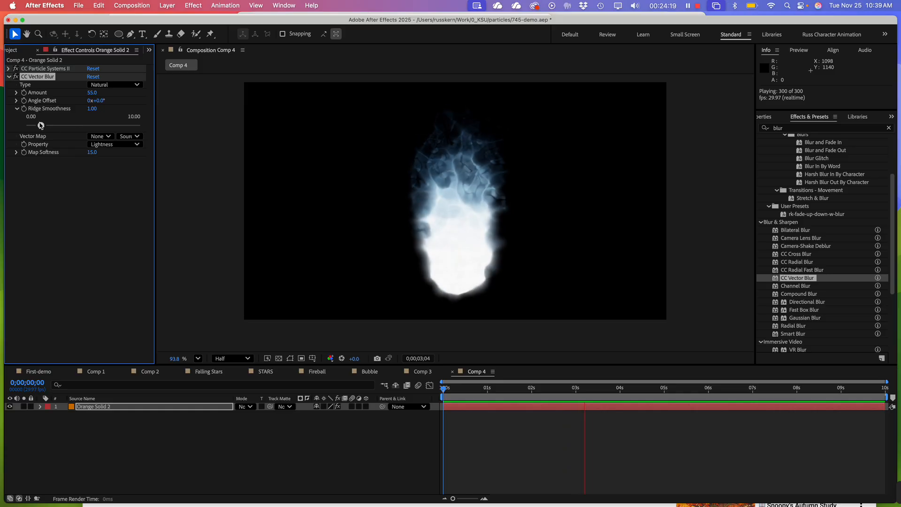
{"action": "left_click_drag", "start_coordinate": [41, 125], "coordinate": [93, 127]}
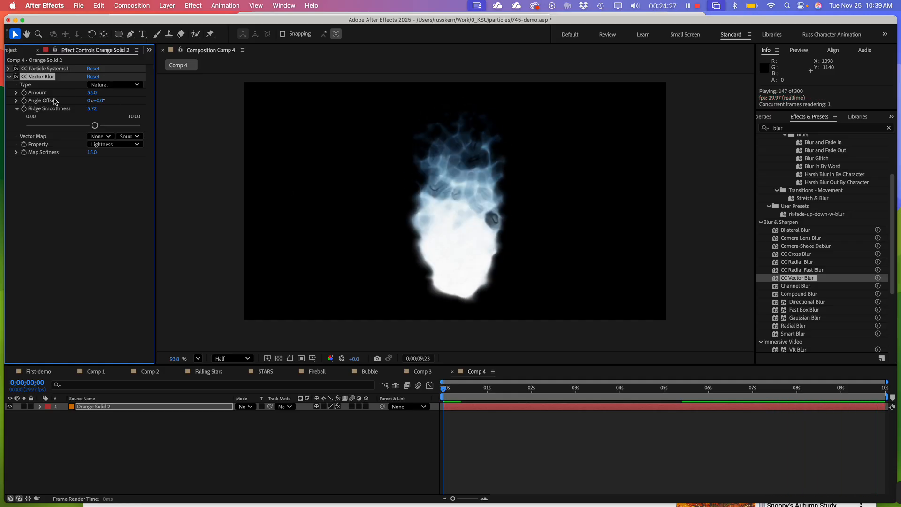
Try the vector blur types Direction Fading, Direction Center and Perpendicular, and settle on Constant Length
{"action": "left_click", "coordinate": [113, 85]}
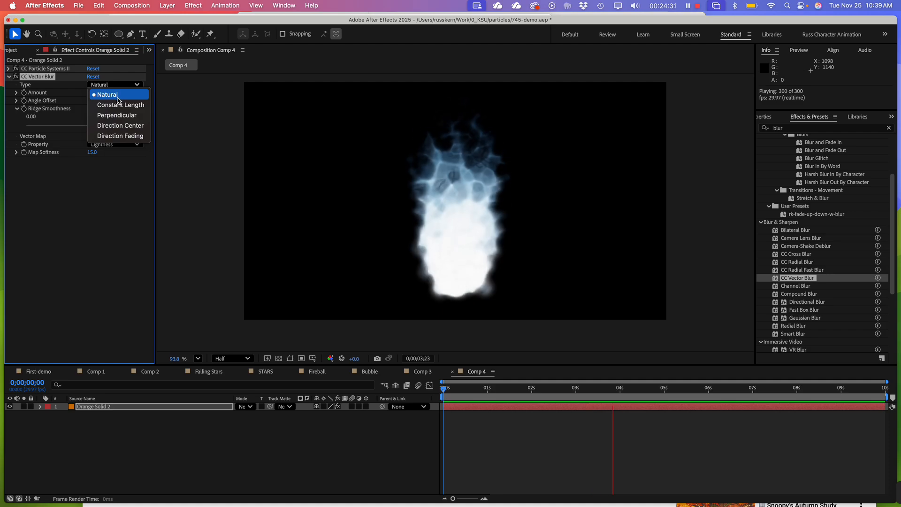
{"action": "left_click", "coordinate": [119, 136]}
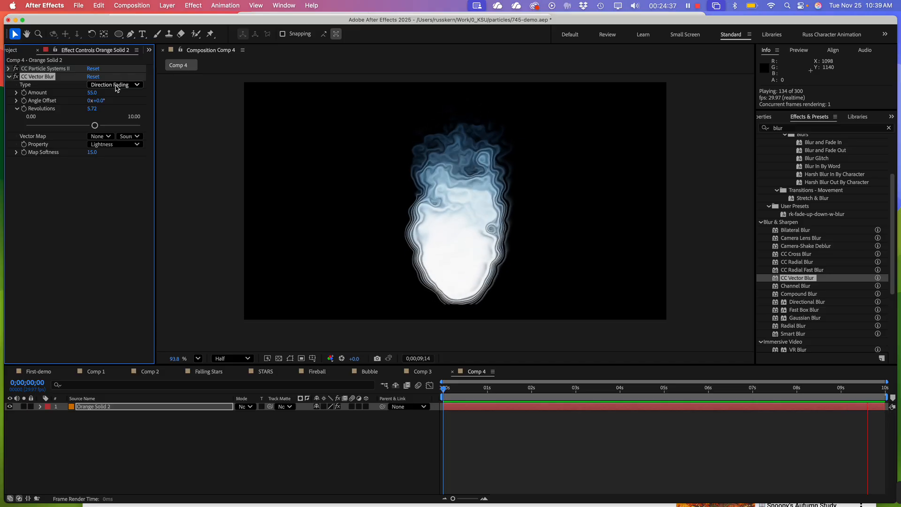
{"action": "left_click", "coordinate": [117, 89]}
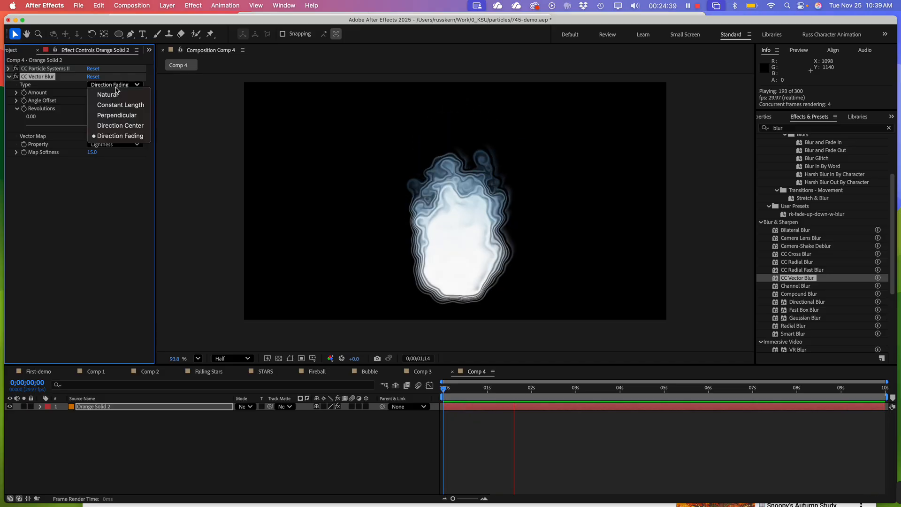
{"action": "left_click", "coordinate": [113, 123]}
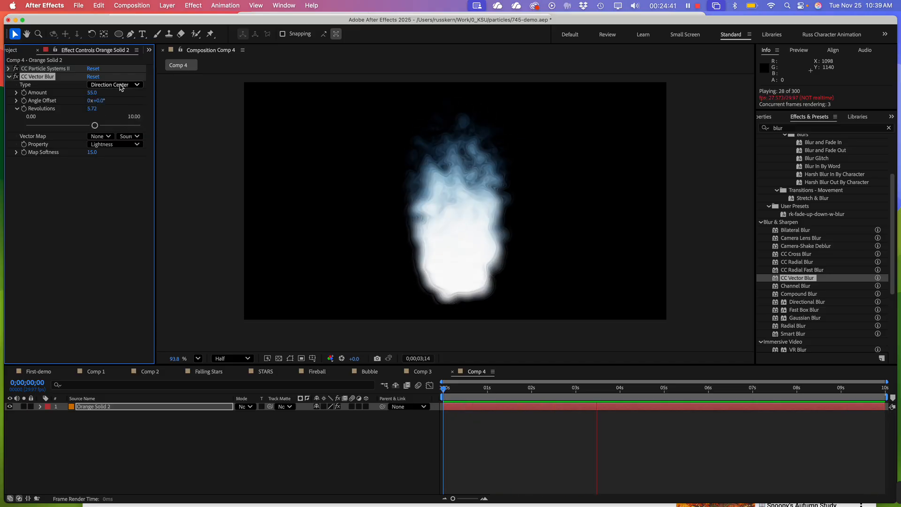
{"action": "left_click", "coordinate": [120, 89]}
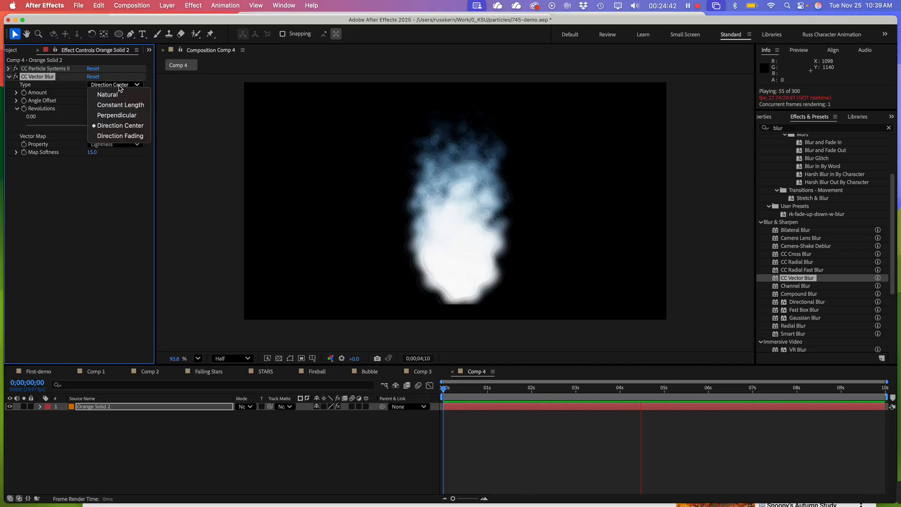
{"action": "left_click", "coordinate": [121, 116]}
{"action": "left_click", "coordinate": [121, 87]}
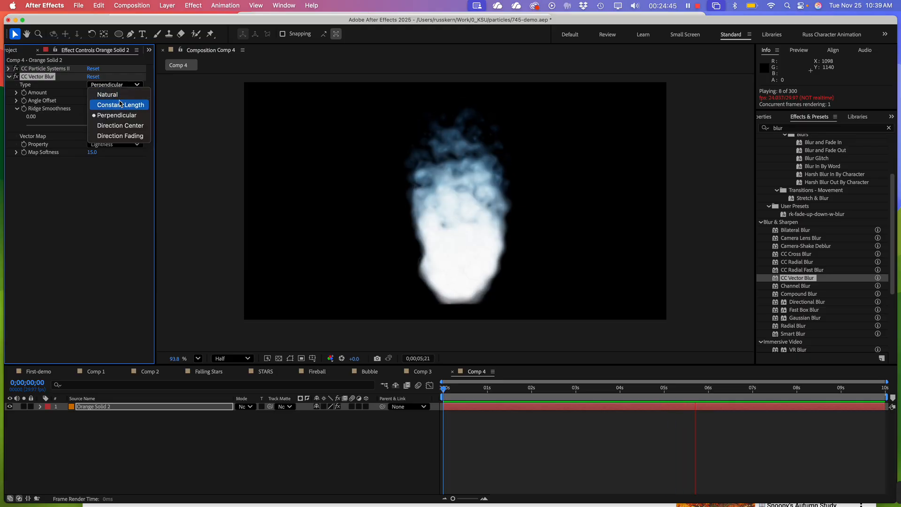
{"action": "left_click", "coordinate": [123, 103]}
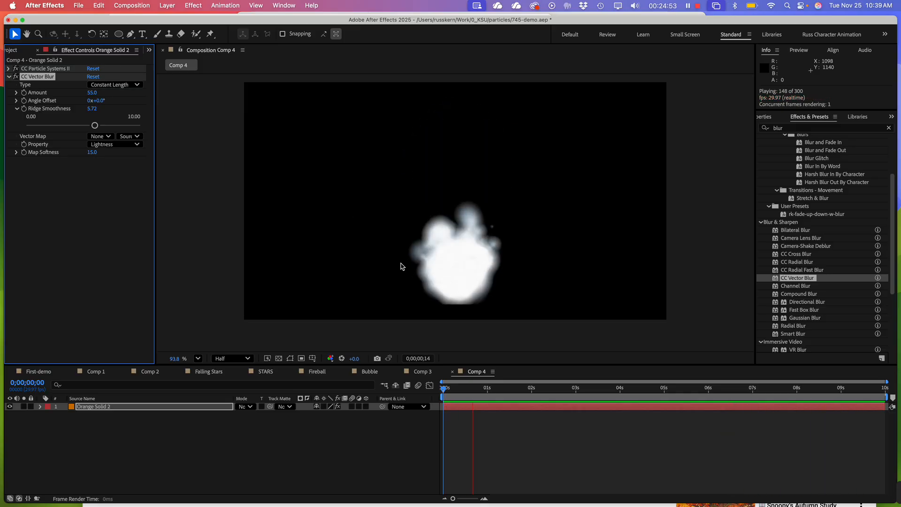
Set the vector blur's Type to Natural and move the playhead to 0;00;02;25 to inspect the flame
{"action": "left_click", "coordinate": [113, 85]}
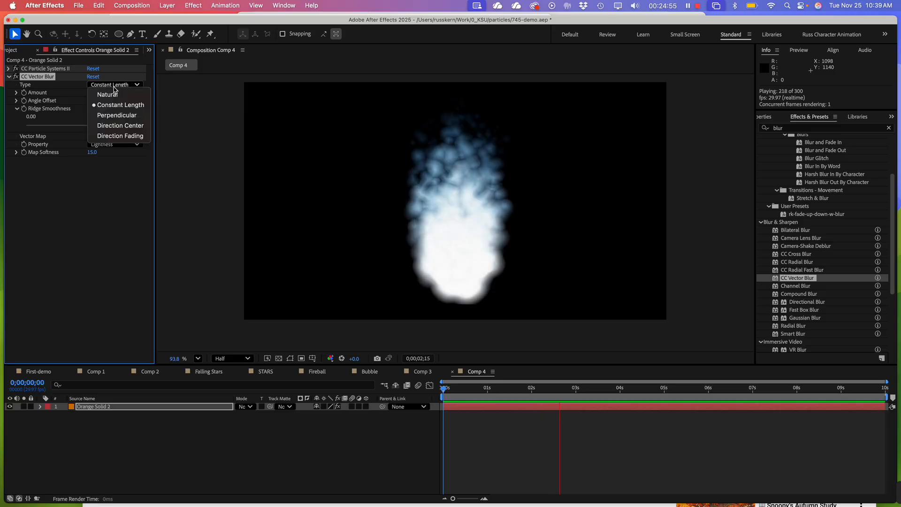
{"action": "left_click", "coordinate": [112, 94]}
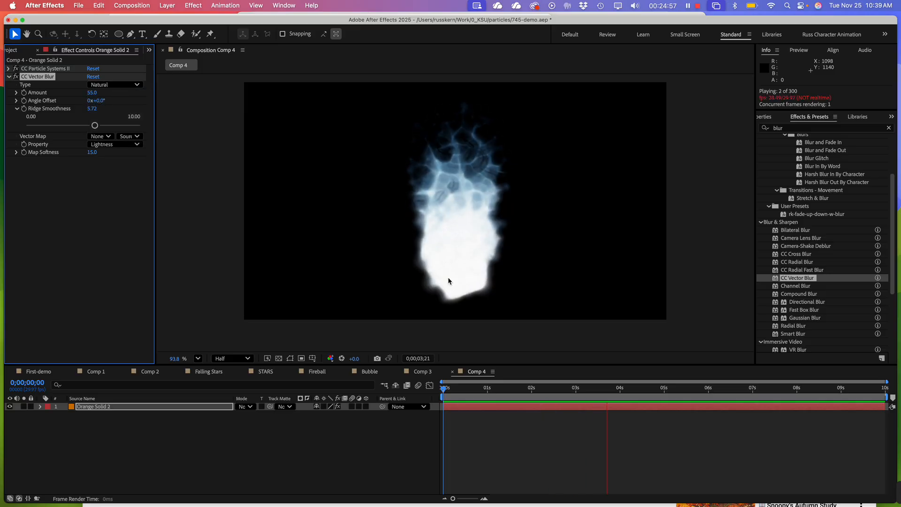
{"action": "left_click_drag", "start_coordinate": [497, 388], "coordinate": [568, 406]}
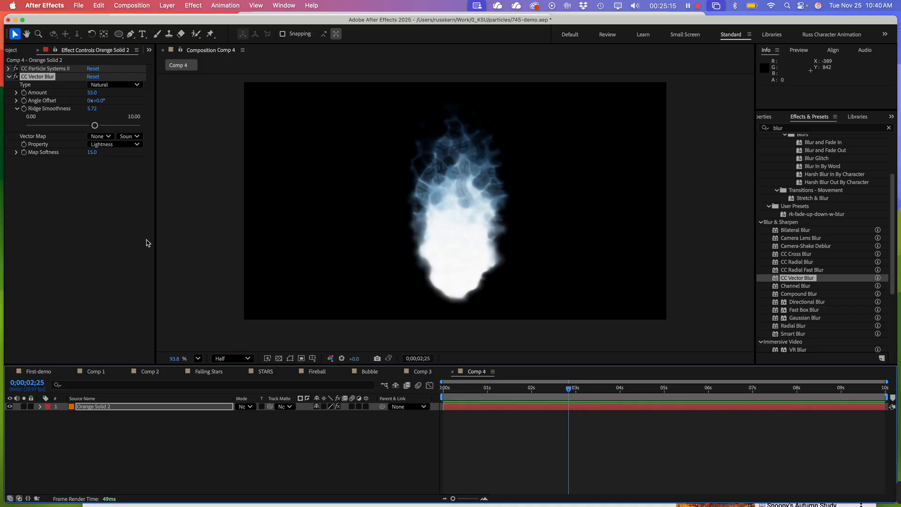
Create a new composition named Comp 5 with the HD 1920x1080 29.97 fps preset and a 10-second duration
{"action": "left_click_drag", "start_coordinate": [154, 245], "coordinate": [174, 247]}
{"action": "left_click", "coordinate": [120, 215]}
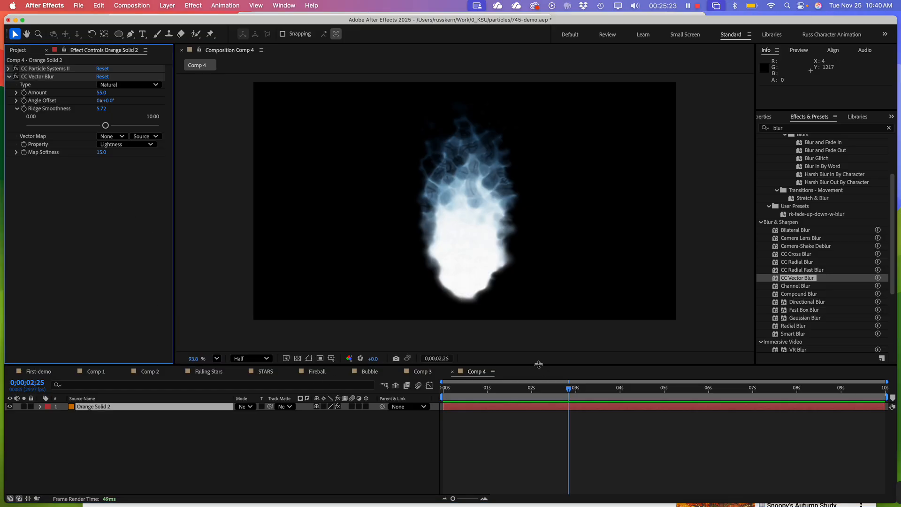
{"action": "left_click_drag", "start_coordinate": [539, 365], "coordinate": [539, 322]}
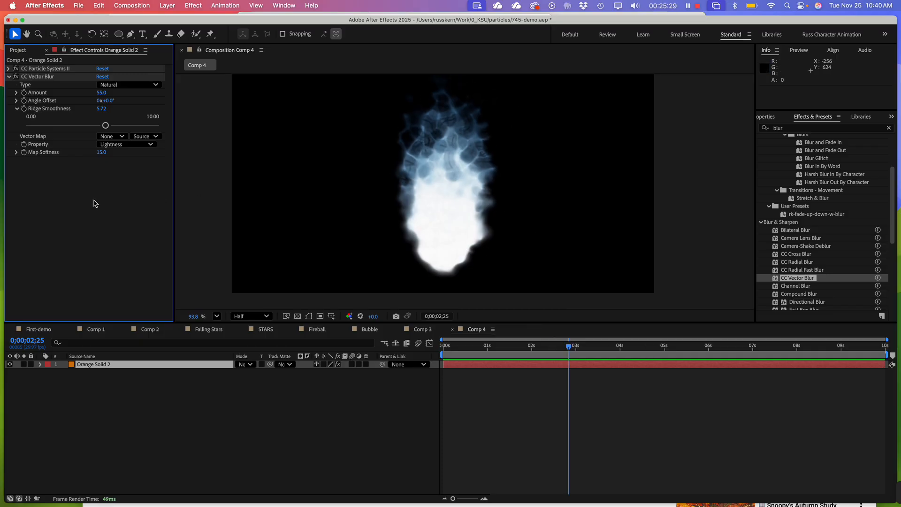
{"action": "right_click", "coordinate": [59, 207]}
{"action": "left_click", "coordinate": [30, 229]}
{"action": "left_click", "coordinate": [17, 50]}
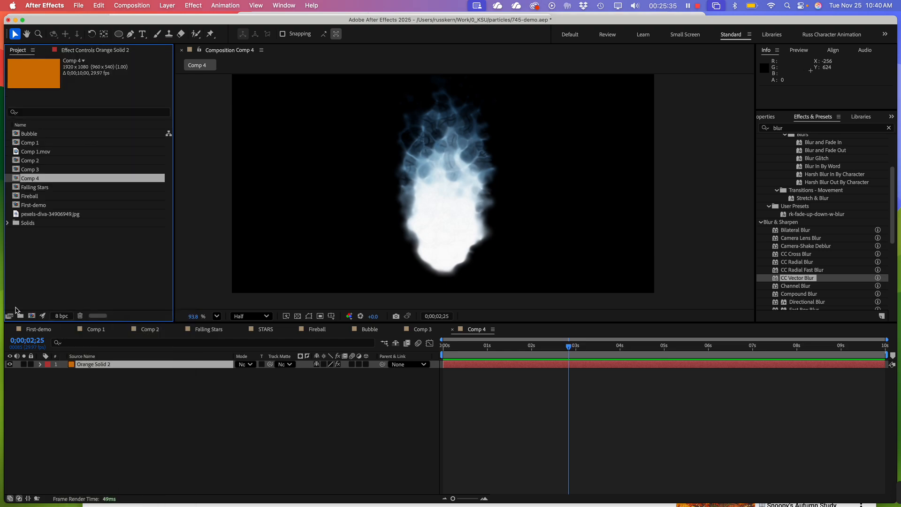
{"action": "right_click", "coordinate": [41, 267]}
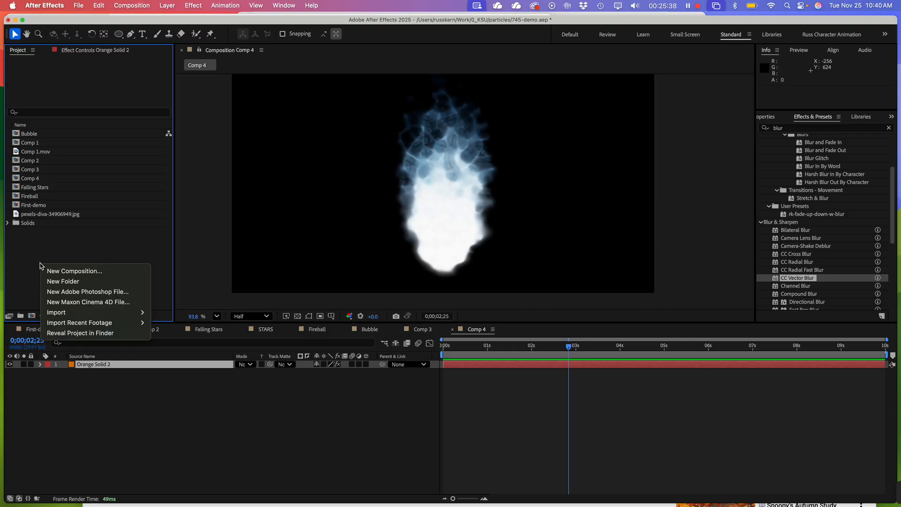
{"action": "left_click", "coordinate": [65, 270]}
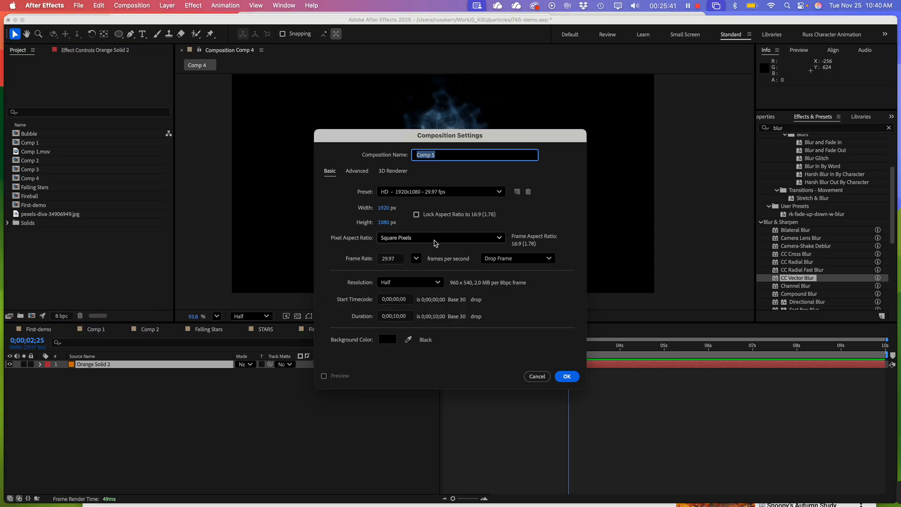
{"action": "left_click", "coordinate": [567, 376]}
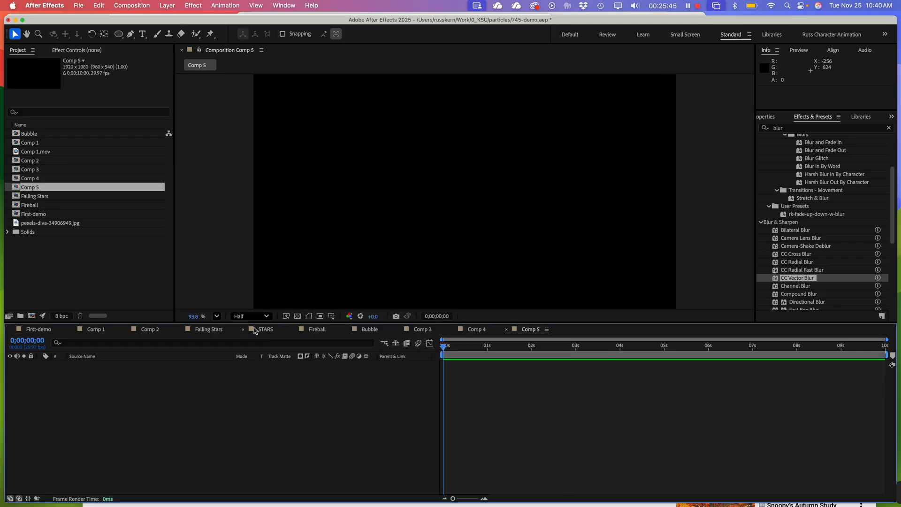
{"action": "left_click_drag", "start_coordinate": [252, 323], "coordinate": [256, 358]}
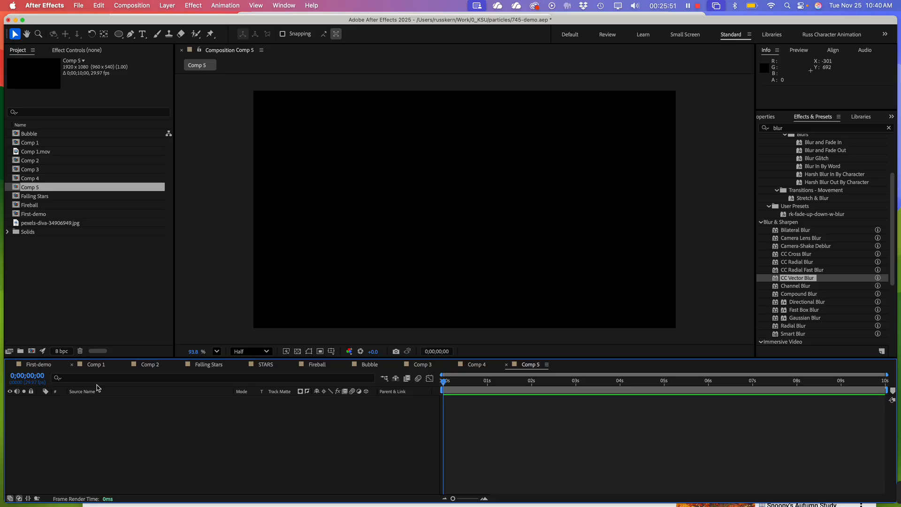
{"action": "left_click", "coordinate": [10, 232]}
{"action": "left_click_drag", "start_coordinate": [35, 247], "coordinate": [59, 448]}
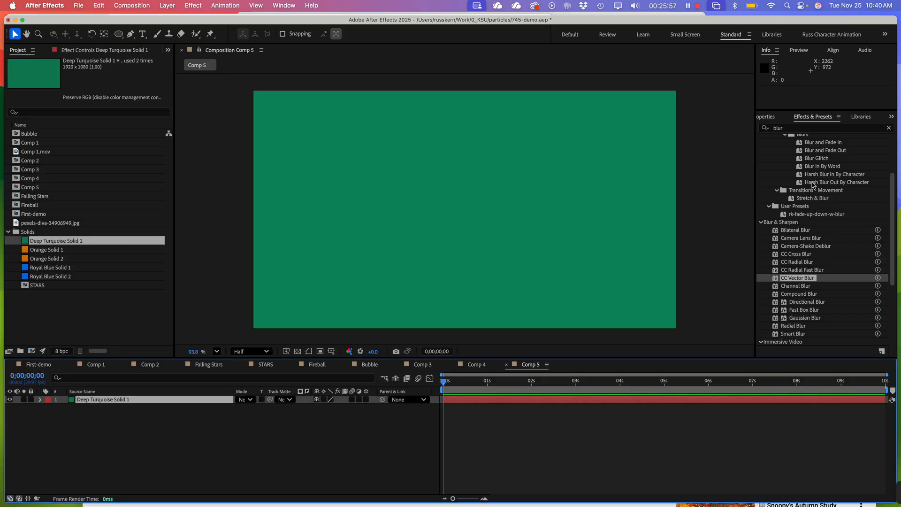
{"action": "left_click", "coordinate": [815, 199]}
{"action": "key", "text": "super+z"}
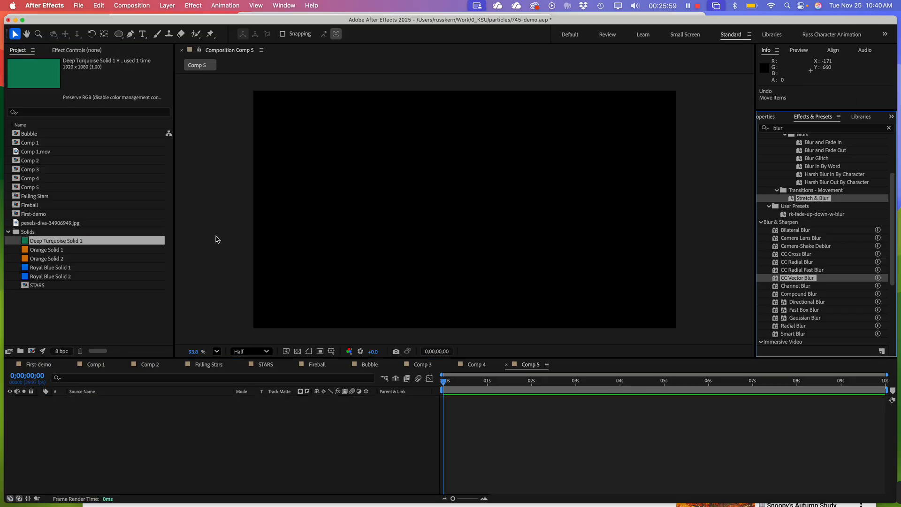
{"action": "left_click", "coordinate": [48, 302]}
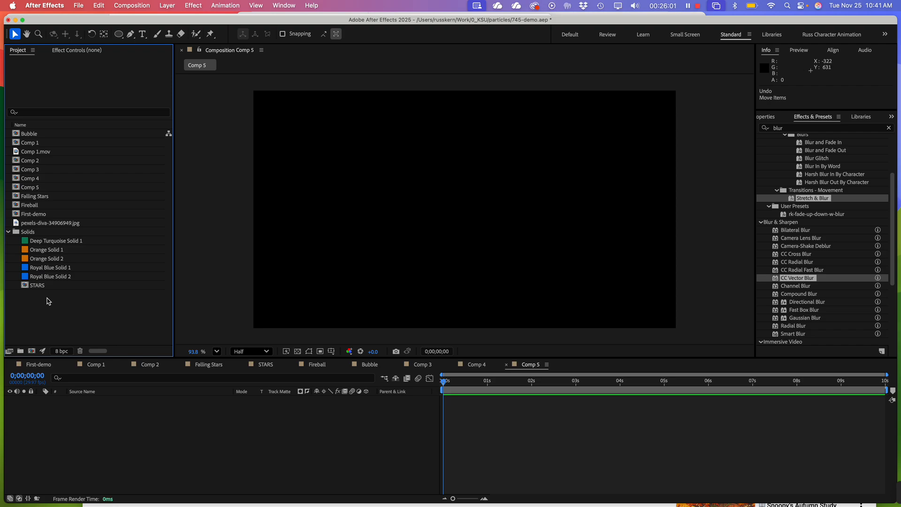
Place pexels-diva-34906949.jpg in Comp 5 as a layer and reduce its Scale to 35%
{"action": "left_click", "coordinate": [33, 230]}
{"action": "left_click", "coordinate": [36, 224]}
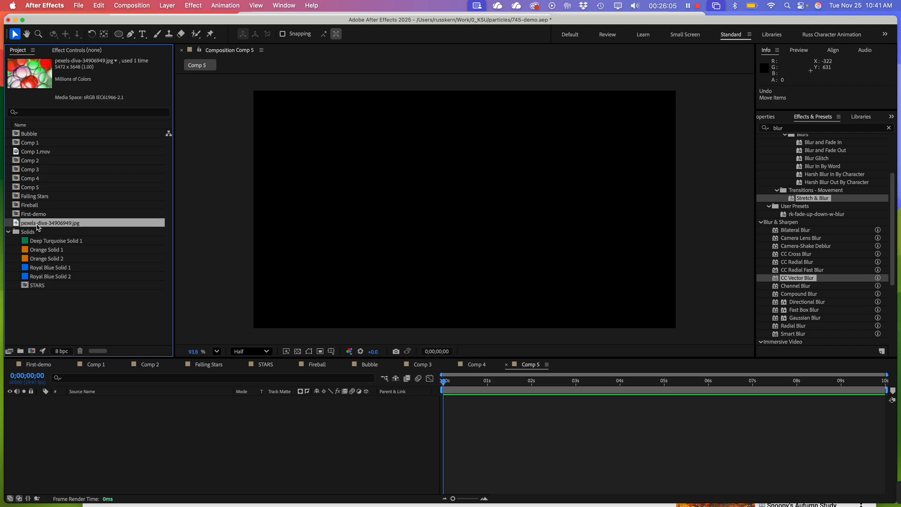
{"action": "left_click_drag", "start_coordinate": [37, 227], "coordinate": [154, 426]}
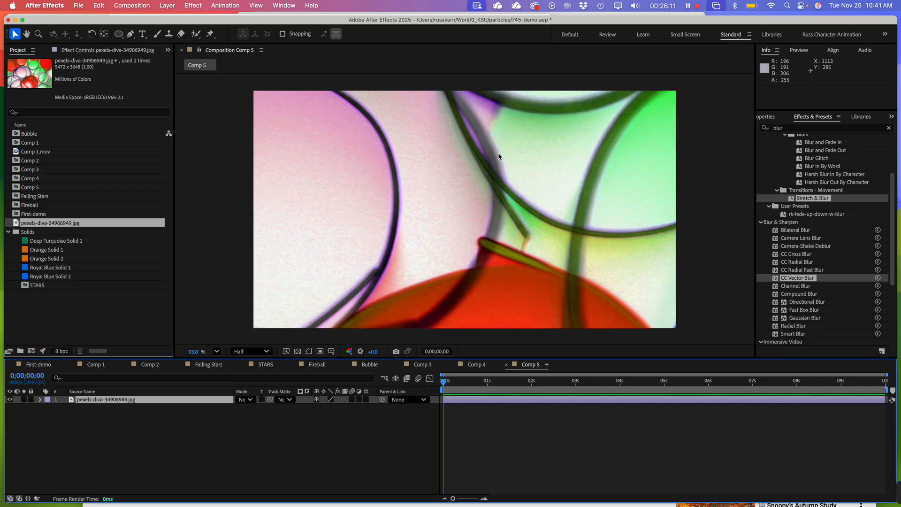
{"action": "left_click", "coordinate": [523, 191]}
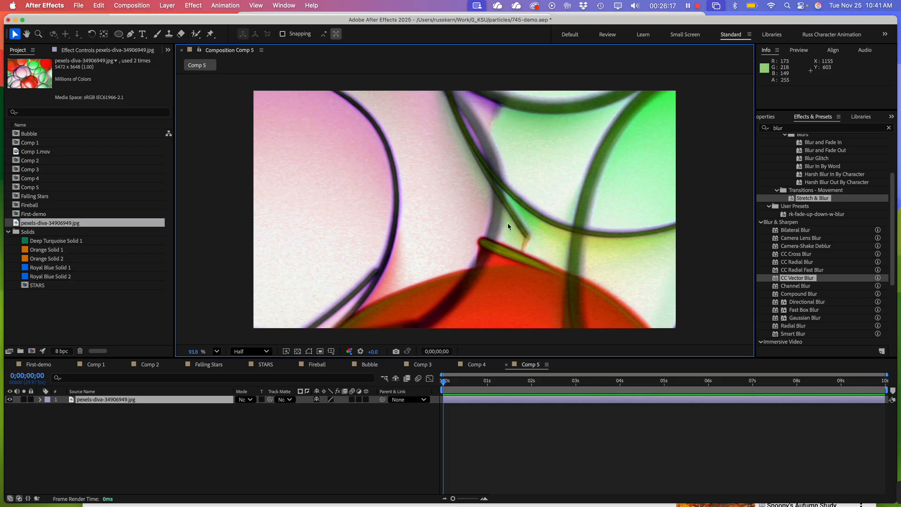
{"action": "key", "text": "s"}
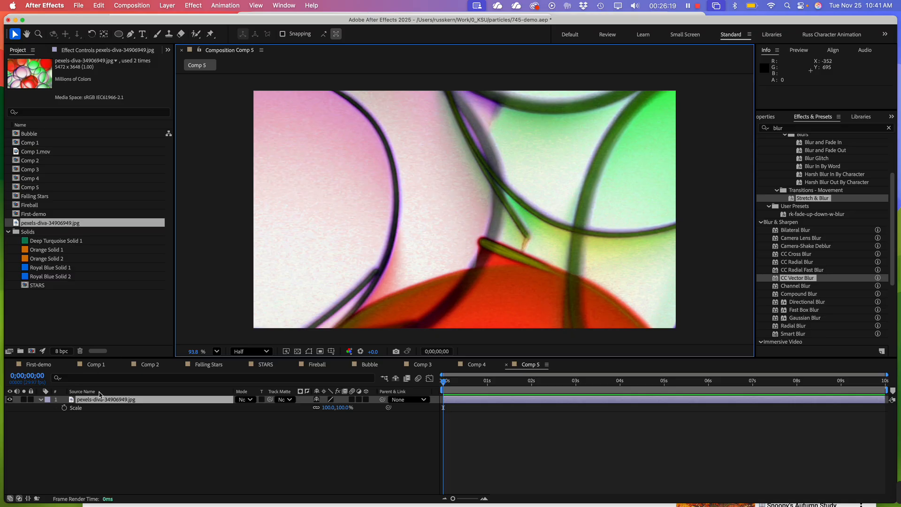
{"action": "left_click_drag", "start_coordinate": [337, 408], "coordinate": [304, 412]}
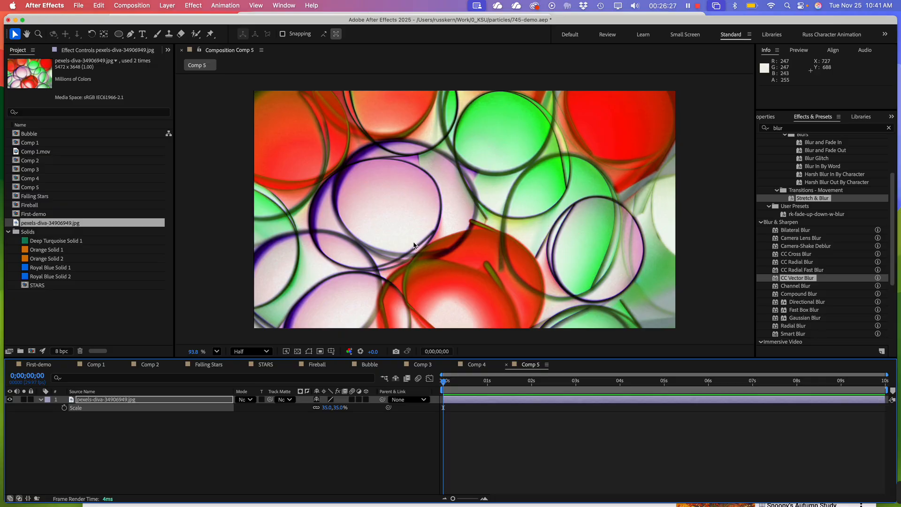
{"action": "scroll", "coordinate": [414, 246], "scroll_direction": "up", "scroll_amount": 1}
{"action": "scroll", "coordinate": [414, 245], "scroll_direction": "down", "scroll_amount": 1}
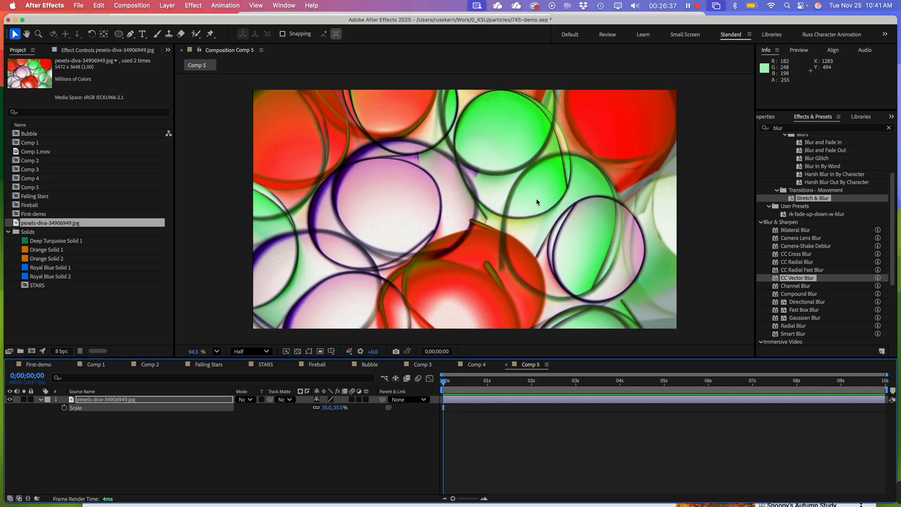
Turn on the transparency grid and set the image layer's Scale to 38%
{"action": "left_click", "coordinate": [132, 446]}
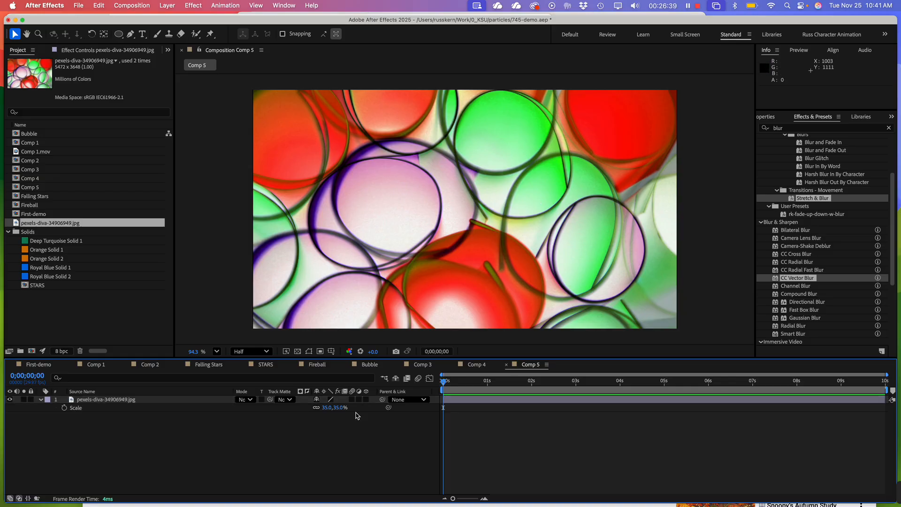
{"action": "left_click", "coordinate": [430, 278]}
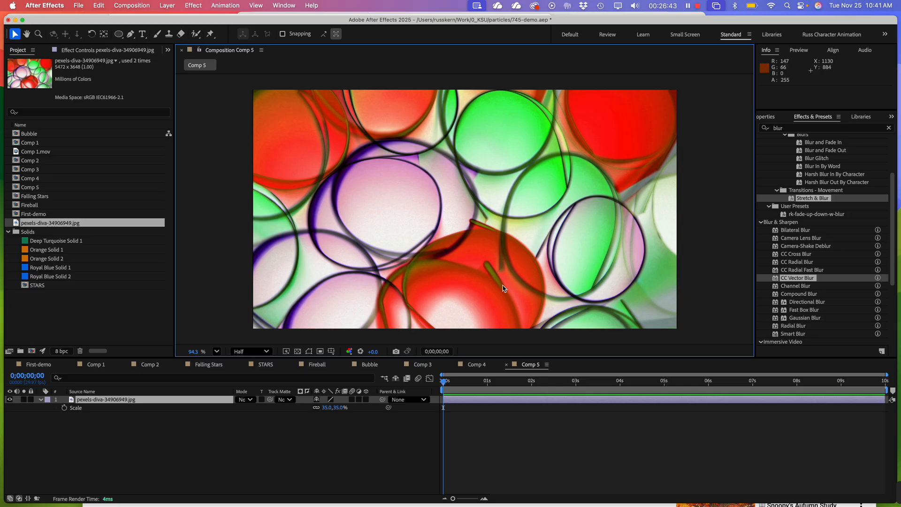
{"action": "left_click", "coordinate": [298, 351]}
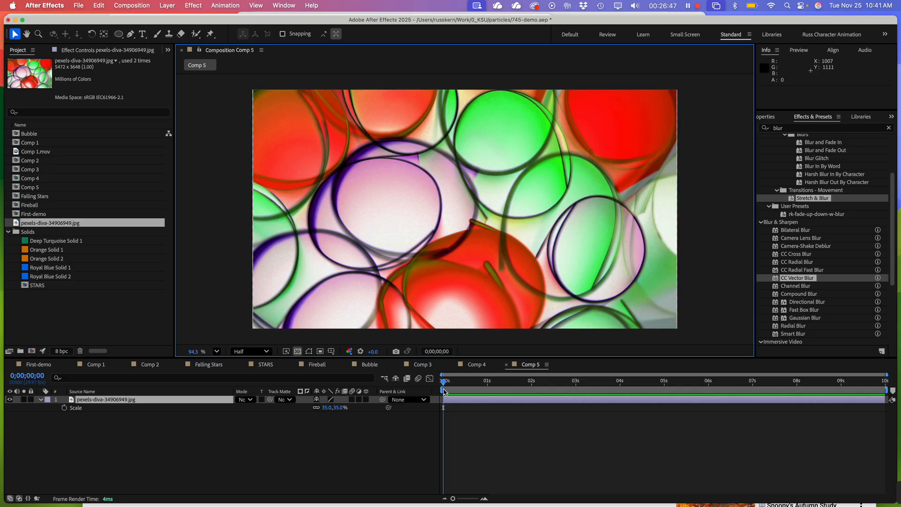
{"action": "left_click", "coordinate": [328, 407]}
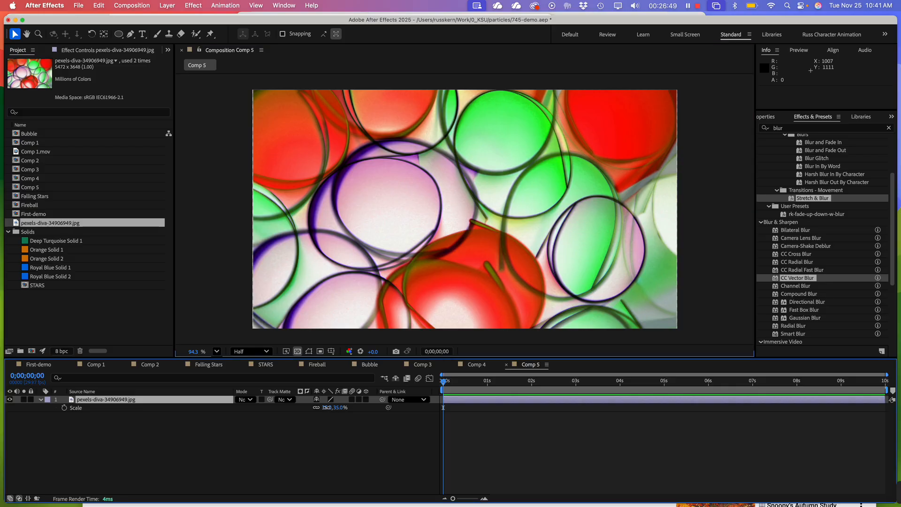
{"action": "type", "text": "38"}
{"action": "key", "text": "Return"}
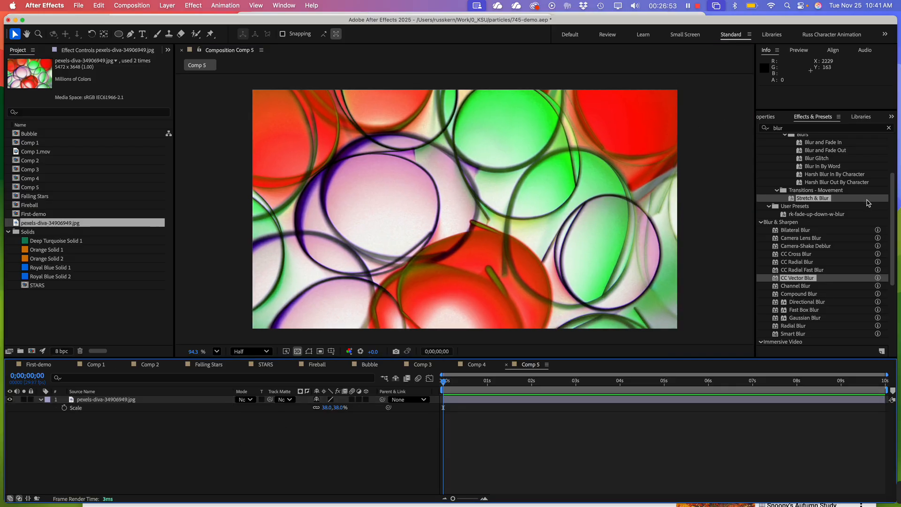
Search the effects for "partic" and apply CC Particle Systems II to the image layer
{"action": "left_click", "coordinate": [779, 128]}
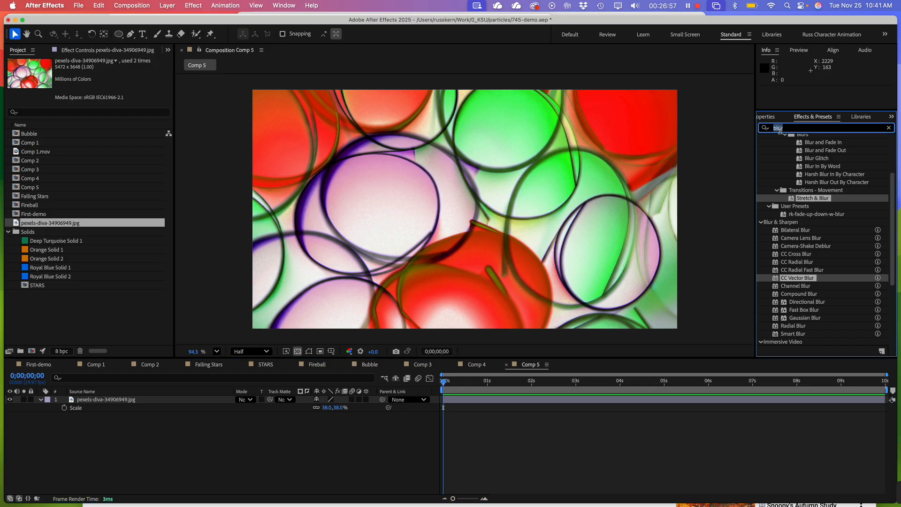
{"action": "type", "text": "partic"}
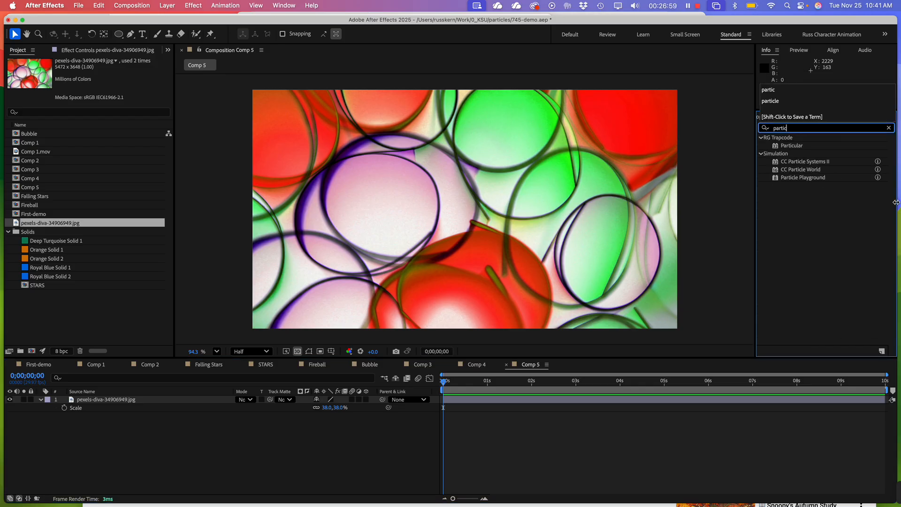
{"action": "left_click_drag", "start_coordinate": [816, 161], "coordinate": [522, 216]}
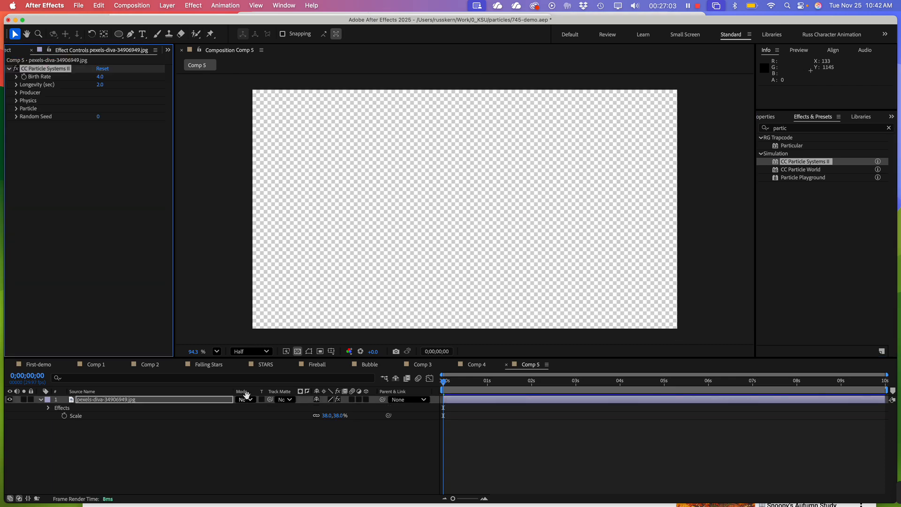
Extend Comp 5's work area to the full 10 seconds and turn off the transparency grid
{"action": "key", "text": "space"}
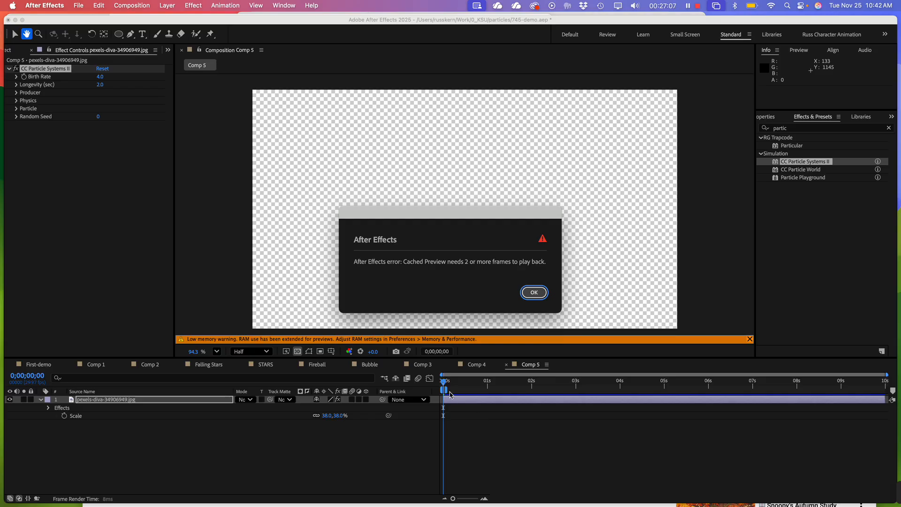
{"action": "left_click", "coordinate": [535, 293]}
{"action": "left_click_drag", "start_coordinate": [444, 389], "coordinate": [888, 390]}
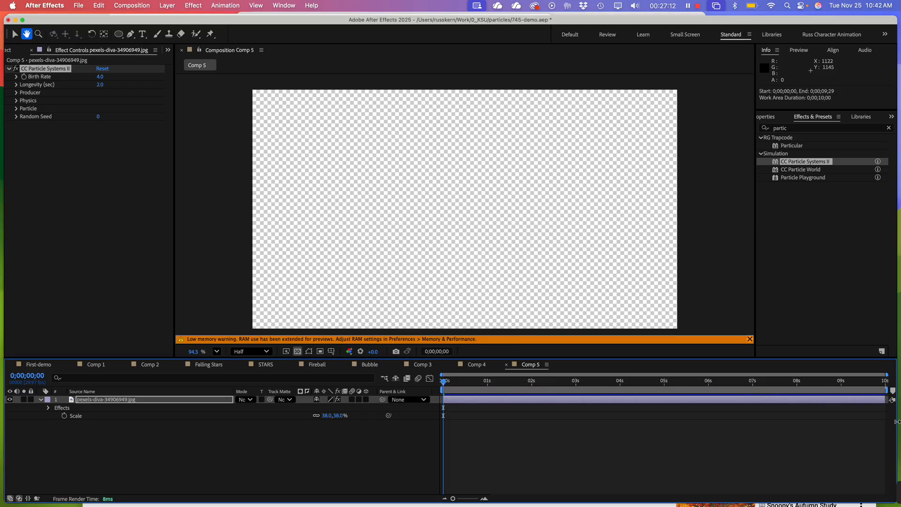
{"action": "left_click", "coordinate": [380, 292]}
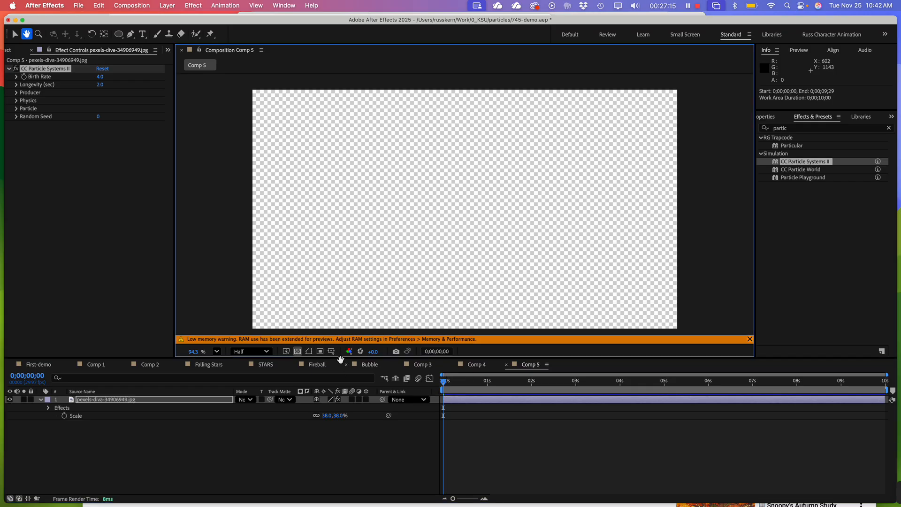
{"action": "left_click", "coordinate": [299, 352]}
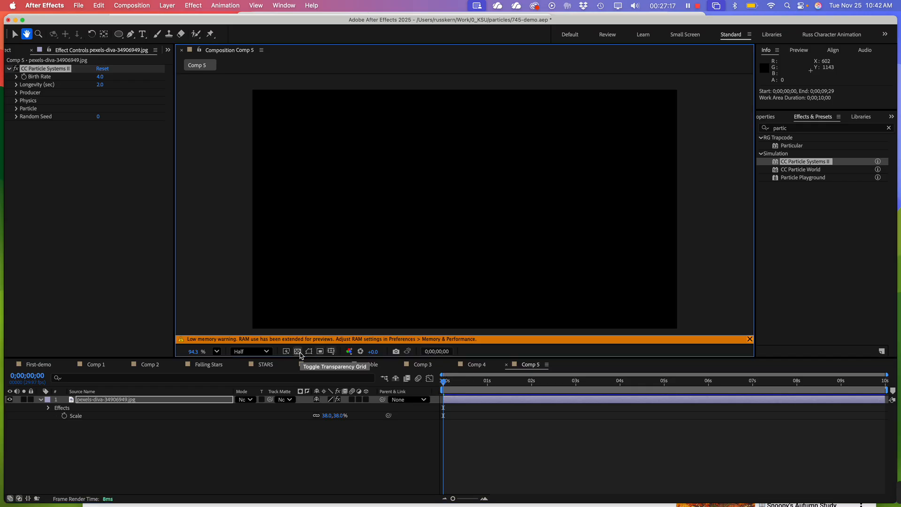
Preview the default particle animation on the image layer in Comp 5
{"action": "key", "text": "space"}
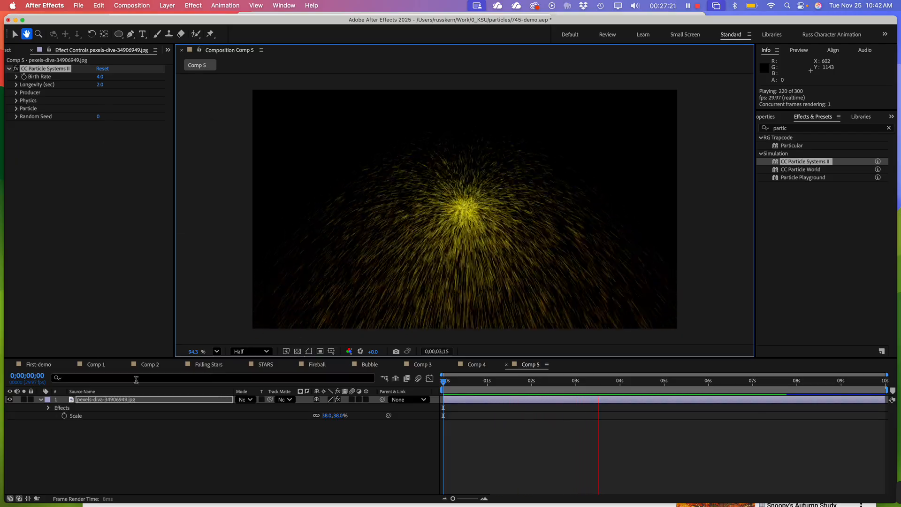
{"action": "left_click", "coordinate": [16, 109]}
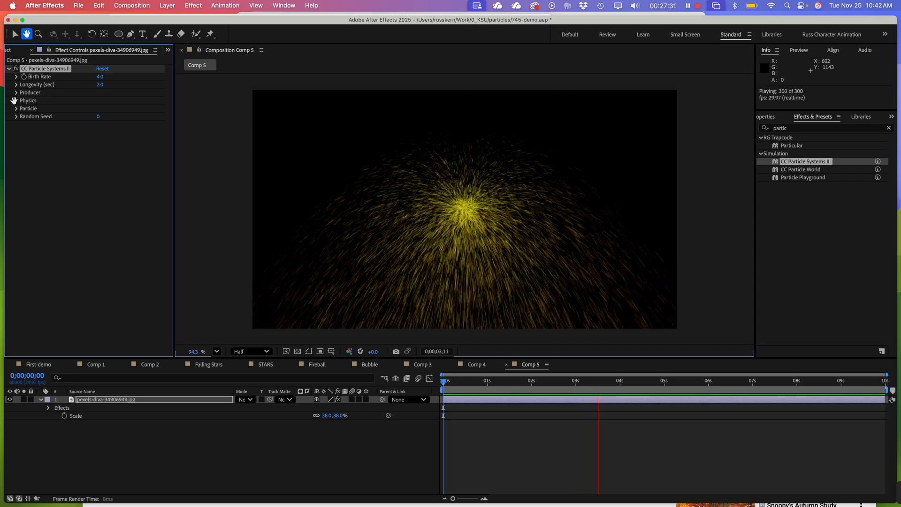
{"action": "key", "text": "space"}
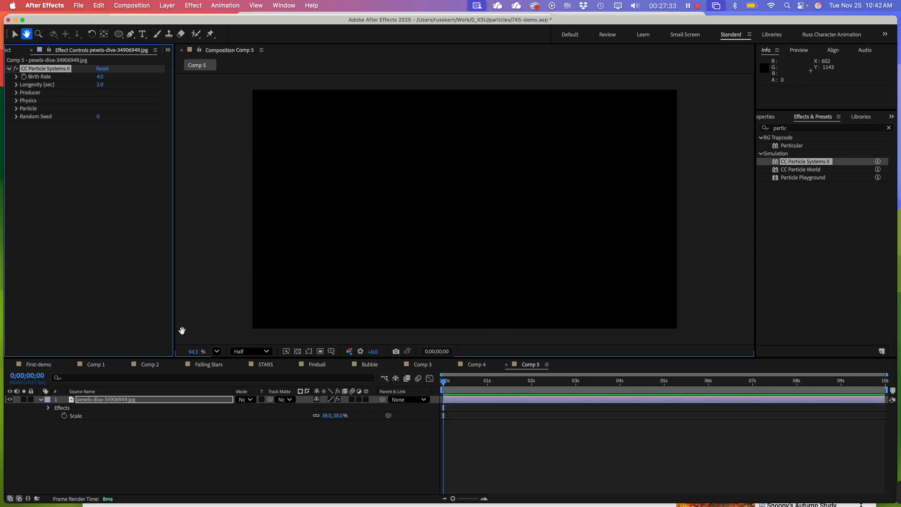
{"action": "key", "text": "space"}
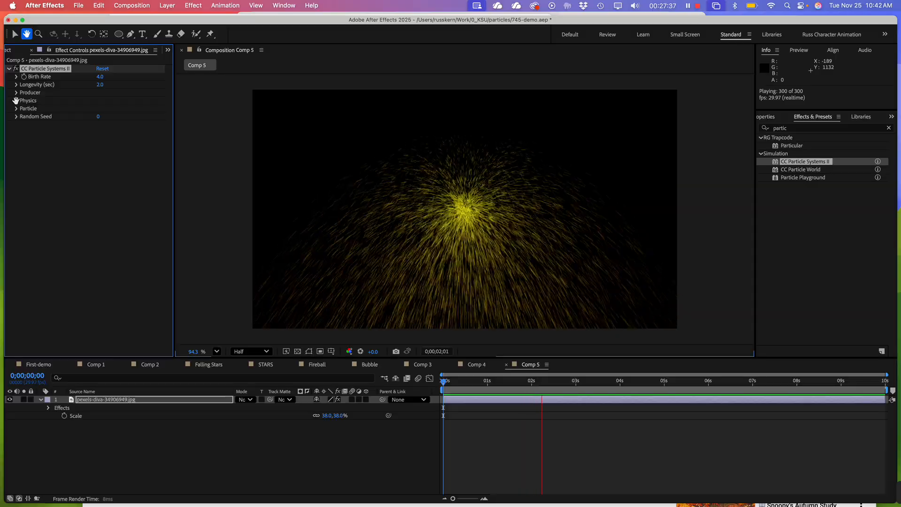
Set the particle system's Resistance to 23.5 and Gravity to -1.1 in its Physics settings
{"action": "left_click", "coordinate": [15, 33]}
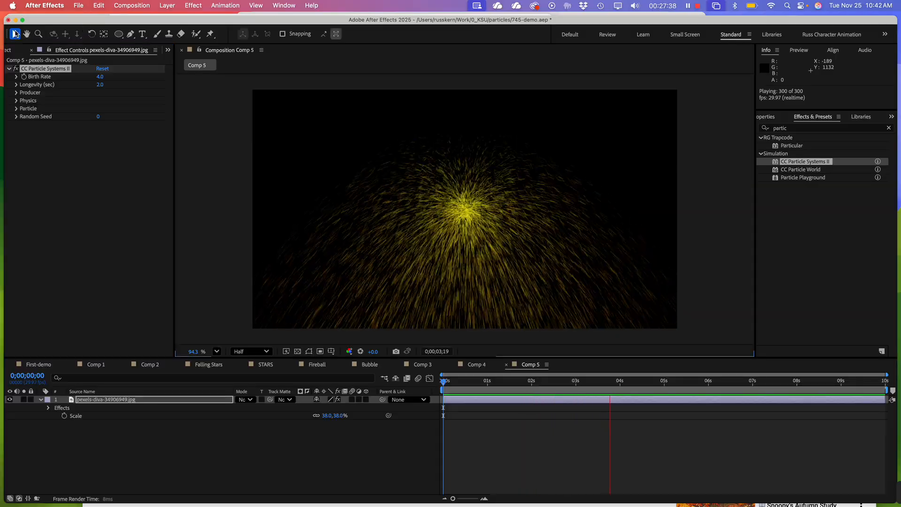
{"action": "left_click", "coordinate": [36, 138]}
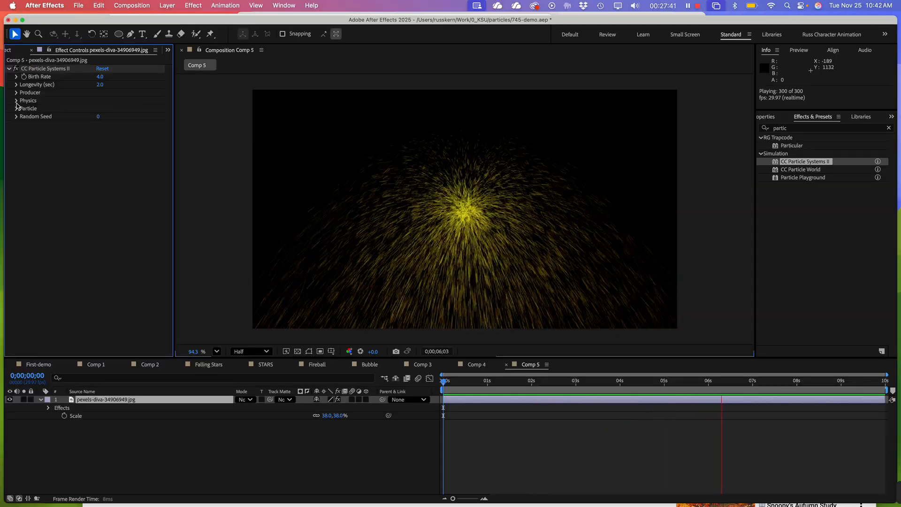
{"action": "left_click", "coordinate": [17, 100]}
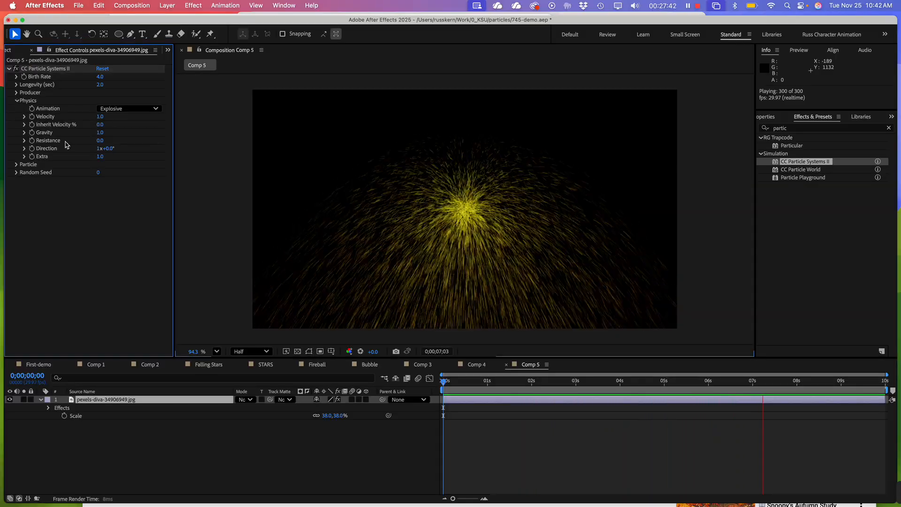
{"action": "left_click", "coordinate": [25, 140]}
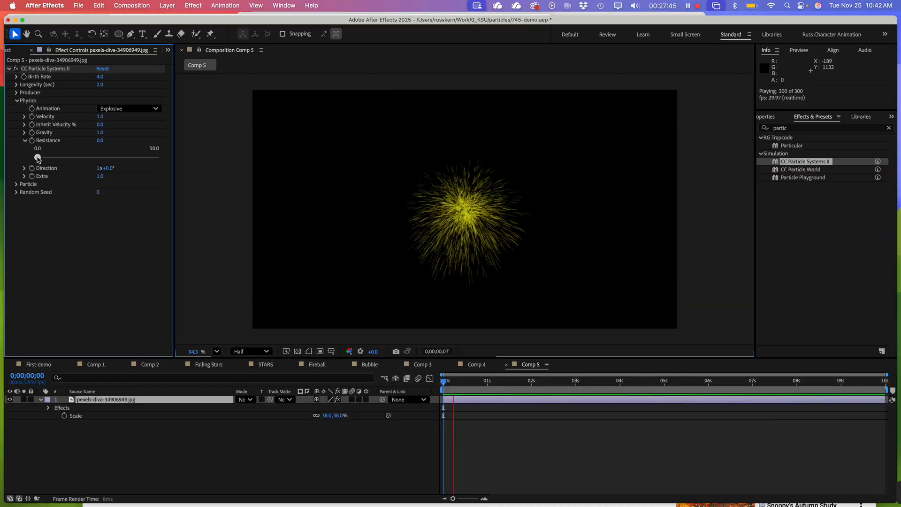
{"action": "left_click_drag", "start_coordinate": [37, 157], "coordinate": [96, 162]}
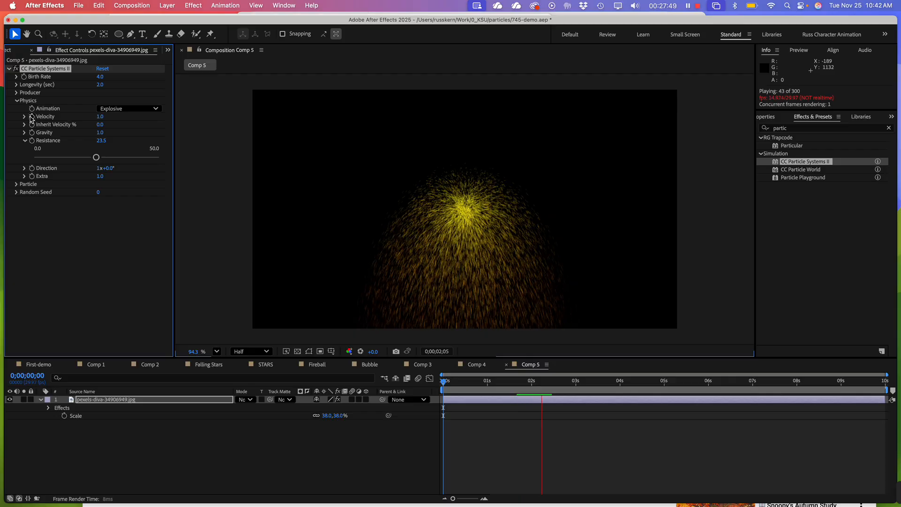
{"action": "left_click", "coordinate": [24, 133]}
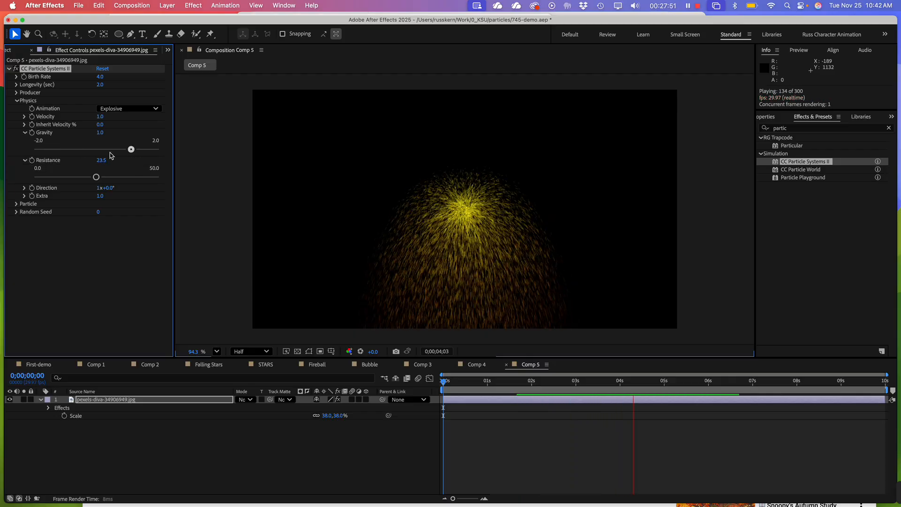
{"action": "left_click_drag", "start_coordinate": [130, 150], "coordinate": [65, 148]}
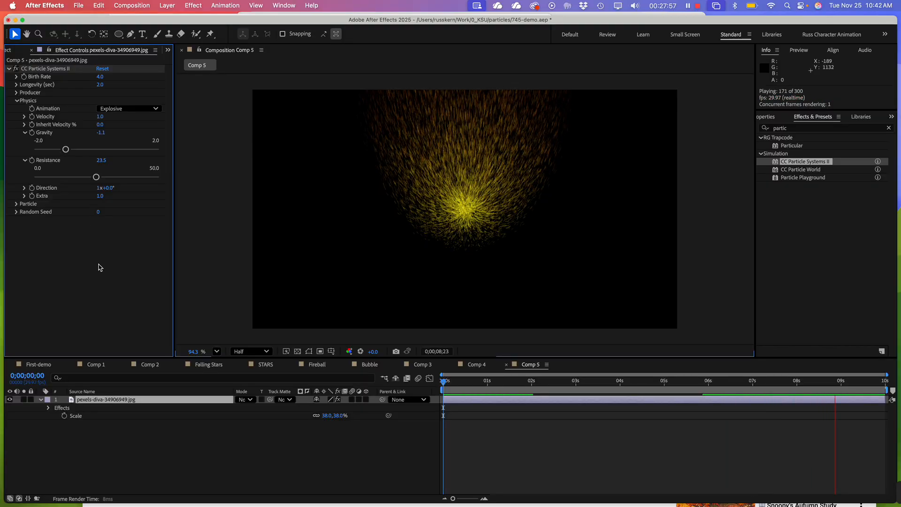
Raise the particles' Longevity to 2.8 seconds and their Birth Rate to 6.1
{"action": "left_click", "coordinate": [17, 76]}
{"action": "left_click", "coordinate": [16, 104]}
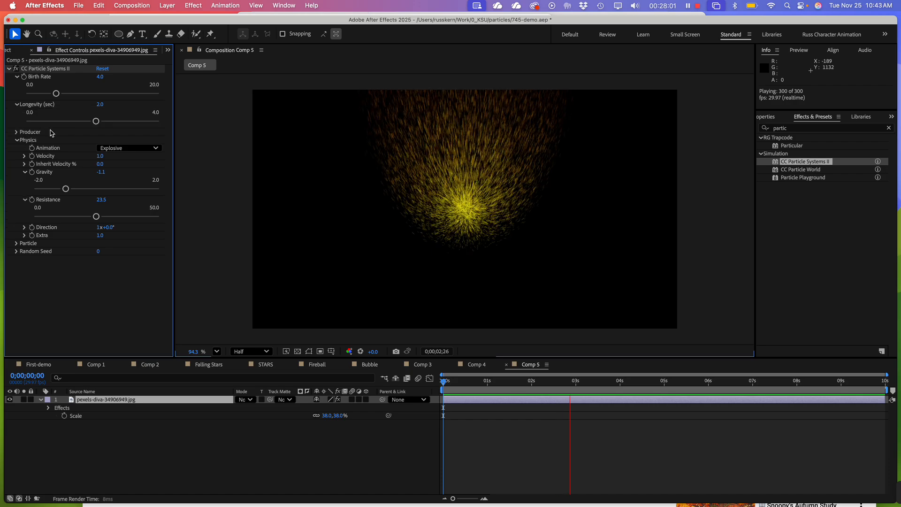
{"action": "left_click_drag", "start_coordinate": [94, 121], "coordinate": [120, 123]}
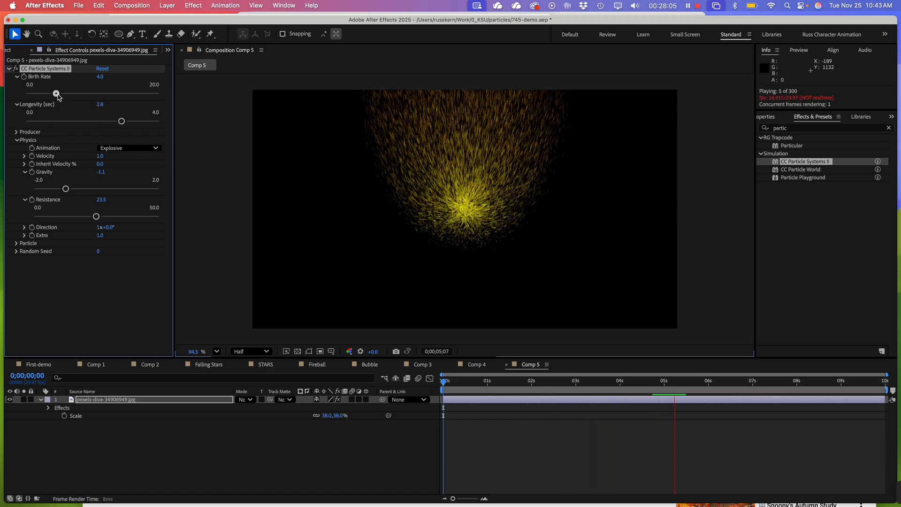
{"action": "left_click_drag", "start_coordinate": [56, 93], "coordinate": [70, 95]}
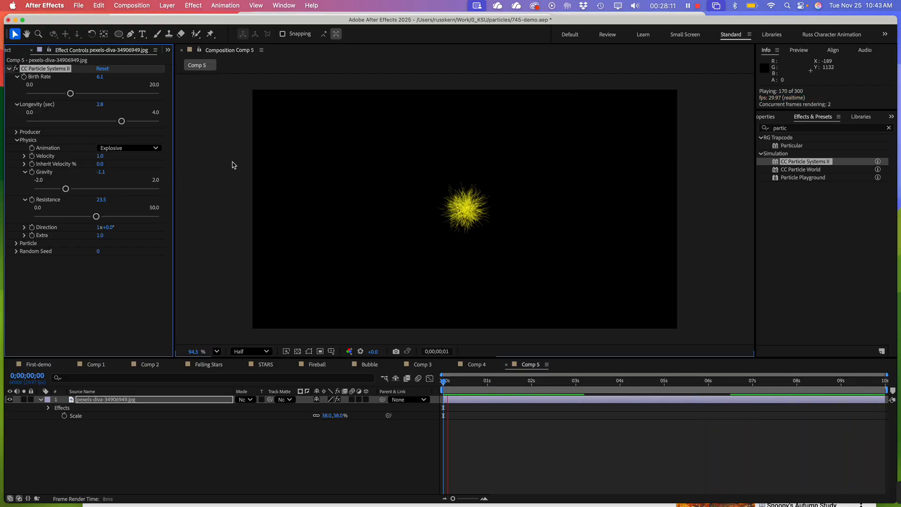
Change the Particle Type from lines to Faded Sphere
{"action": "left_click", "coordinate": [17, 243]}
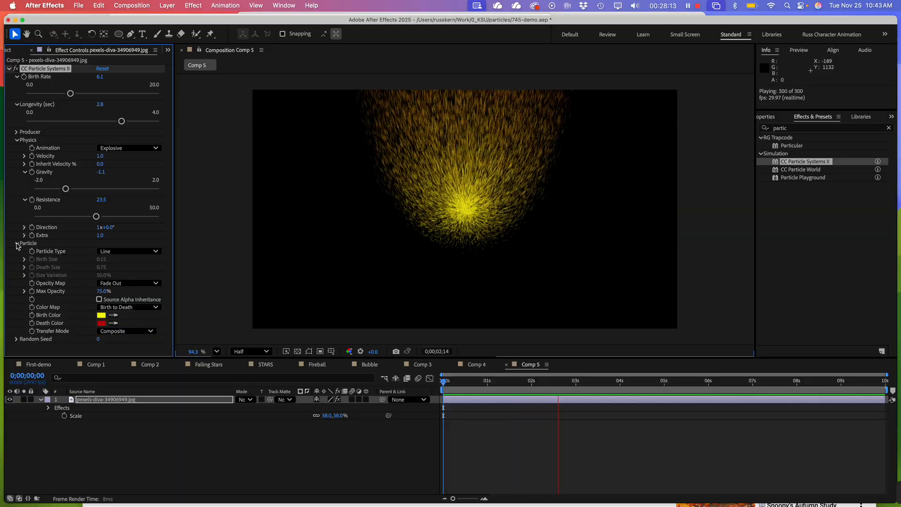
{"action": "left_click", "coordinate": [135, 256]}
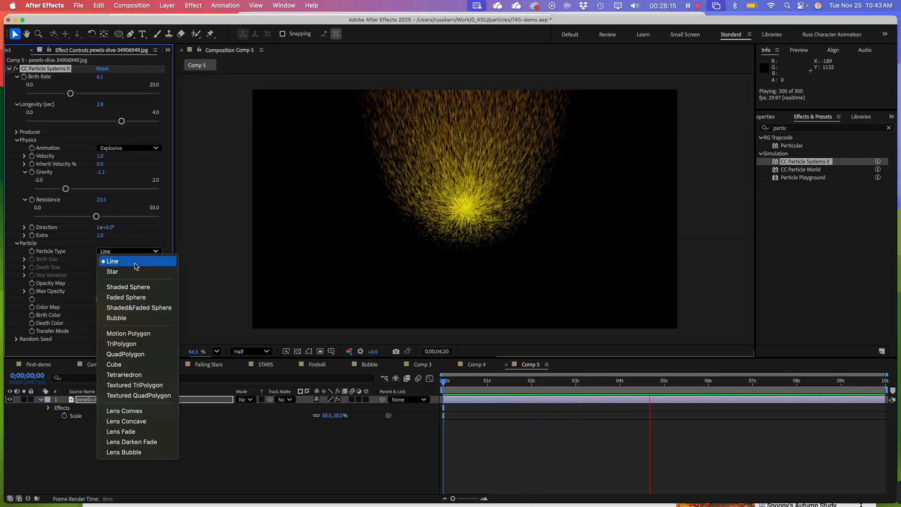
{"action": "left_click", "coordinate": [143, 298]}
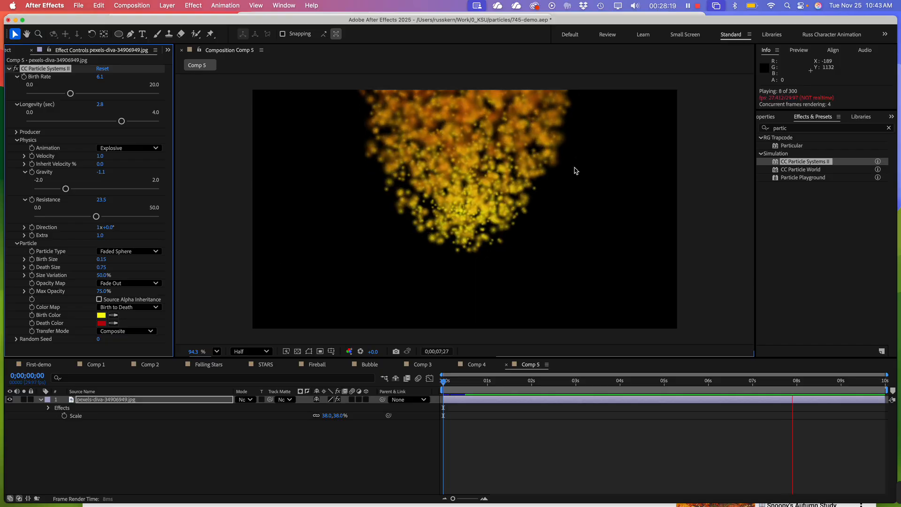
Try the Origin to Death Color Map on the particles, and settle on Origin Constant
{"action": "left_click", "coordinate": [128, 307]}
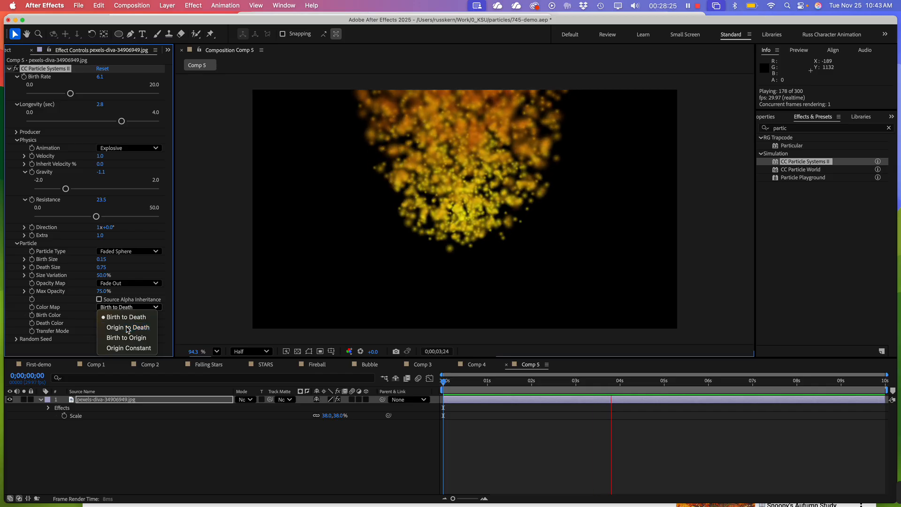
{"action": "left_click", "coordinate": [127, 328]}
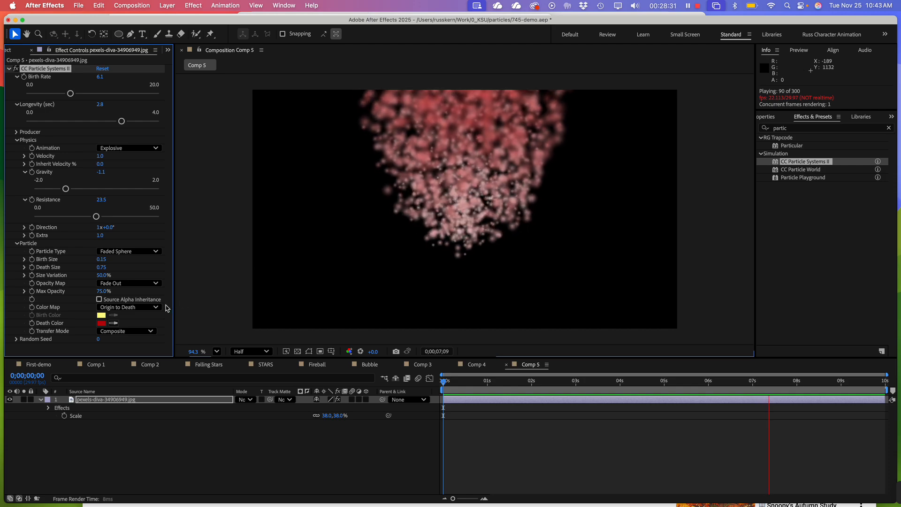
{"action": "left_click", "coordinate": [130, 307]}
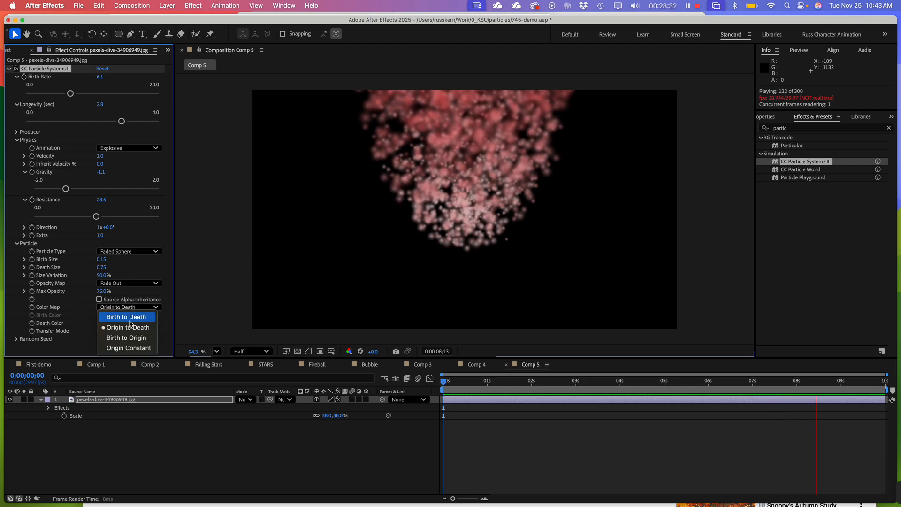
{"action": "left_click", "coordinate": [128, 348]}
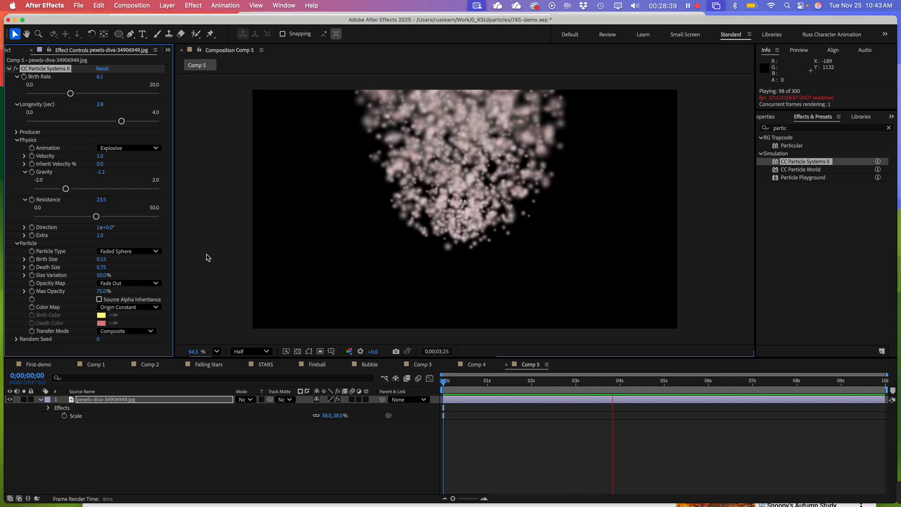
Keyframe the Producer Position at 0;00;00;00, placing it near the frame's lower-left corner at 438.5, 3043.2
{"action": "left_click", "coordinate": [471, 381]}
{"action": "left_click_drag", "start_coordinate": [470, 381], "coordinate": [421, 381]}
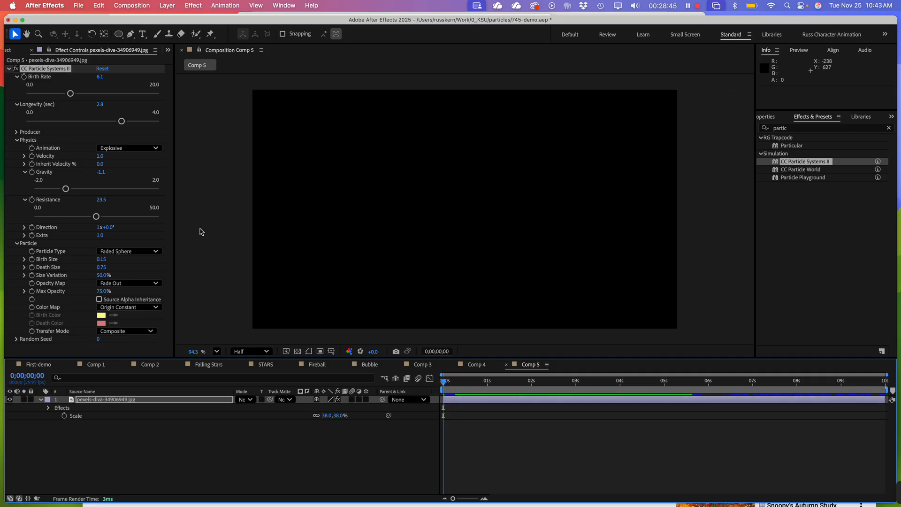
{"action": "left_click", "coordinate": [17, 133]}
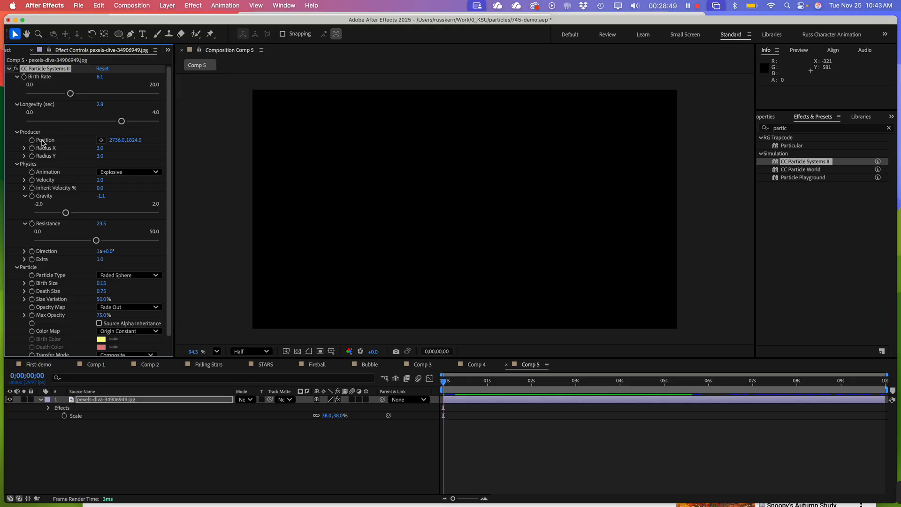
{"action": "left_click", "coordinate": [102, 142]}
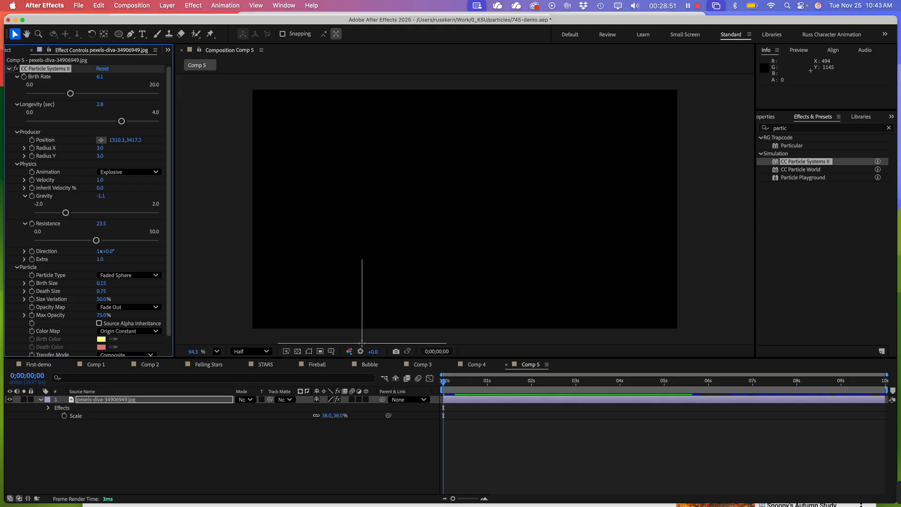
{"action": "left_click", "coordinate": [272, 311]}
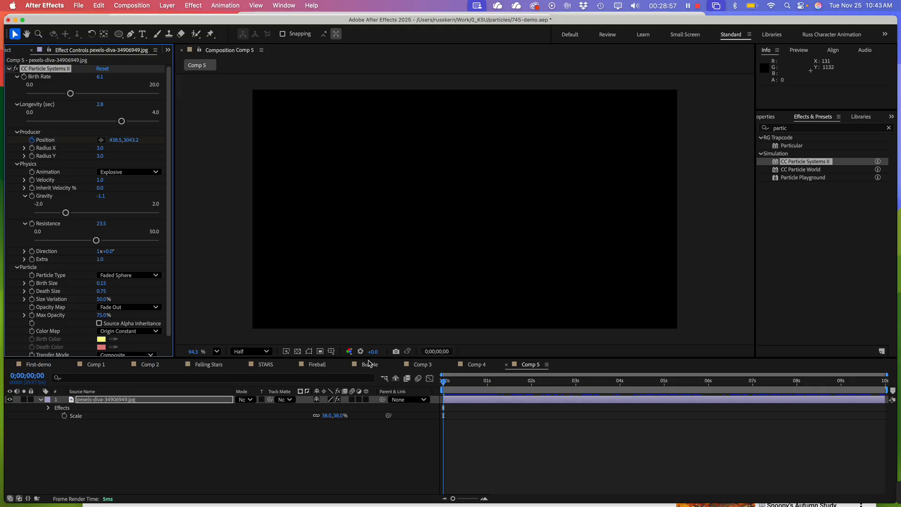
Add a Producer Position keyframe at 0;00;01;29 near the frame's lower-right corner, at 4837.1, 3026.5
{"action": "left_click_drag", "start_coordinate": [444, 381], "coordinate": [529, 396]}
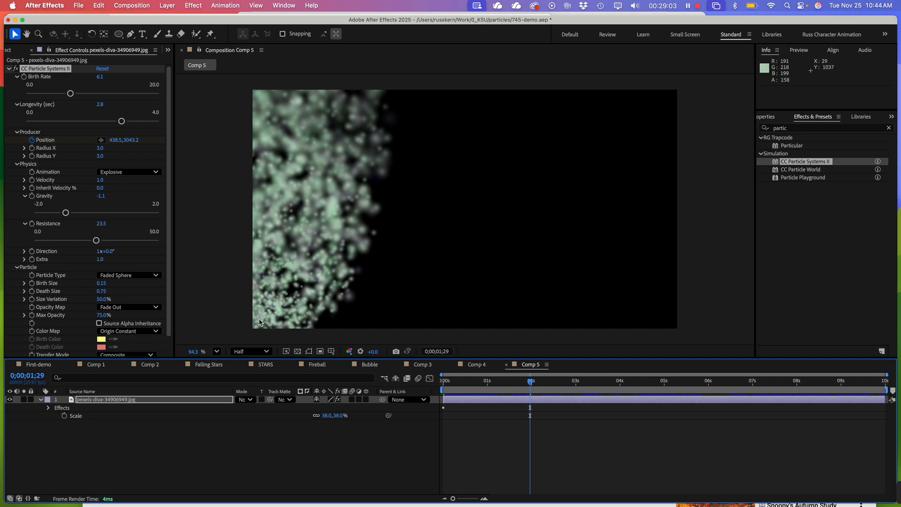
{"action": "left_click", "coordinate": [48, 143]}
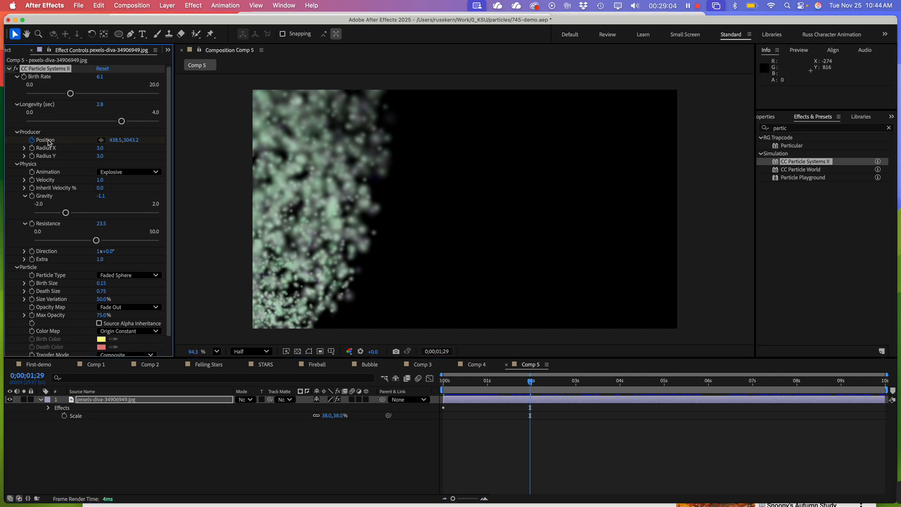
{"action": "left_click", "coordinate": [100, 140]}
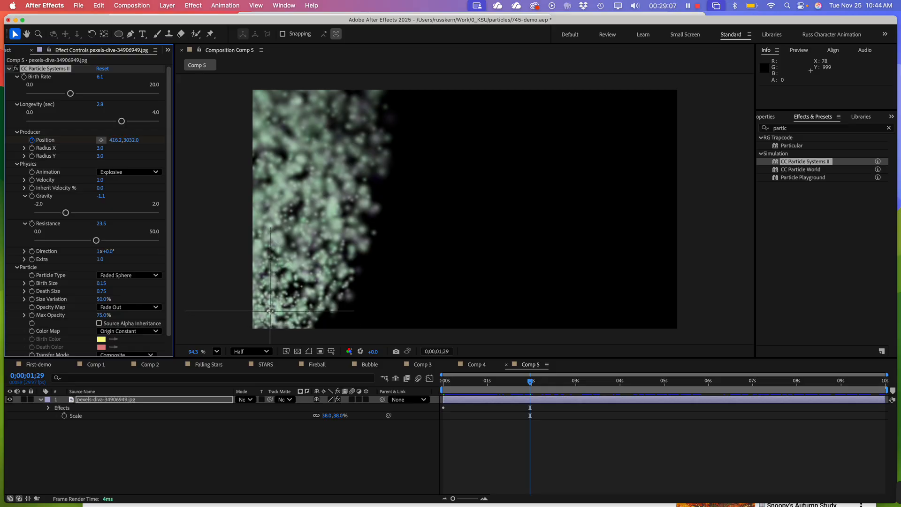
{"action": "left_click", "coordinate": [641, 309]}
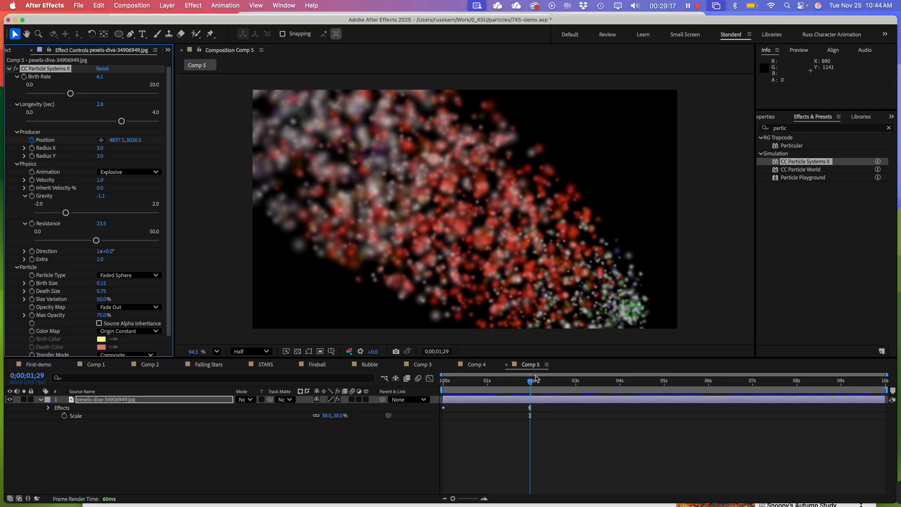
Add a Producer Position keyframe at 0;00;04;22 near the frame's upper-left corner, at 472.0, 765.8
{"action": "left_click_drag", "start_coordinate": [536, 378], "coordinate": [654, 392]}
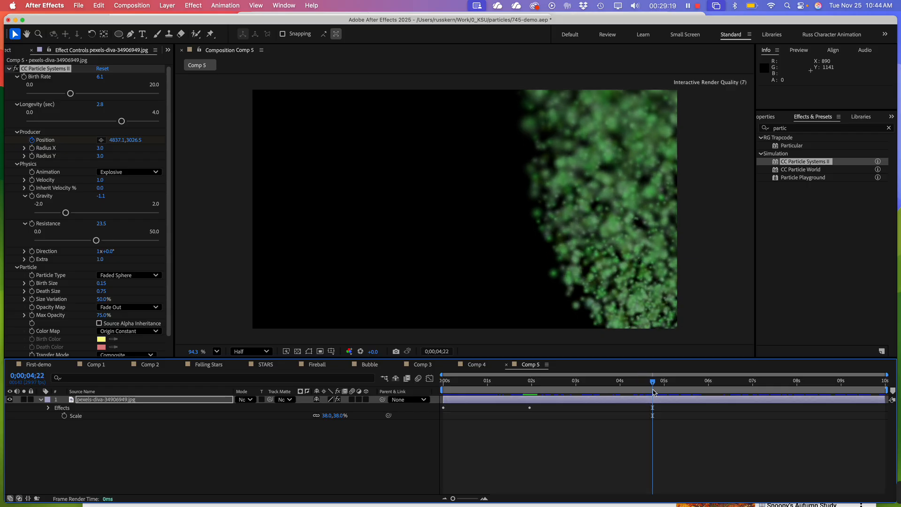
{"action": "left_click", "coordinate": [282, 130]}
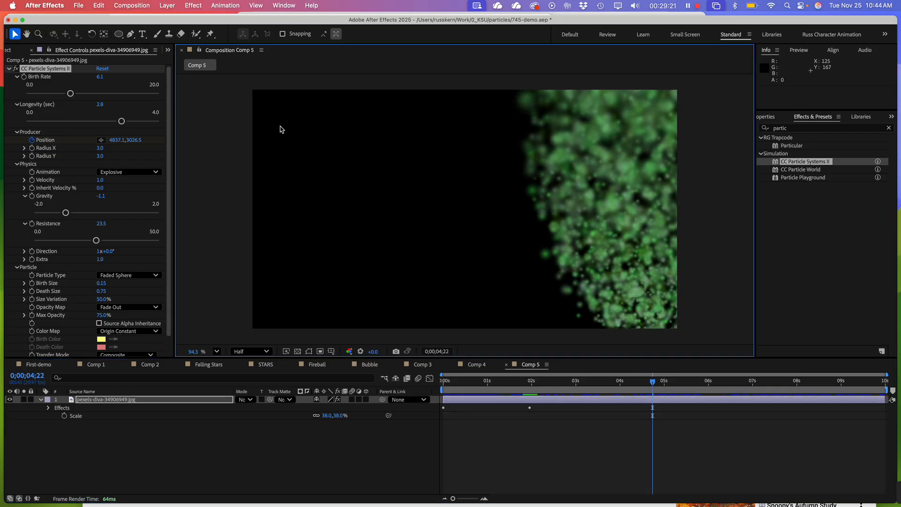
{"action": "left_click", "coordinate": [101, 139]}
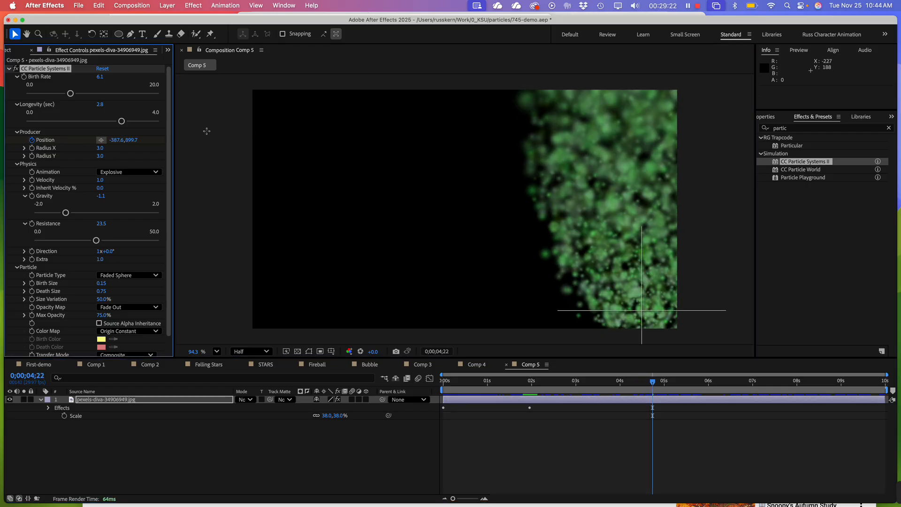
{"action": "left_click", "coordinate": [272, 124]}
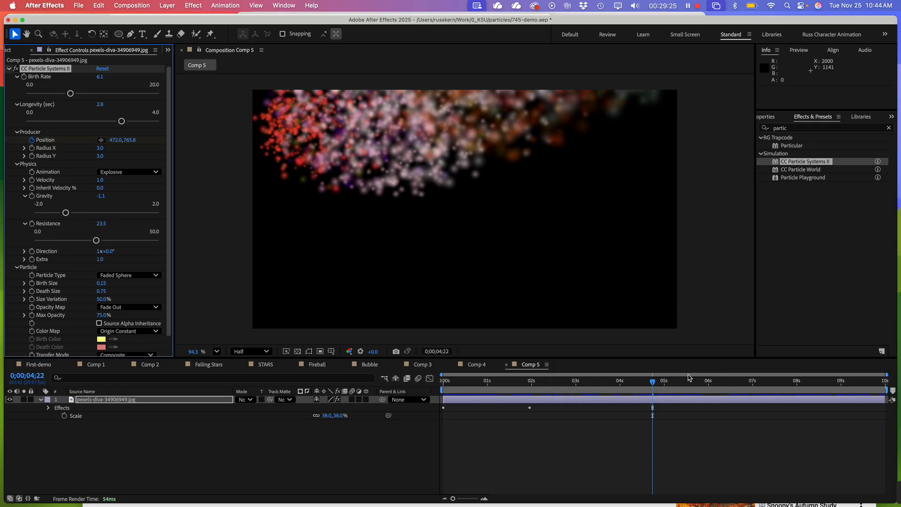
Add a Producer Position keyframe at 0;00;07;00 near the frame's upper-right corner, at 4664.1, 860.7
{"action": "left_click", "coordinate": [752, 381]}
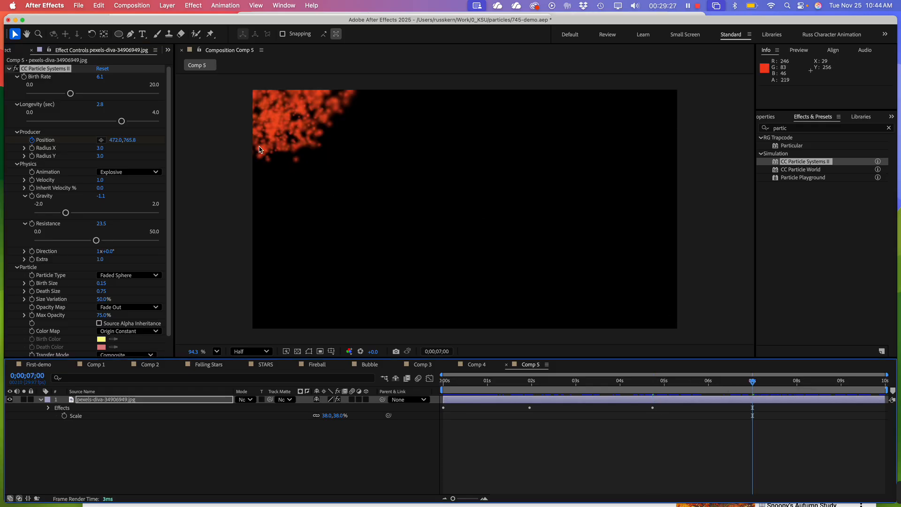
{"action": "left_click", "coordinate": [101, 140]}
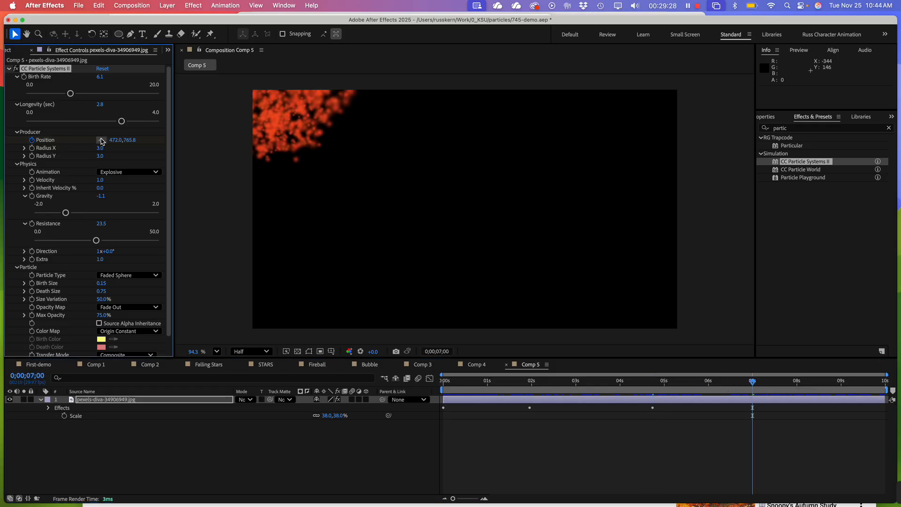
{"action": "left_click", "coordinate": [624, 128]}
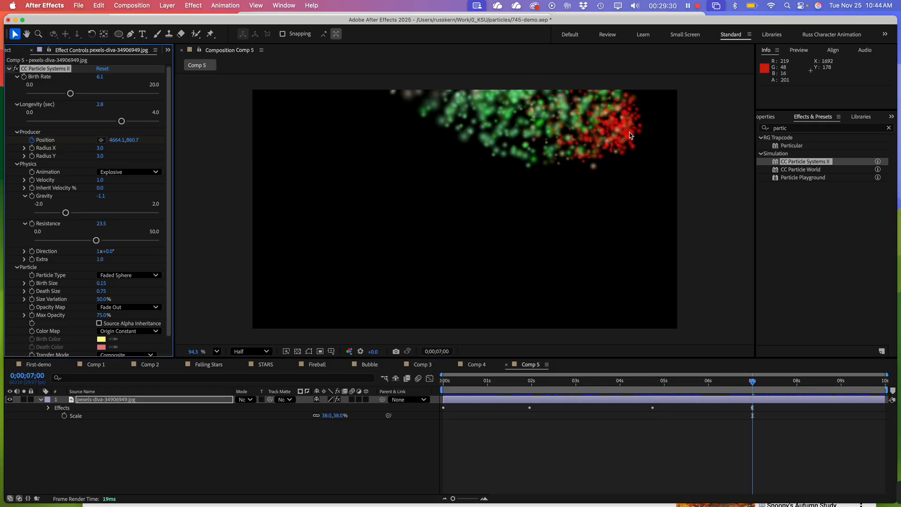
Reveal the layer's keyframes and copy the first Position keyframe to 0;00;09;15
{"action": "left_click", "coordinate": [753, 382]}
{"action": "left_click_drag", "start_coordinate": [754, 384], "coordinate": [865, 386]}
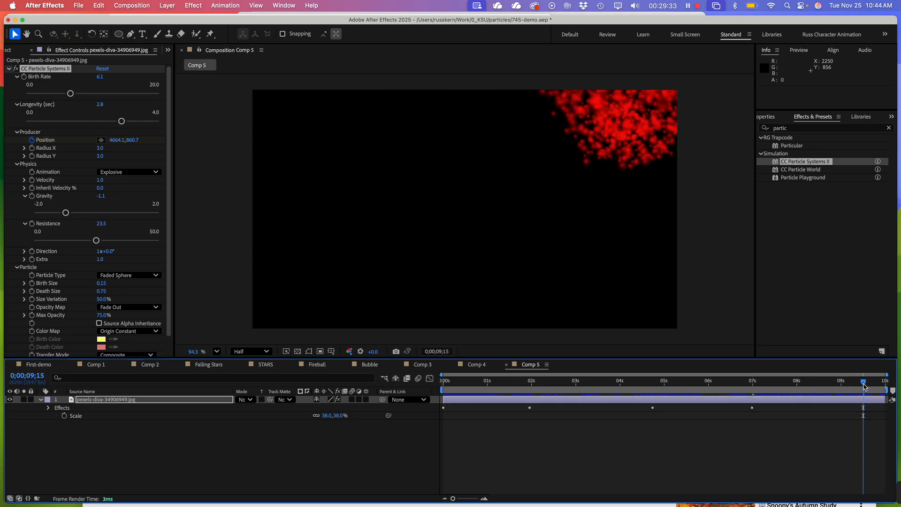
{"action": "key", "text": "u"}
{"action": "left_click", "coordinate": [444, 416]}
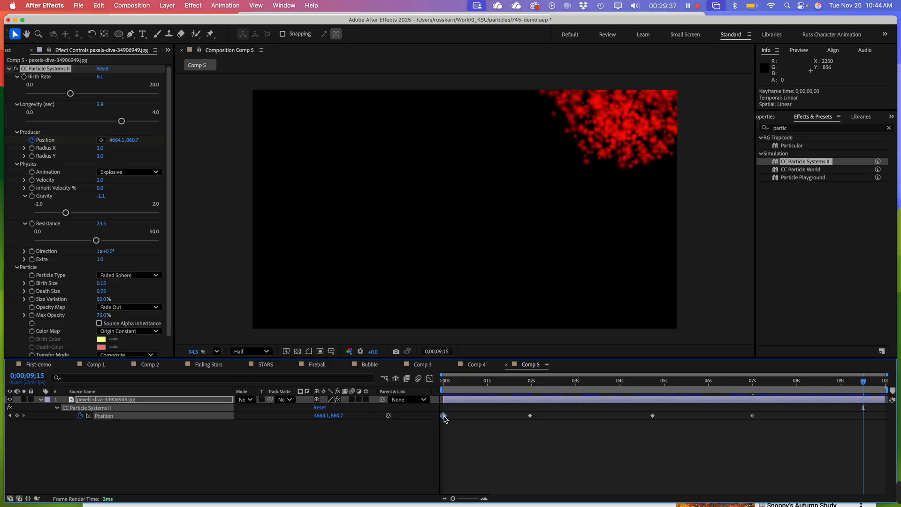
{"action": "key", "text": "super+c"}
{"action": "key", "text": "super+v"}
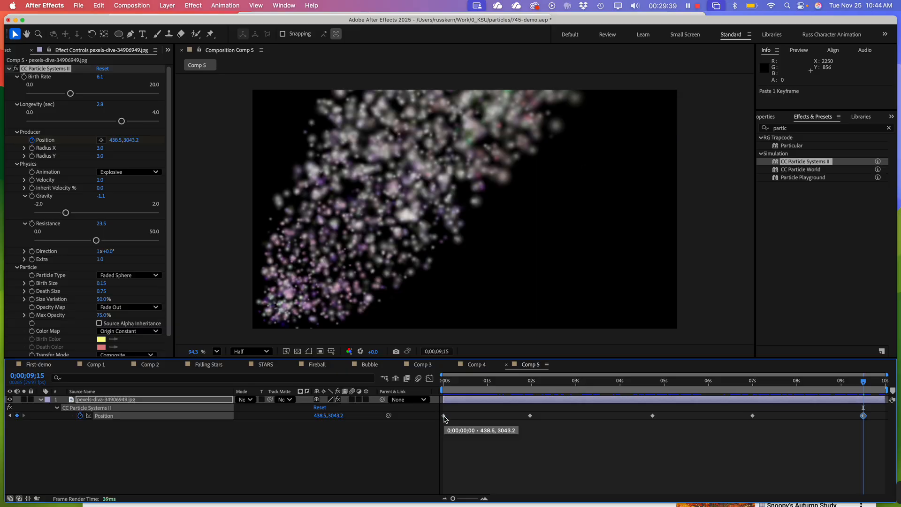
Return to the start of the composition and apply Easy Ease to all five Producer Position keyframes
{"action": "left_click", "coordinate": [443, 380]}
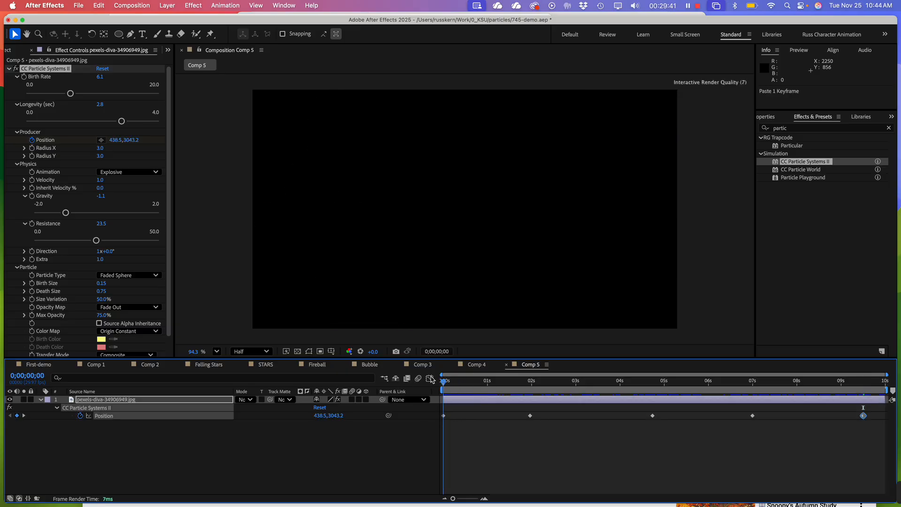
{"action": "left_click_drag", "start_coordinate": [876, 452], "coordinate": [441, 390]}
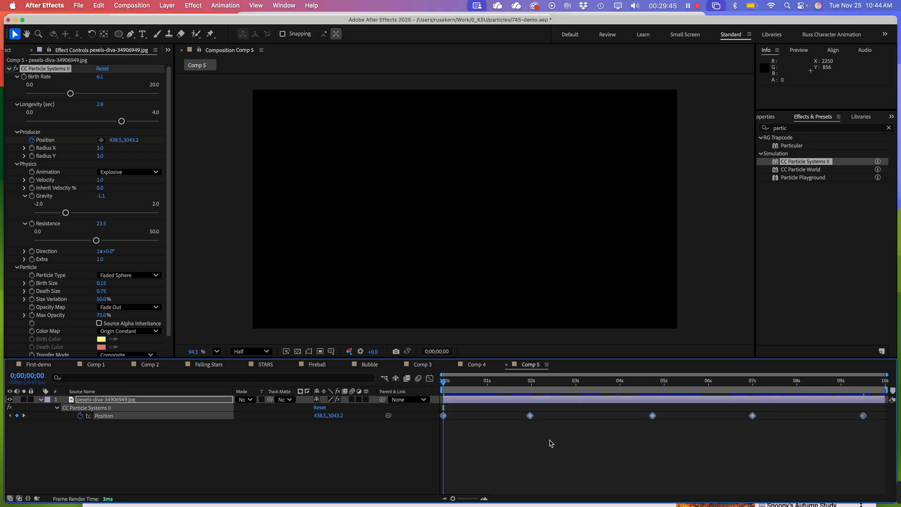
{"action": "mouse_move", "coordinate": [531, 419]}
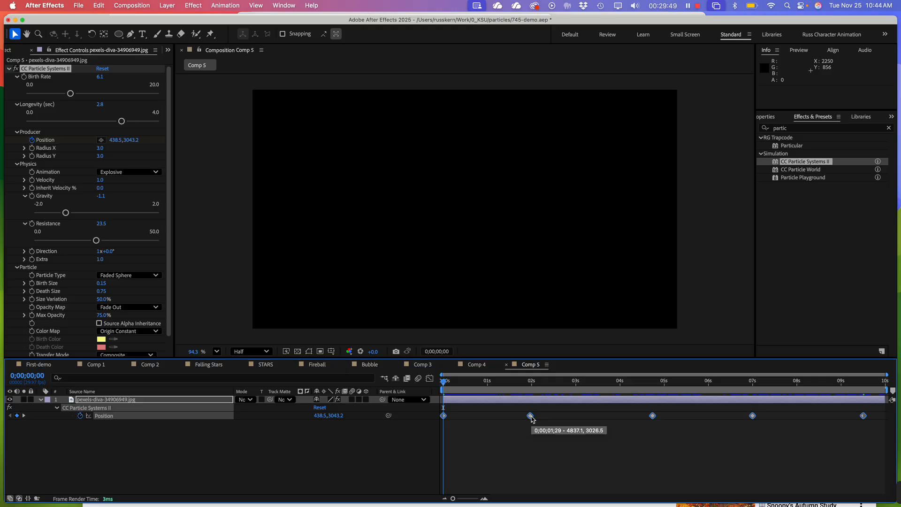
{"action": "right_click", "coordinate": [531, 418]}
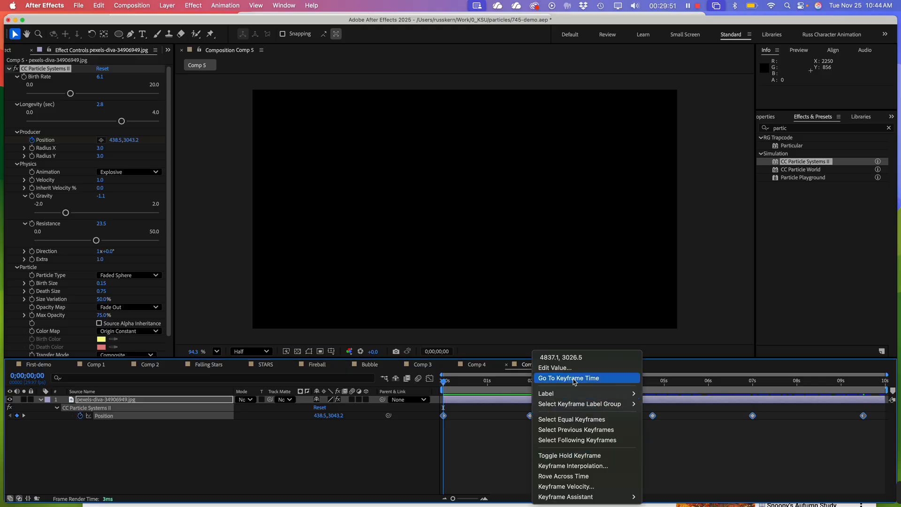
{"action": "mouse_move", "coordinate": [584, 496]}
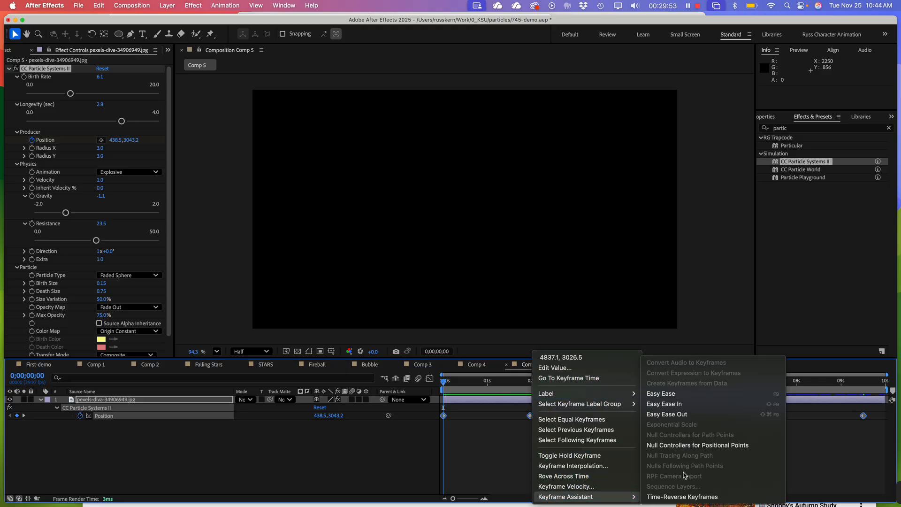
{"action": "left_click", "coordinate": [676, 394]}
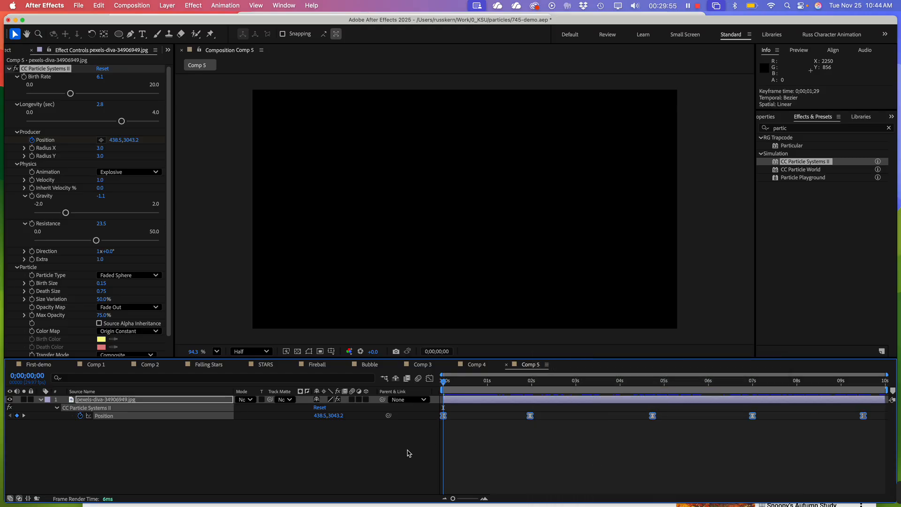
In the speed graph, extend the incoming influence of all Position keyframes to 100% and preview the animation from the start
{"action": "left_click", "coordinate": [430, 379]}
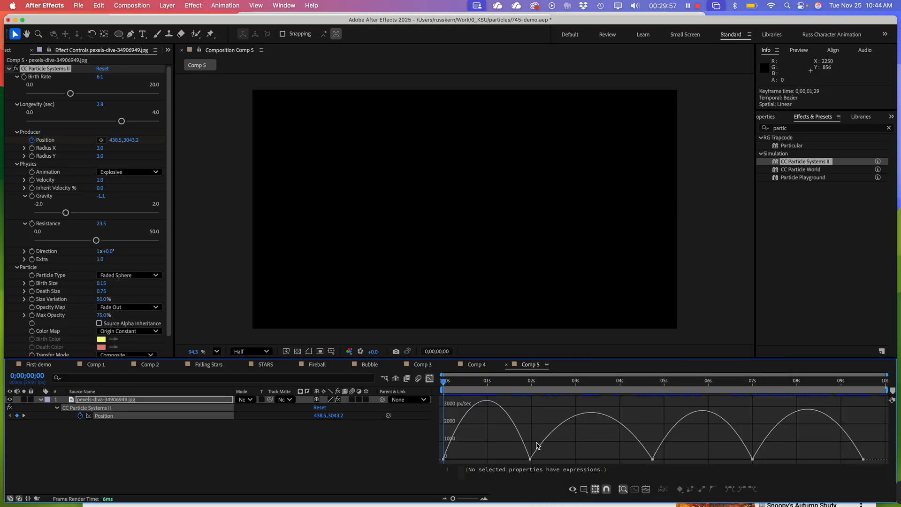
{"action": "left_click_drag", "start_coordinate": [883, 443], "coordinate": [419, 437]}
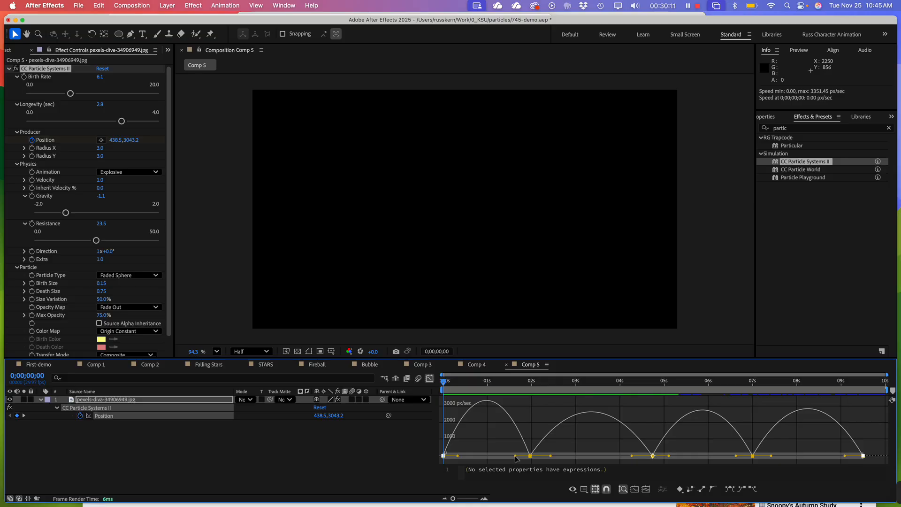
{"action": "left_click_drag", "start_coordinate": [516, 457], "coordinate": [492, 458]}
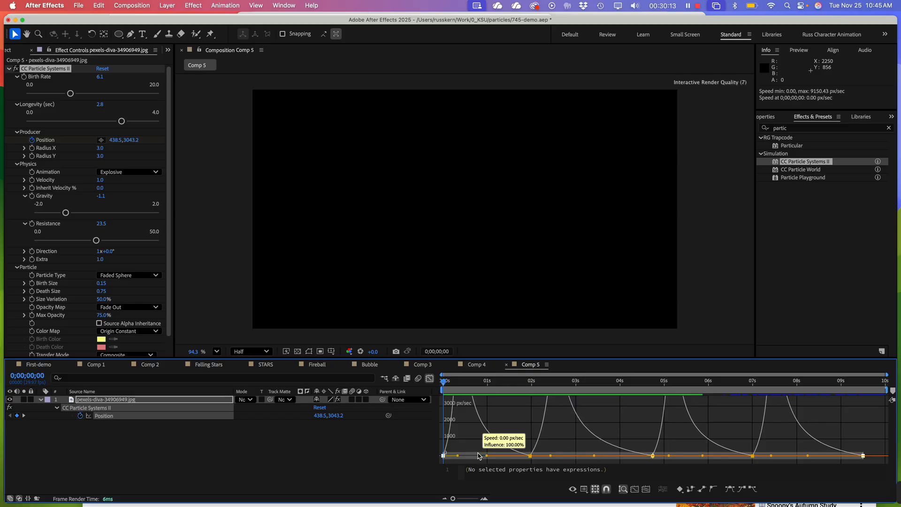
{"action": "left_click_drag", "start_coordinate": [477, 455], "coordinate": [476, 456]}
{"action": "left_click_drag", "start_coordinate": [503, 379], "coordinate": [331, 378]}
{"action": "key", "text": "space"}
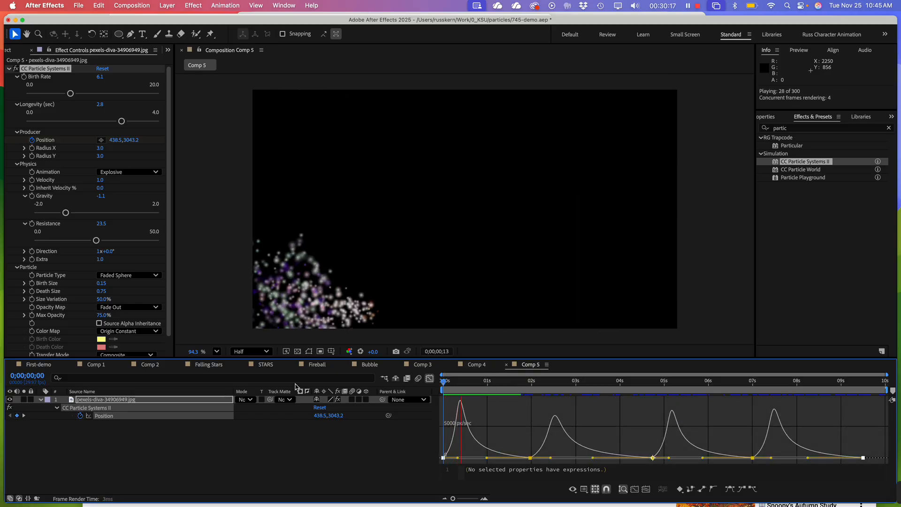
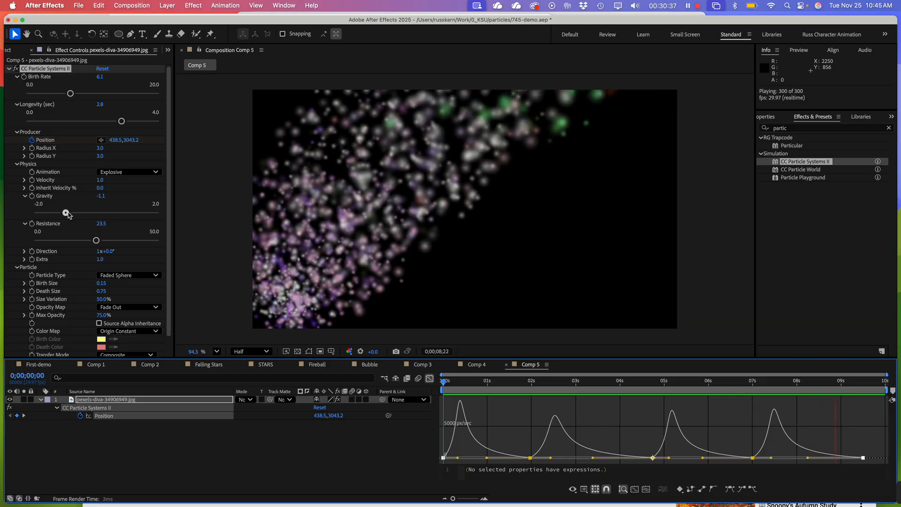
Set the particle system's Gravity to -0.1 and its Resistance to 44.4
{"action": "left_click", "coordinate": [67, 213]}
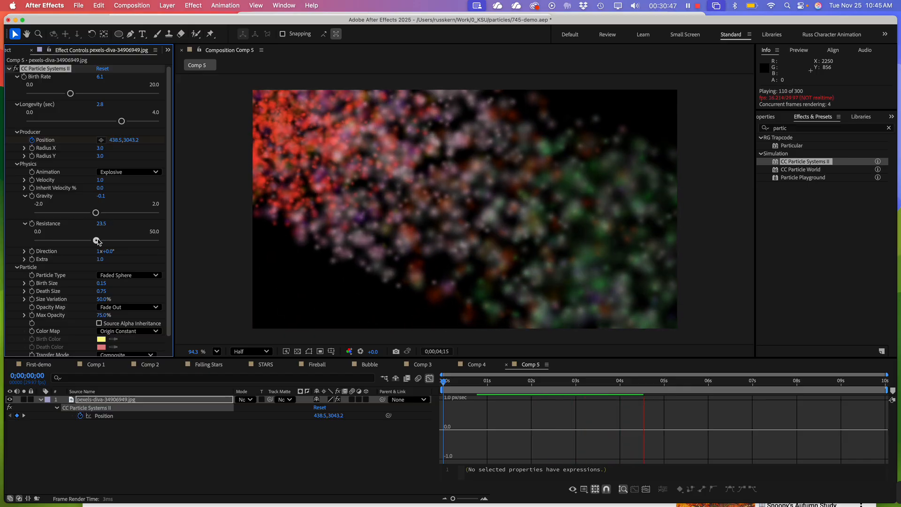
{"action": "left_click_drag", "start_coordinate": [96, 240], "coordinate": [135, 245]}
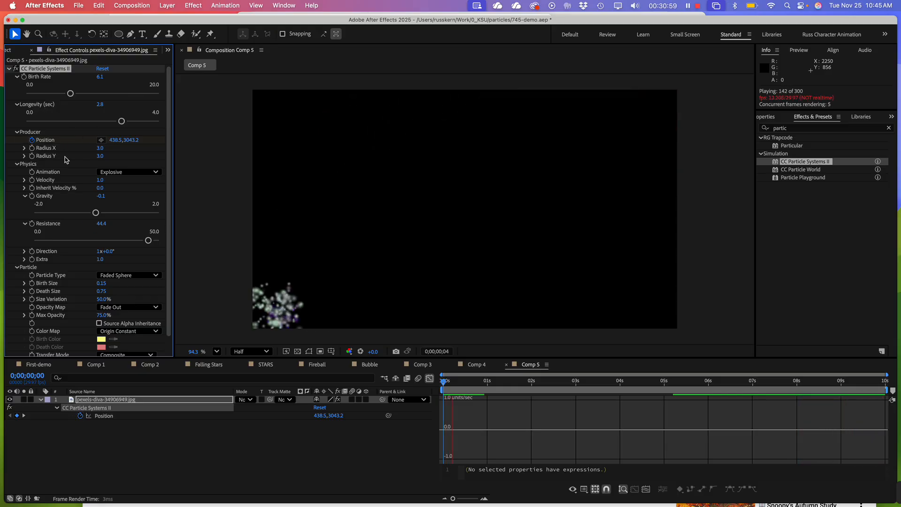
Set the Producer's Radius X and Radius Y to 1.5 and preview the animation
{"action": "left_click", "coordinate": [100, 148]}
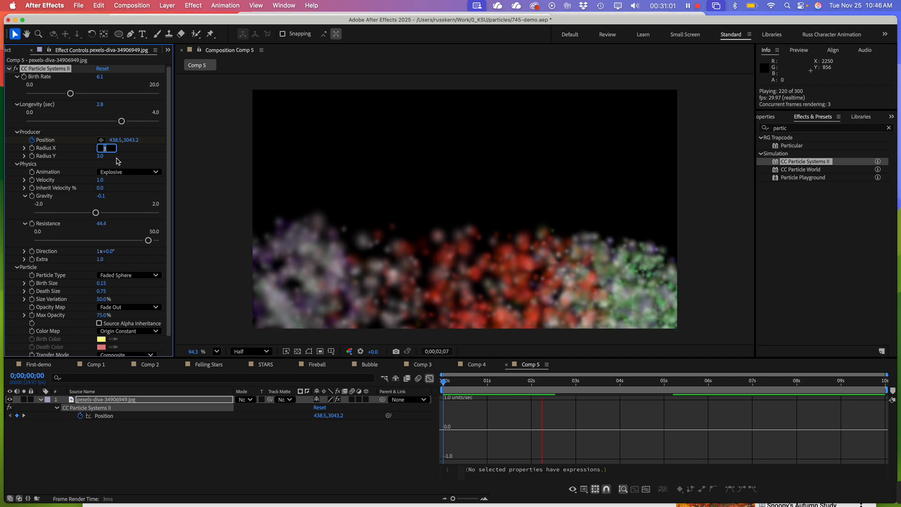
{"action": "type", "text": "1.5"}
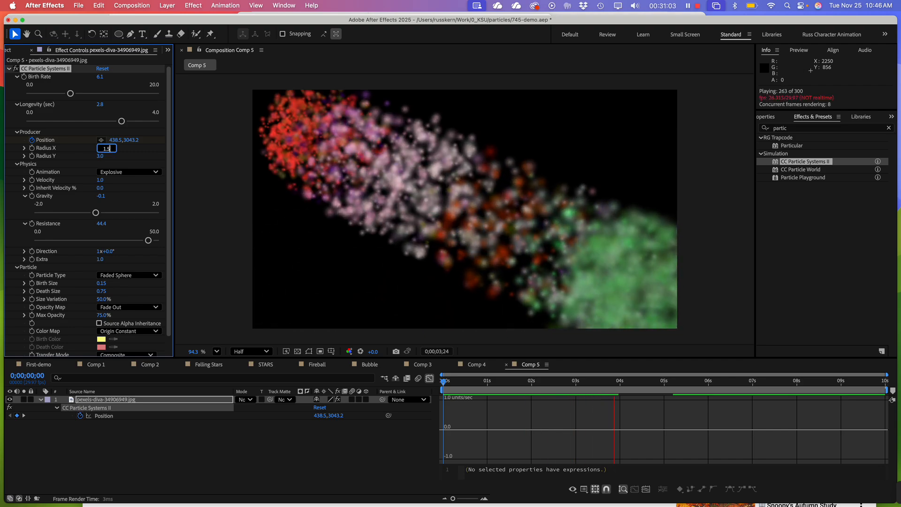
{"action": "left_click", "coordinate": [101, 157]}
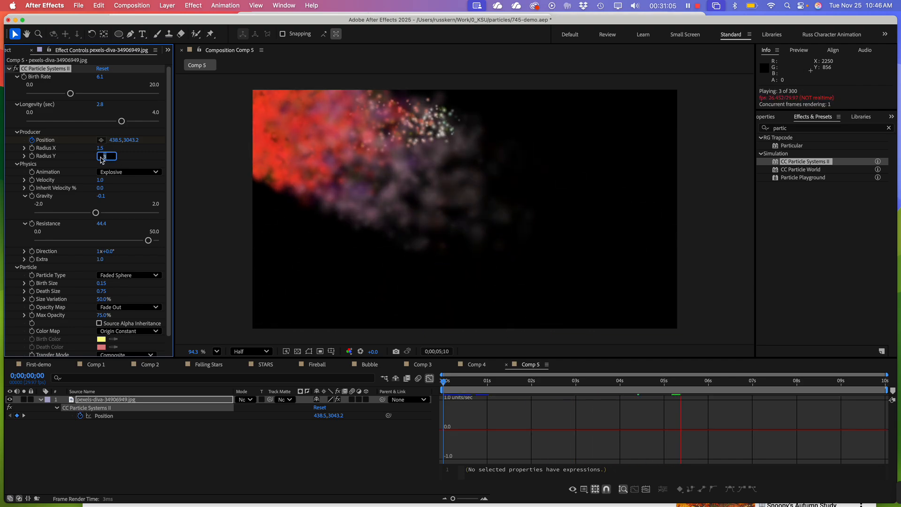
{"action": "type", "text": "1.5"}
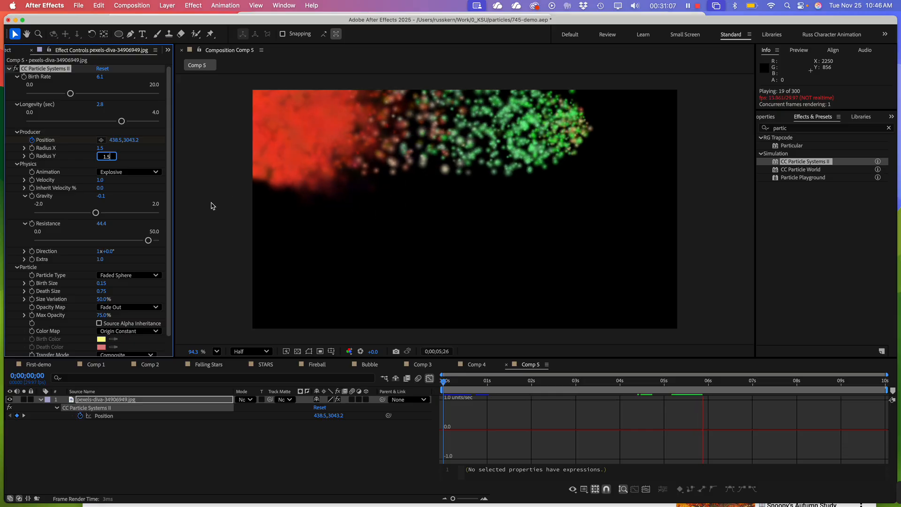
{"action": "left_click", "coordinate": [221, 250]}
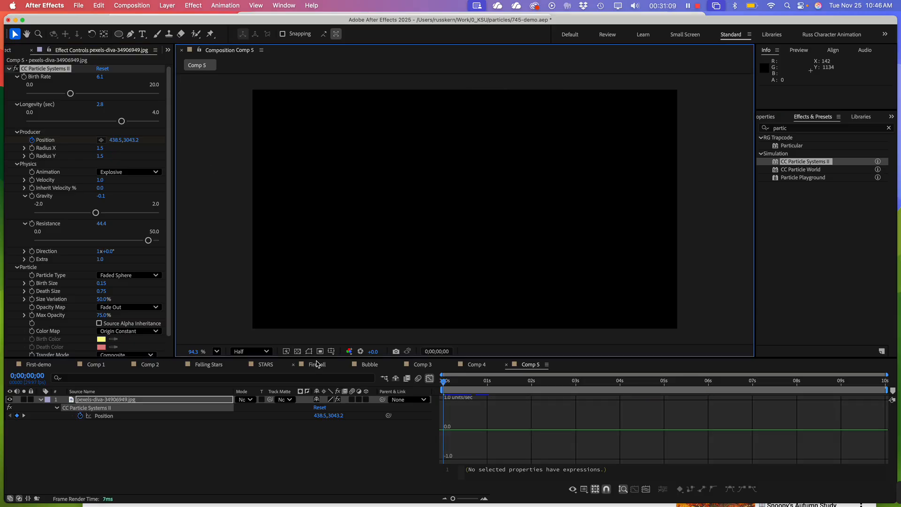
{"action": "mouse_move", "coordinate": [536, 491]}
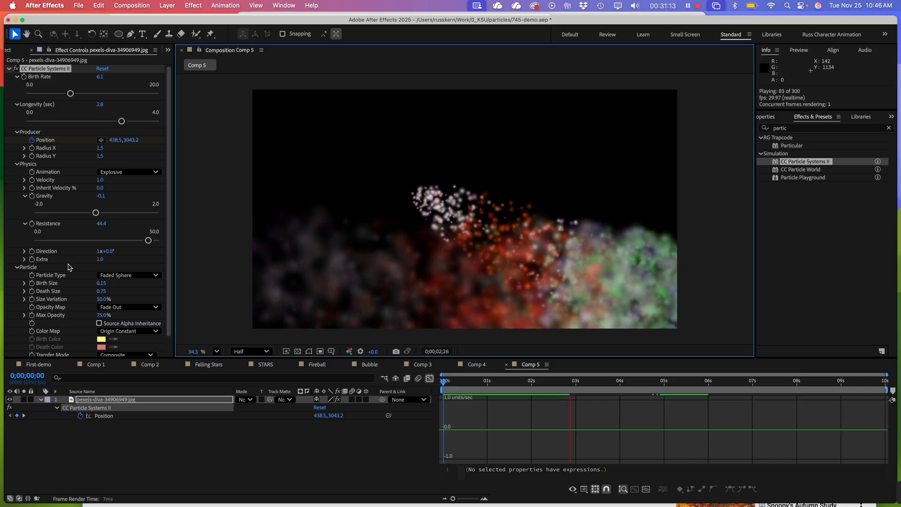
Increase the particles' Birth Size to 0.44
{"action": "left_click", "coordinate": [24, 283]}
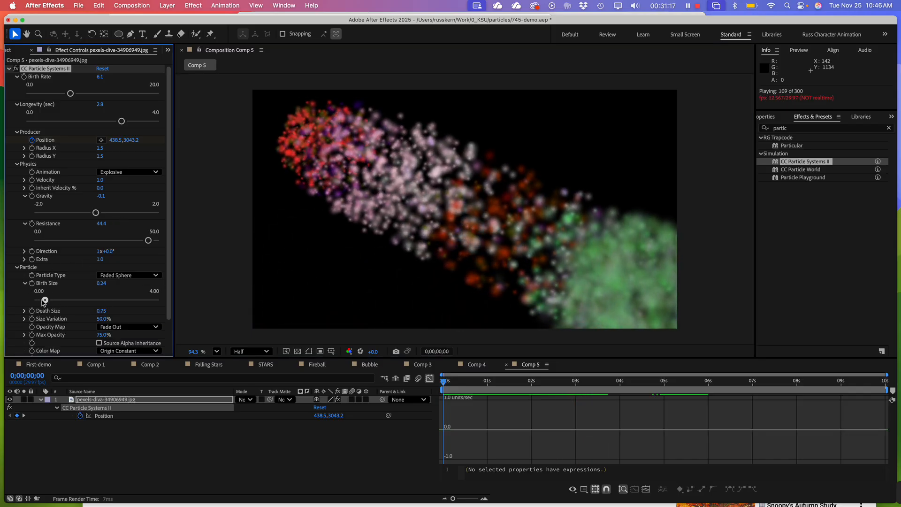
{"action": "left_click_drag", "start_coordinate": [42, 299], "coordinate": [55, 302]}
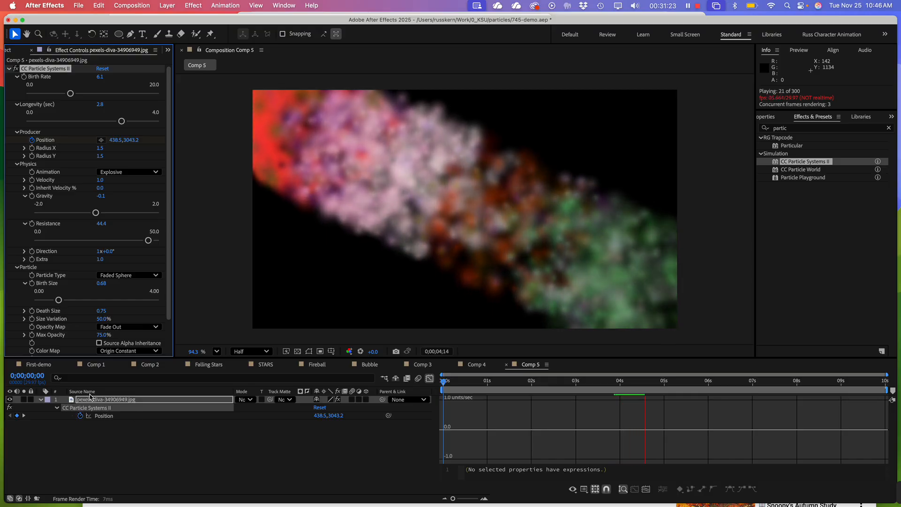
{"action": "left_click", "coordinate": [48, 299]}
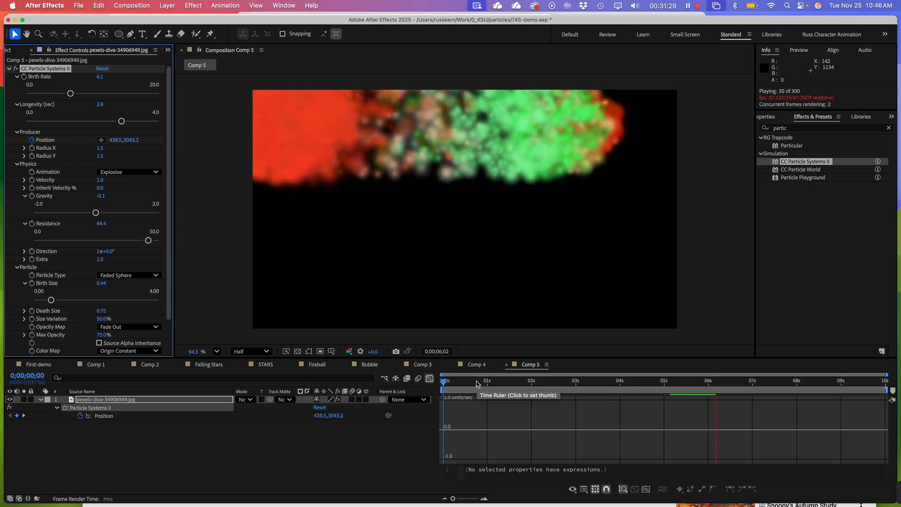
Set the Physics animation type to Twirl and reduce the Velocity to 0.6
{"action": "left_click", "coordinate": [140, 172]}
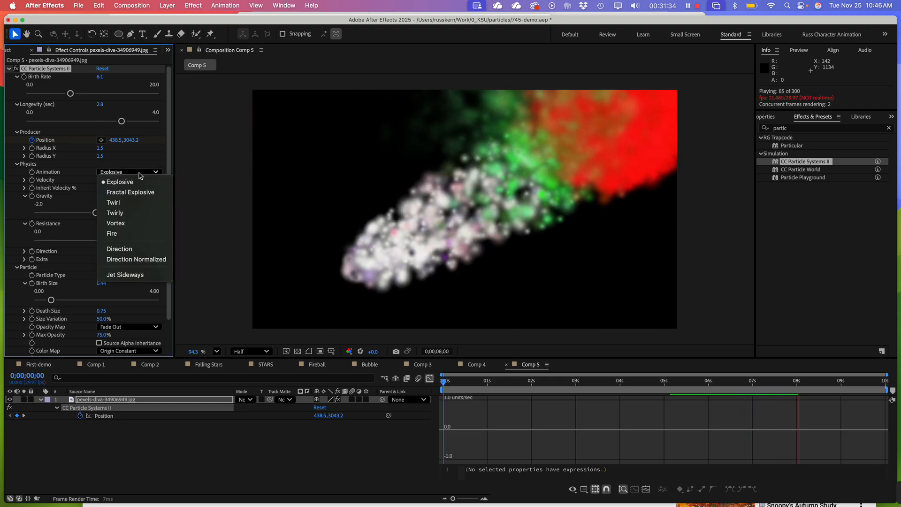
{"action": "left_click", "coordinate": [131, 208]}
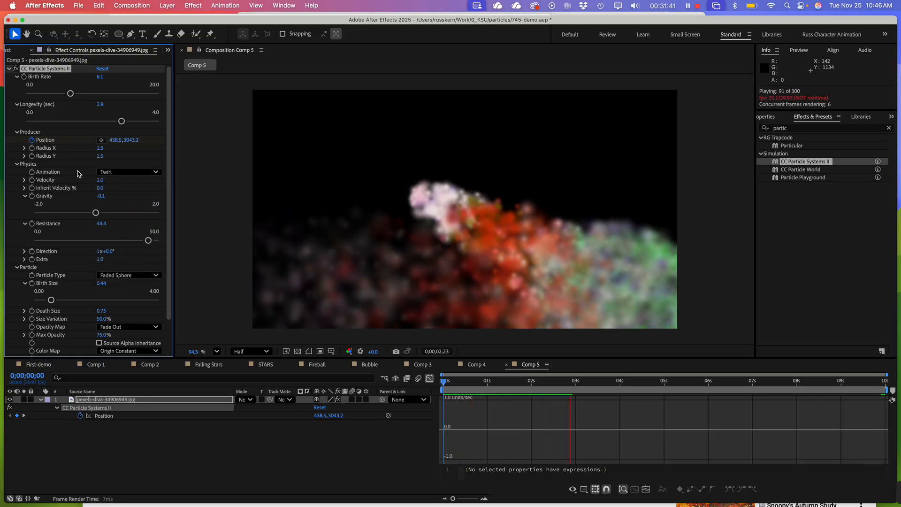
{"action": "left_click", "coordinate": [24, 180]}
{"action": "left_click", "coordinate": [53, 197]}
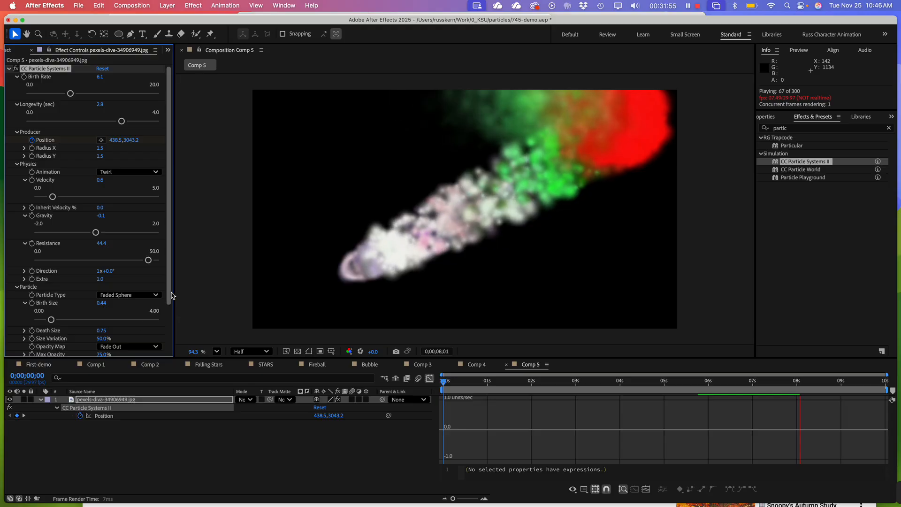
Set the particles' Transfer Mode to Screen and lower the Resistance to 34.4
{"action": "scroll", "coordinate": [130, 311], "scroll_direction": "down", "scroll_amount": 3}
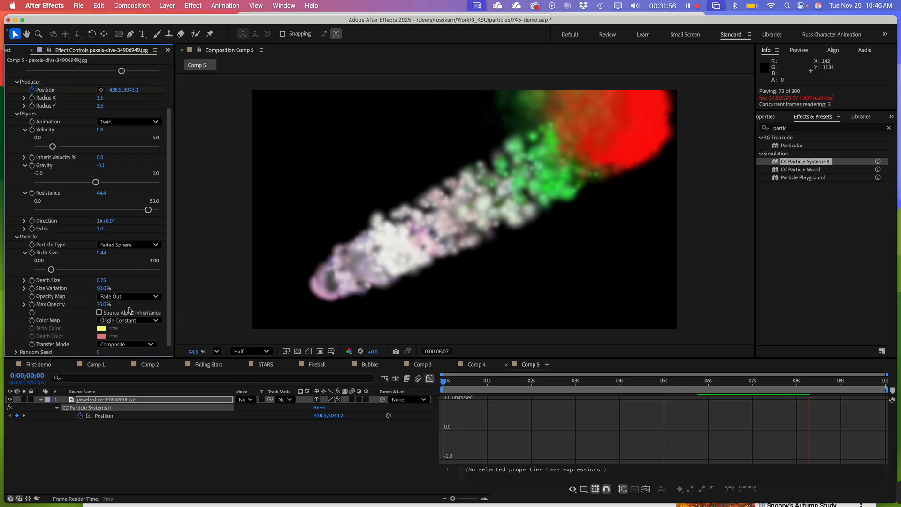
{"action": "left_click", "coordinate": [121, 344]}
{"action": "left_click", "coordinate": [121, 366]}
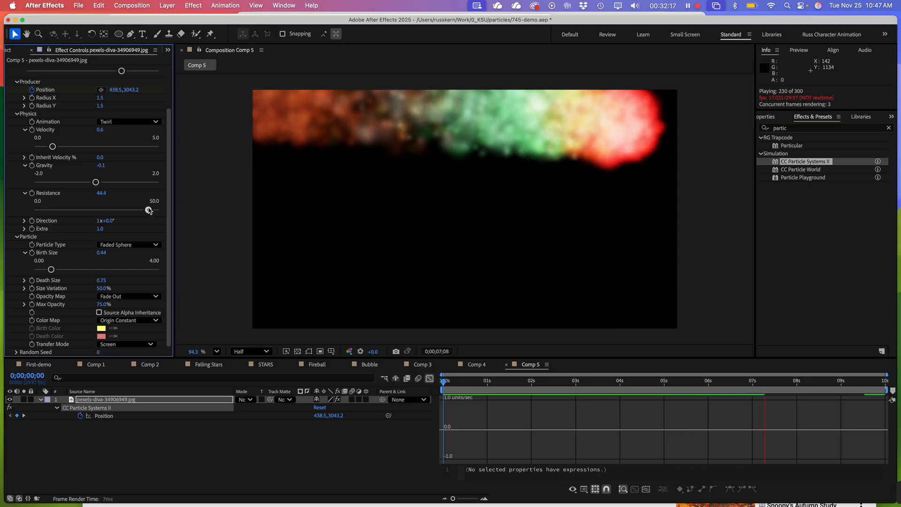
{"action": "left_click_drag", "start_coordinate": [149, 210], "coordinate": [122, 214]}
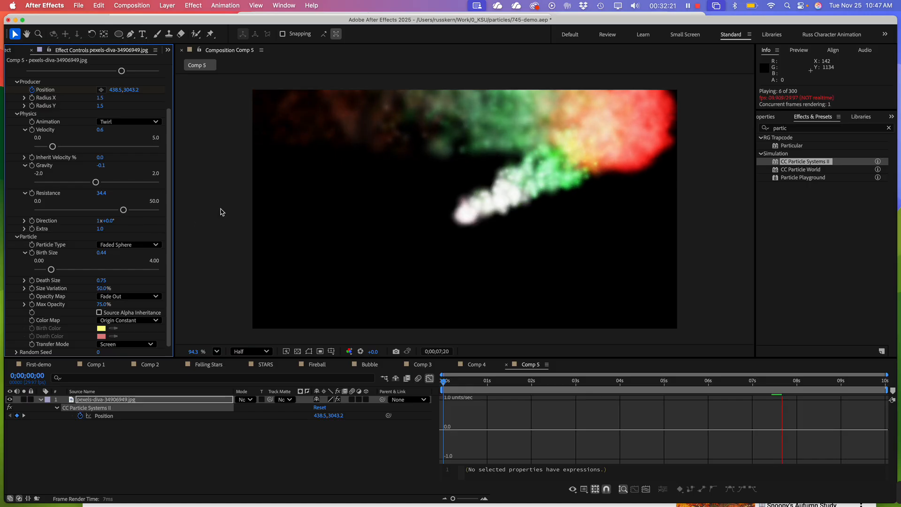
Try the Vortex animation type in Physics, and switch it to Fire
{"action": "left_click", "coordinate": [136, 121]}
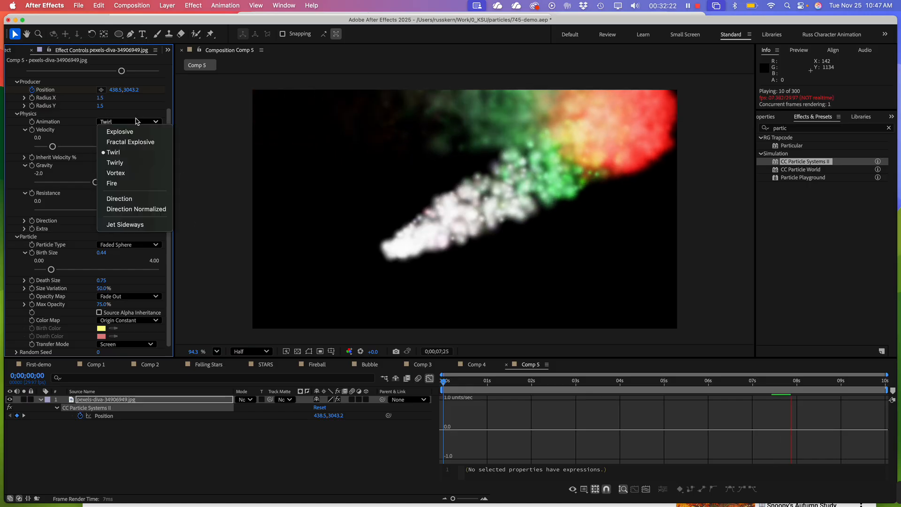
{"action": "left_click", "coordinate": [131, 173]}
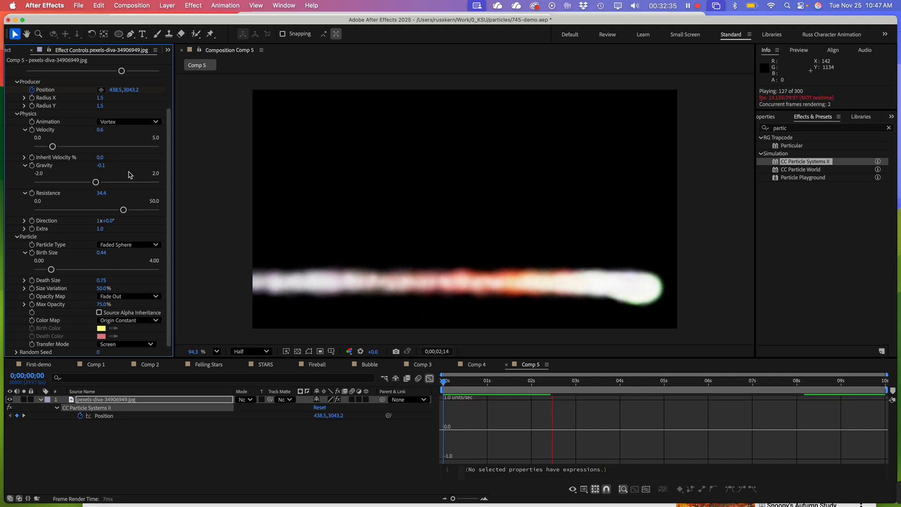
{"action": "left_click", "coordinate": [115, 122]}
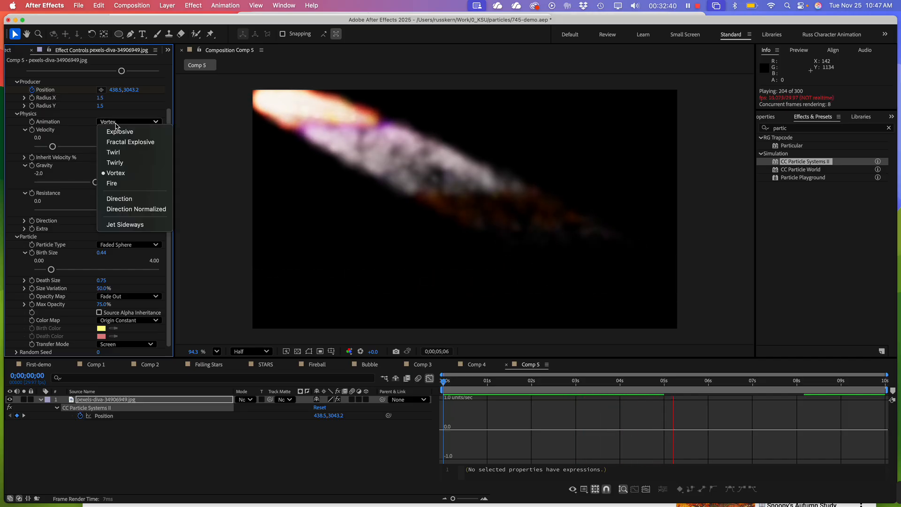
{"action": "left_click", "coordinate": [125, 183]}
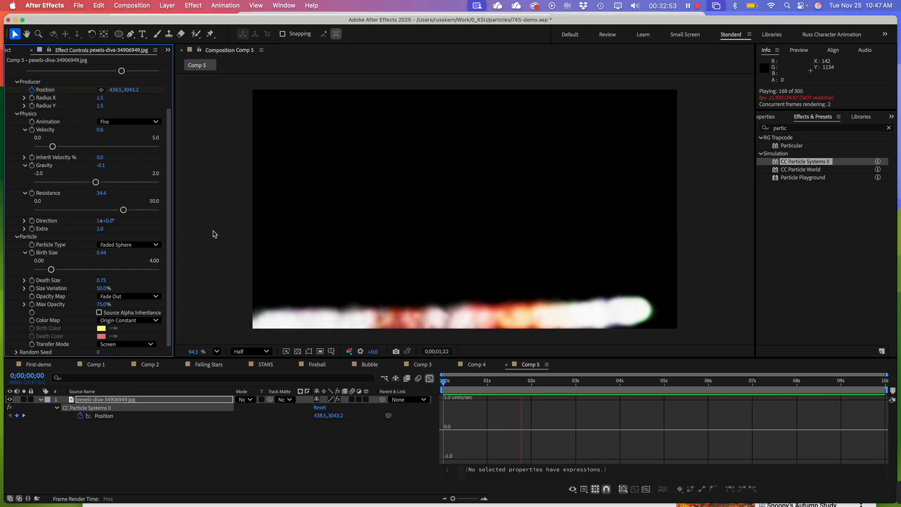
Collapse the CC Particle Systems II settings and enlarge the timeline area
{"action": "left_click", "coordinate": [16, 114]}
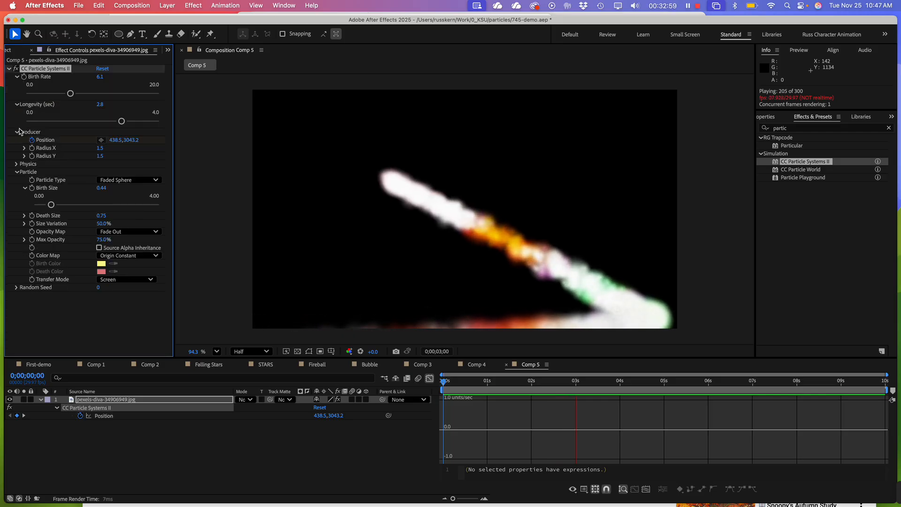
{"action": "left_click", "coordinate": [18, 133]}
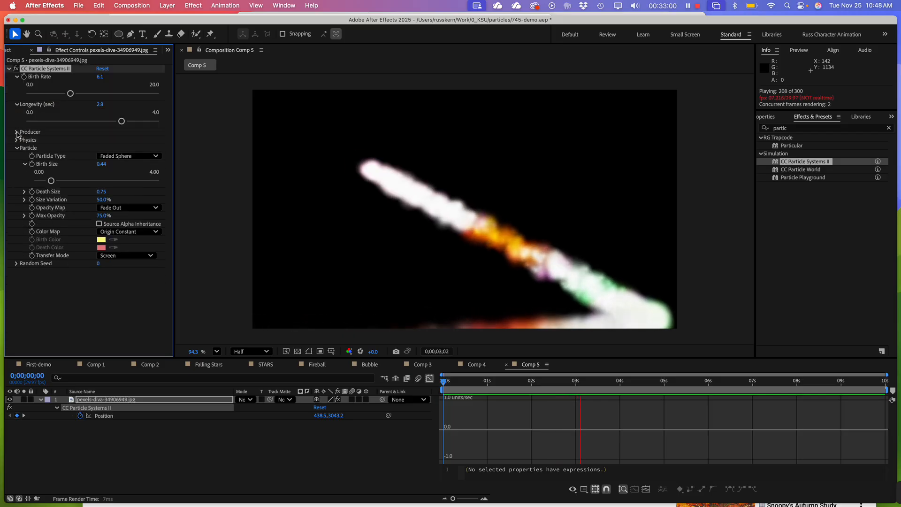
{"action": "left_click", "coordinate": [9, 68]}
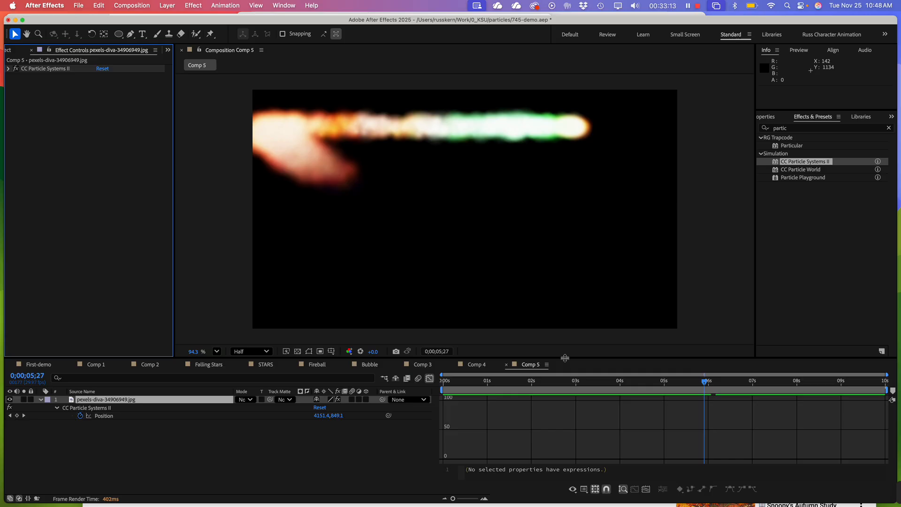
{"action": "left_click_drag", "start_coordinate": [564, 358], "coordinate": [569, 337]}
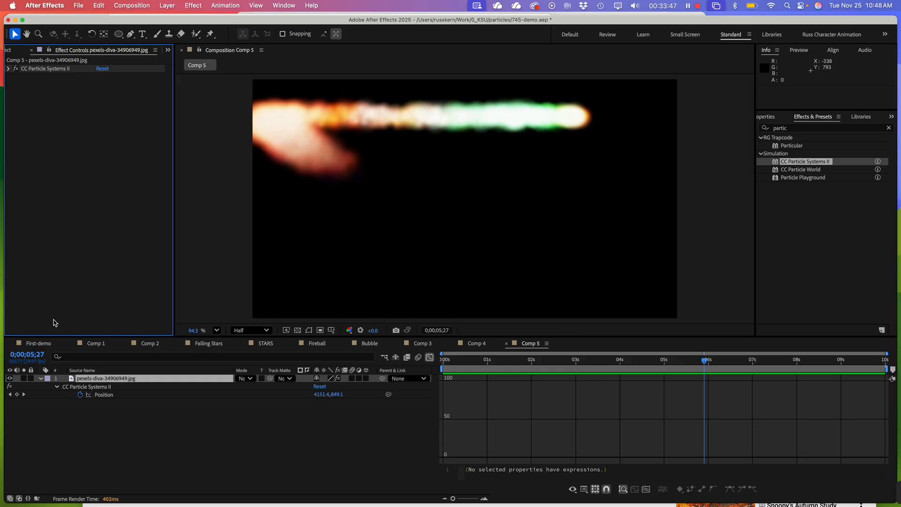
Create the new composition Comp 6 at 1920x1080, 29.97 fps, with a 10-second duration
{"action": "key", "text": "super+n"}
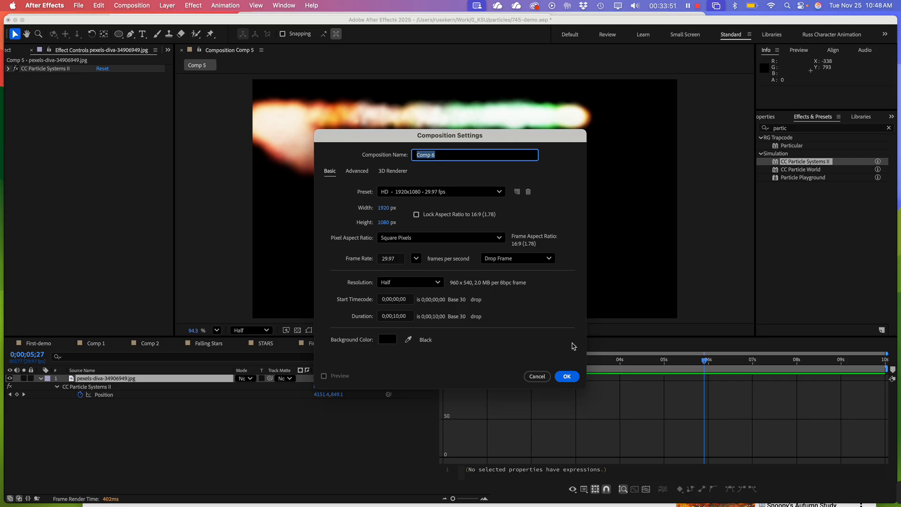
{"action": "left_click", "coordinate": [567, 377]}
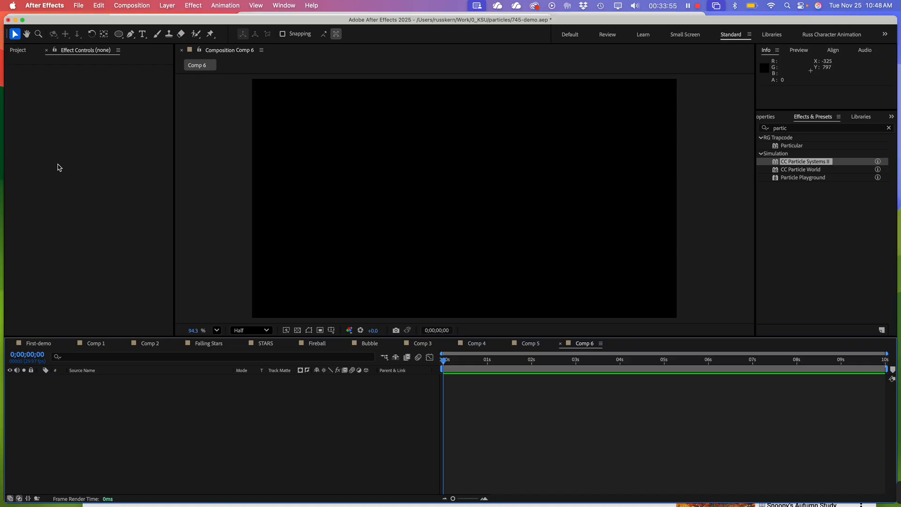
Add Royal Blue Solid 1 to Comp 6 and apply CC Particle Systems II to it
{"action": "left_click", "coordinate": [18, 50]}
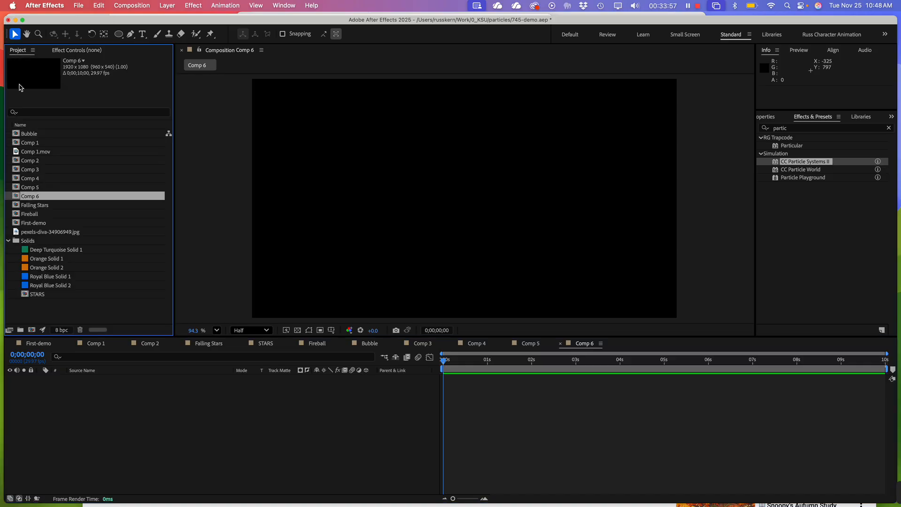
{"action": "left_click", "coordinate": [47, 277]}
{"action": "left_click_drag", "start_coordinate": [47, 277], "coordinate": [89, 457]}
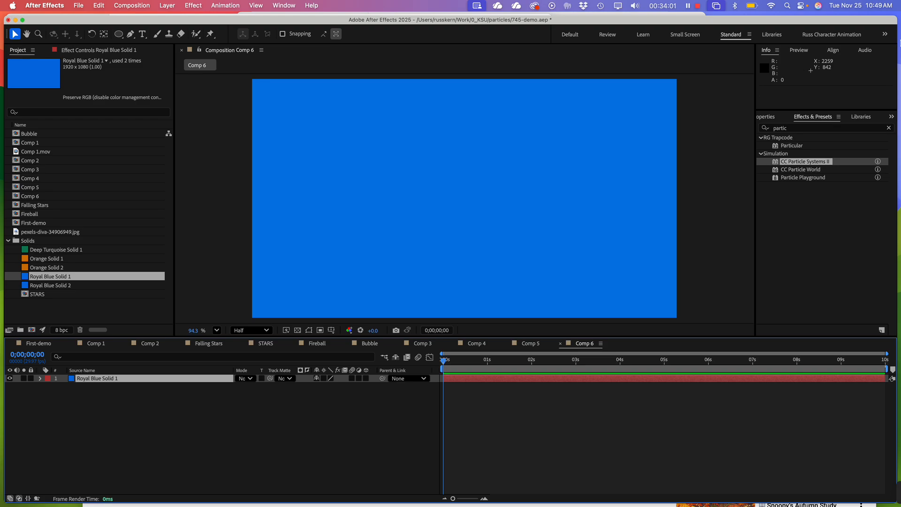
{"action": "left_click_drag", "start_coordinate": [816, 165], "coordinate": [549, 219]}
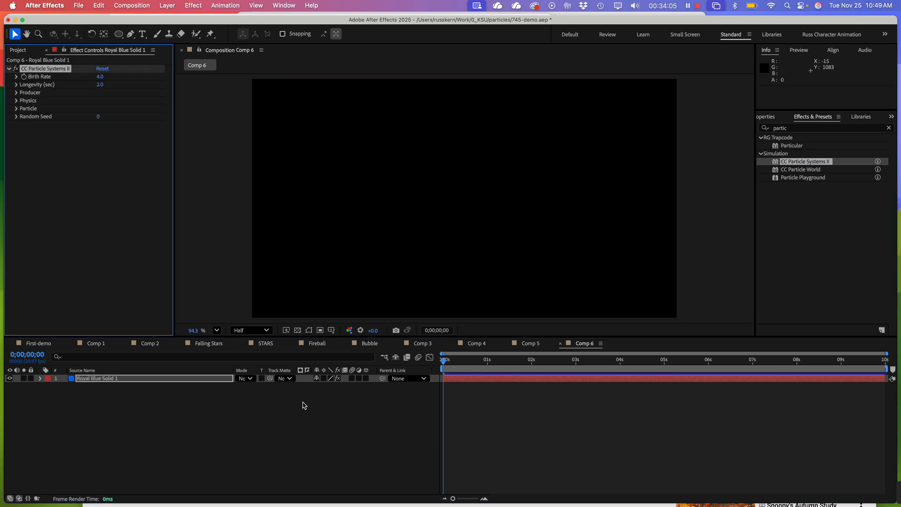
Draw a closed, smooth figure-eight path with the Pen tool on a new shape layer, spanning most of the composition's width
{"action": "left_click", "coordinate": [143, 457]}
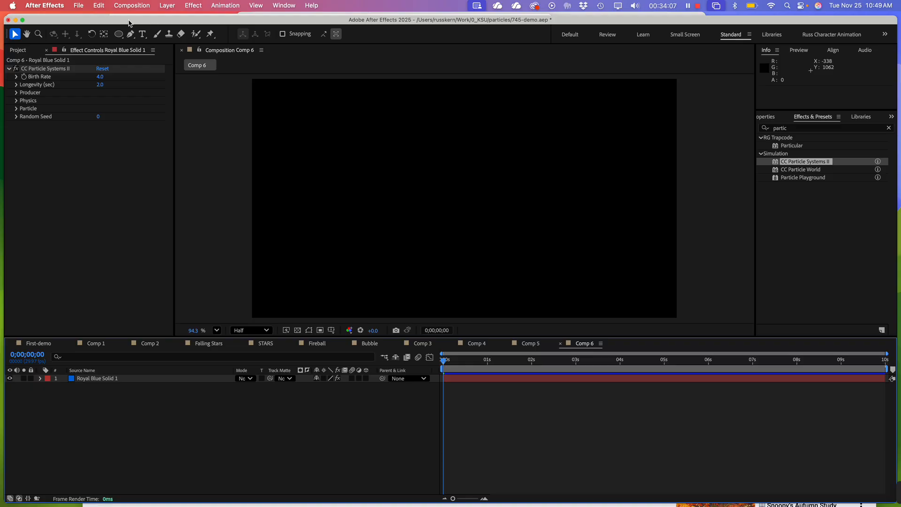
{"action": "left_click", "coordinate": [131, 33]}
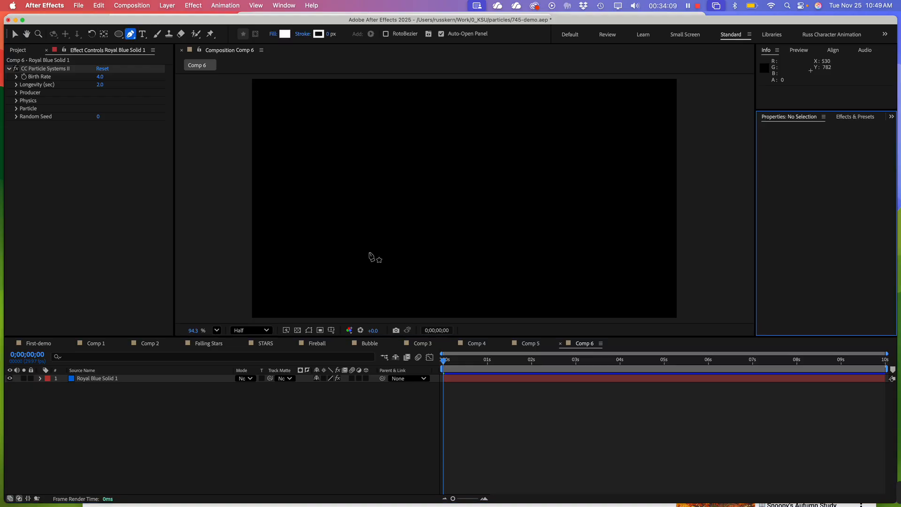
{"action": "left_click", "coordinate": [314, 195]}
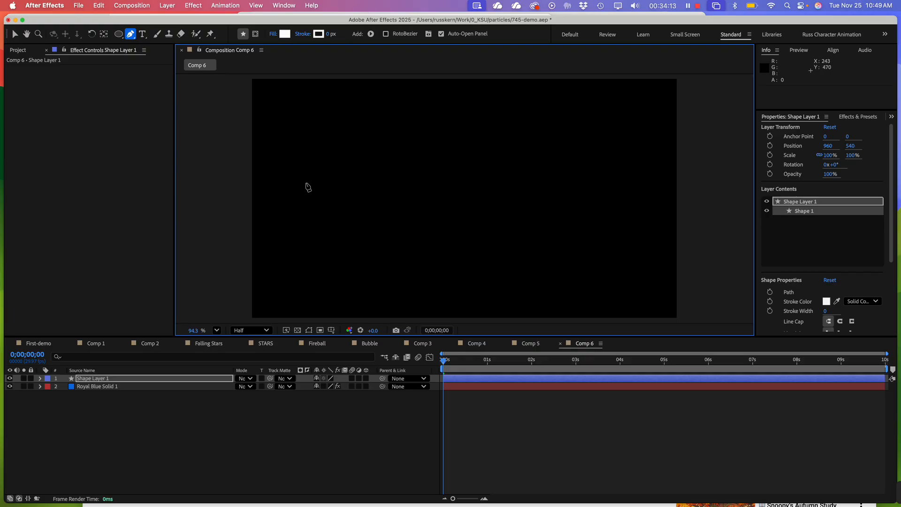
{"action": "left_click_drag", "start_coordinate": [306, 184], "coordinate": [306, 211]}
{"action": "key", "text": "super+z"}
{"action": "key", "text": "super+z"}
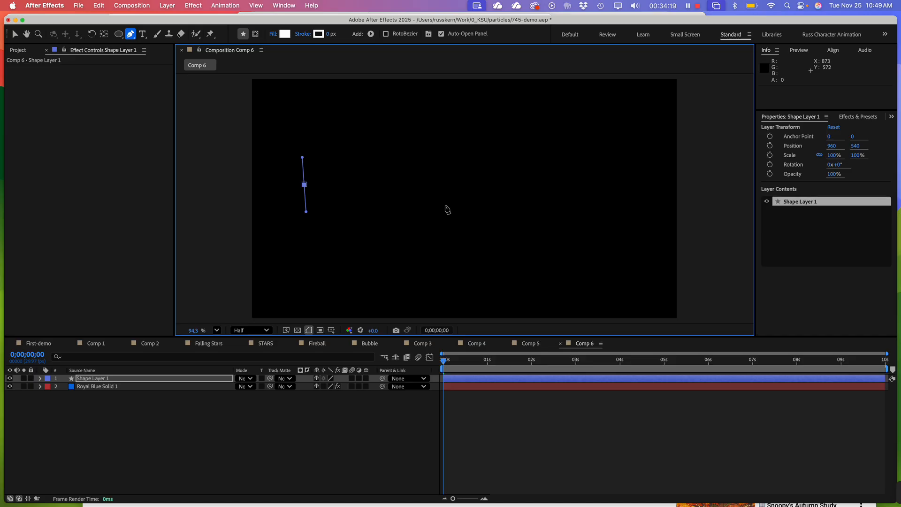
{"action": "left_click_drag", "start_coordinate": [458, 206], "coordinate": [566, 146]}
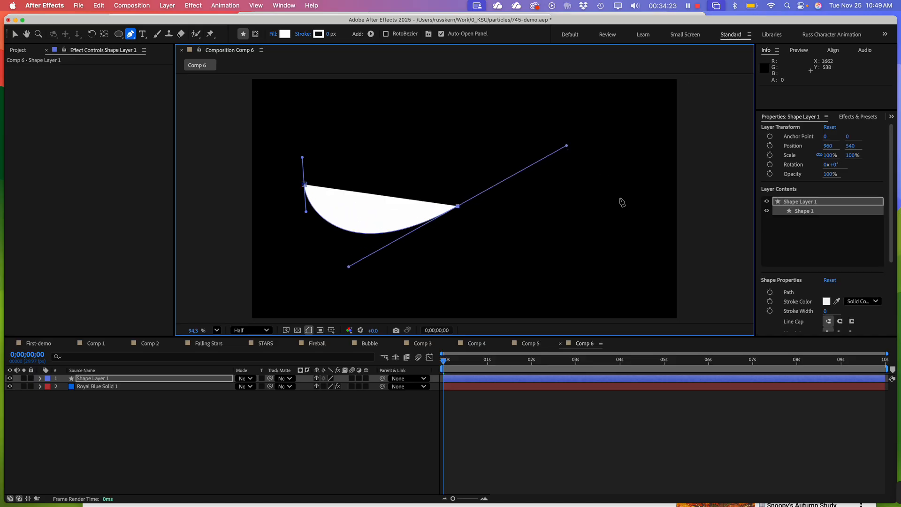
{"action": "left_click", "coordinate": [625, 196]}
{"action": "left_click_drag", "start_coordinate": [625, 198], "coordinate": [629, 243]}
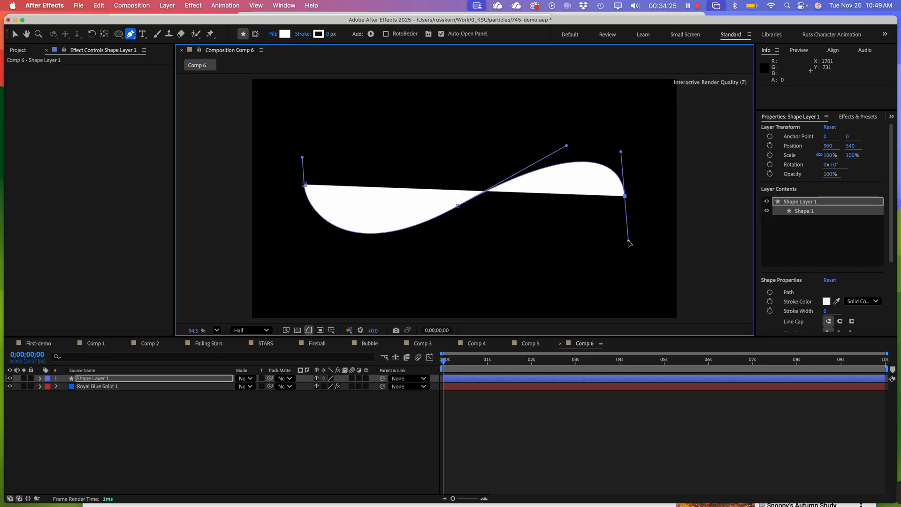
{"action": "left_click_drag", "start_coordinate": [462, 197], "coordinate": [361, 130]}
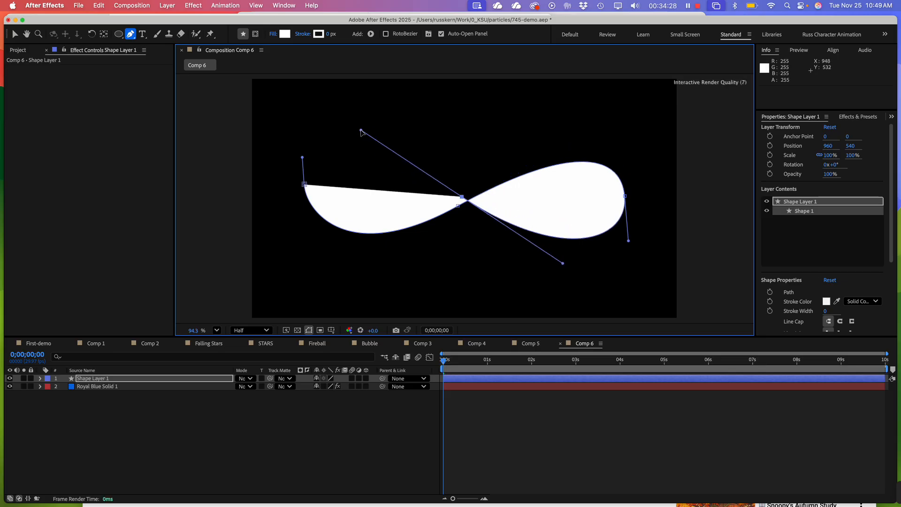
{"action": "left_click", "coordinate": [304, 186]}
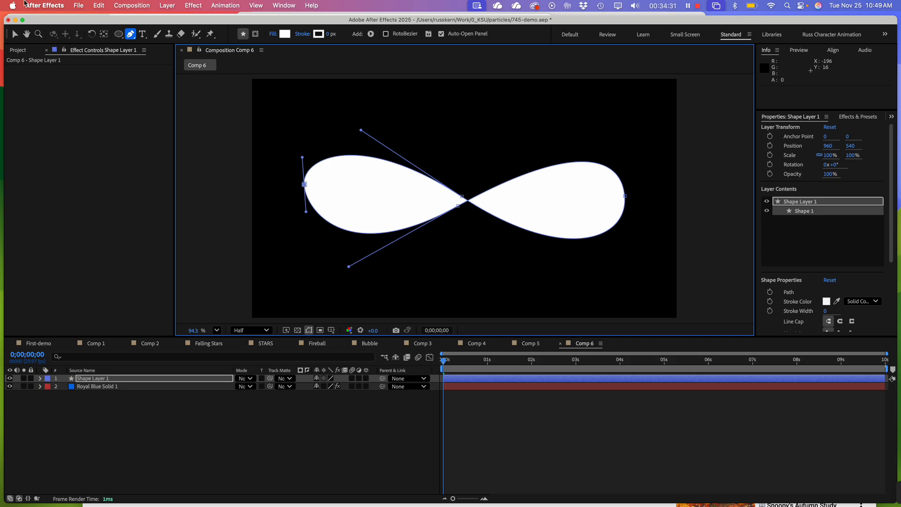
Refine the figure-eight by lengthening the leftmost point's upper handle, shifting a centre point up, and moving the rightmost point slightly outward
{"action": "left_click", "coordinate": [15, 35]}
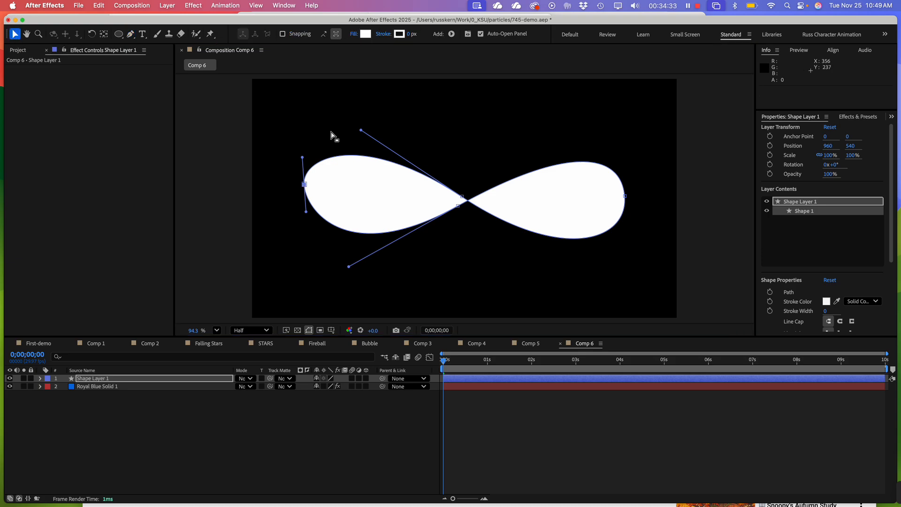
{"action": "left_click_drag", "start_coordinate": [301, 158], "coordinate": [303, 146]}
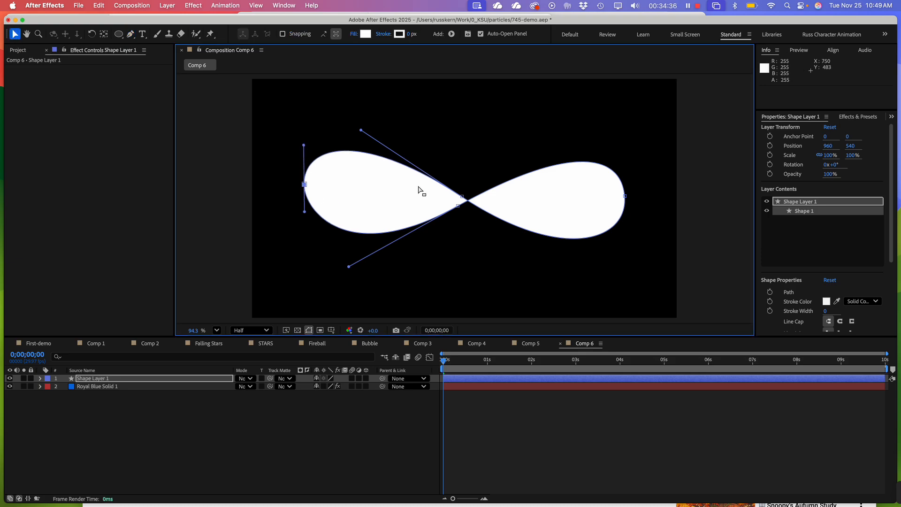
{"action": "left_click_drag", "start_coordinate": [458, 206], "coordinate": [466, 195]}
{"action": "left_click", "coordinate": [462, 199]}
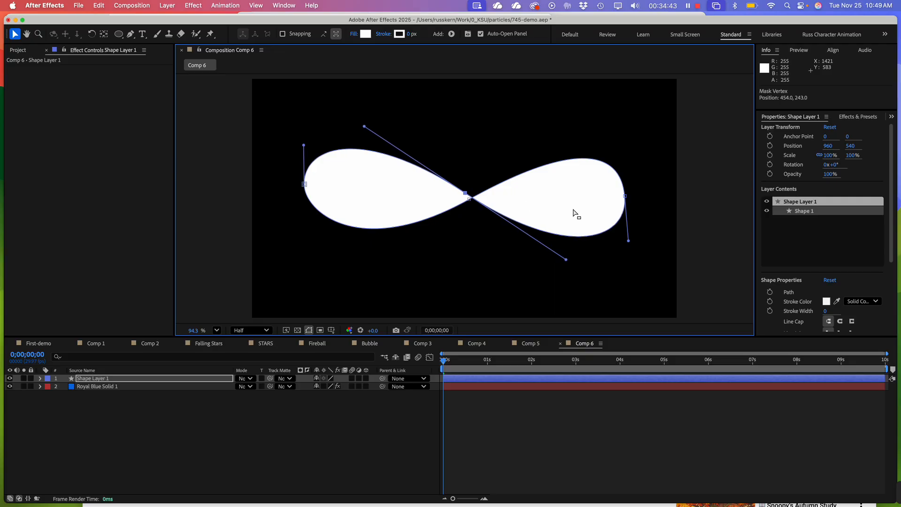
{"action": "left_click_drag", "start_coordinate": [626, 198], "coordinate": [633, 197]}
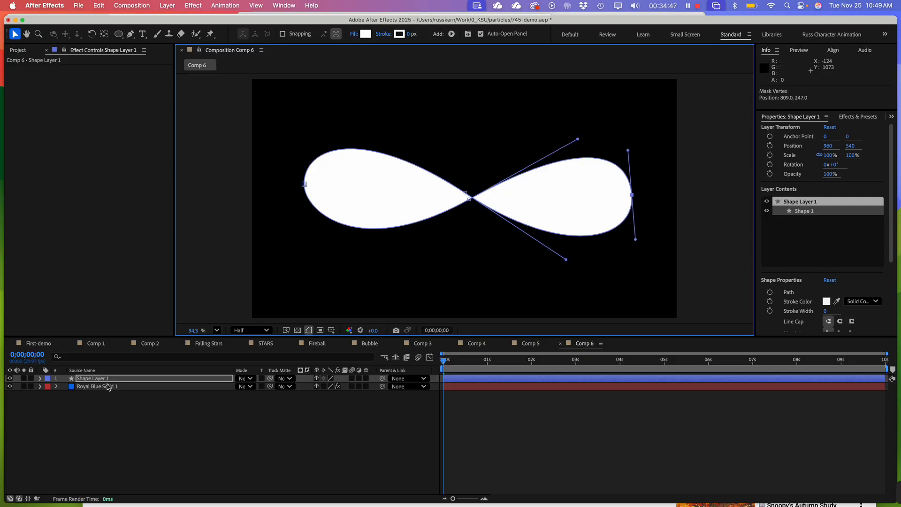
Reveal Path 1 in Shape 1 of Shape Layer 1, copy its Path property, and collapse the layer
{"action": "left_click", "coordinate": [98, 400]}
{"action": "left_click", "coordinate": [40, 379]}
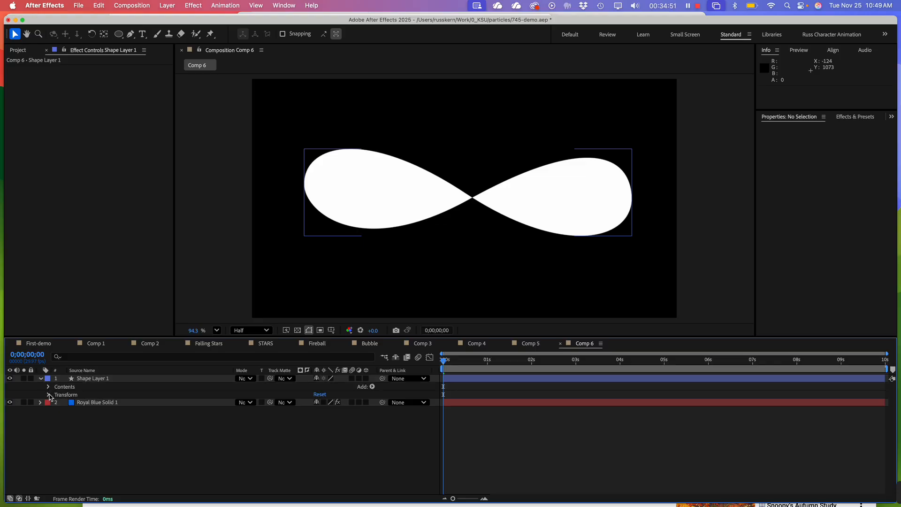
{"action": "left_click", "coordinate": [48, 387]}
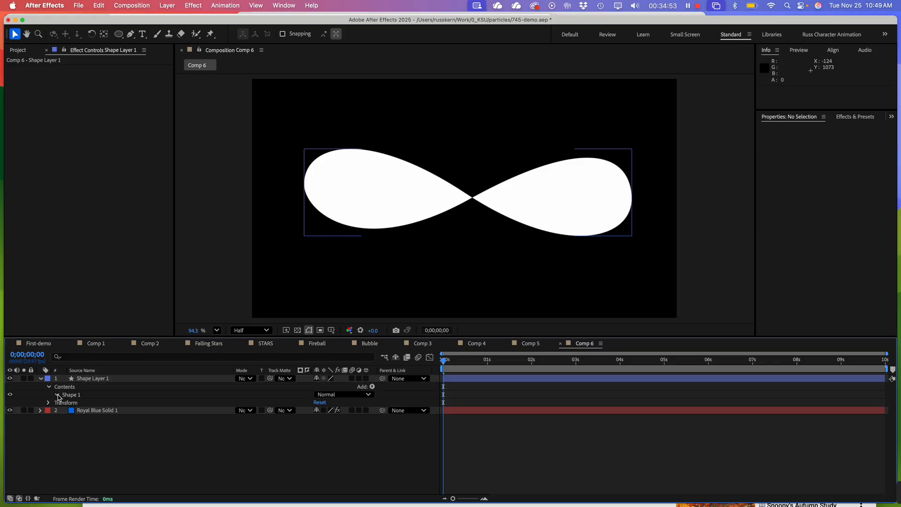
{"action": "left_click", "coordinate": [57, 395]}
{"action": "left_click", "coordinate": [75, 404]}
{"action": "left_click", "coordinate": [65, 402]}
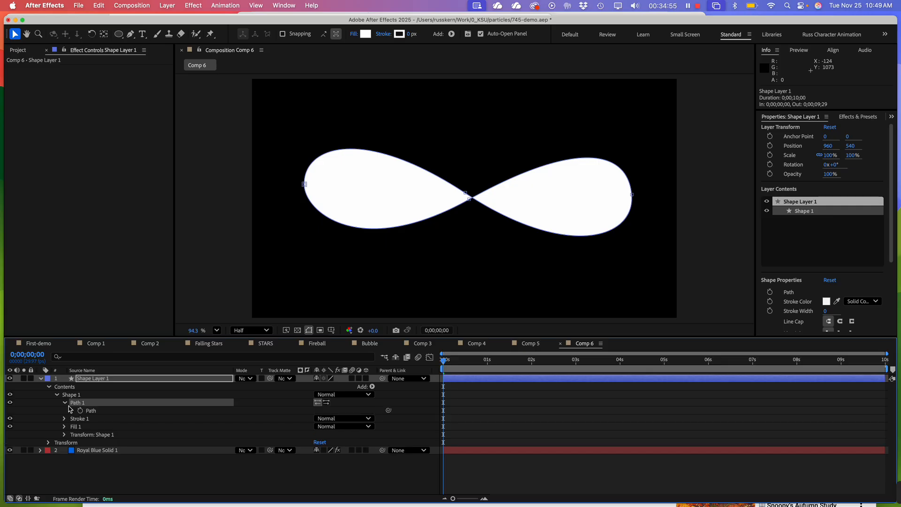
{"action": "left_click", "coordinate": [91, 411]}
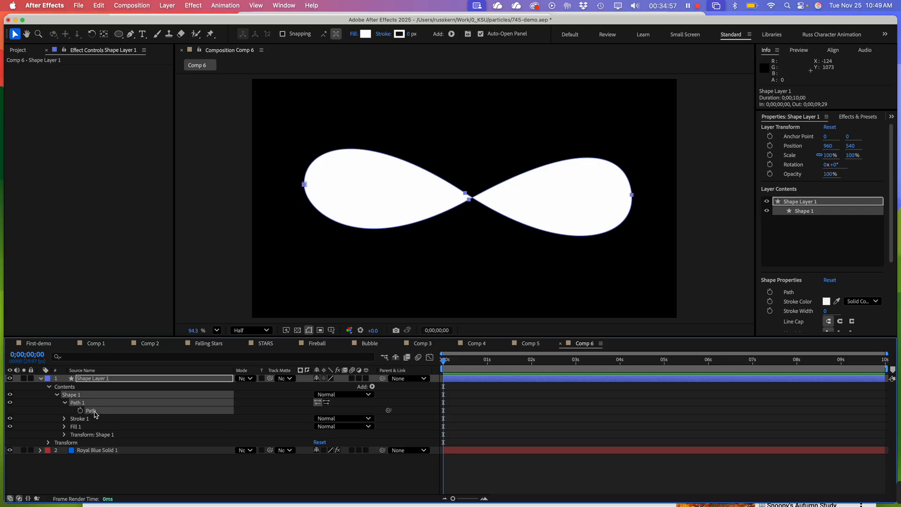
{"action": "left_click", "coordinate": [41, 379]}
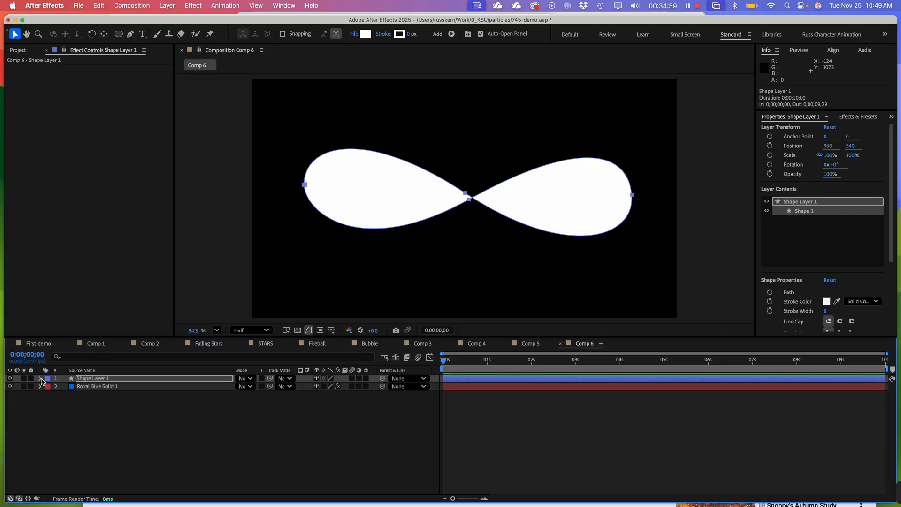
{"action": "left_click", "coordinate": [68, 424]}
Paste the copied path into the Producer Position of CC Particle Systems II on Royal Blue Solid 1
{"action": "left_click", "coordinate": [89, 387]}
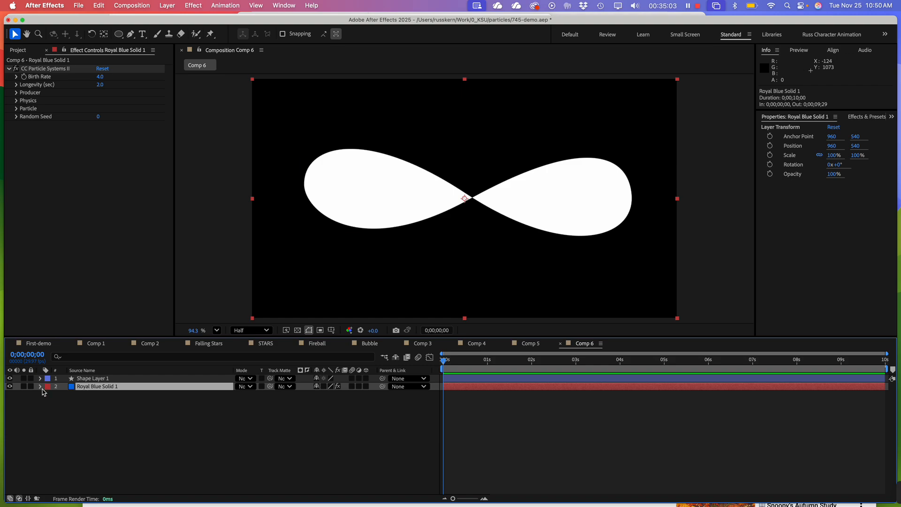
{"action": "left_click", "coordinate": [40, 386]}
{"action": "left_click", "coordinate": [49, 395]}
{"action": "left_click", "coordinate": [57, 403]}
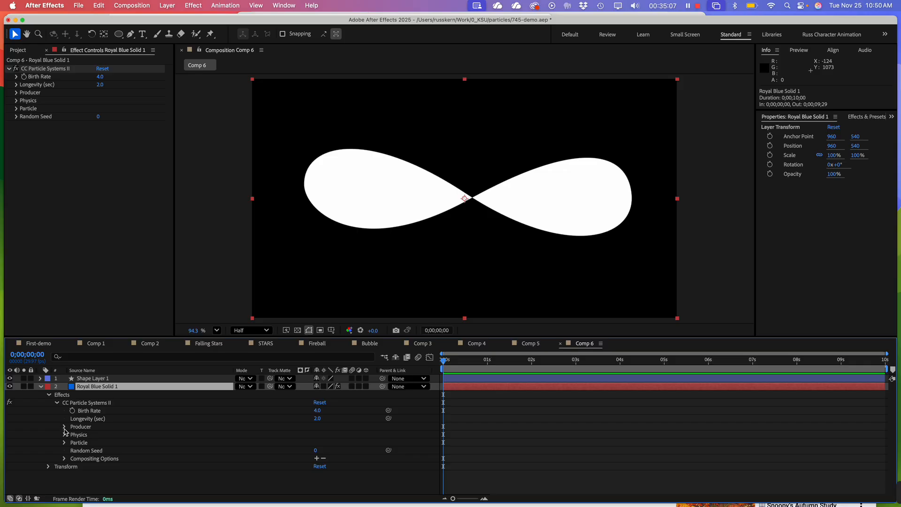
{"action": "left_click", "coordinate": [65, 427]}
{"action": "left_click", "coordinate": [113, 437]}
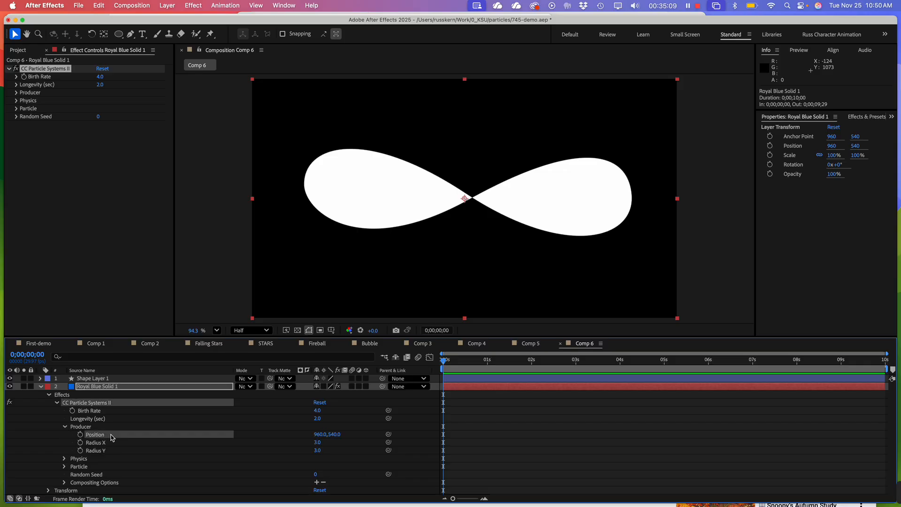
{"action": "key", "text": "cmd+v"}
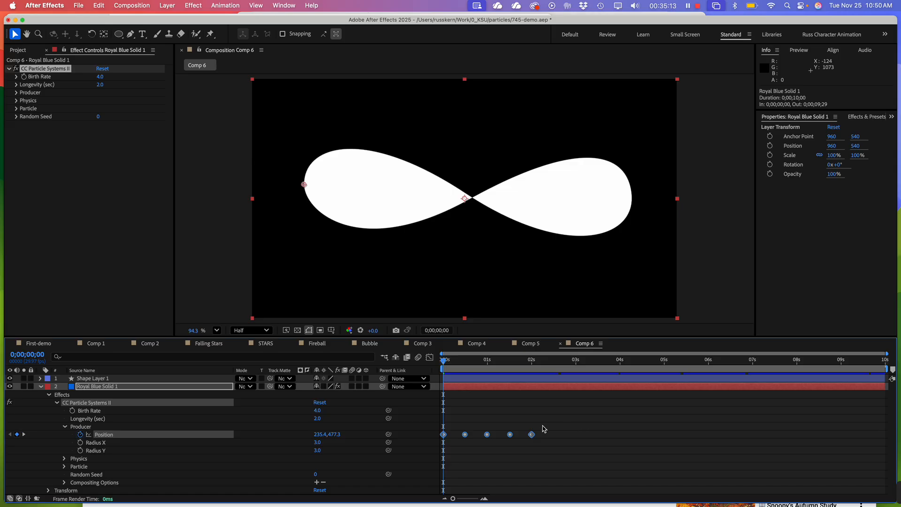
Select all Producer Position keyframes and stretch them proportionally so the last one falls at about 7 seconds
{"action": "left_click", "coordinate": [535, 439]}
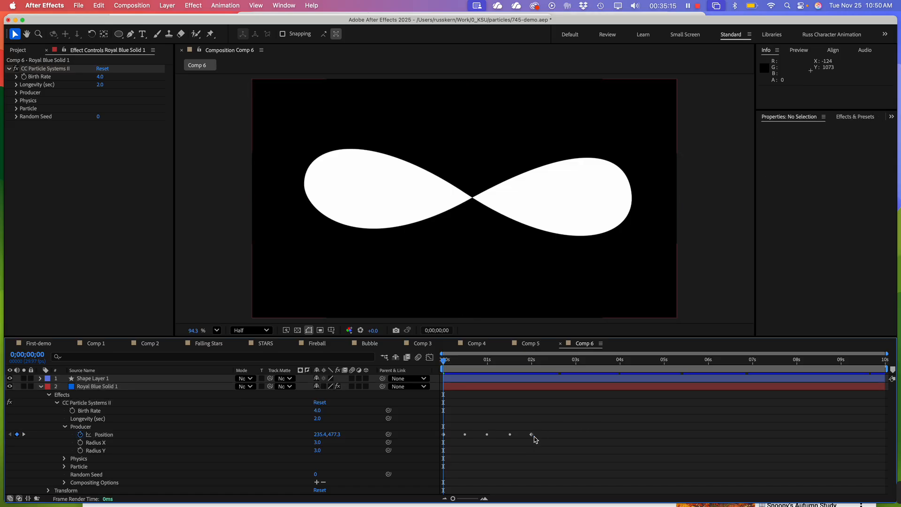
{"action": "left_click_drag", "start_coordinate": [535, 431], "coordinate": [437, 454]}
{"action": "left_click_drag", "start_coordinate": [534, 438], "coordinate": [619, 433]}
{"action": "key", "text": "super+z"}
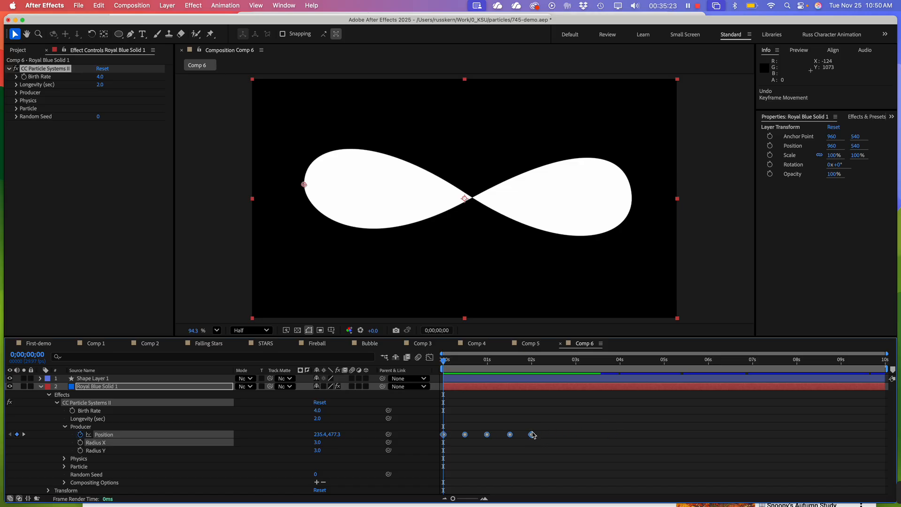
{"action": "left_click_drag", "start_coordinate": [533, 434], "coordinate": [753, 427]}
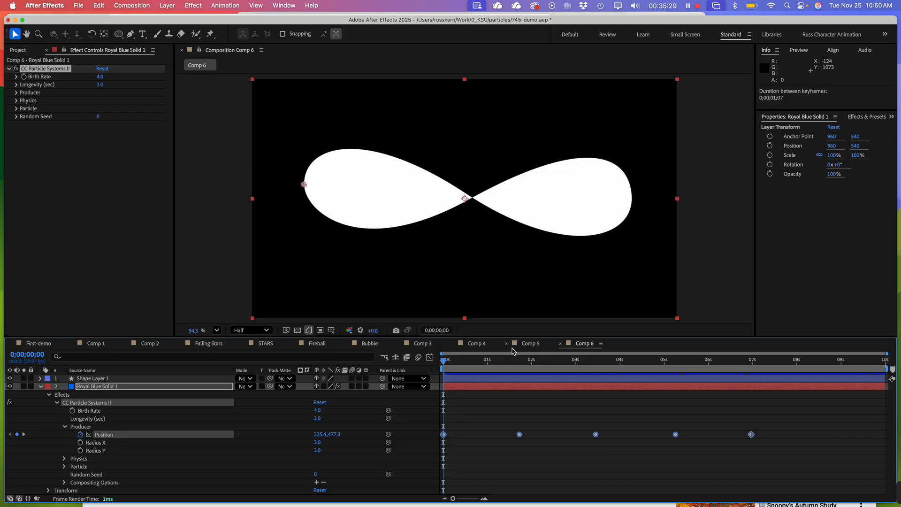
Hide Shape Layer 1, preview the animation, and compress the Position keyframes proportionally so the last one falls at about 3.6 seconds
{"action": "left_click", "coordinate": [10, 379]}
{"action": "key", "text": "space"}
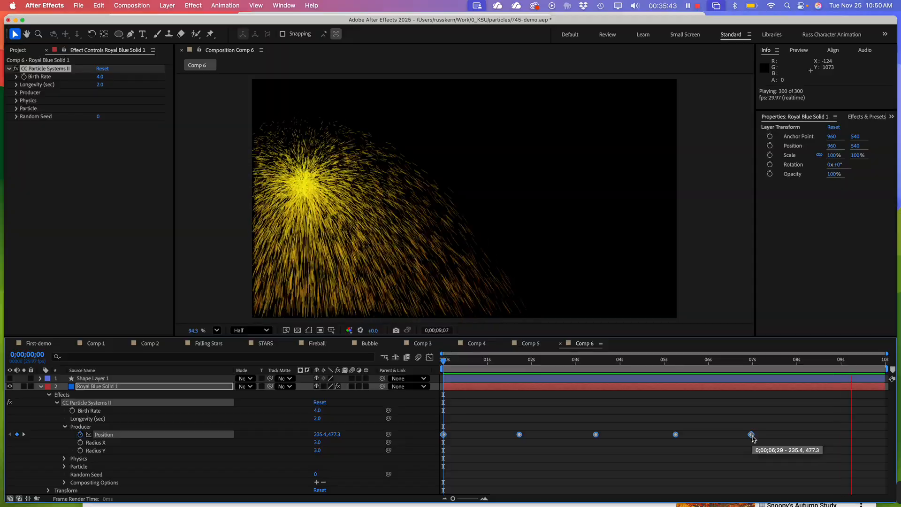
{"action": "left_click_drag", "start_coordinate": [751, 435], "coordinate": [602, 435]}
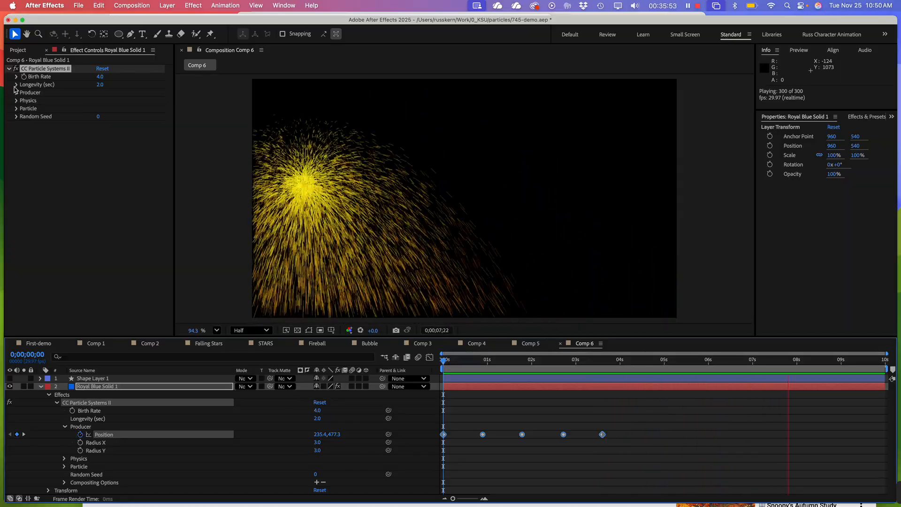
Reduce the particle Gravity in Physics to 0.1
{"action": "left_click", "coordinate": [15, 101]}
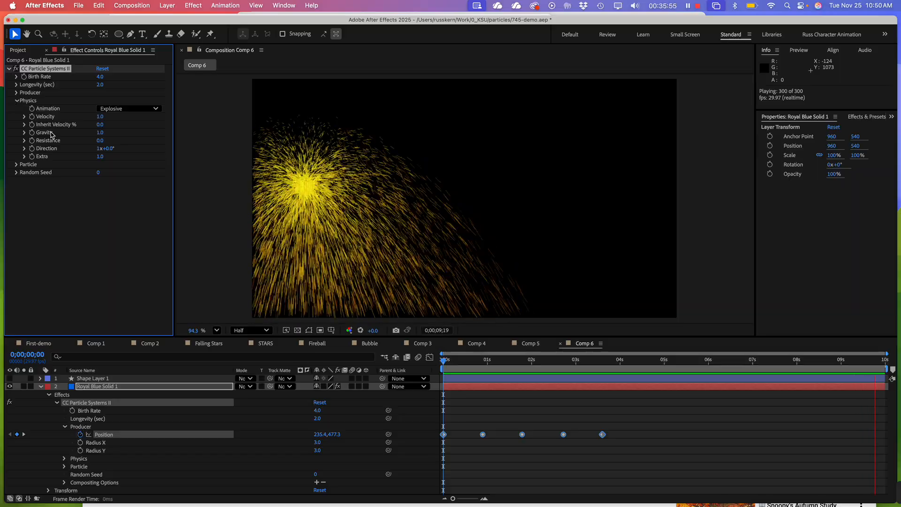
{"action": "left_click", "coordinate": [24, 133]}
{"action": "left_click_drag", "start_coordinate": [128, 148], "coordinate": [104, 149]}
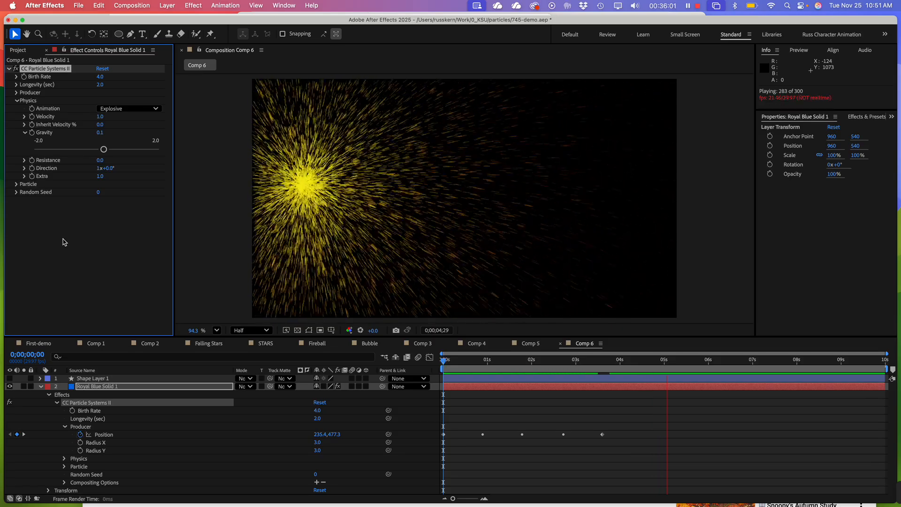
Change the Particle Type to Faded Sphere
{"action": "left_click", "coordinate": [16, 185]}
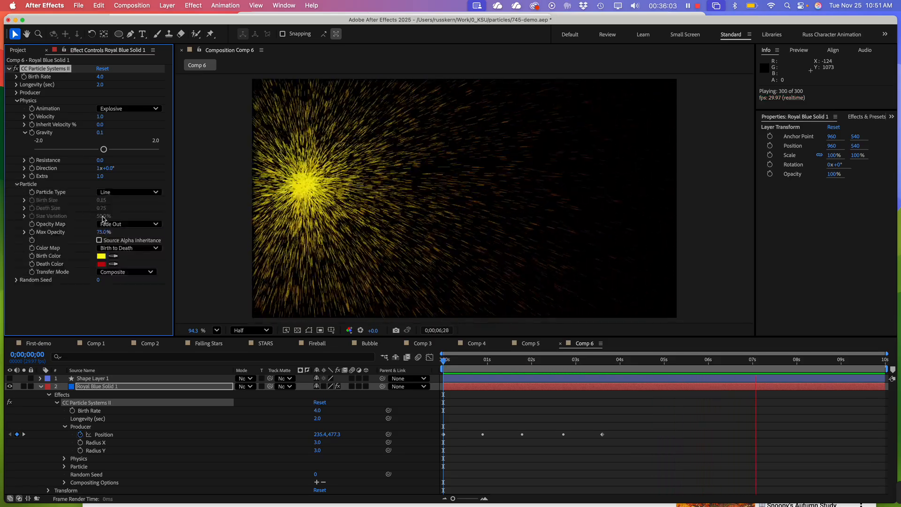
{"action": "left_click", "coordinate": [121, 195]}
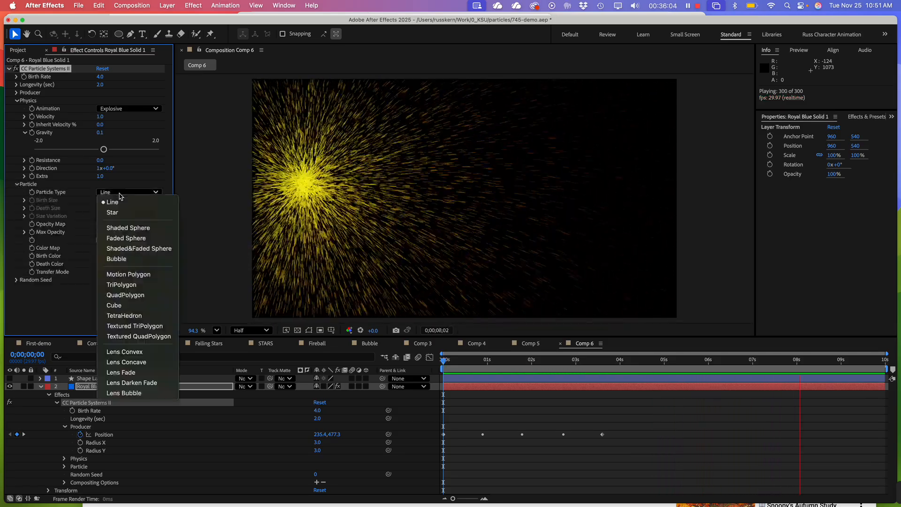
{"action": "left_click", "coordinate": [138, 240]}
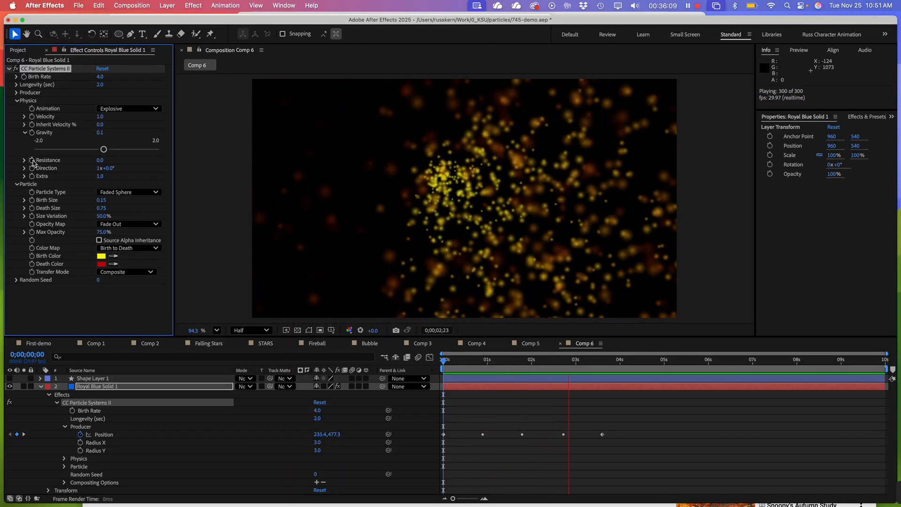
Set the Physics animation type to Fire and increase the particles' Birth Size to 0.44
{"action": "left_click", "coordinate": [134, 108]}
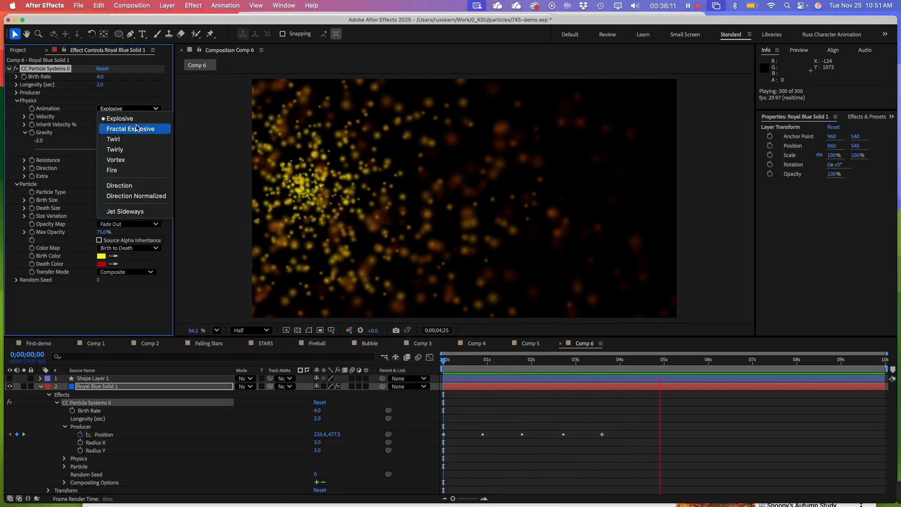
{"action": "left_click", "coordinate": [136, 170]}
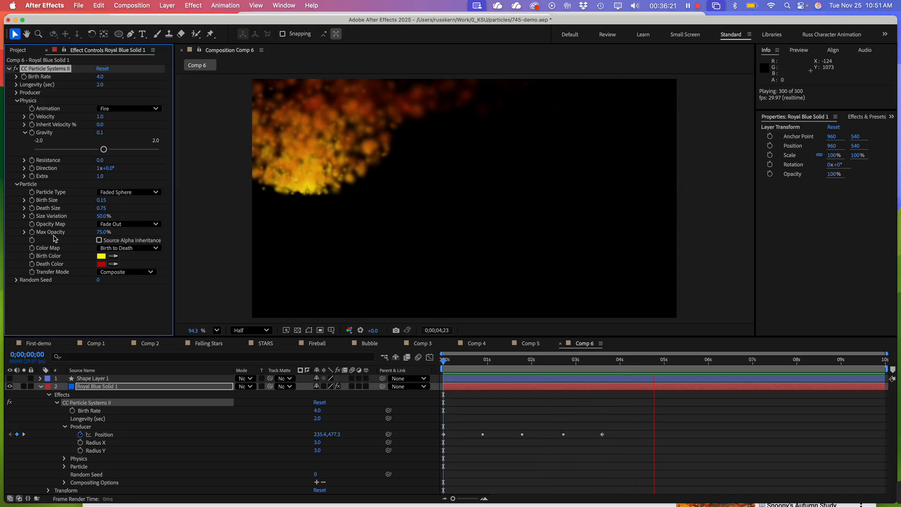
{"action": "left_click", "coordinate": [24, 201]}
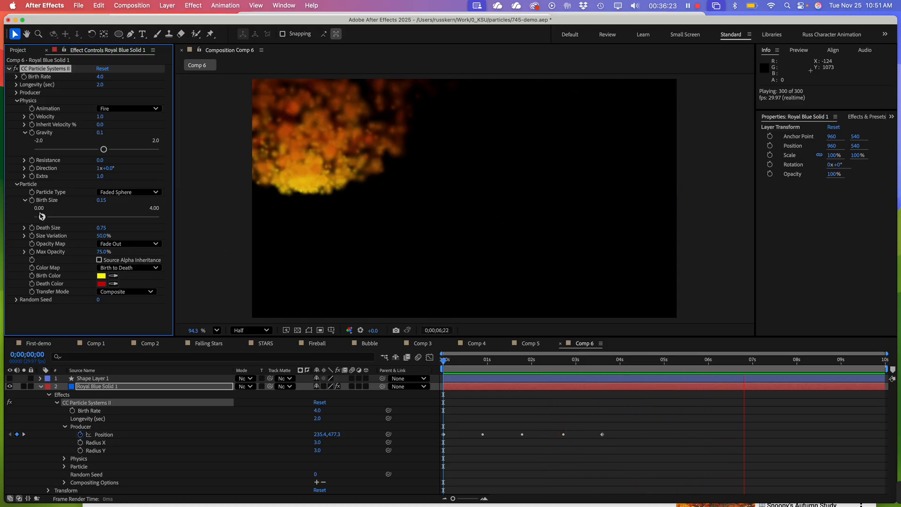
{"action": "left_click_drag", "start_coordinate": [44, 218], "coordinate": [50, 219]}
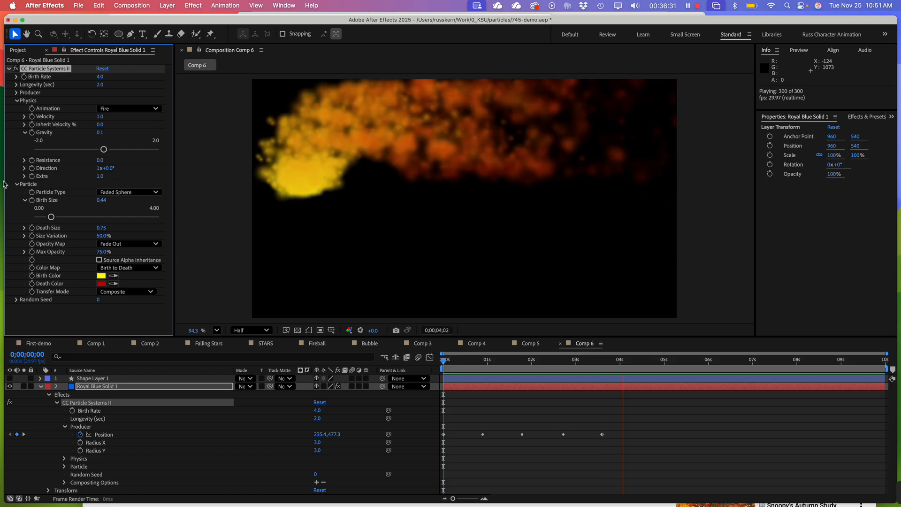
Set the fire particles' Resistance to 13.9 and their Longevity to 2.6 seconds
{"action": "left_click", "coordinate": [24, 160]}
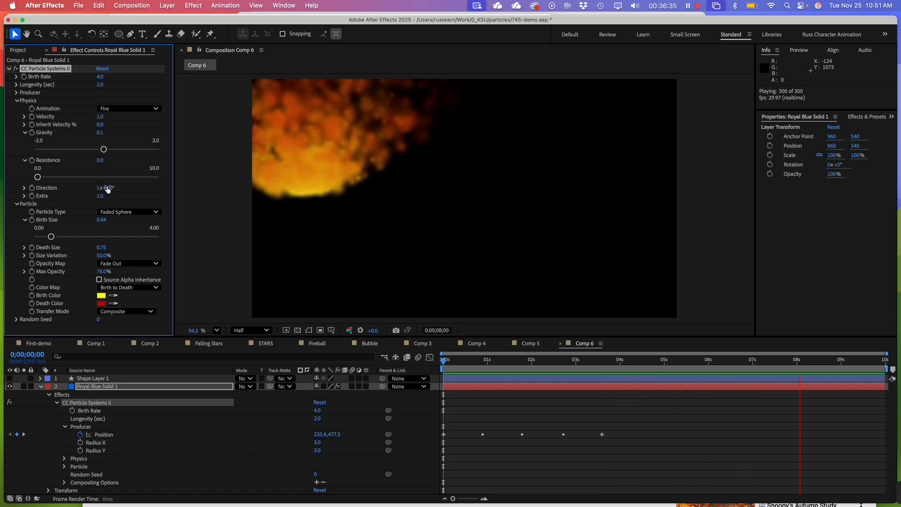
{"action": "left_click_drag", "start_coordinate": [38, 178], "coordinate": [70, 182]}
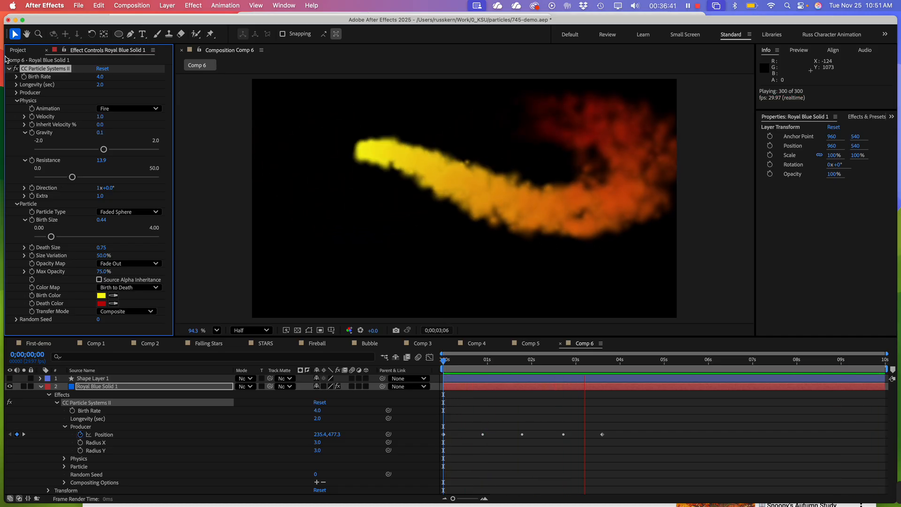
{"action": "left_click", "coordinate": [17, 85]}
{"action": "left_click_drag", "start_coordinate": [95, 100], "coordinate": [115, 102]}
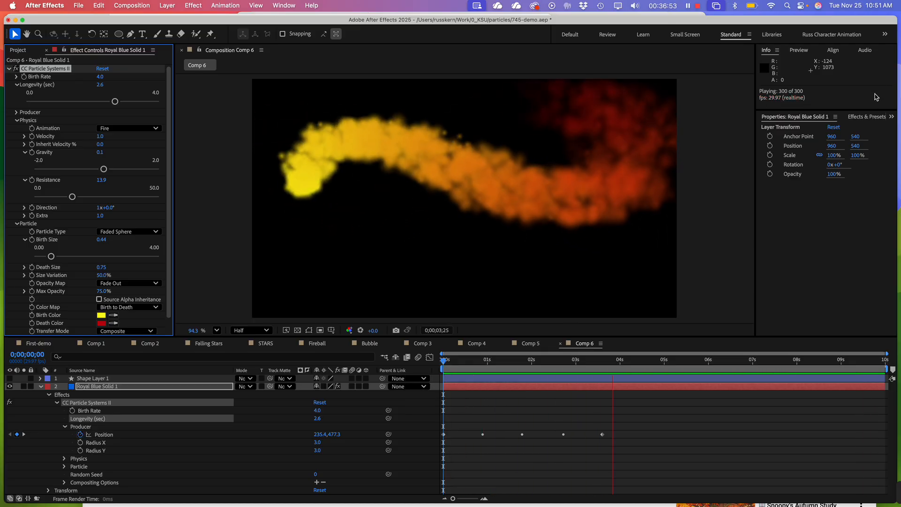
Search the effects for "blur" and apply CC Vector Blur to Royal Blue Solid 1
{"action": "left_click", "coordinate": [867, 116]}
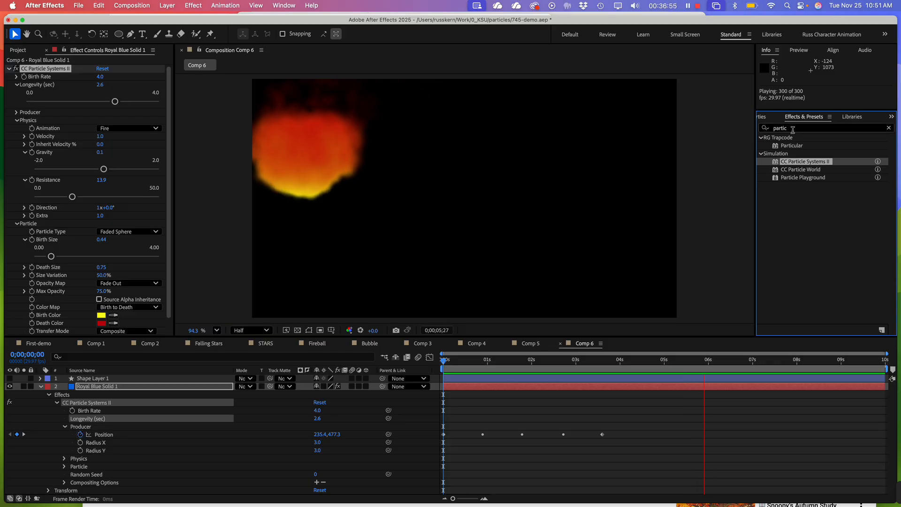
{"action": "left_click", "coordinate": [774, 127]}
{"action": "key", "text": "BackSpace"}
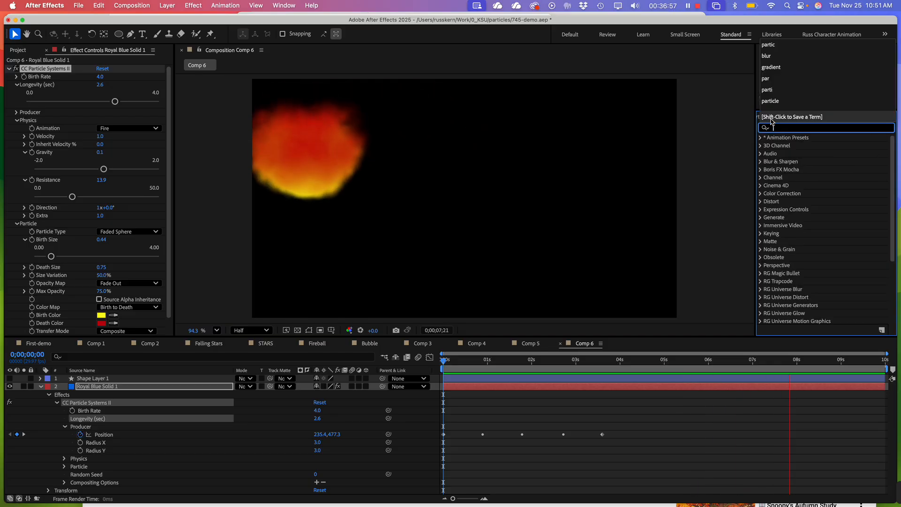
{"action": "type", "text": "blur"}
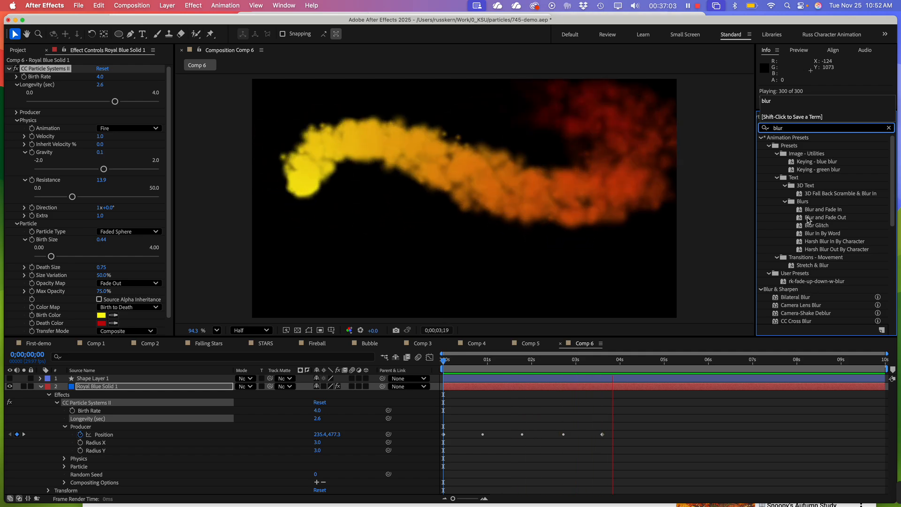
{"action": "scroll", "coordinate": [816, 230], "scroll_direction": "down", "scroll_amount": 7}
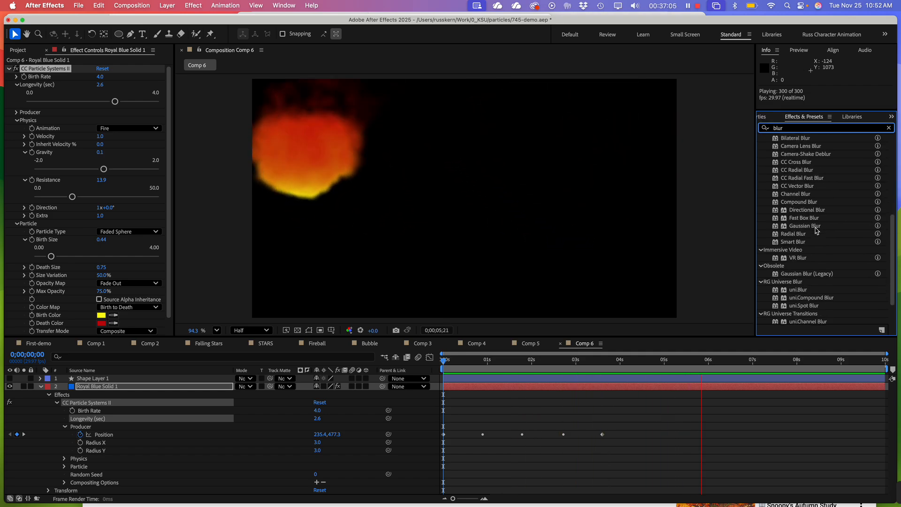
{"action": "left_click_drag", "start_coordinate": [805, 187], "coordinate": [143, 386]}
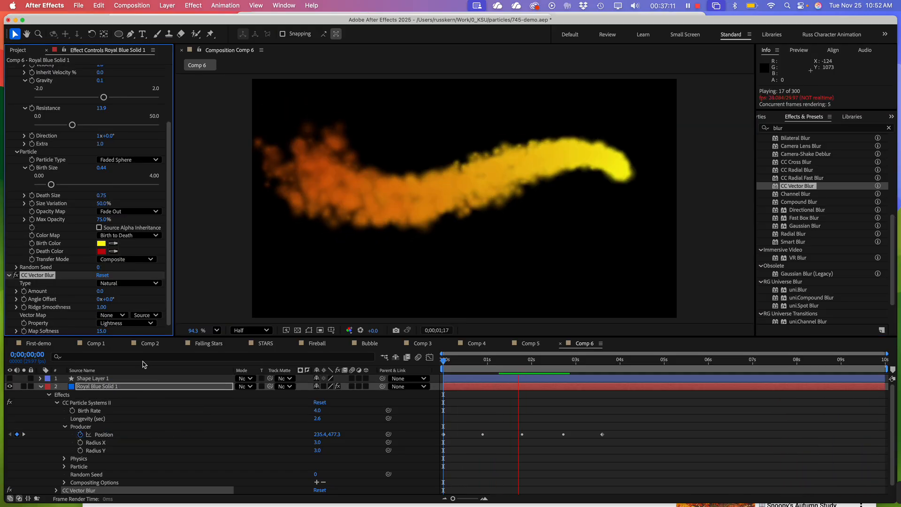
Collapse the CC Particle Systems II settings and set the CC Vector Blur Amount to 38
{"action": "scroll", "coordinate": [51, 66], "scroll_direction": "up", "scroll_amount": 5}
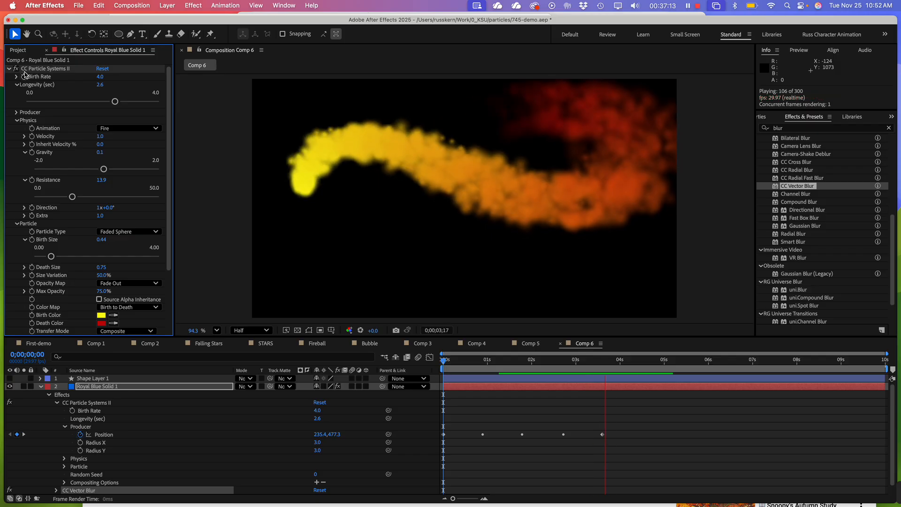
{"action": "left_click", "coordinate": [8, 69]}
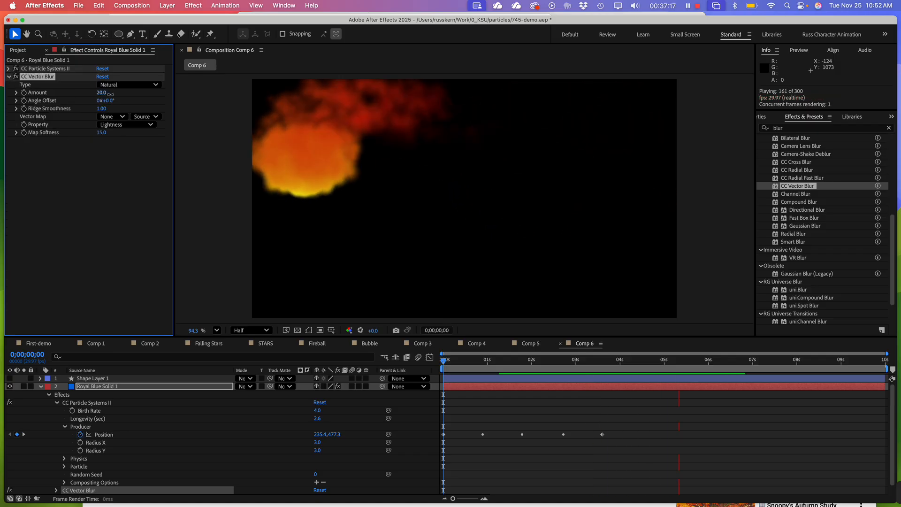
{"action": "left_click_drag", "start_coordinate": [111, 94], "coordinate": [121, 96]}
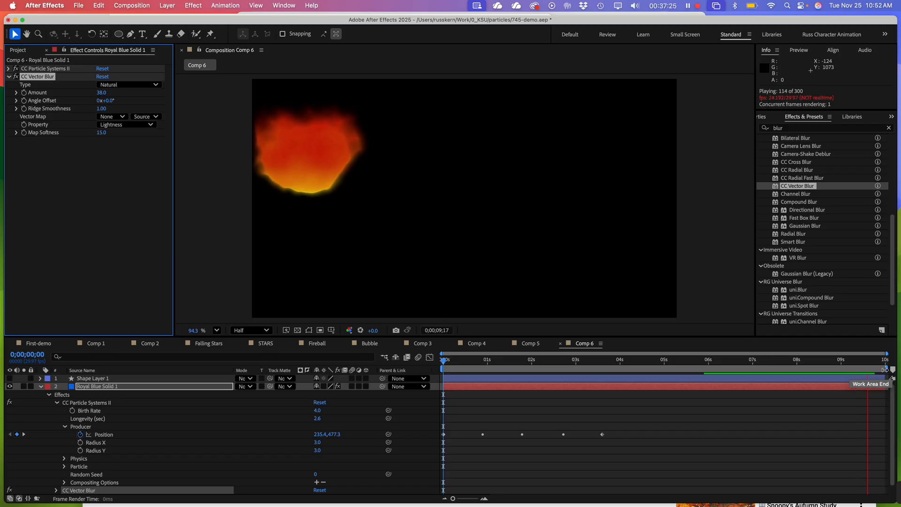
Shorten the work area to end at 0;00;04;27 and preview the vector-blurred fire trail
{"action": "left_click_drag", "start_coordinate": [885, 370], "coordinate": [665, 375]}
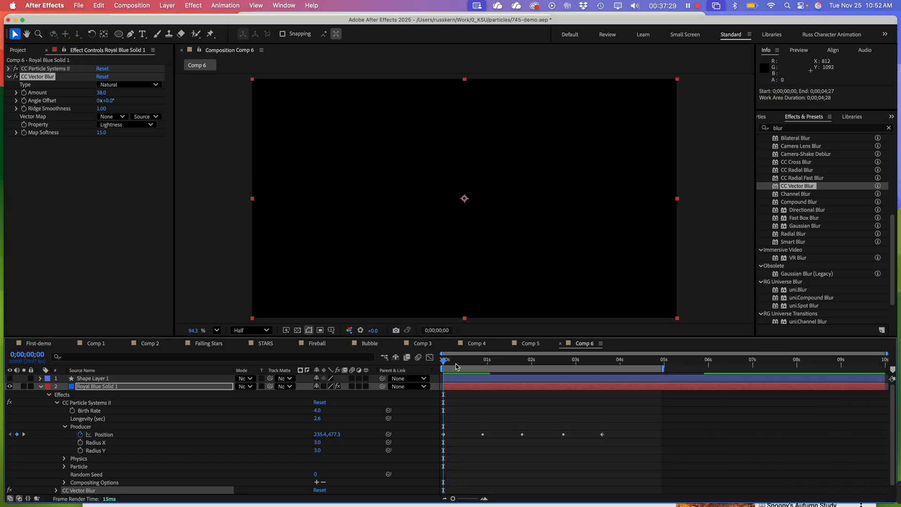
{"action": "key", "text": "space"}
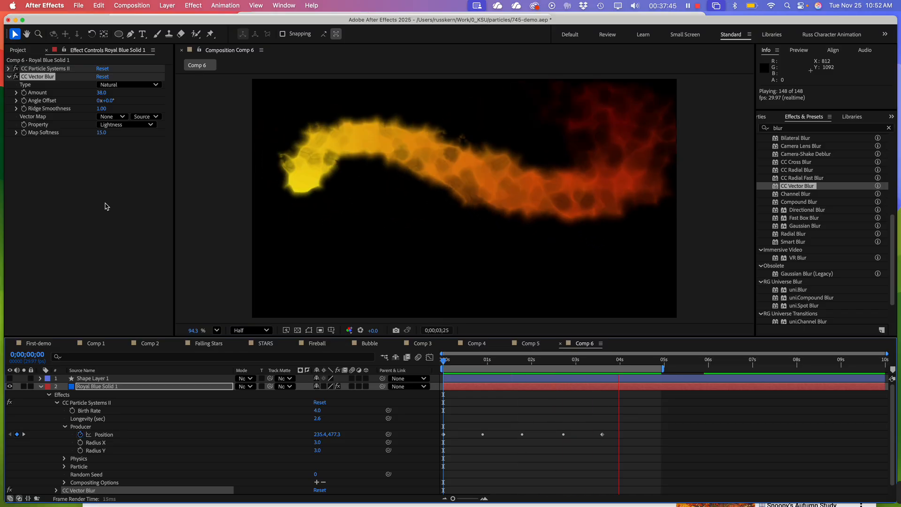
{"action": "left_click", "coordinate": [105, 207]}
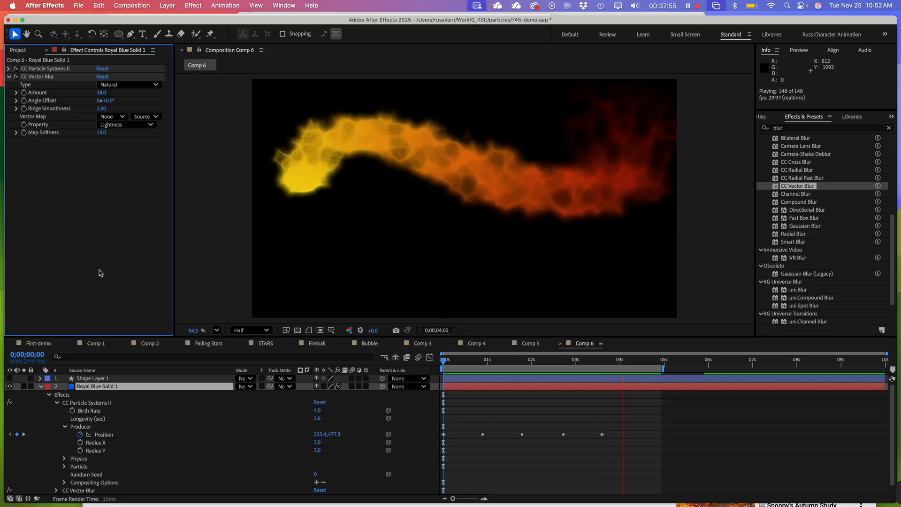
{"action": "key", "text": "space"}
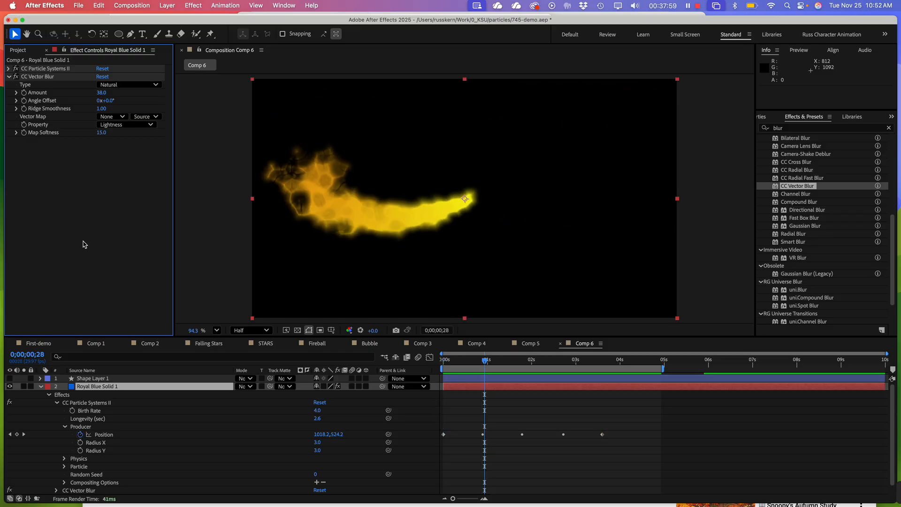
{"action": "right_click", "coordinate": [60, 221]}
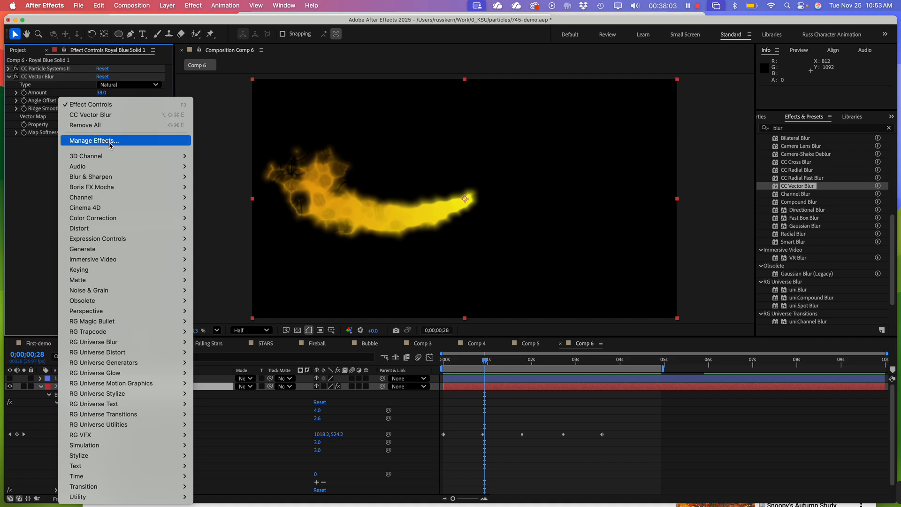
{"action": "mouse_move", "coordinate": [113, 158]}
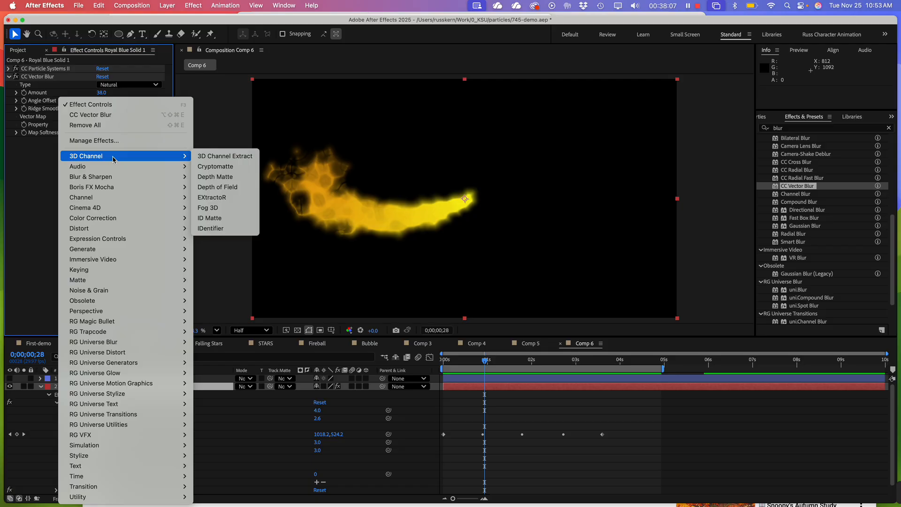
{"action": "right_click", "coordinate": [27, 191]}
{"action": "left_click", "coordinate": [16, 190]}
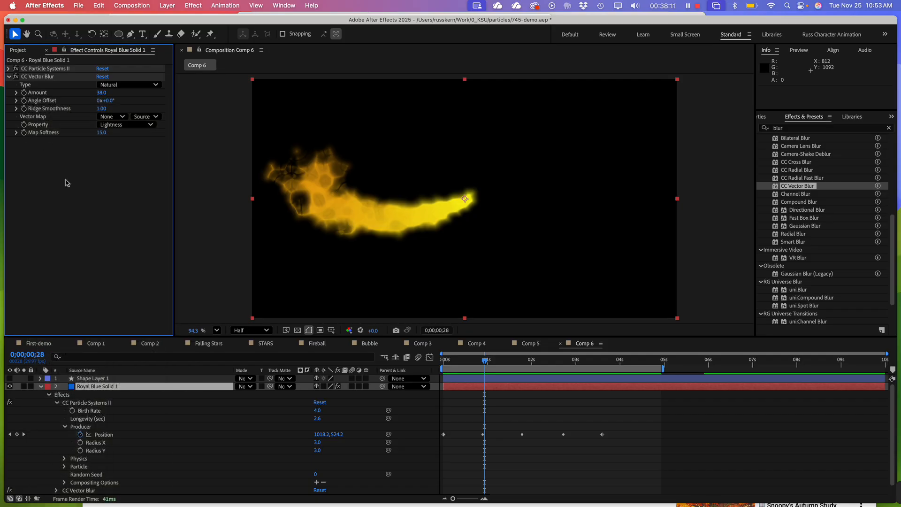
{"action": "right_click", "coordinate": [67, 182]}
{"action": "left_click", "coordinate": [31, 229]}
Create a new composition named Comp 7 at 1920x1080, 29.97 fps, with a 10-second duration
{"action": "left_click", "coordinate": [19, 49]}
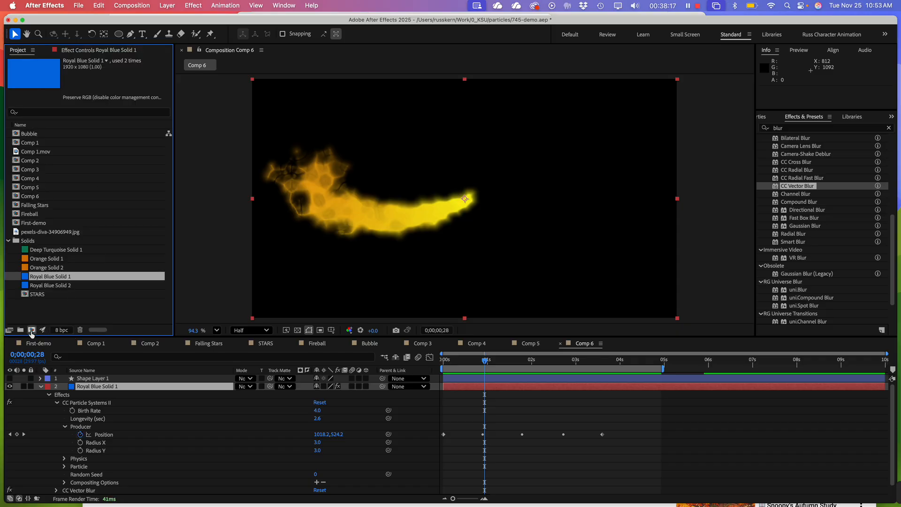
{"action": "left_click", "coordinate": [32, 330]}
{"action": "left_click", "coordinate": [567, 376]}
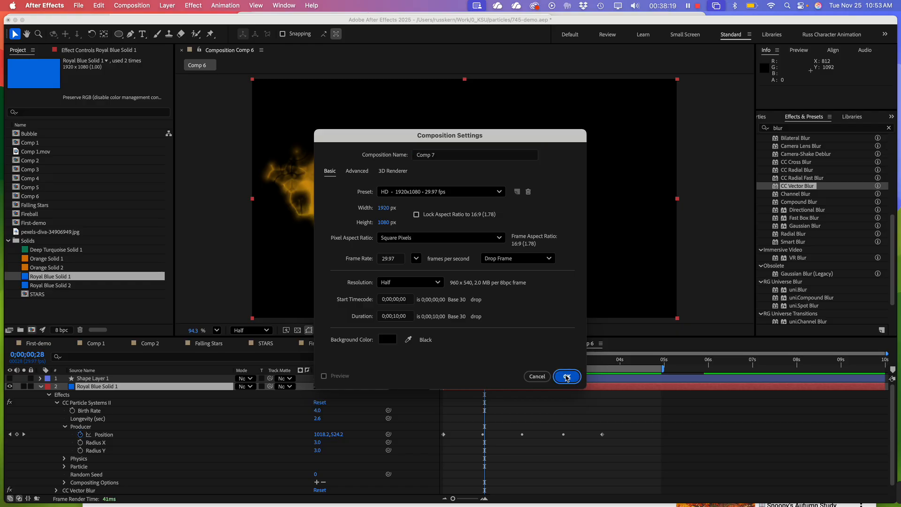
Add Orange Solid 2 to Comp 7 and apply the CC Particle World effect to it
{"action": "left_click", "coordinate": [781, 127]}
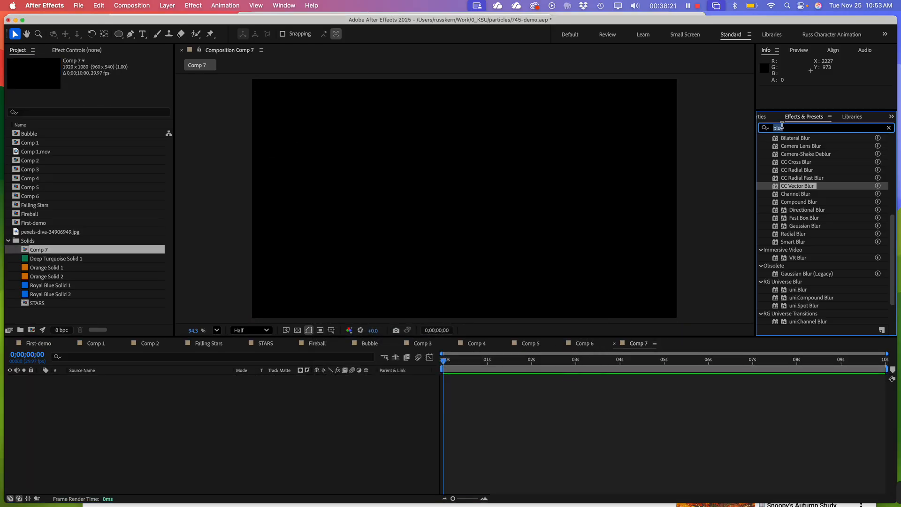
{"action": "type", "text": "par"}
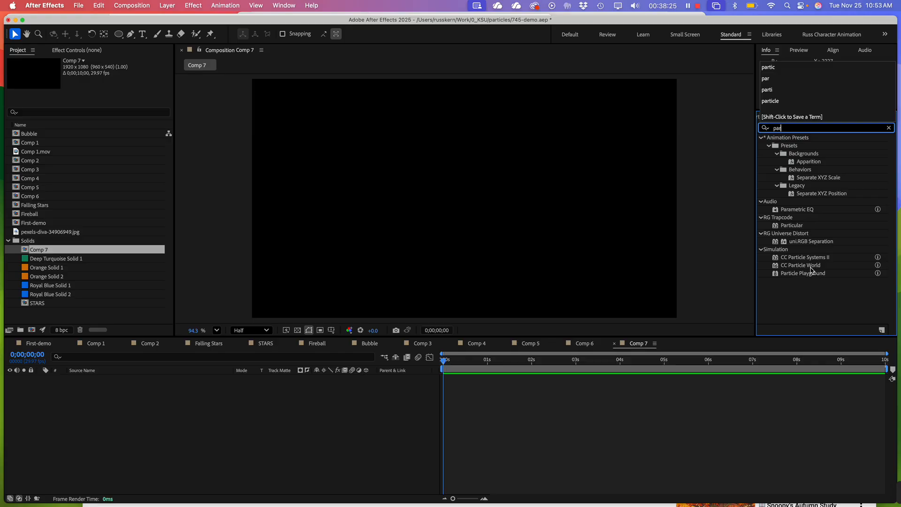
{"action": "left_click_drag", "start_coordinate": [811, 267], "coordinate": [873, 233]}
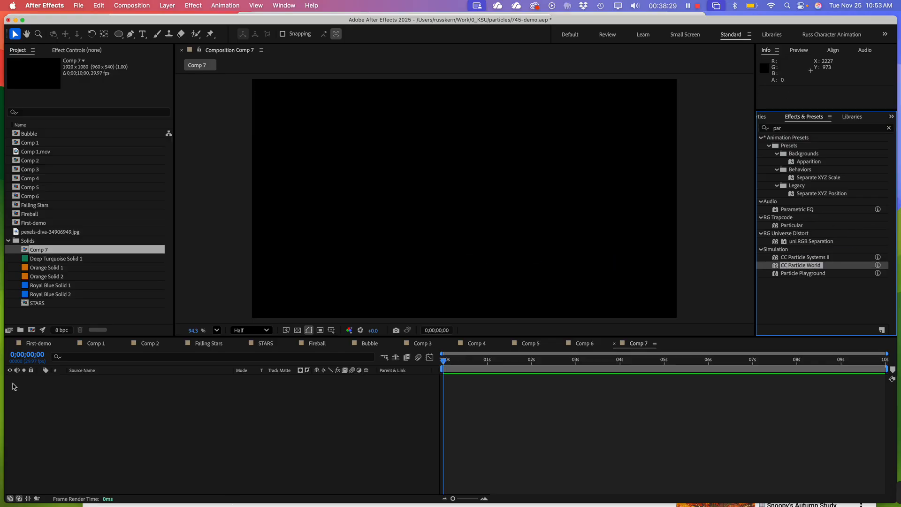
{"action": "left_click_drag", "start_coordinate": [47, 276], "coordinate": [90, 443]}
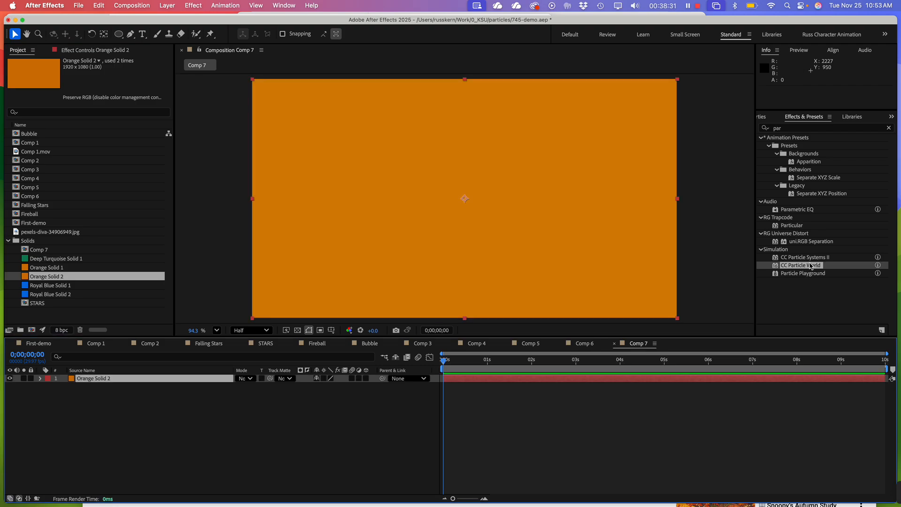
{"action": "left_click_drag", "start_coordinate": [816, 268], "coordinate": [455, 226]}
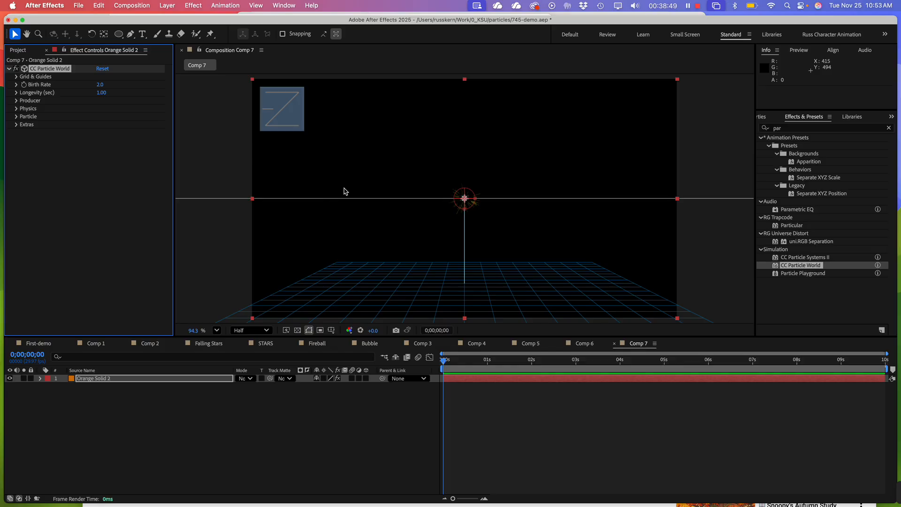
Preview the default CC Particle World animation and set the current time to 0;00;00;22
{"action": "key", "text": "XF86MonBrightnessUp"}
{"action": "key", "text": "space"}
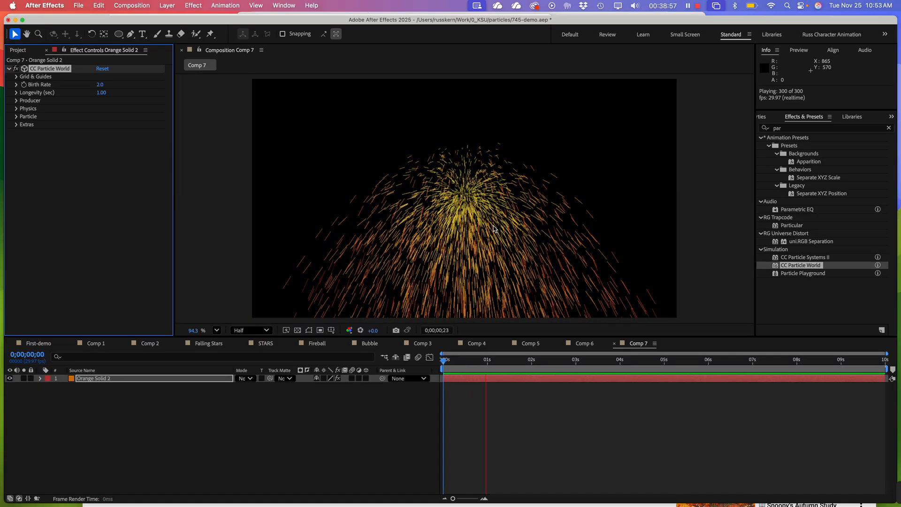
{"action": "left_click", "coordinate": [477, 428]}
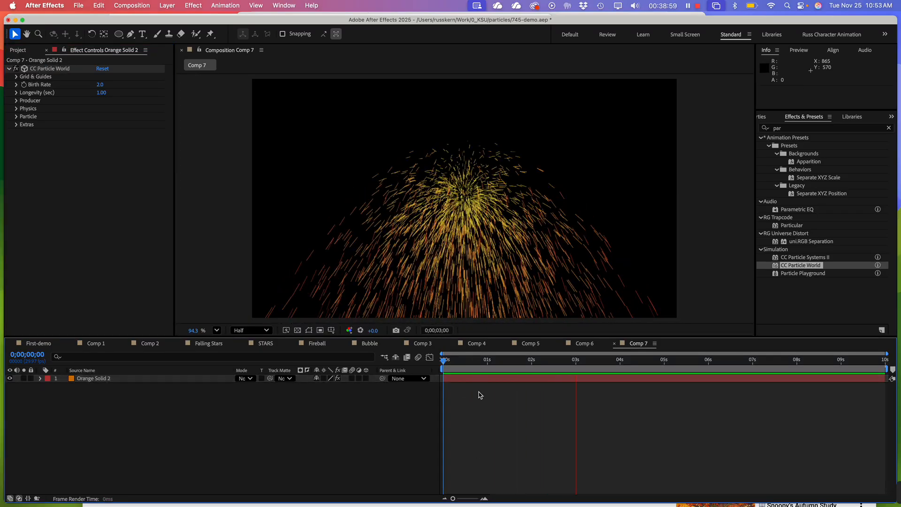
{"action": "mouse_move", "coordinate": [479, 361]}
{"action": "left_mouse_down"}
{"action": "mouse_move", "coordinate": [450, 361]}
{"action": "mouse_move", "coordinate": [476, 363]}
{"action": "left_mouse_up"}
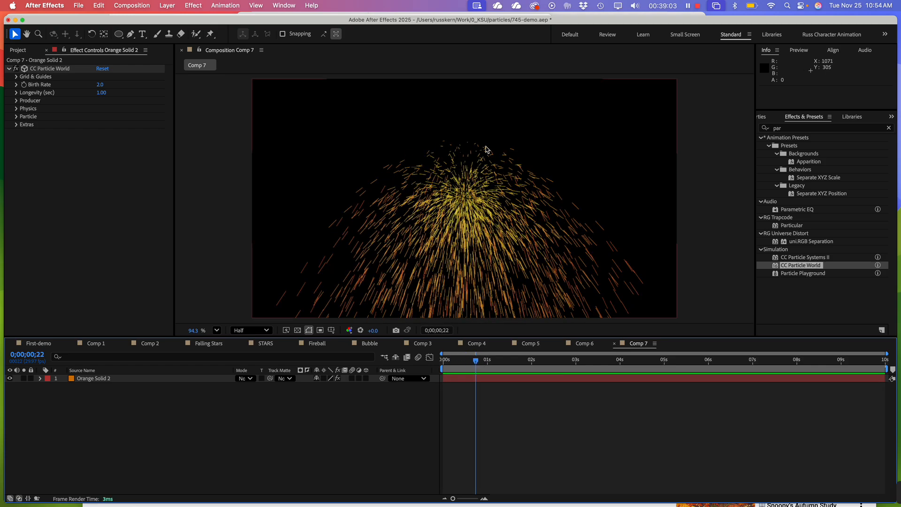
Using the effect's guides in the composition, widen the CC Particle World producer to Radius X 0.828 and raise it to Position Y -0.35
{"action": "left_click", "coordinate": [471, 203]}
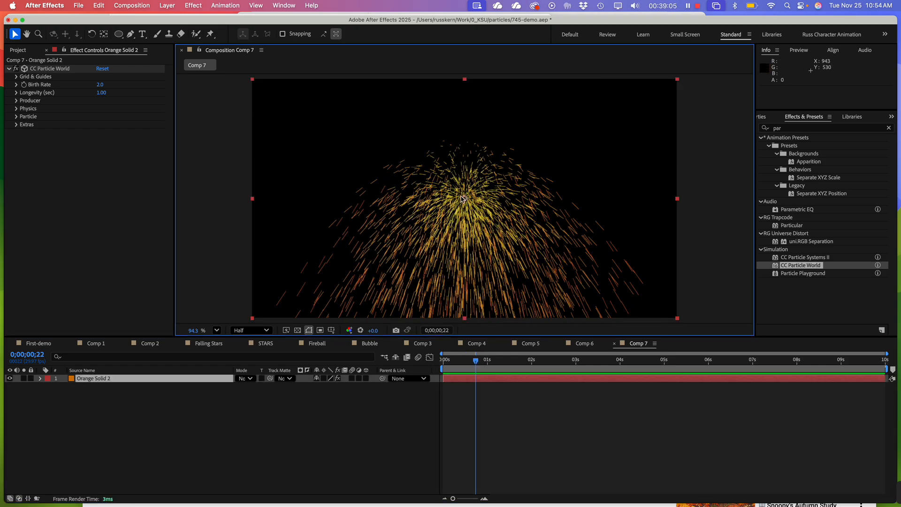
{"action": "left_click", "coordinate": [99, 228]}
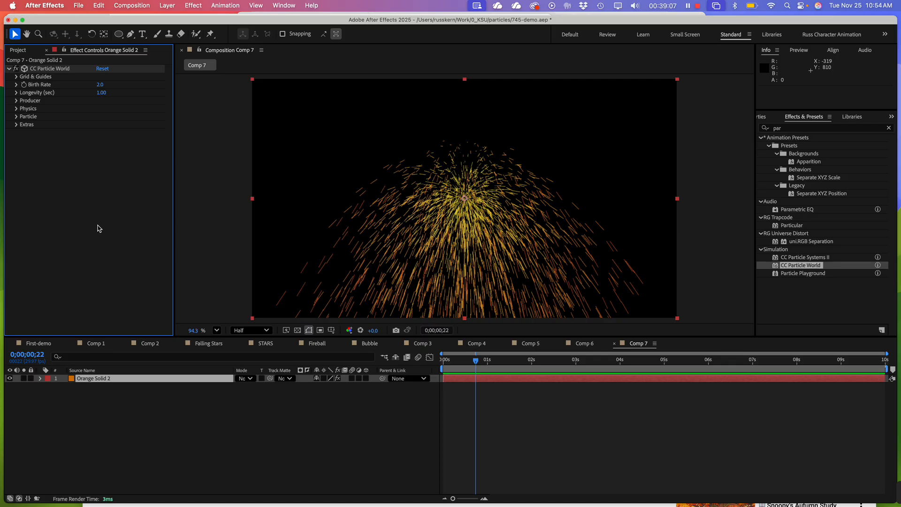
{"action": "left_click", "coordinate": [16, 100]}
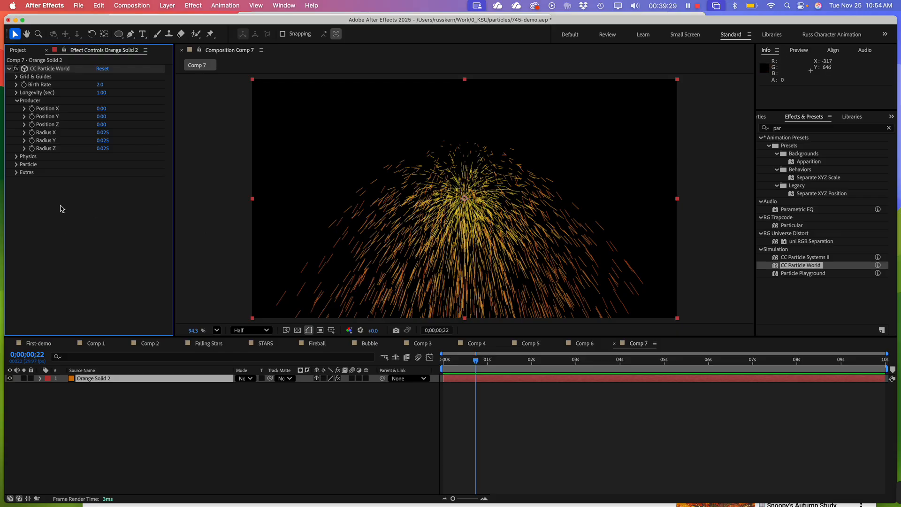
{"action": "left_click", "coordinate": [17, 77]}
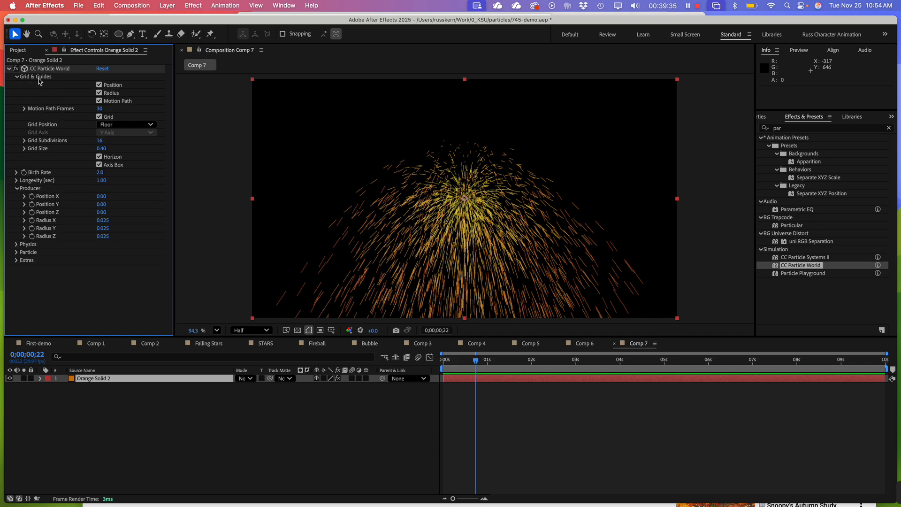
{"action": "left_click", "coordinate": [99, 85]}
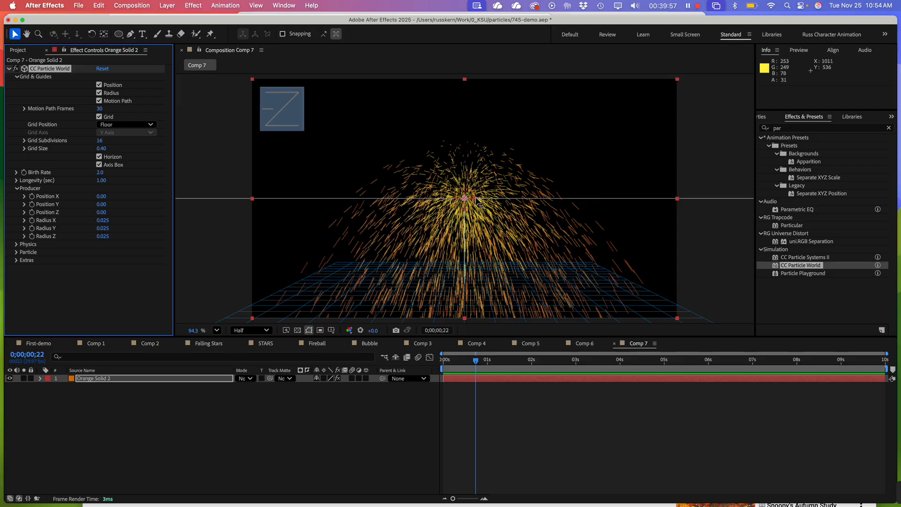
{"action": "left_click_drag", "start_coordinate": [476, 198], "coordinate": [817, 198]}
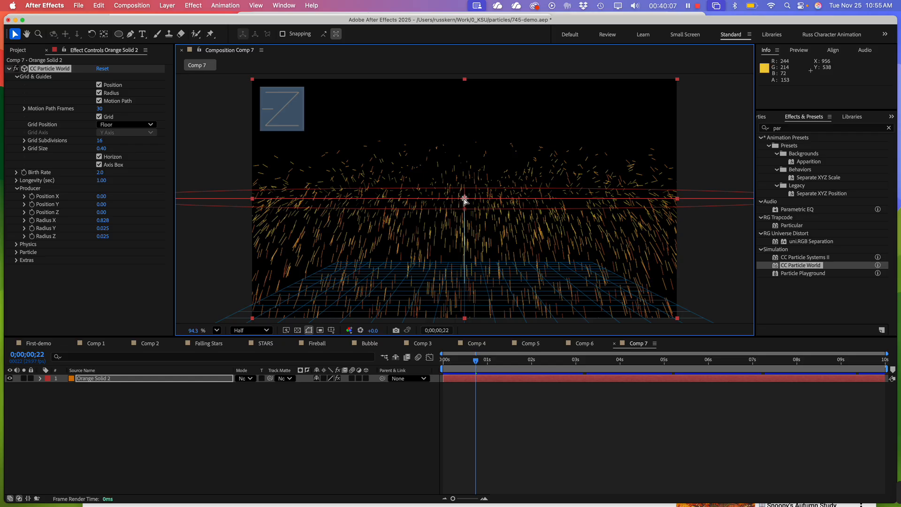
{"action": "left_click_drag", "start_coordinate": [465, 200], "coordinate": [466, 52]}
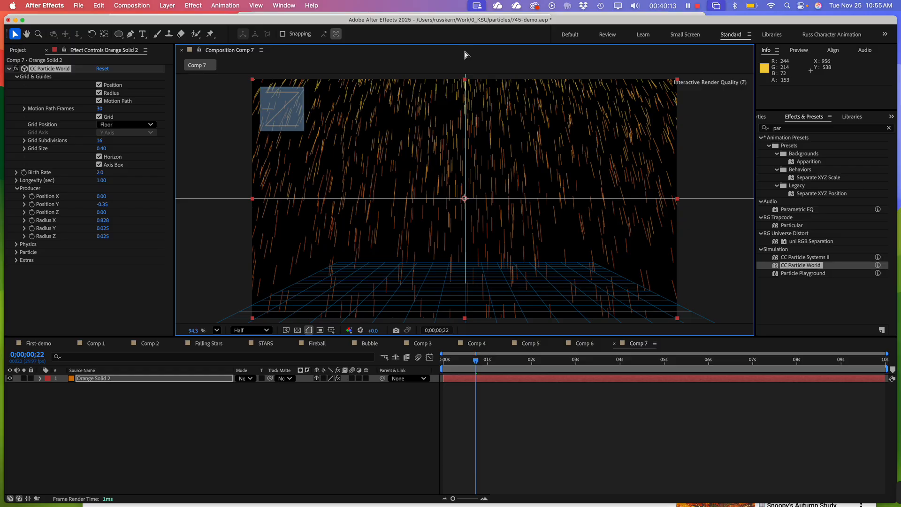
Preview the widened particle stream and change the CC Particle World particle type to Faded Sphere
{"action": "key", "text": "space"}
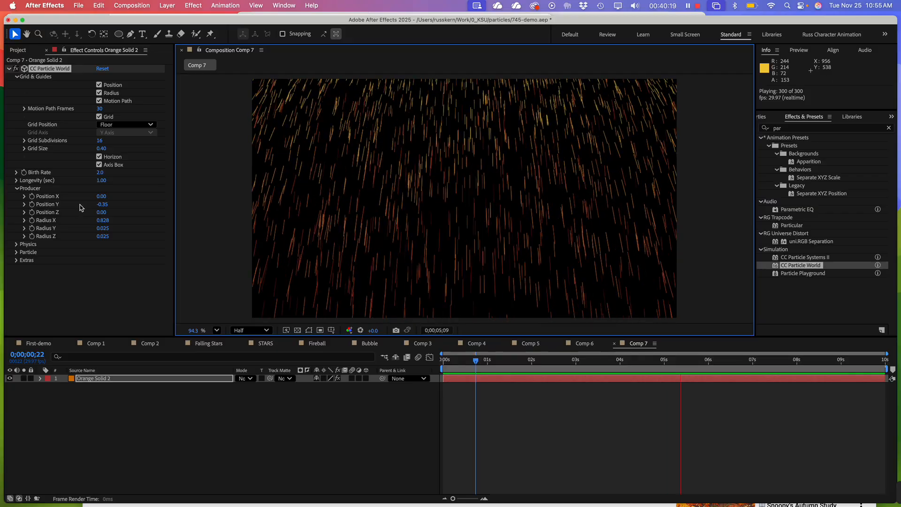
{"action": "left_click", "coordinate": [16, 189]}
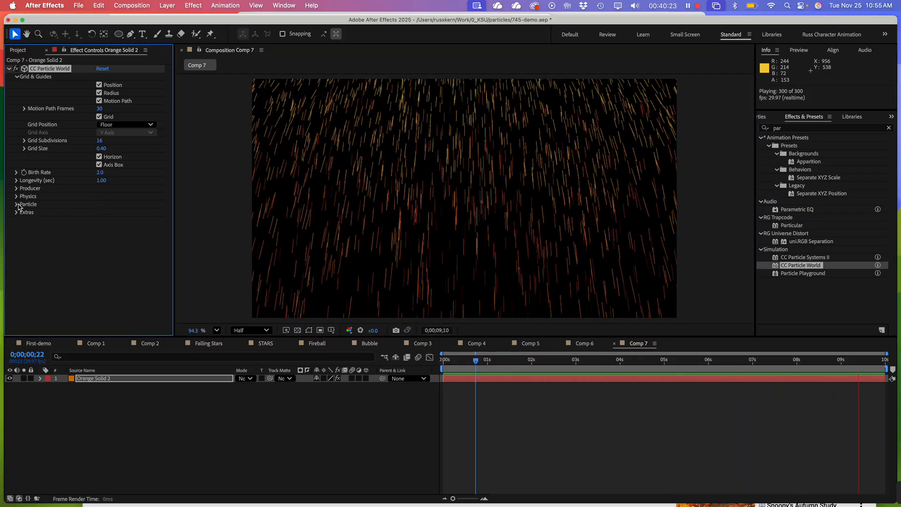
{"action": "left_click", "coordinate": [16, 204]}
{"action": "left_click", "coordinate": [126, 213]}
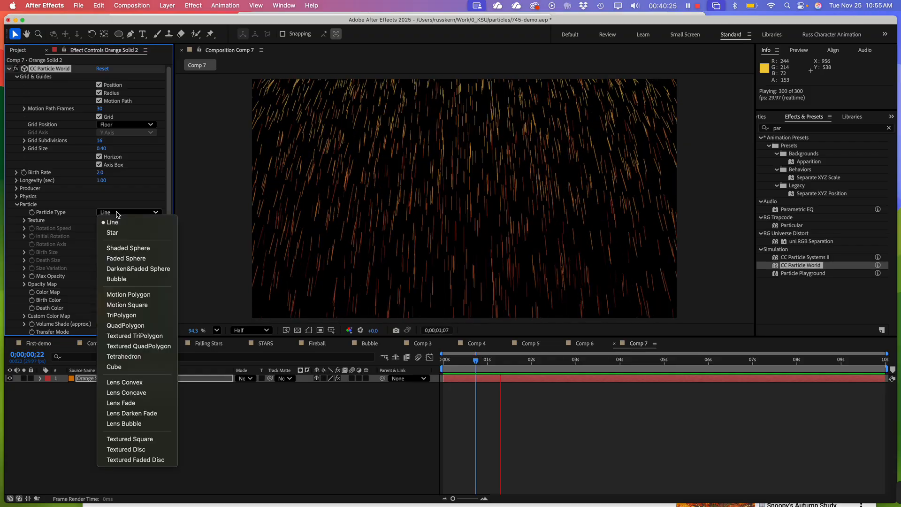
{"action": "left_click", "coordinate": [121, 258]}
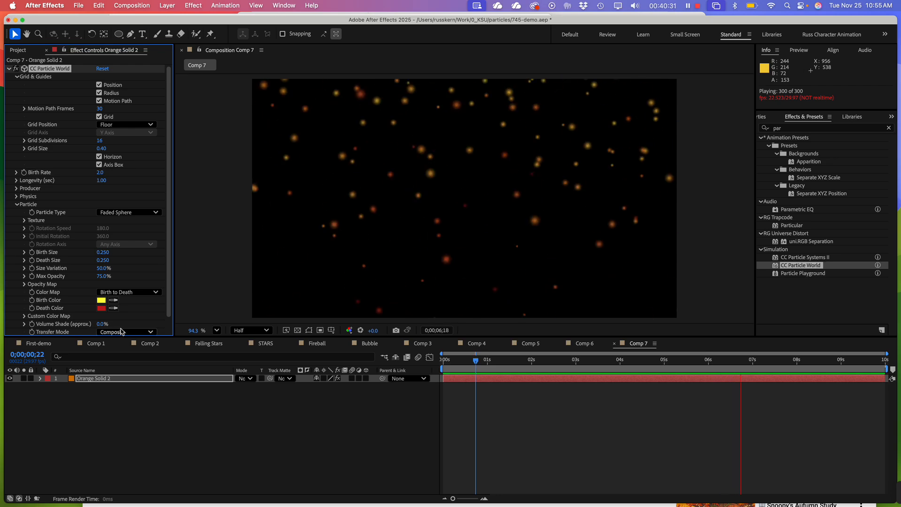
Set the particles' birth color to white FFFFFF and their death color to light blue 76C7EC
{"action": "left_click", "coordinate": [101, 301]}
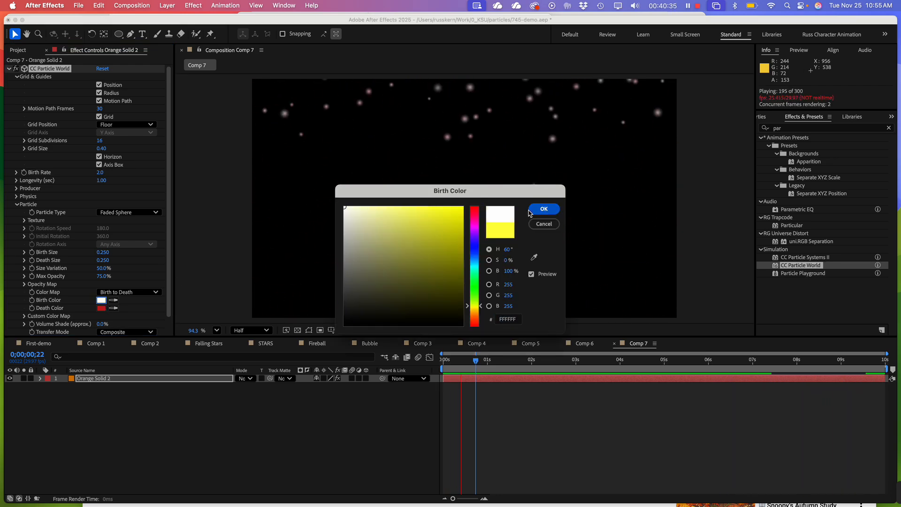
{"action": "key", "text": "Return"}
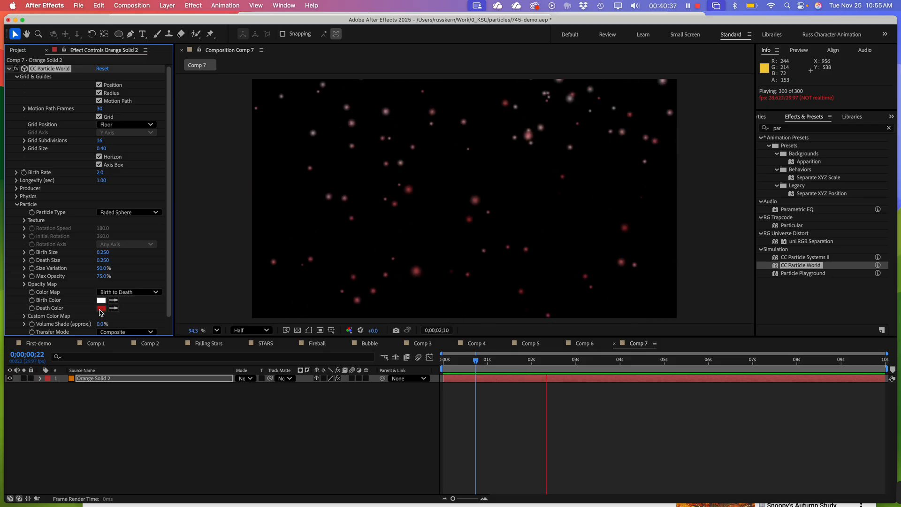
{"action": "left_click", "coordinate": [102, 308]}
{"action": "left_click", "coordinate": [475, 259]}
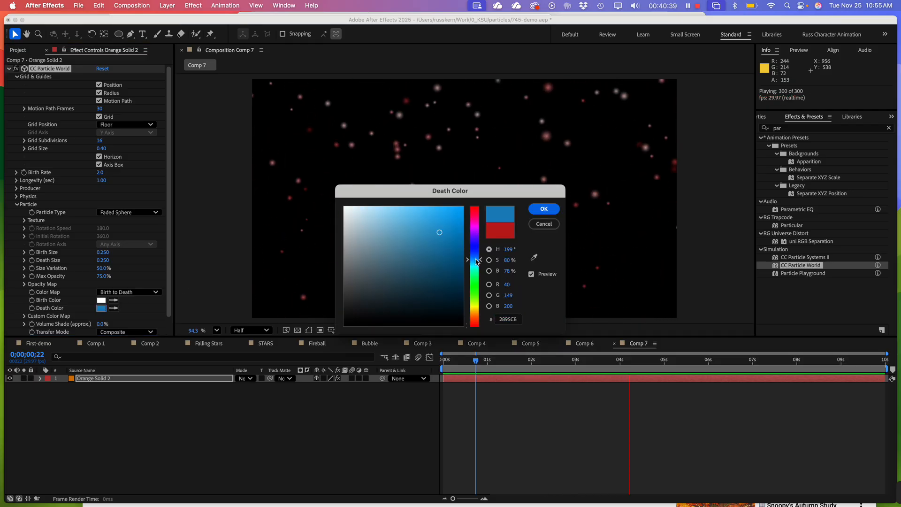
{"action": "left_click_drag", "start_coordinate": [416, 226], "coordinate": [403, 214]}
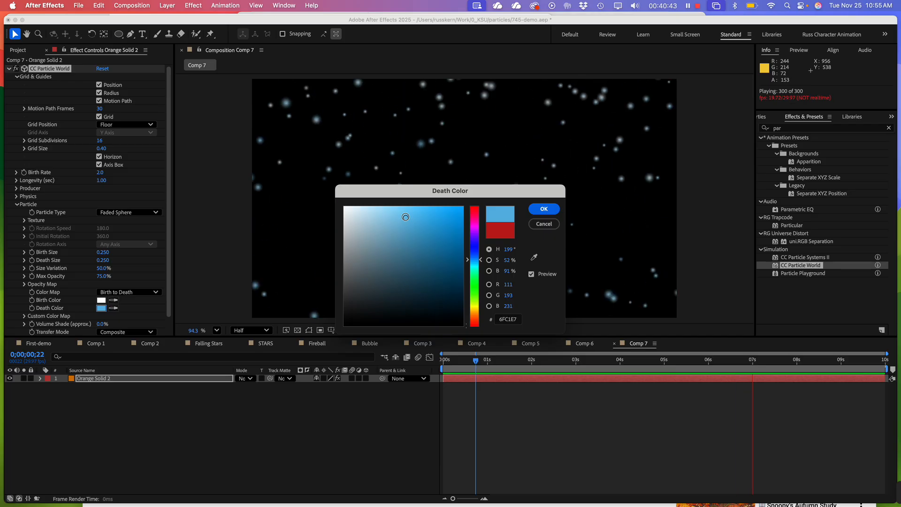
{"action": "left_click", "coordinate": [538, 209]}
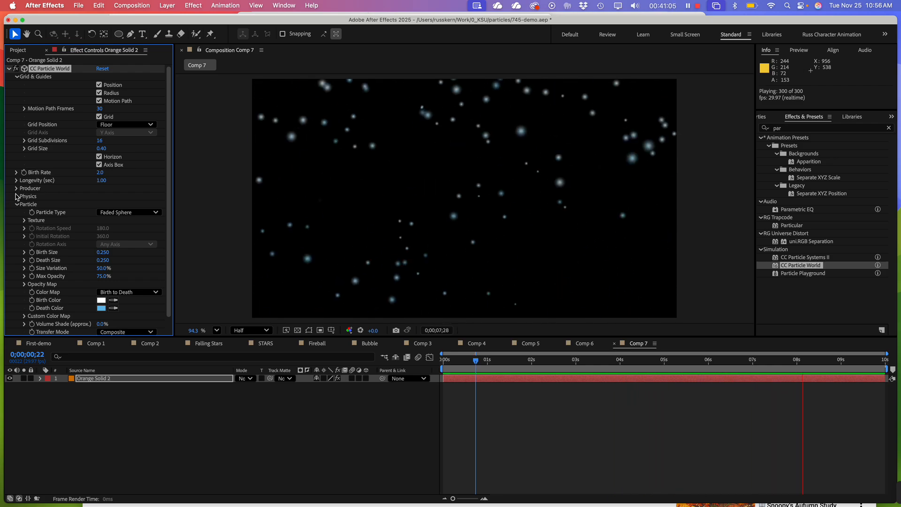
In the CC Particle World physics settings, set Resistance to 11.6 and raise Velocity to 2.61
{"action": "left_click", "coordinate": [17, 196]}
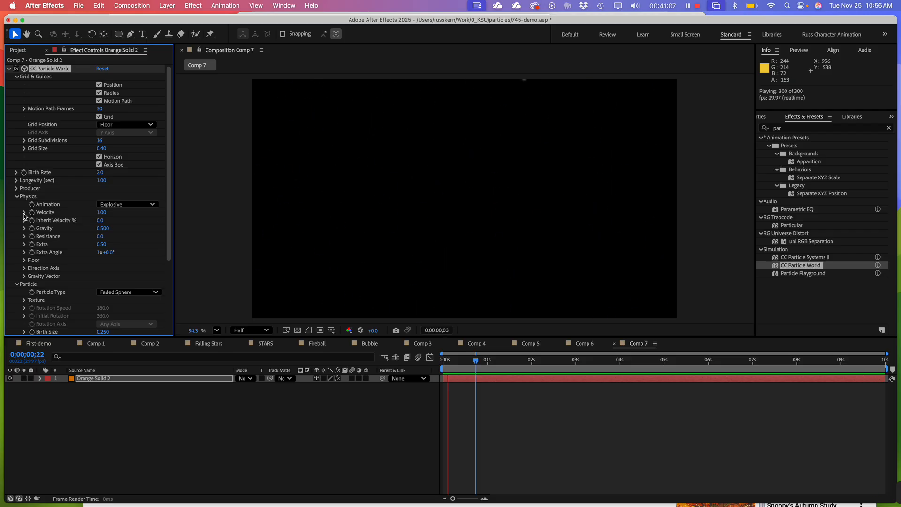
{"action": "left_click", "coordinate": [24, 214]}
{"action": "mouse_move", "coordinate": [62, 229]}
{"action": "left_mouse_down"}
{"action": "mouse_move", "coordinate": [38, 233]}
{"action": "mouse_move", "coordinate": [81, 231]}
{"action": "mouse_move", "coordinate": [68, 231]}
{"action": "left_mouse_up"}
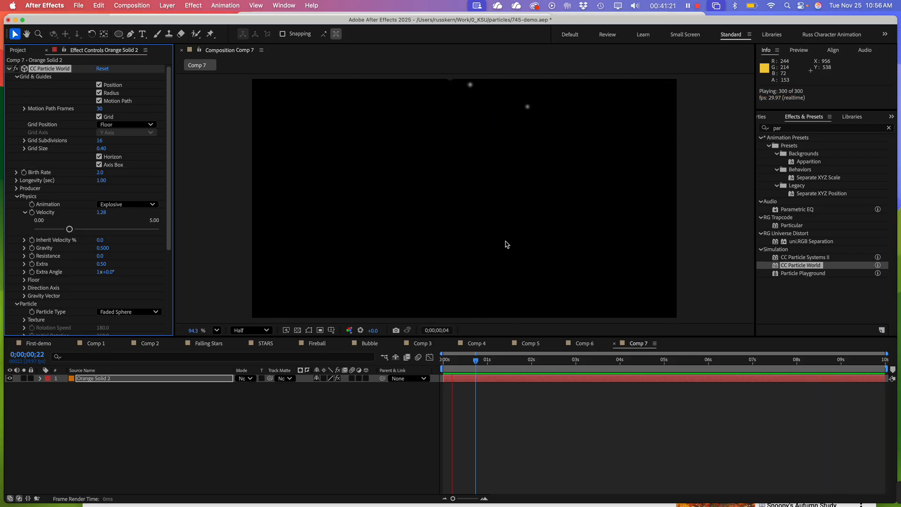
{"action": "left_click_drag", "start_coordinate": [69, 229], "coordinate": [82, 231]}
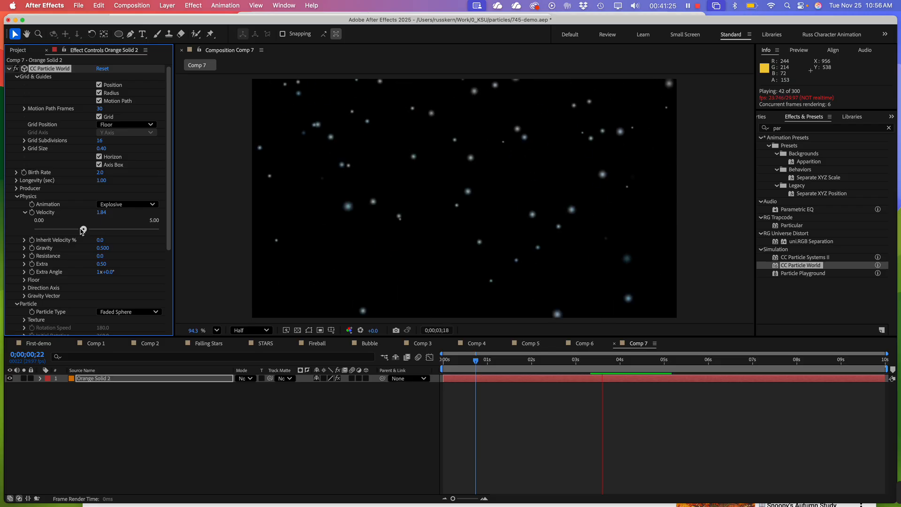
{"action": "left_click", "coordinate": [25, 256]}
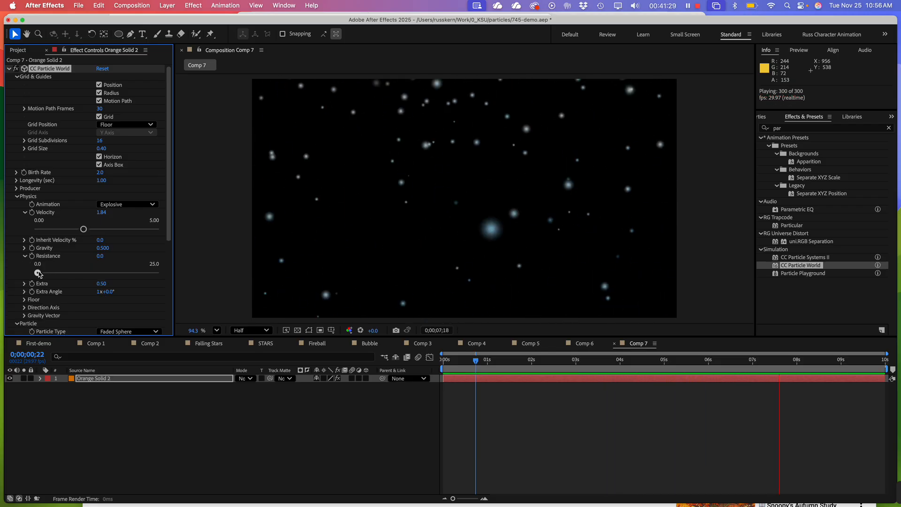
{"action": "left_click_drag", "start_coordinate": [39, 274], "coordinate": [93, 277]}
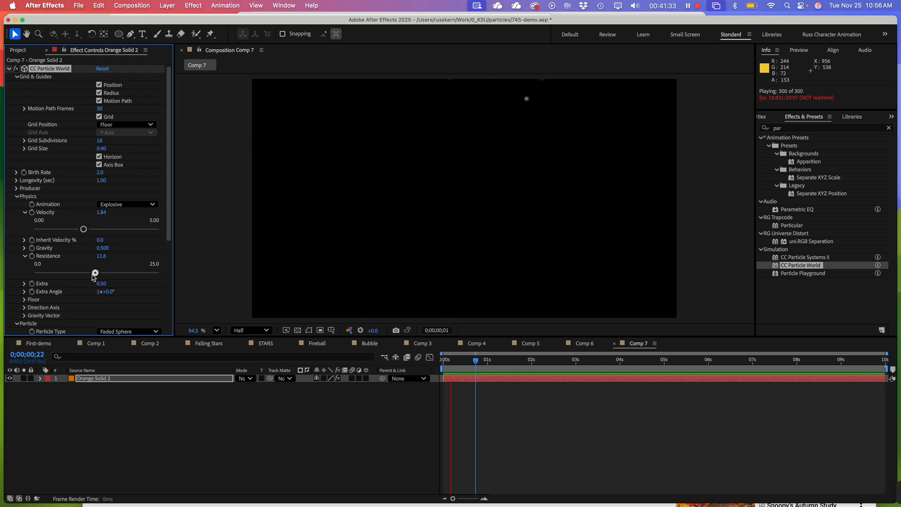
{"action": "left_click_drag", "start_coordinate": [84, 229], "coordinate": [103, 229]}
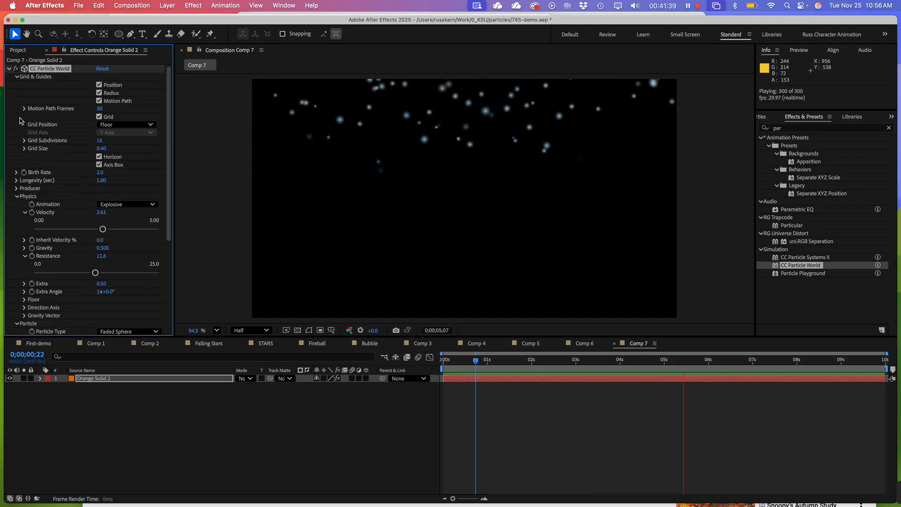
Set the particles' Longevity to 8 seconds and preview the falling particles
{"action": "left_click", "coordinate": [17, 77]}
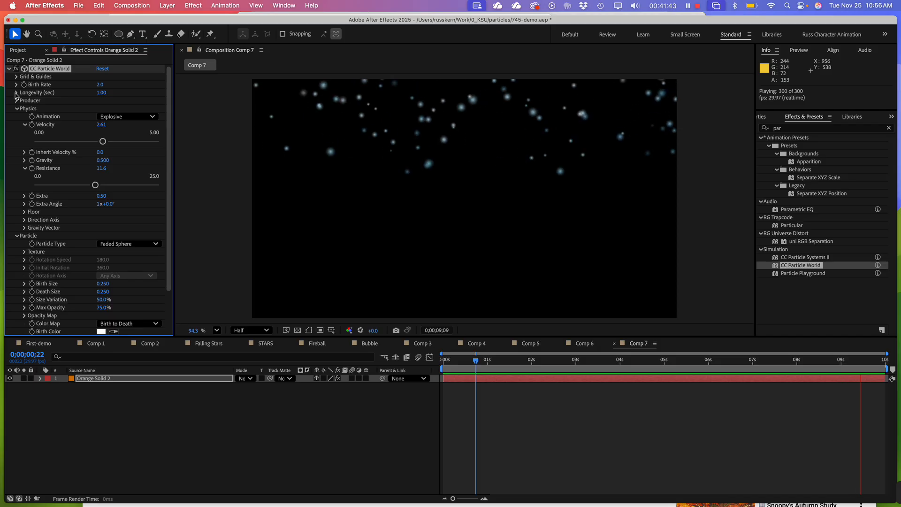
{"action": "left_click", "coordinate": [16, 92]}
{"action": "left_click_drag", "start_coordinate": [65, 110], "coordinate": [164, 115]}
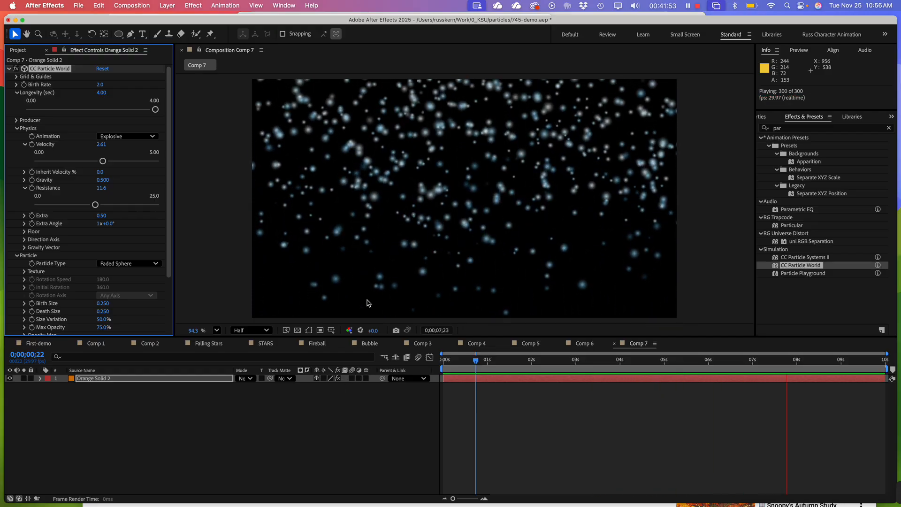
{"action": "left_click", "coordinate": [102, 93]}
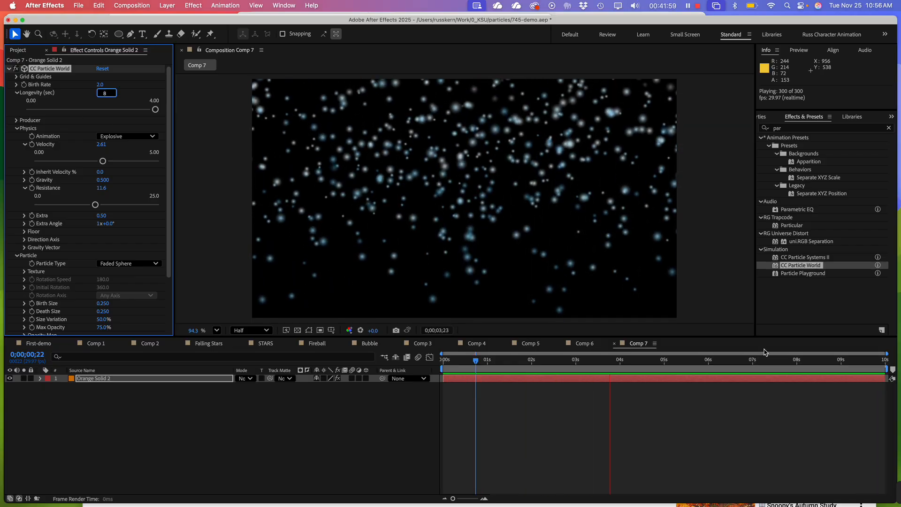
{"action": "left_click", "coordinate": [203, 203]}
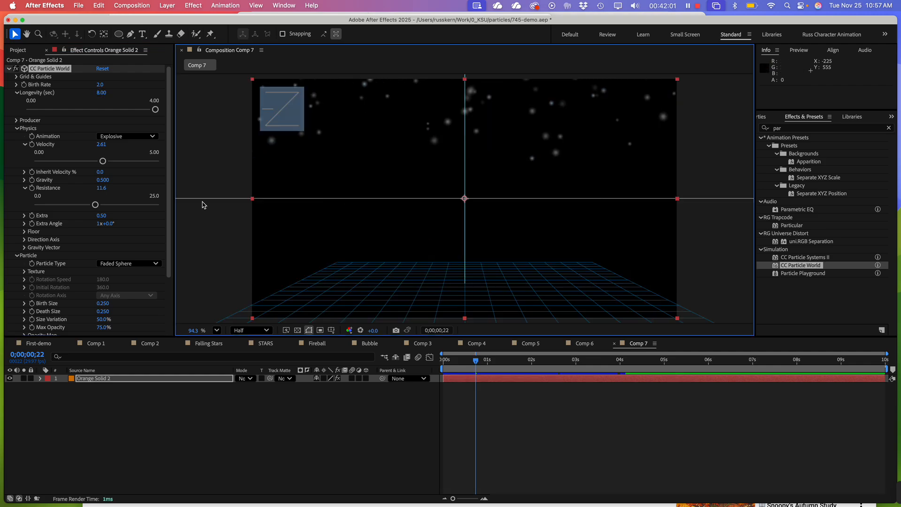
{"action": "key", "text": "space"}
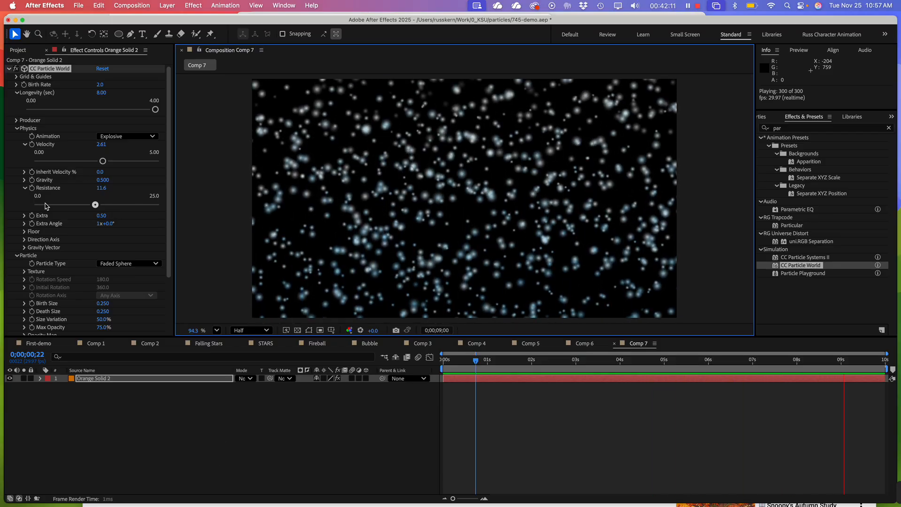
Change the physics animation type to Twirl and increase Velocity to 4.53
{"action": "scroll", "coordinate": [45, 212], "scroll_direction": "down", "scroll_amount": 2}
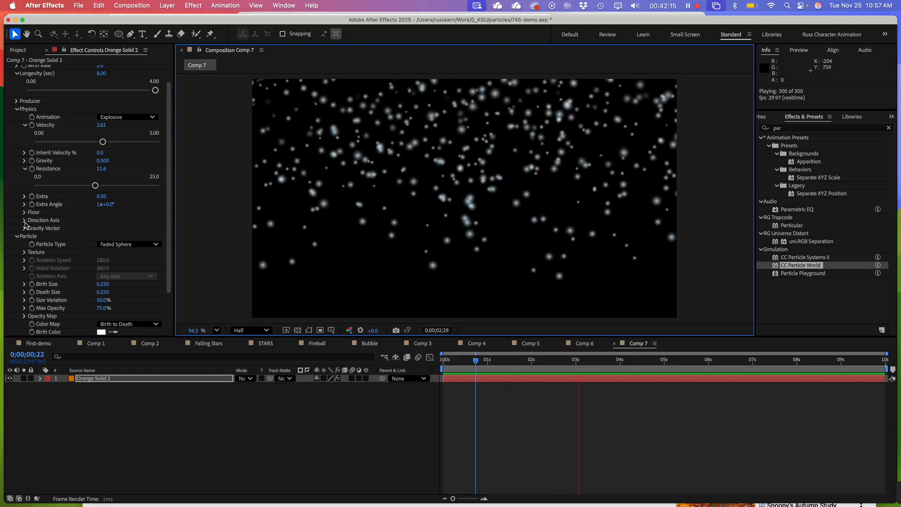
{"action": "left_click", "coordinate": [25, 220]}
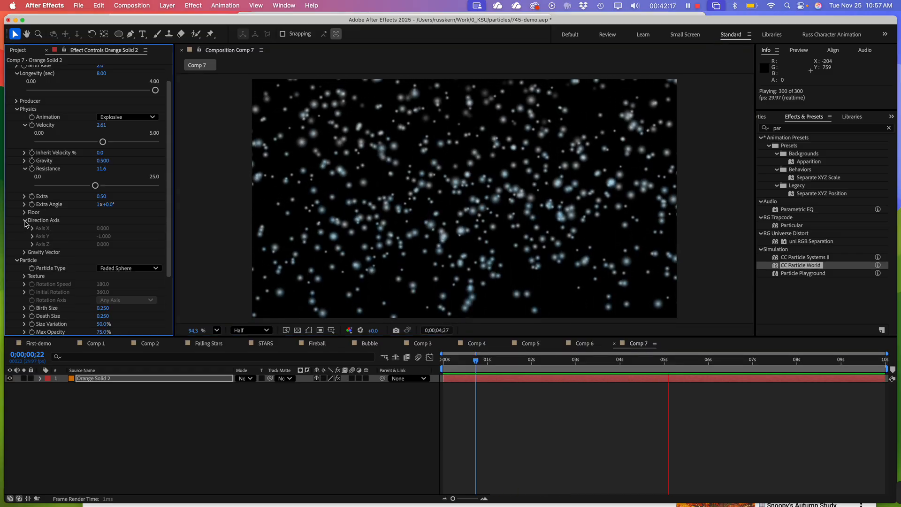
{"action": "left_click", "coordinate": [25, 220]}
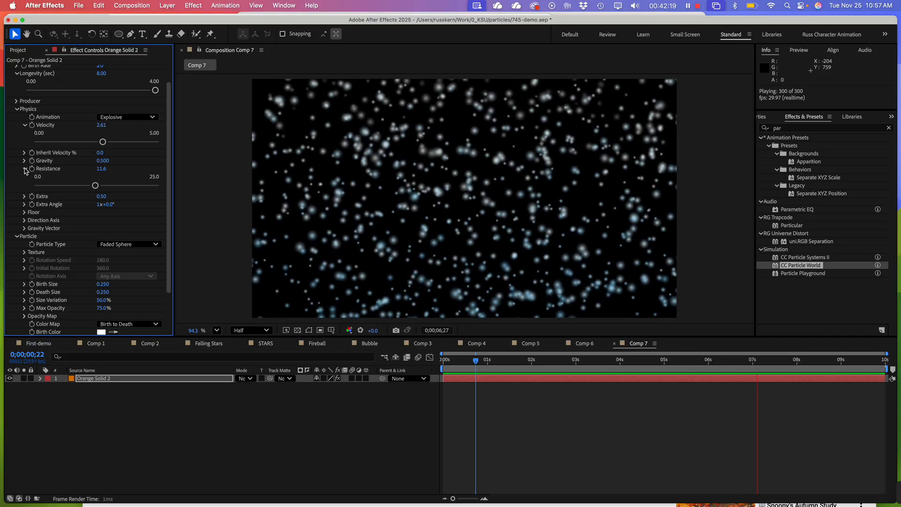
{"action": "left_click", "coordinate": [146, 118]}
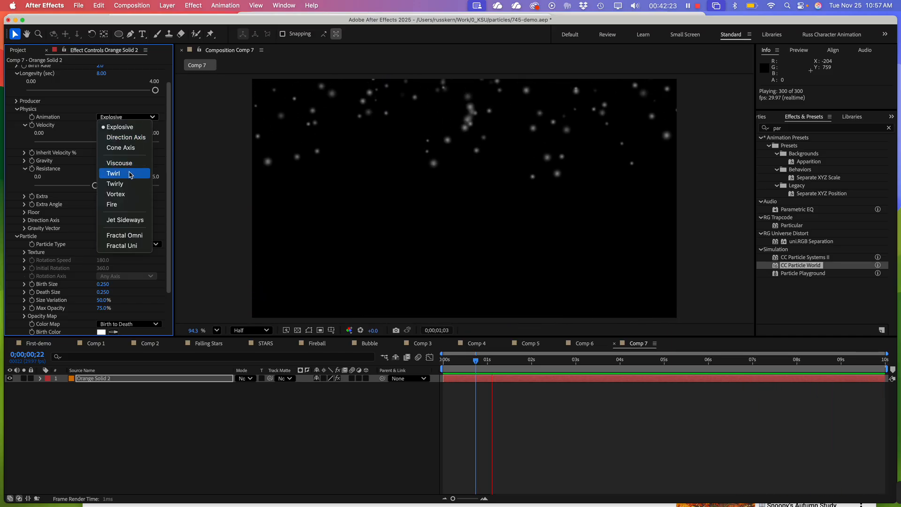
{"action": "left_click", "coordinate": [130, 174]}
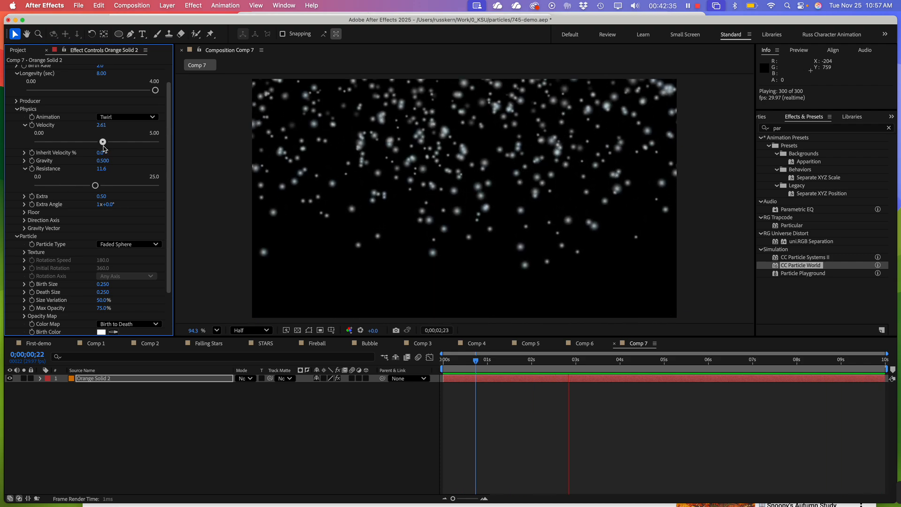
{"action": "left_click_drag", "start_coordinate": [104, 142], "coordinate": [124, 146]}
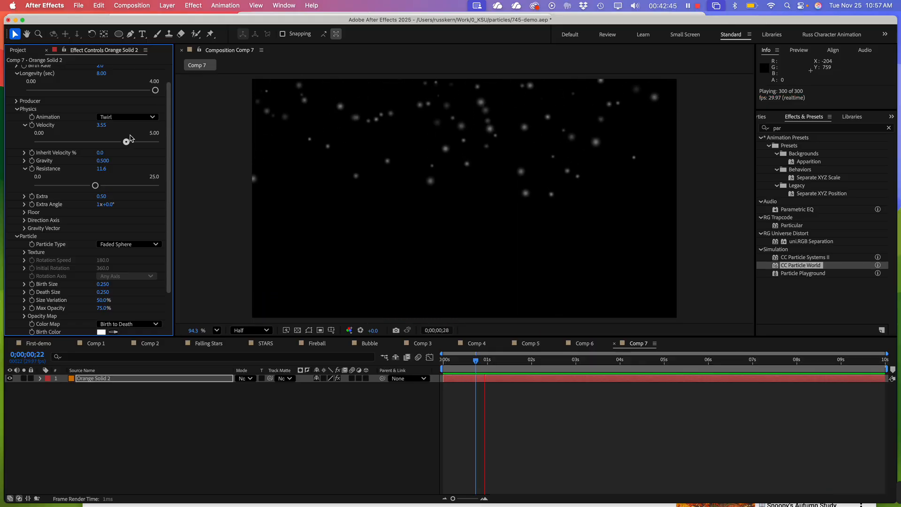
{"action": "left_click", "coordinate": [149, 141]}
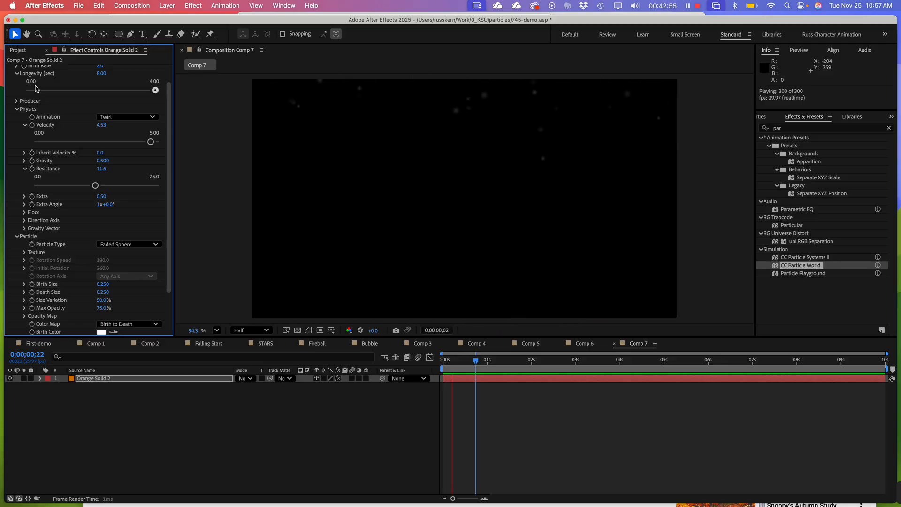
Reduce the CC Particle World Birth Rate to 1.2
{"action": "scroll", "coordinate": [56, 116], "scroll_direction": "up", "scroll_amount": 2}
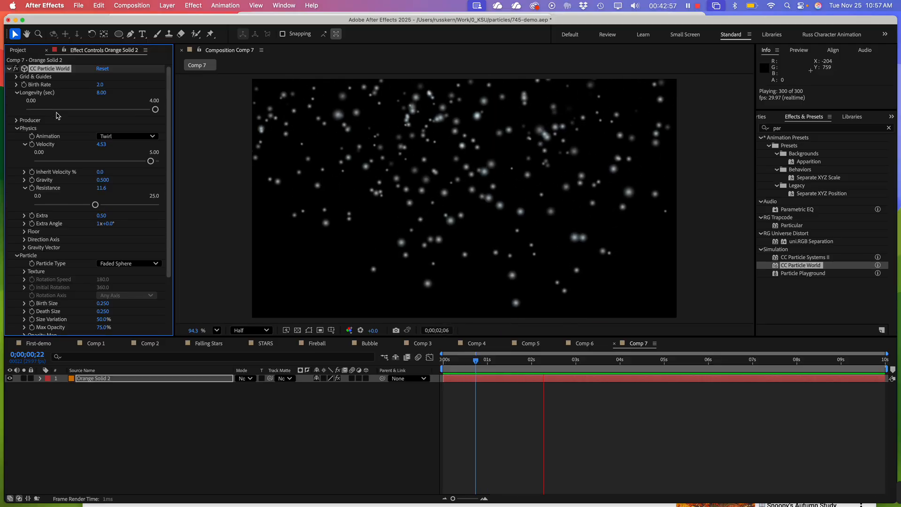
{"action": "left_click", "coordinate": [17, 85]}
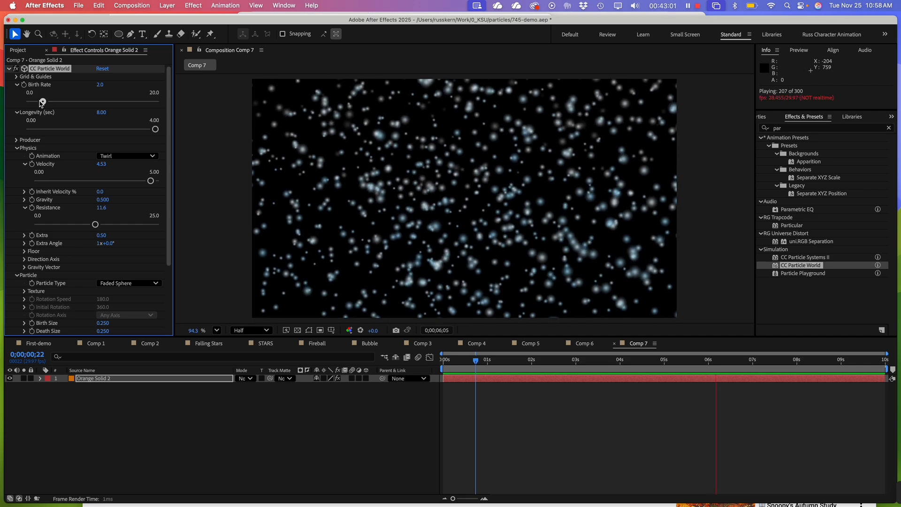
{"action": "left_click_drag", "start_coordinate": [45, 102], "coordinate": [37, 104]}
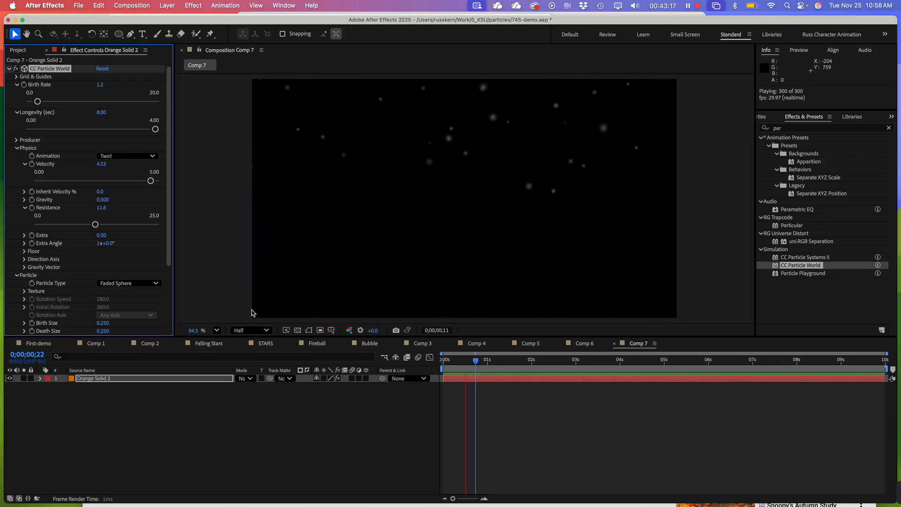
{"action": "left_click", "coordinate": [16, 85]}
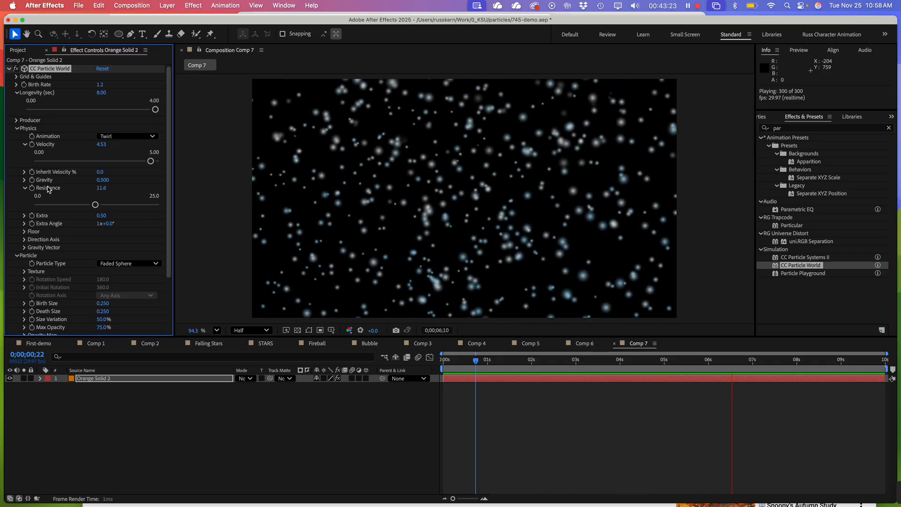
In the CC Particle World physics floor settings, lower the Floor Position to 0.14
{"action": "left_click", "coordinate": [24, 231]}
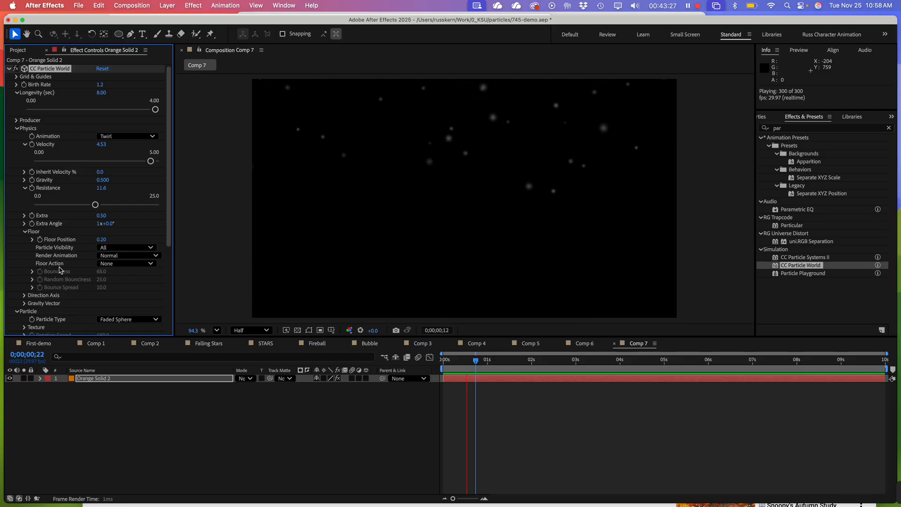
{"action": "scroll", "coordinate": [59, 270], "scroll_direction": "down", "scroll_amount": 3}
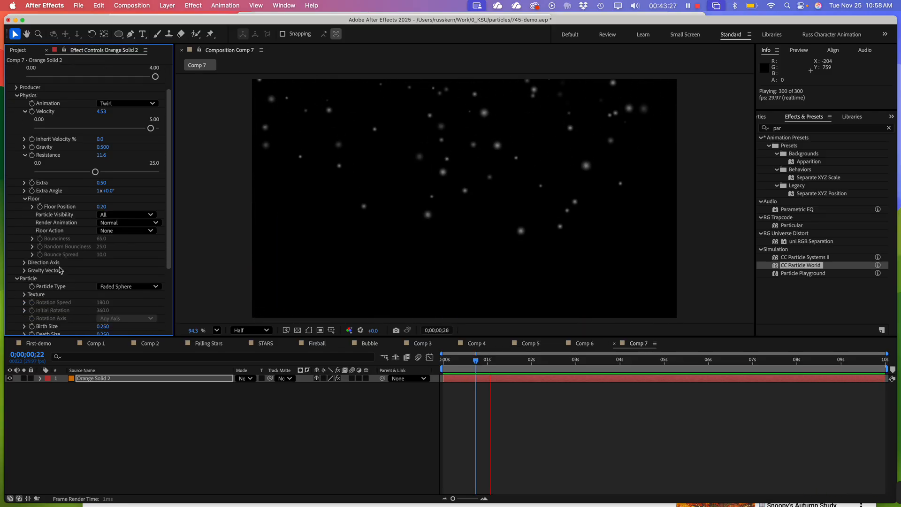
{"action": "left_click", "coordinate": [25, 262]}
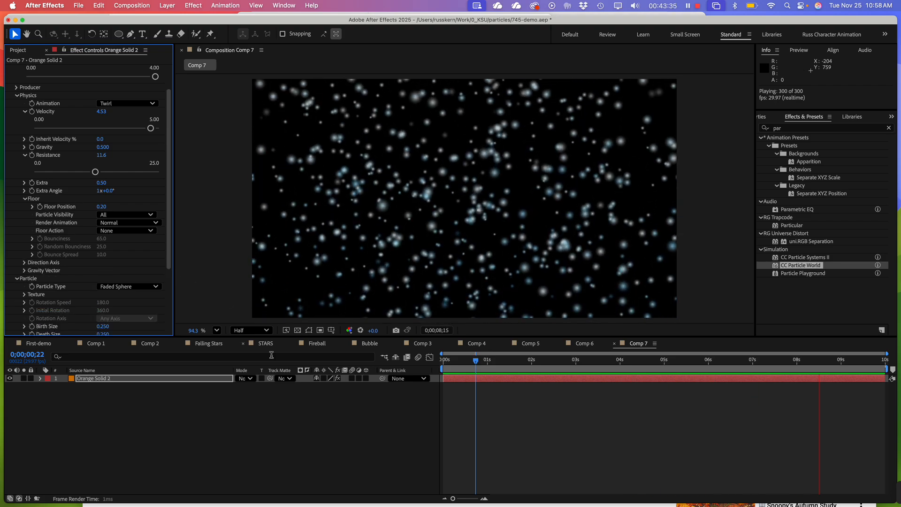
{"action": "left_click", "coordinate": [506, 361]}
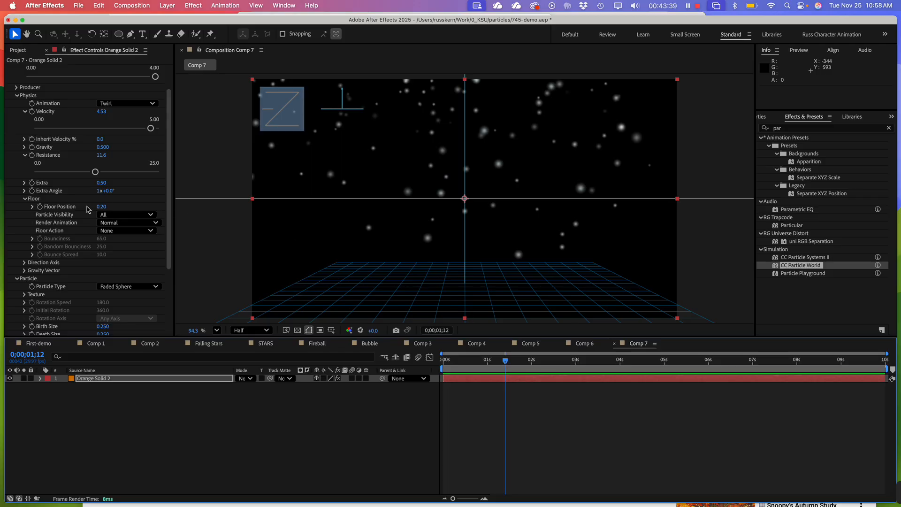
{"action": "left_click", "coordinate": [66, 207]}
{"action": "left_click", "coordinate": [33, 207]}
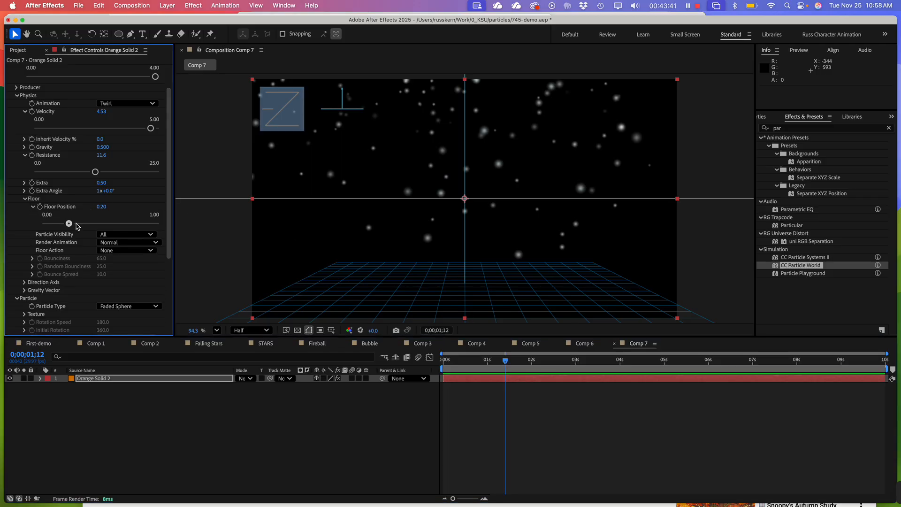
{"action": "left_click_drag", "start_coordinate": [75, 225], "coordinate": [60, 227]}
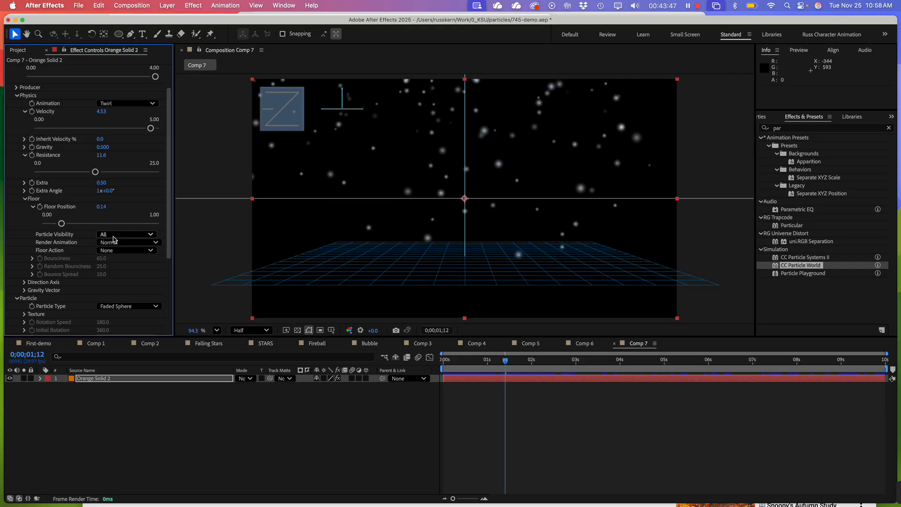
{"action": "left_click", "coordinate": [128, 235]}
{"action": "left_click", "coordinate": [129, 236]}
{"action": "left_click", "coordinate": [128, 236]}
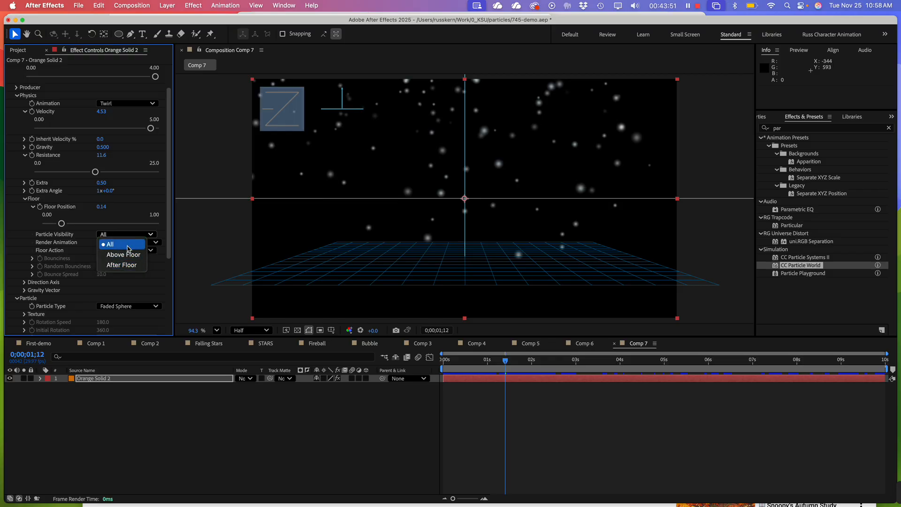
{"action": "left_click", "coordinate": [142, 284]}
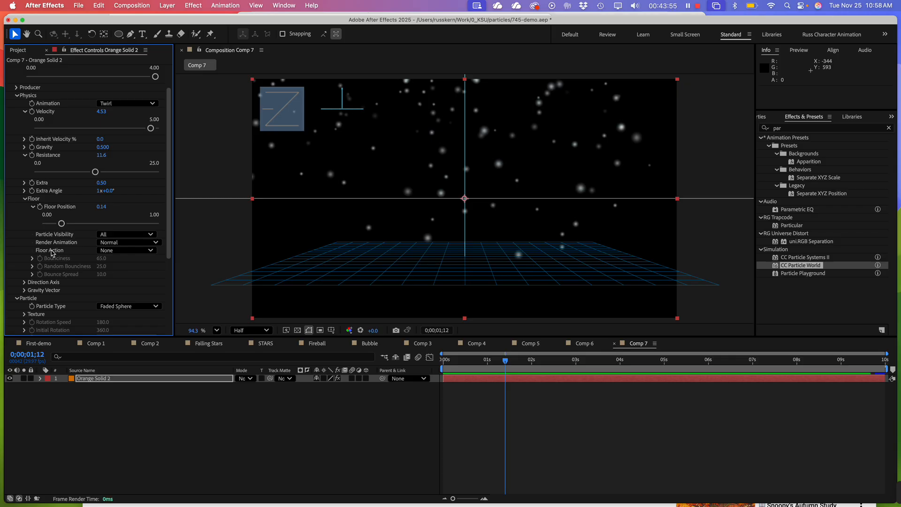
Set the Floor Action to Bounce and preview the particles from the first frame
{"action": "left_click", "coordinate": [115, 252]}
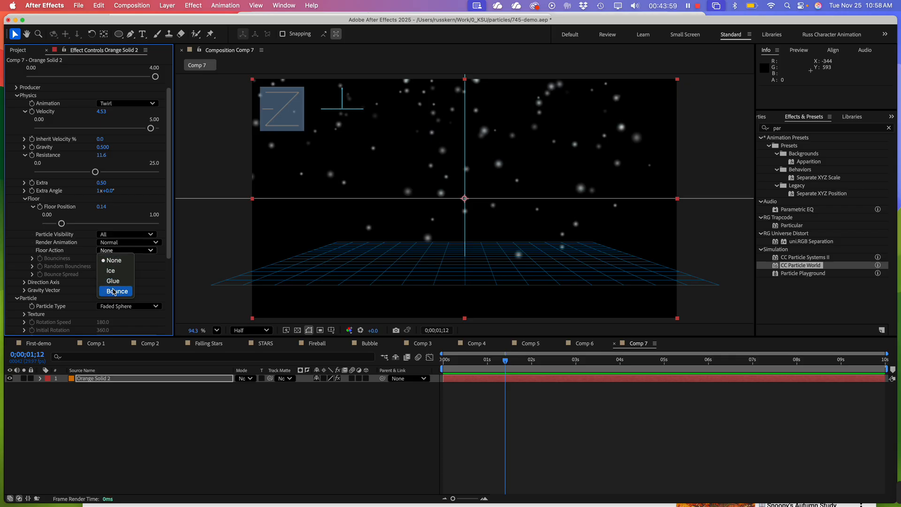
{"action": "left_click", "coordinate": [114, 292]}
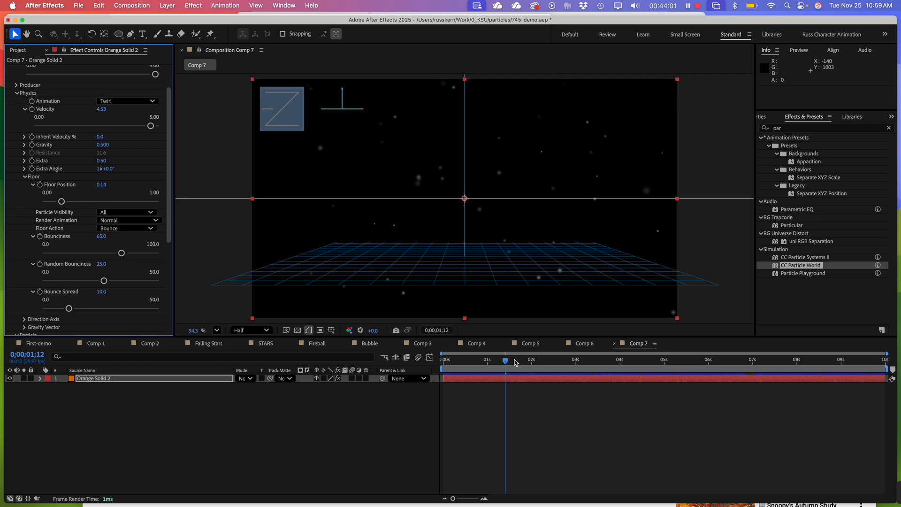
{"action": "left_click_drag", "start_coordinate": [506, 363], "coordinate": [423, 352]}
{"action": "key", "text": "space"}
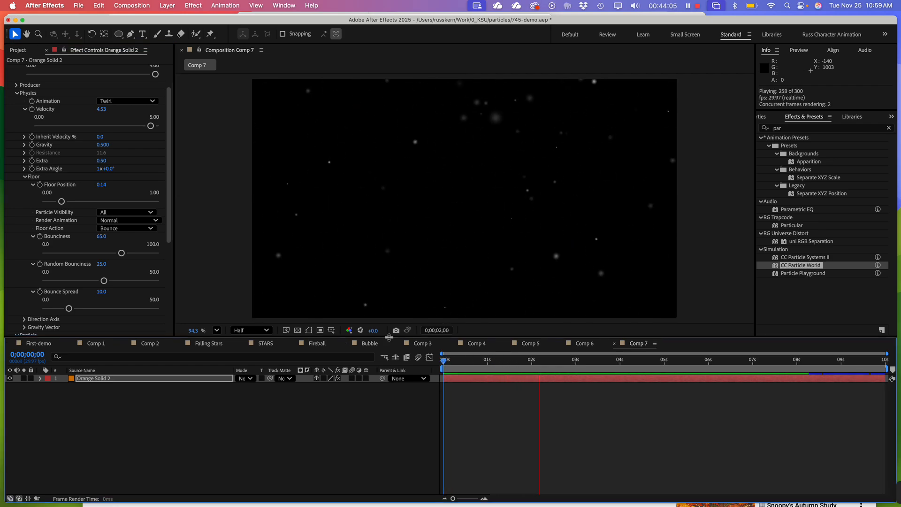
{"action": "left_click_drag", "start_coordinate": [480, 360], "coordinate": [444, 360]}
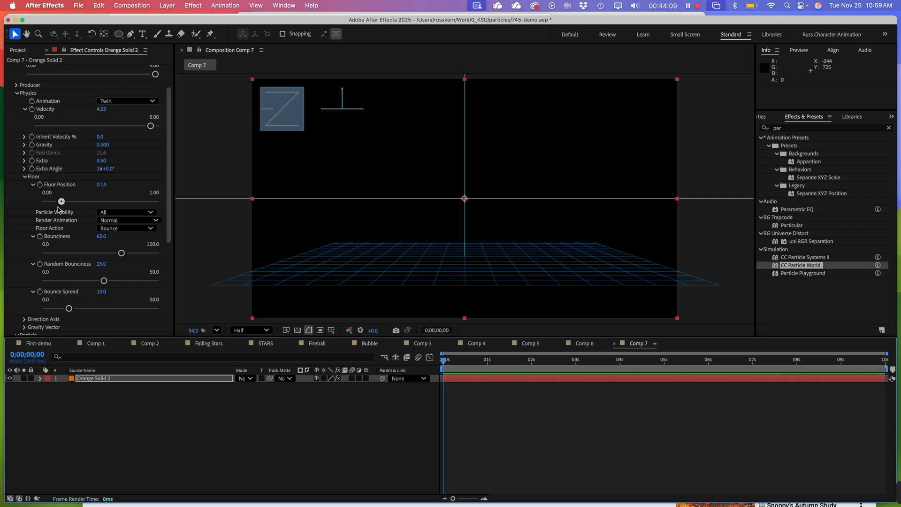
Set the Floor Action to Ice and preview how the particles land on the floor
{"action": "left_click", "coordinate": [124, 229]}
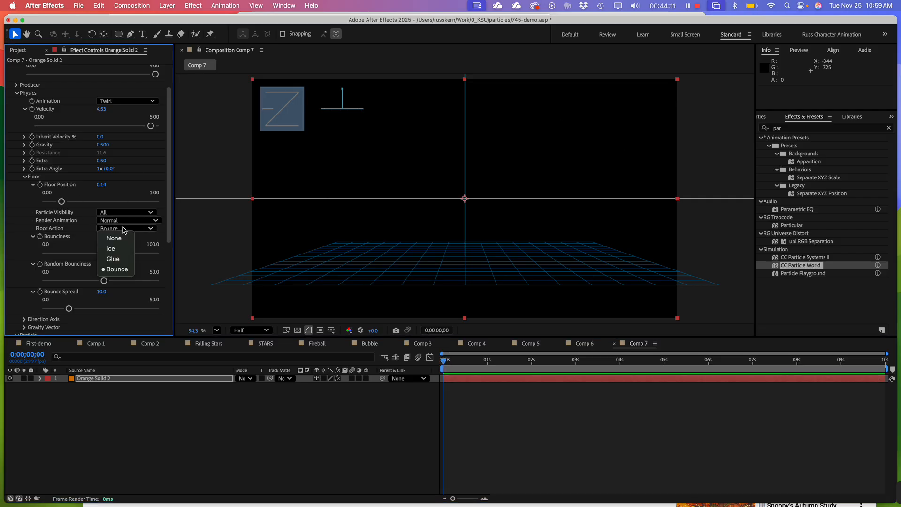
{"action": "left_click", "coordinate": [122, 251]}
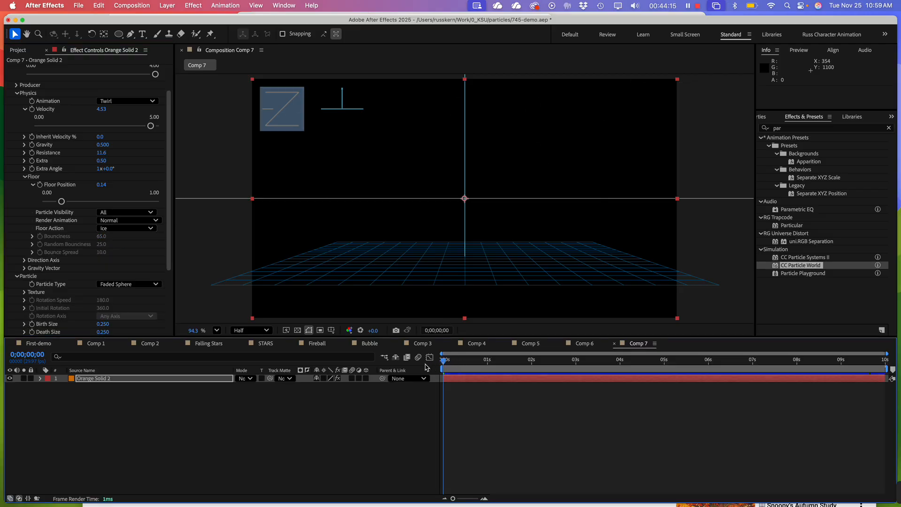
{"action": "key", "text": "space"}
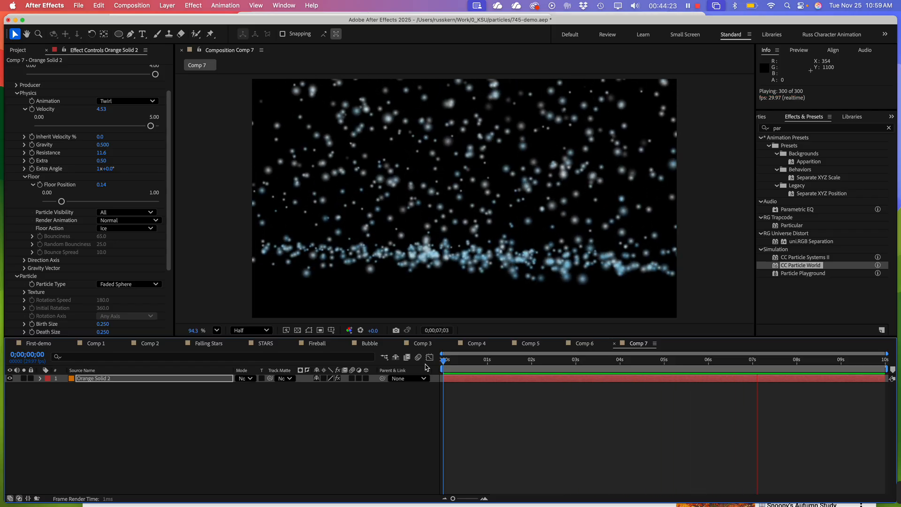
Set the CC Particle World Longevity to 12 seconds
{"action": "scroll", "coordinate": [141, 177], "scroll_direction": "up", "scroll_amount": 3}
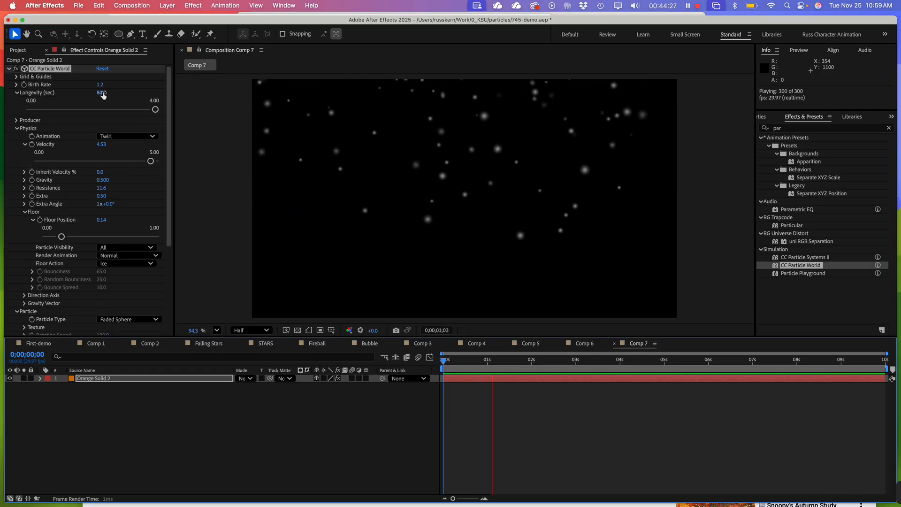
{"action": "left_click", "coordinate": [103, 93]}
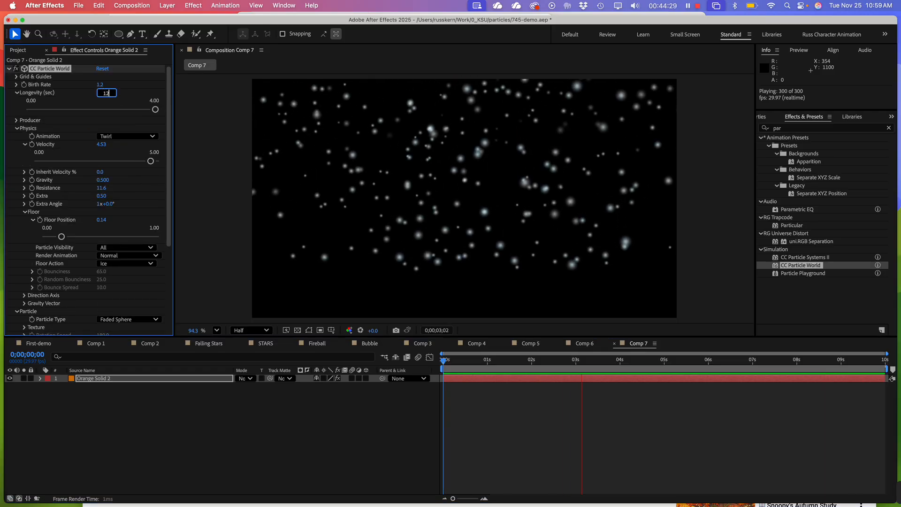
{"action": "type", "text": "12"}
{"action": "key", "text": "Return"}
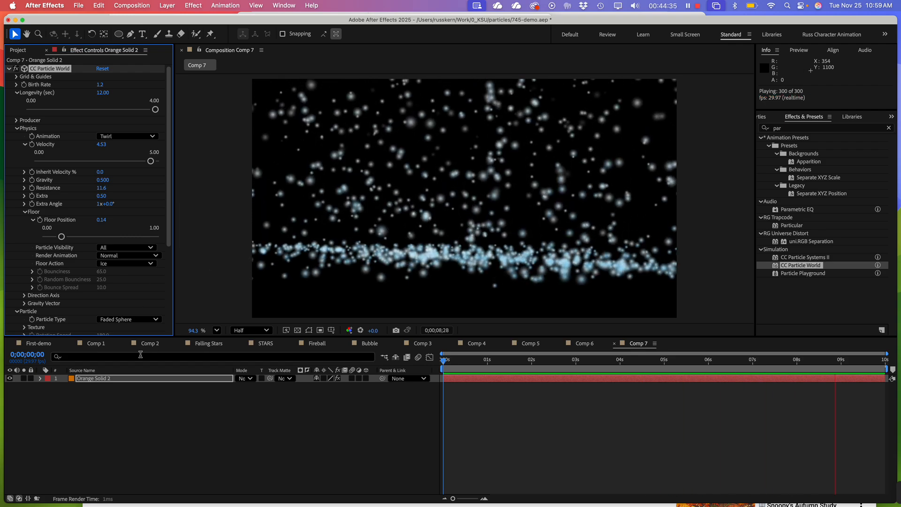
Add a new two-node camera named Camera 1 with the 20mm preset to Comp 7
{"action": "right_click", "coordinate": [148, 408]}
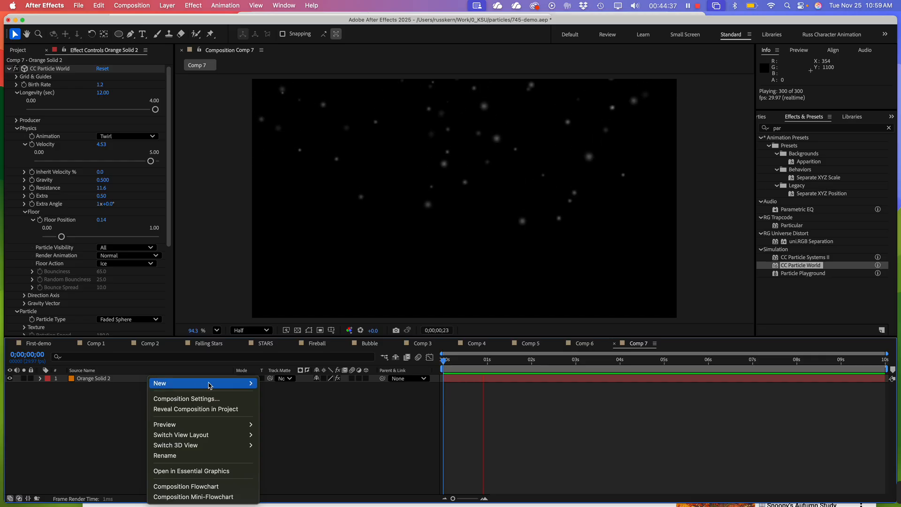
{"action": "mouse_move", "coordinate": [209, 385]}
{"action": "left_click", "coordinate": [280, 429]}
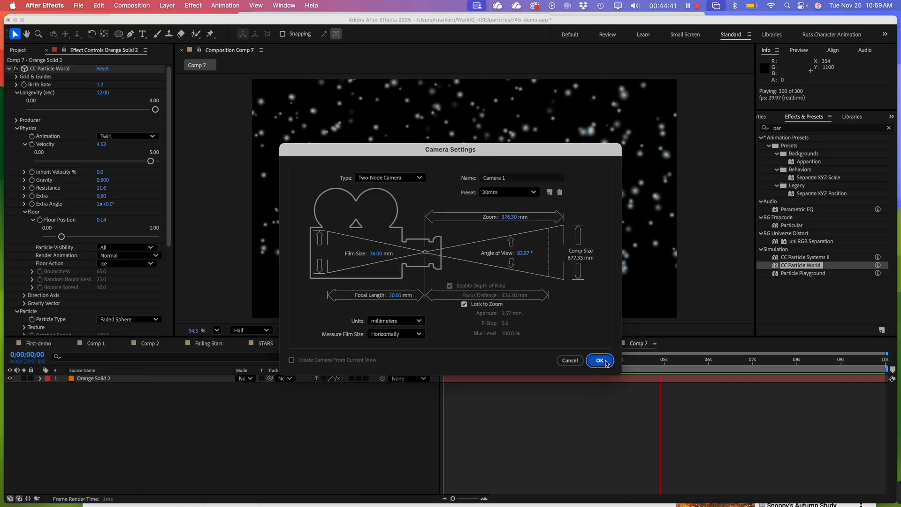
{"action": "left_click", "coordinate": [601, 361]}
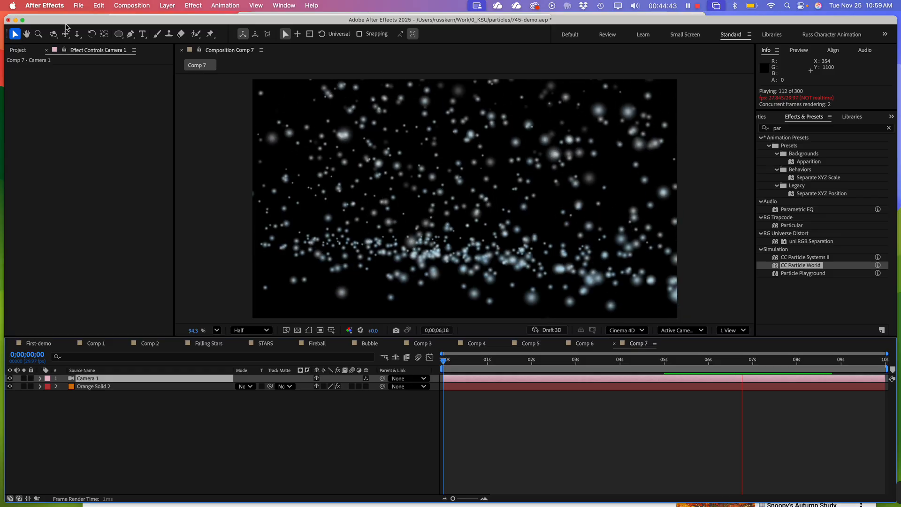
Preview the particles through Camera 1 from the first frame and stop at 0;00;07;04
{"action": "key", "text": "c"}
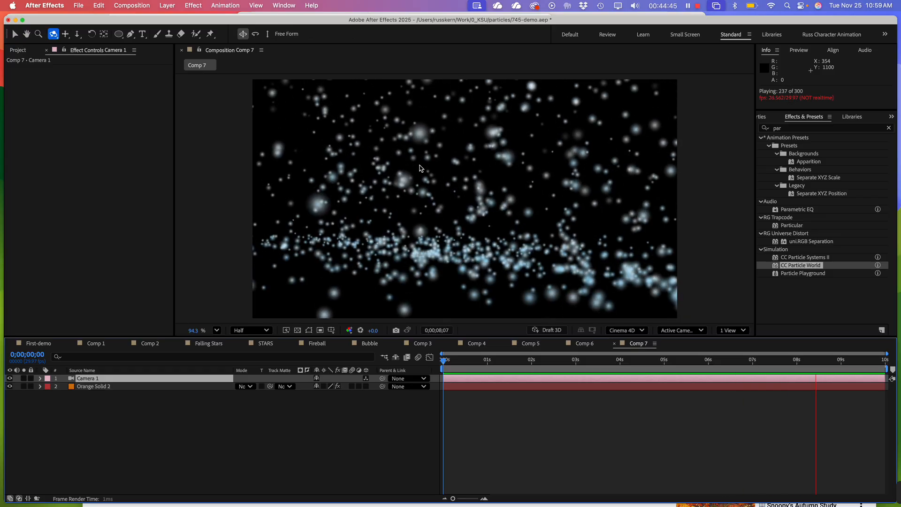
{"action": "left_click", "coordinate": [441, 180]}
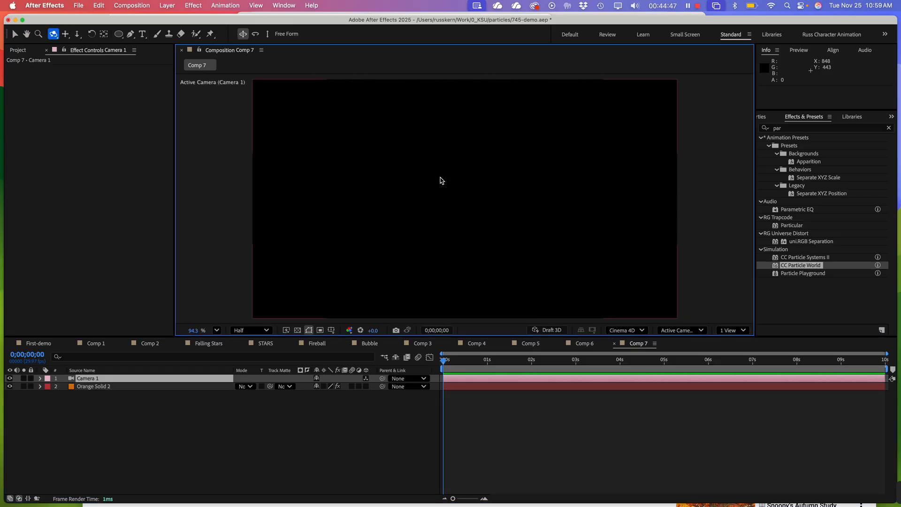
{"action": "key", "text": "v"}
{"action": "mouse_move", "coordinate": [443, 361]}
{"action": "left_mouse_down"}
{"action": "mouse_move", "coordinate": [484, 363]}
{"action": "mouse_move", "coordinate": [443, 362]}
{"action": "left_mouse_up"}
{"action": "key", "text": "space"}
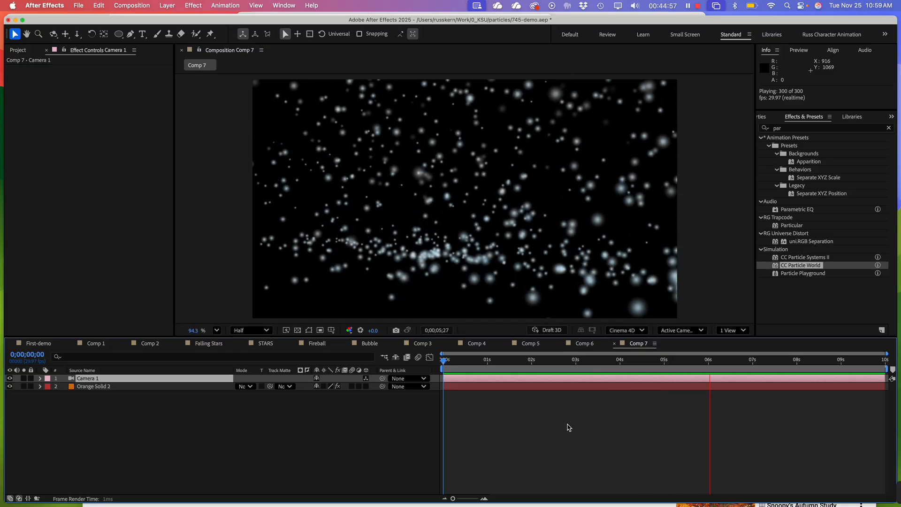
{"action": "key", "text": "space"}
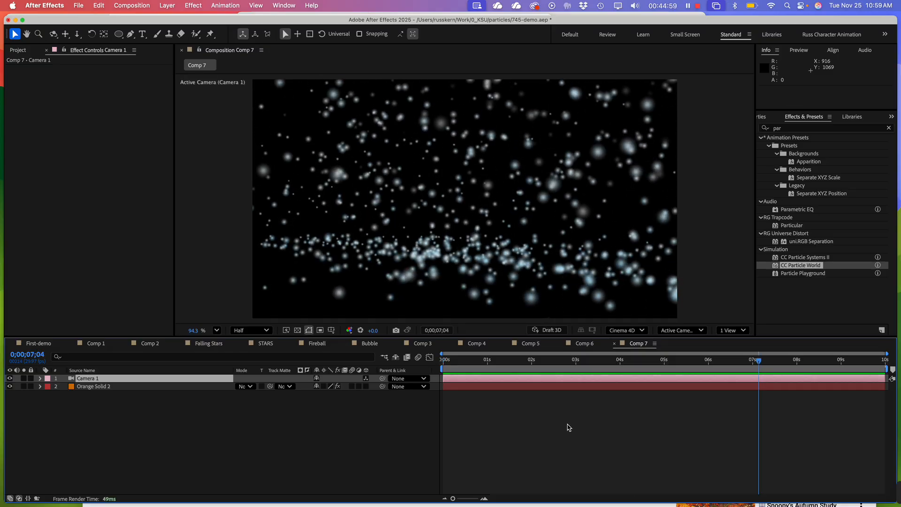
Orbit Camera 1 to look down on the particle floor and dolly it in to about 1037.9, 372.8, -360.4
{"action": "key", "text": "c"}
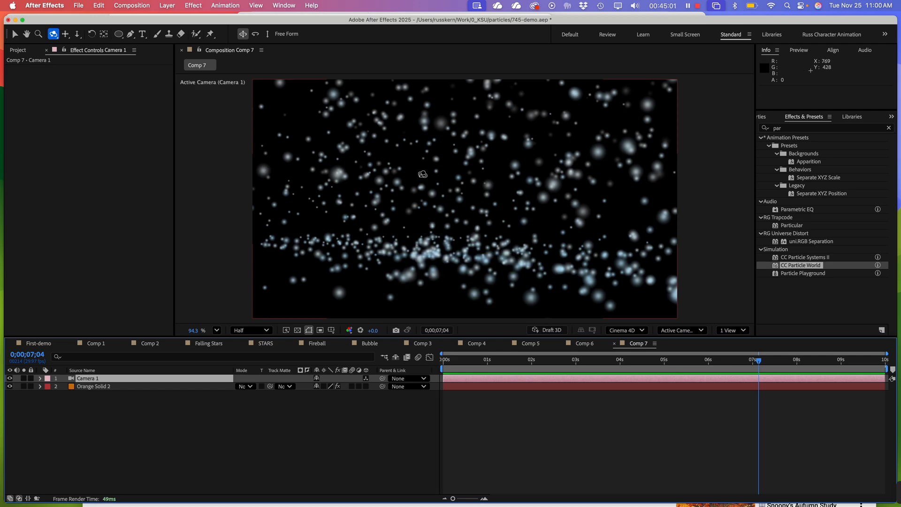
{"action": "mouse_move", "coordinate": [422, 174]}
{"action": "left_mouse_down"}
{"action": "mouse_move", "coordinate": [473, 192]}
{"action": "mouse_move", "coordinate": [414, 200]}
{"action": "mouse_move", "coordinate": [409, 162]}
{"action": "left_mouse_up"}
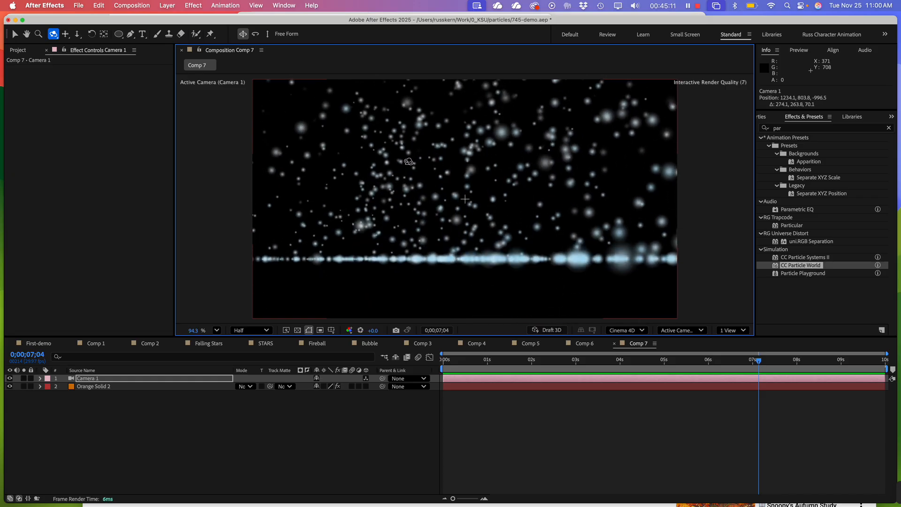
{"action": "left_click_drag", "start_coordinate": [409, 162], "coordinate": [411, 196]}
{"action": "key", "text": "v"}
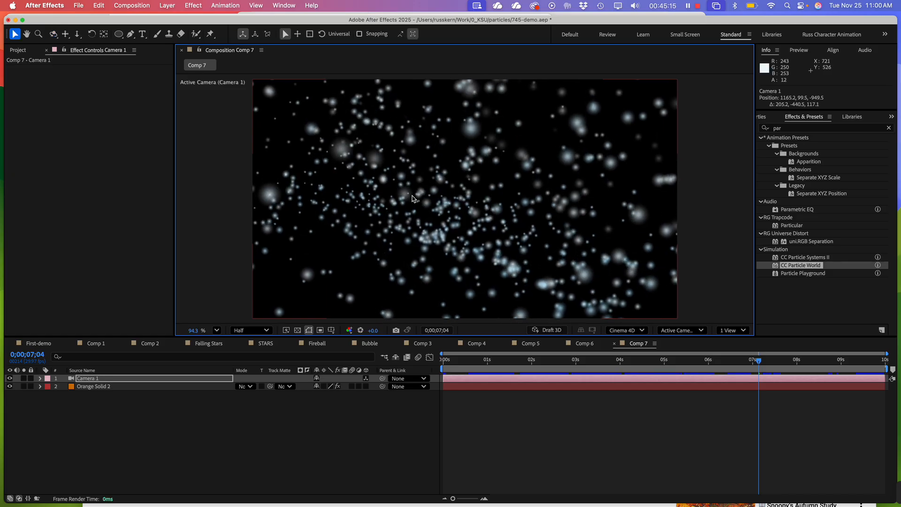
{"action": "key", "text": "3"}
{"action": "left_click_drag", "start_coordinate": [372, 300], "coordinate": [494, 204]}
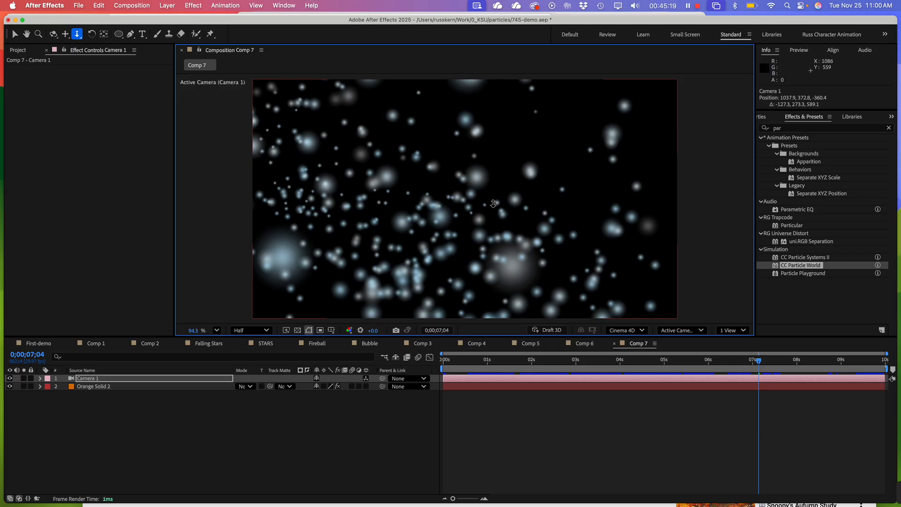
{"action": "key", "text": "v"}
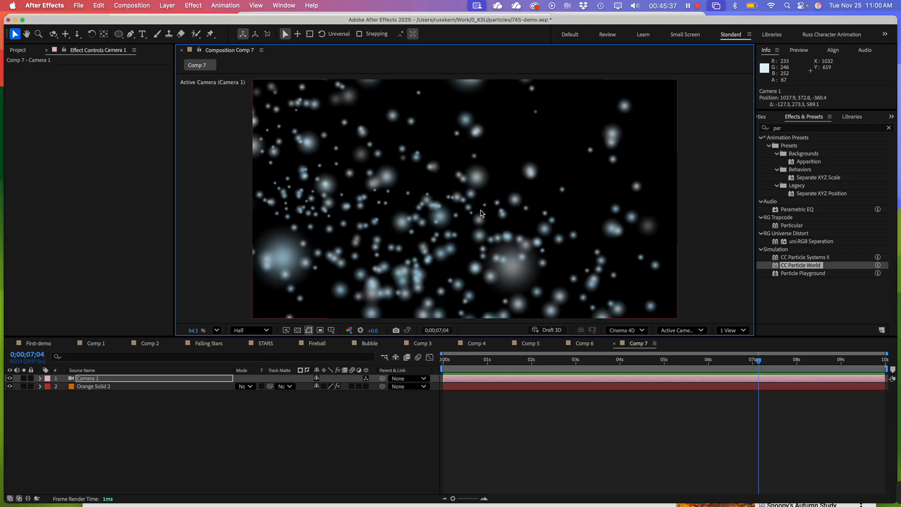
Reposition Camera 1 to about 1767.5, 708.8, -400.3, viewing the particles from just above the floor
{"action": "key", "text": "3"}
{"action": "left_click_drag", "start_coordinate": [466, 266], "coordinate": [412, 231]}
{"action": "key", "text": "1"}
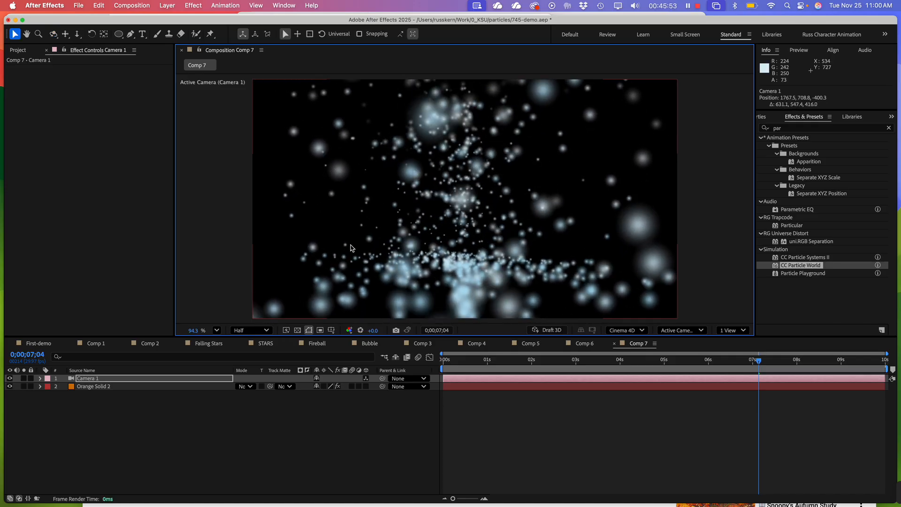
{"action": "key", "text": "v"}
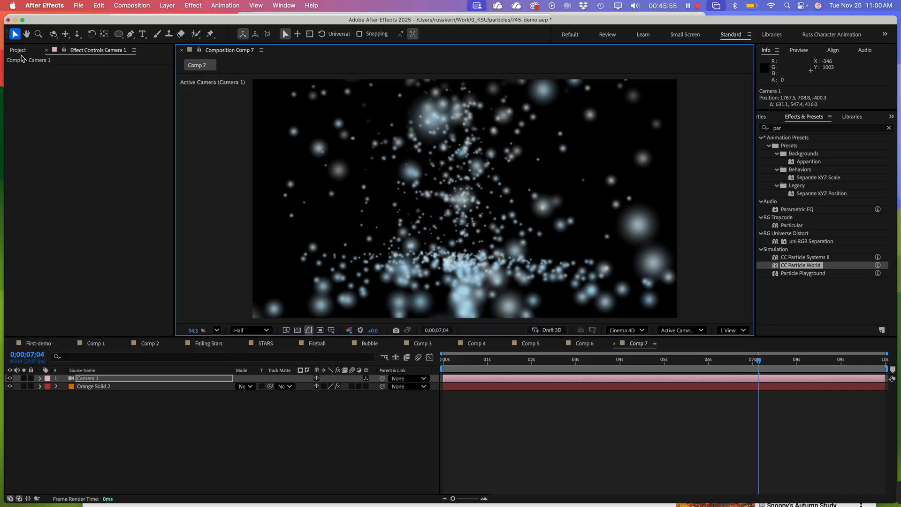
Preview Comp 7 from the first frame through the repositioned camera and widen the Effect Controls area
{"action": "left_click", "coordinate": [19, 50]}
{"action": "left_click", "coordinate": [99, 50]}
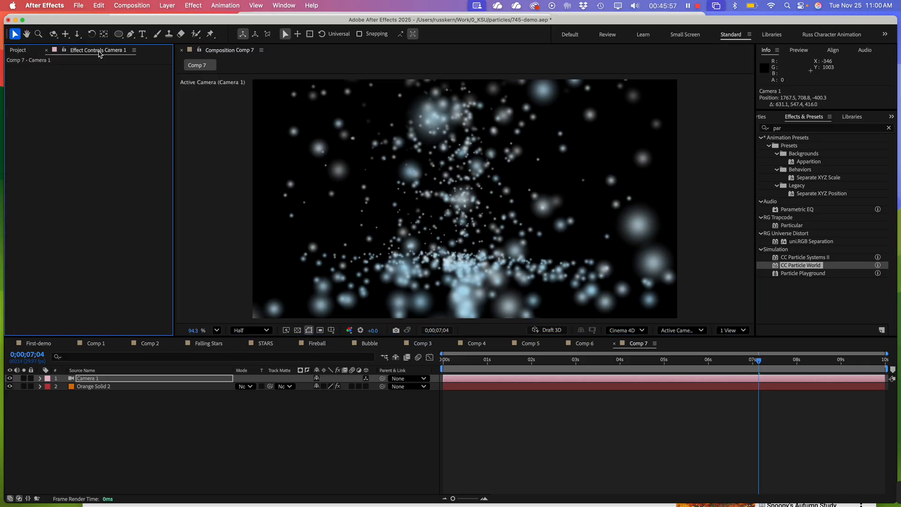
{"action": "left_click_drag", "start_coordinate": [518, 360], "coordinate": [443, 360]}
{"action": "key", "text": "space"}
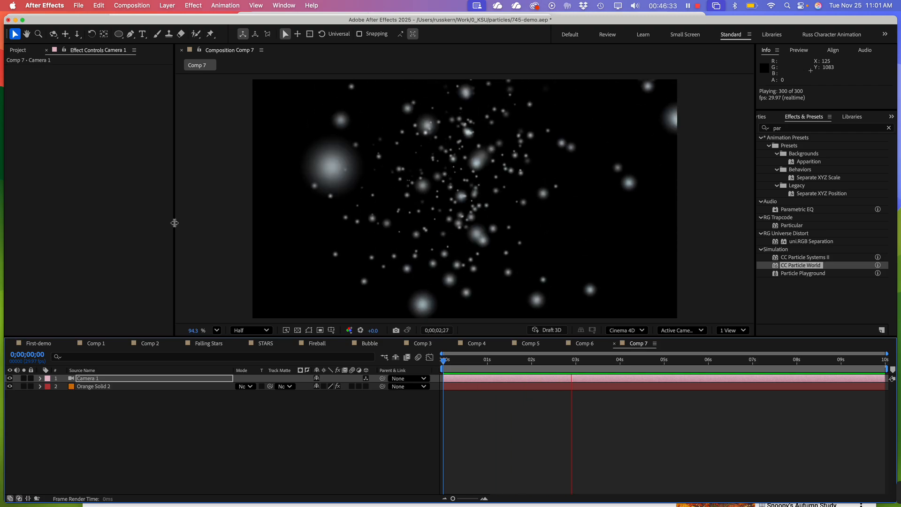
{"action": "left_click_drag", "start_coordinate": [174, 223], "coordinate": [214, 223]}
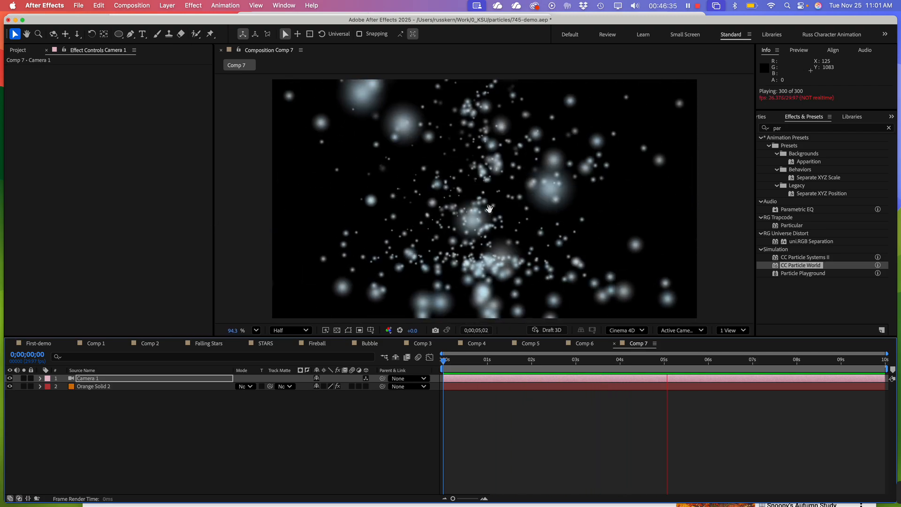
Stop the Comp 7 preview at 0;00;05;05 and save the project
{"action": "key", "text": "space"}
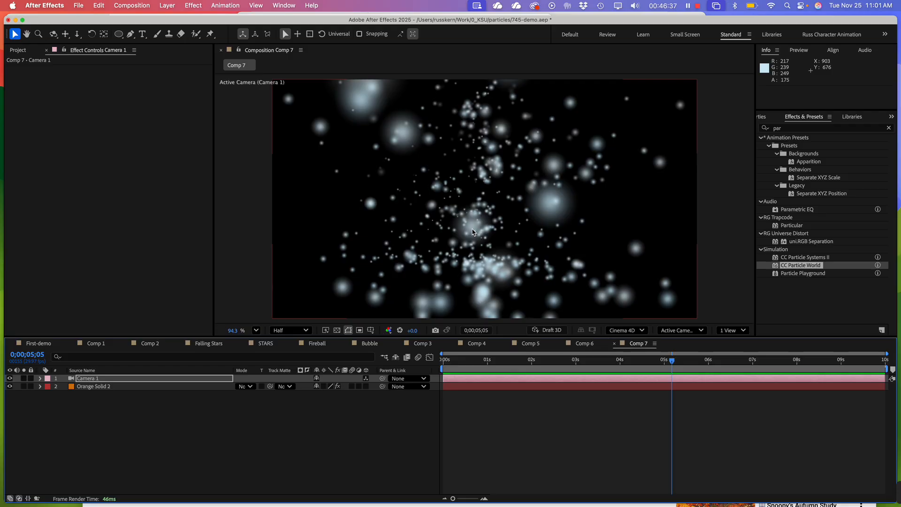
{"action": "key", "text": "super+s"}
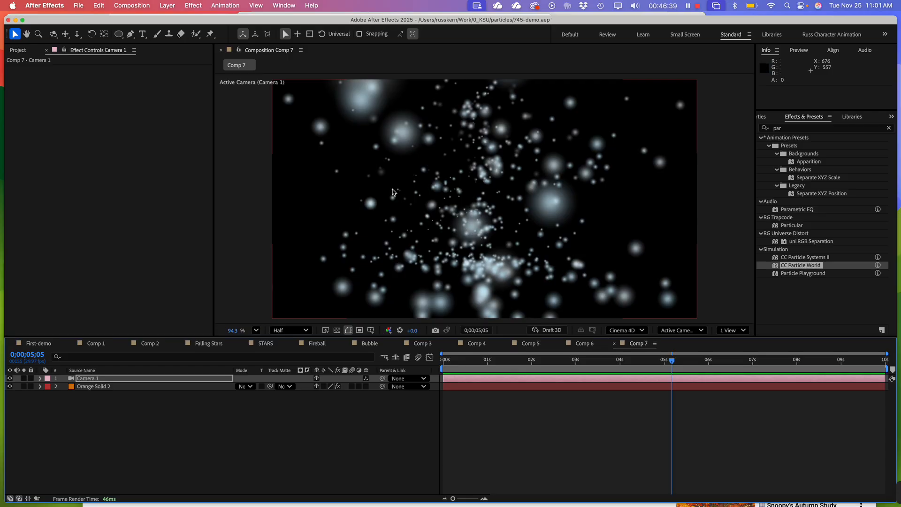
Collapse the Solids folder in the project and create a new 1920 x 1080 composition named Comp 8
{"action": "left_click", "coordinate": [18, 51]}
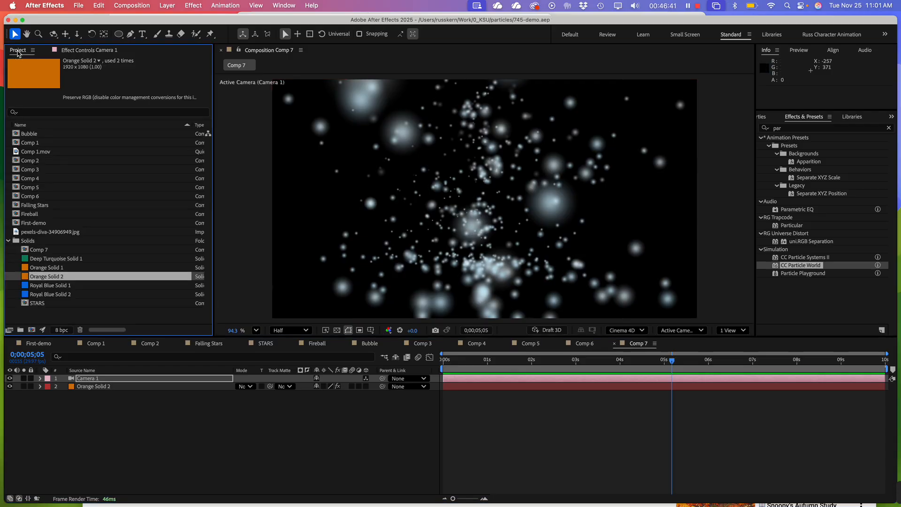
{"action": "left_click", "coordinate": [8, 241]}
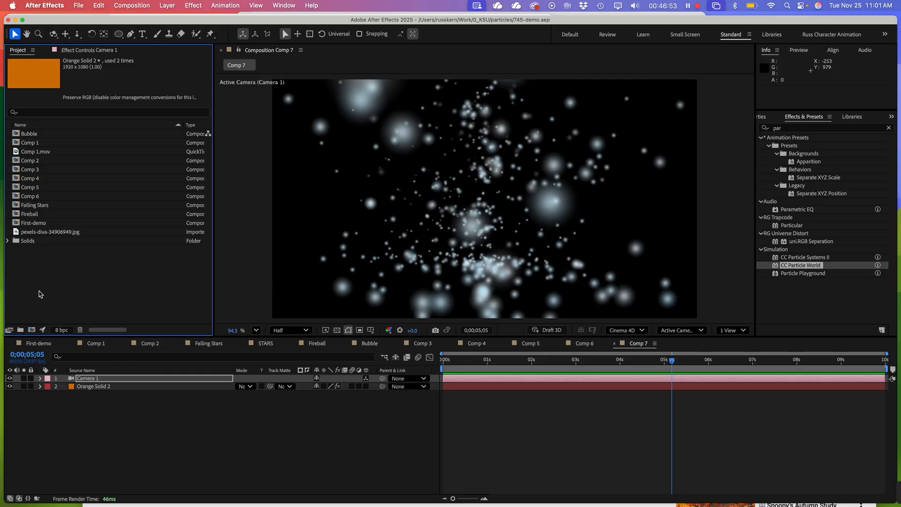
{"action": "right_click", "coordinate": [40, 294]}
{"action": "left_click", "coordinate": [70, 299]}
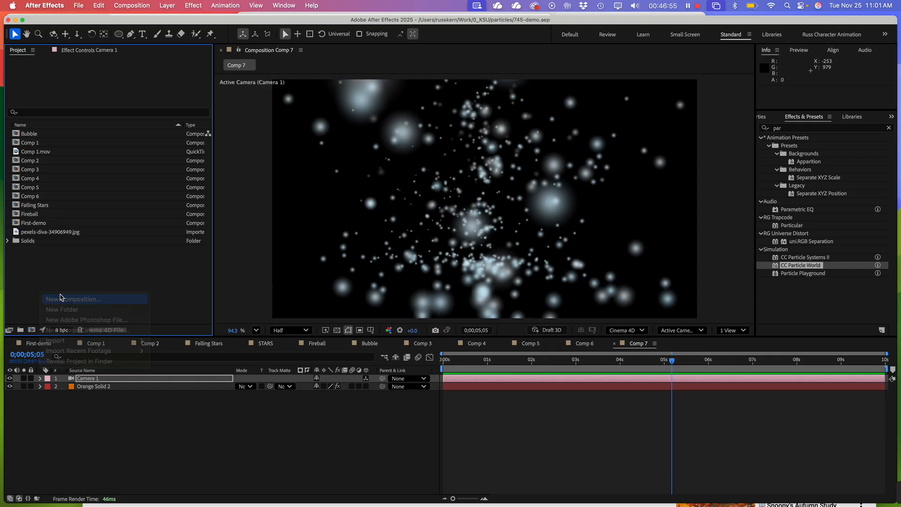
{"action": "left_click", "coordinate": [567, 377]}
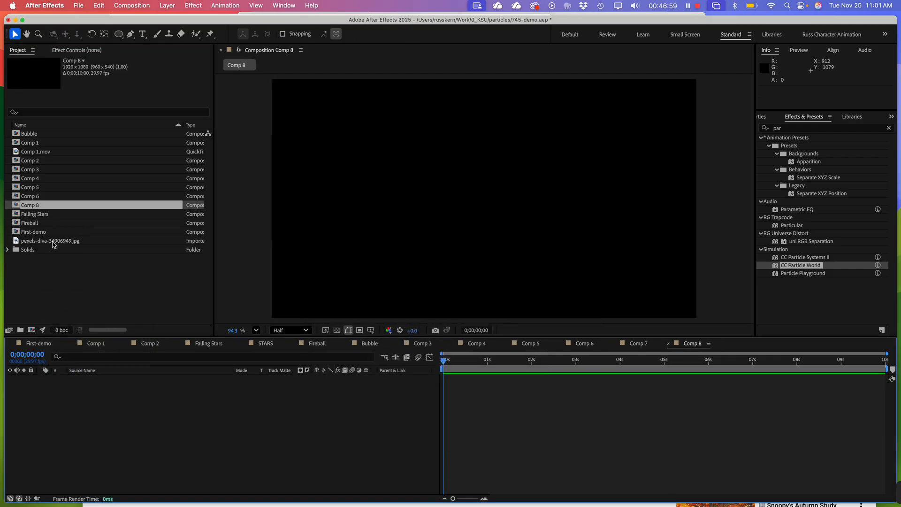
Add Deep Turquoise Solid 1 from the Solids folder to Comp 8 and apply CC Particle World to it
{"action": "left_click", "coordinate": [7, 250]}
{"action": "left_click_drag", "start_coordinate": [51, 267], "coordinate": [52, 443]}
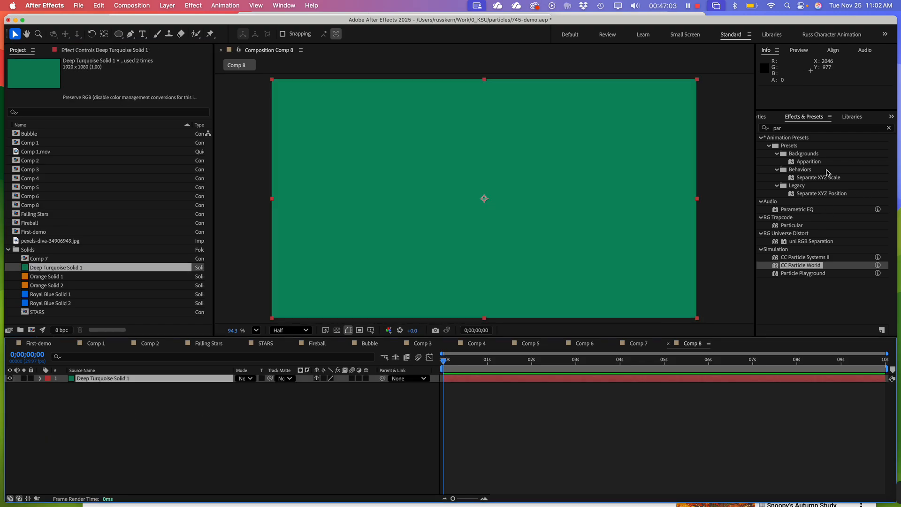
{"action": "left_click_drag", "start_coordinate": [811, 265], "coordinate": [432, 303]}
{"action": "left_click", "coordinate": [169, 381]}
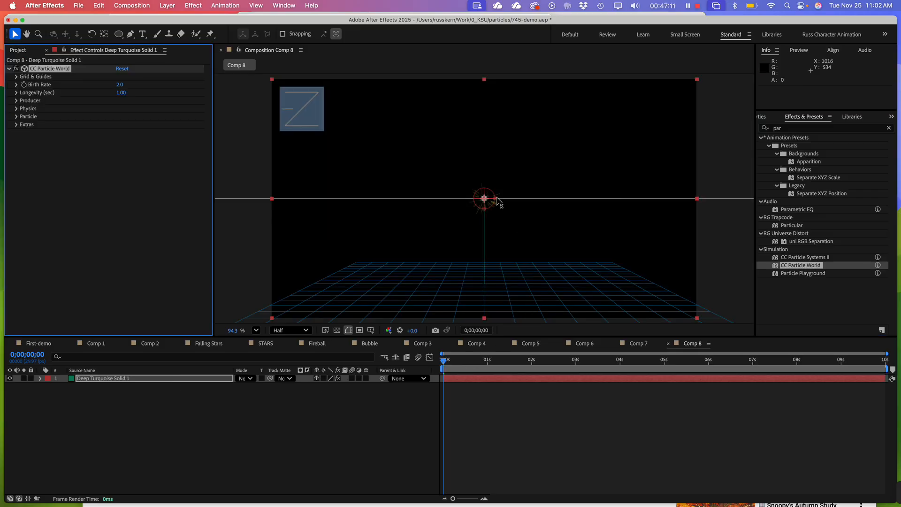
Stretch the particle producer horizontally beyond both sides of the frame and move it straight down below the frame's lower edge
{"action": "left_click_drag", "start_coordinate": [496, 200], "coordinate": [748, 235]}
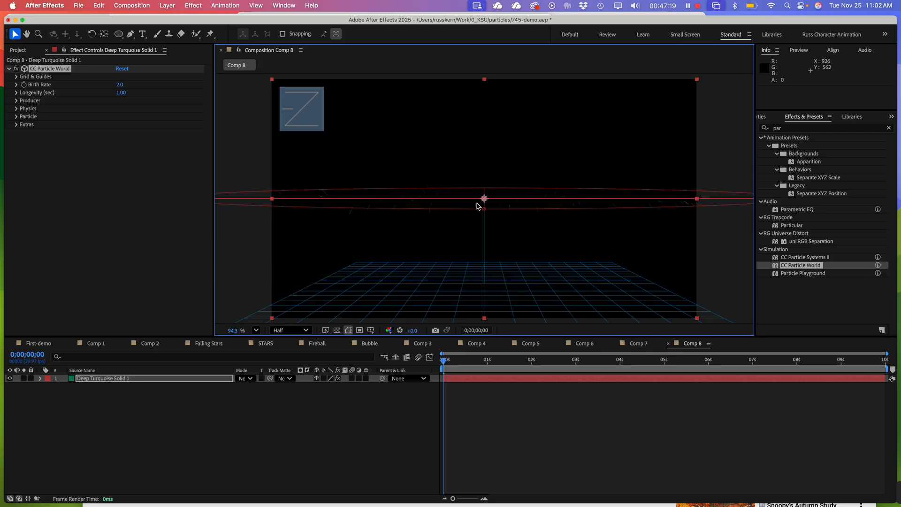
{"action": "scroll", "coordinate": [477, 206], "scroll_direction": "down", "scroll_amount": 2}
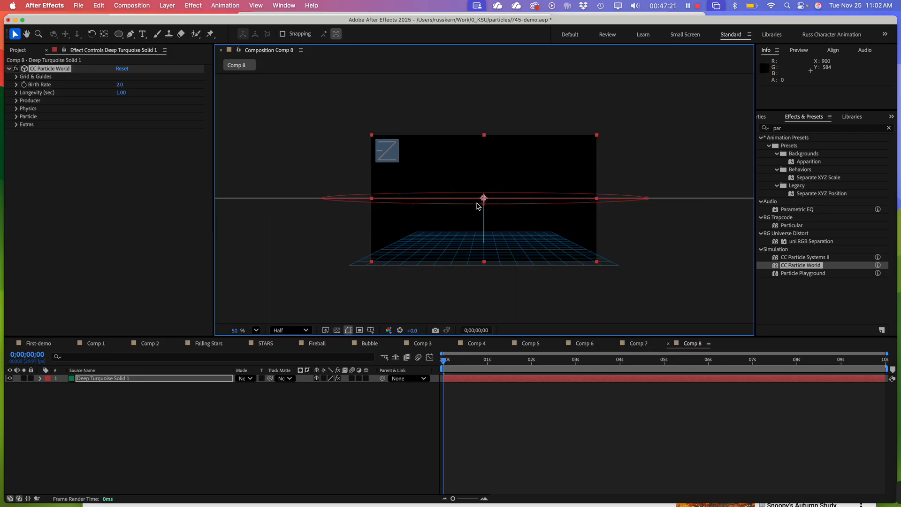
{"action": "left_click_drag", "start_coordinate": [485, 200], "coordinate": [484, 285]}
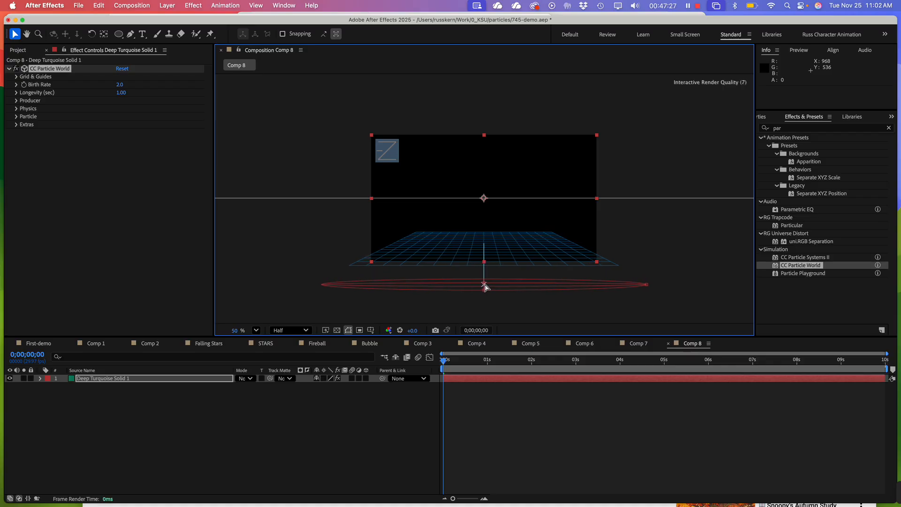
Set the CC Particle World Gravity to about -1.886 and Particle Type to Shaded Sphere, and start a preview
{"action": "left_click", "coordinate": [17, 109]}
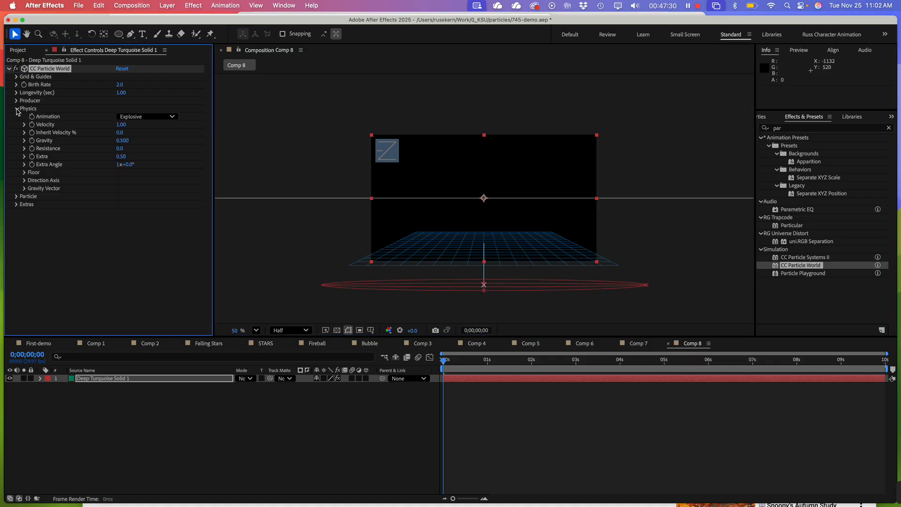
{"action": "left_click", "coordinate": [24, 141]}
{"action": "left_click_drag", "start_coordinate": [119, 158], "coordinate": [42, 158]}
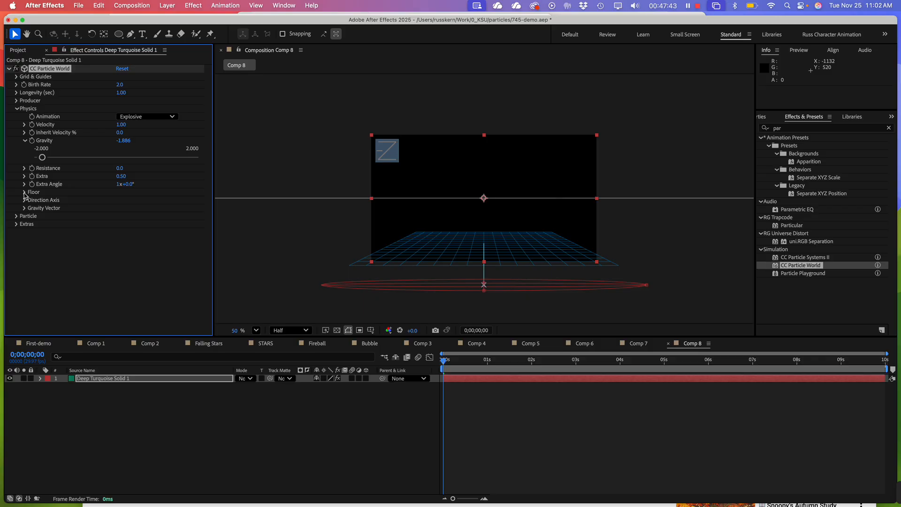
{"action": "left_click", "coordinate": [16, 216]}
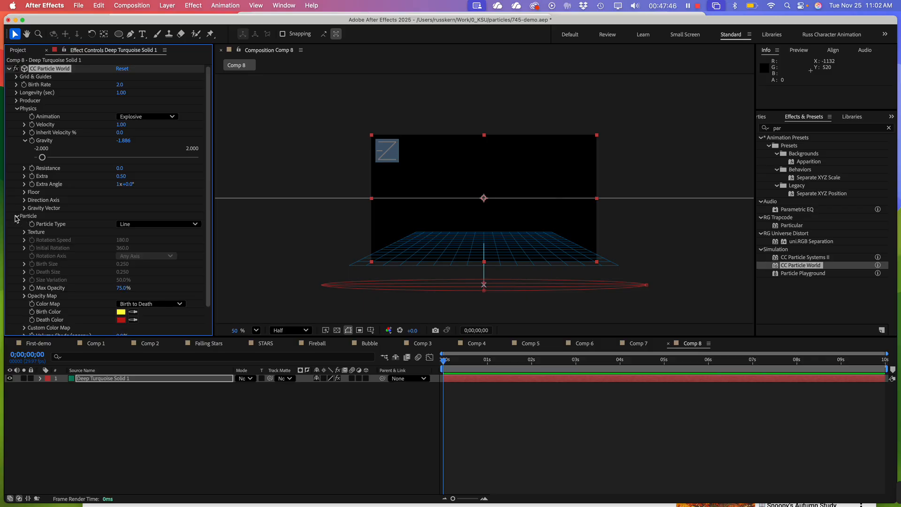
{"action": "left_click", "coordinate": [168, 224]}
{"action": "left_click", "coordinate": [169, 261]}
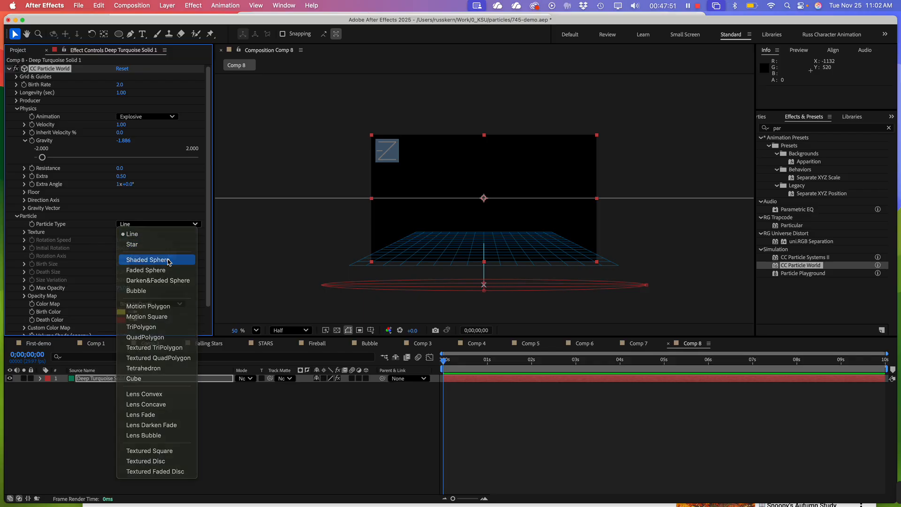
{"action": "key", "text": "space"}
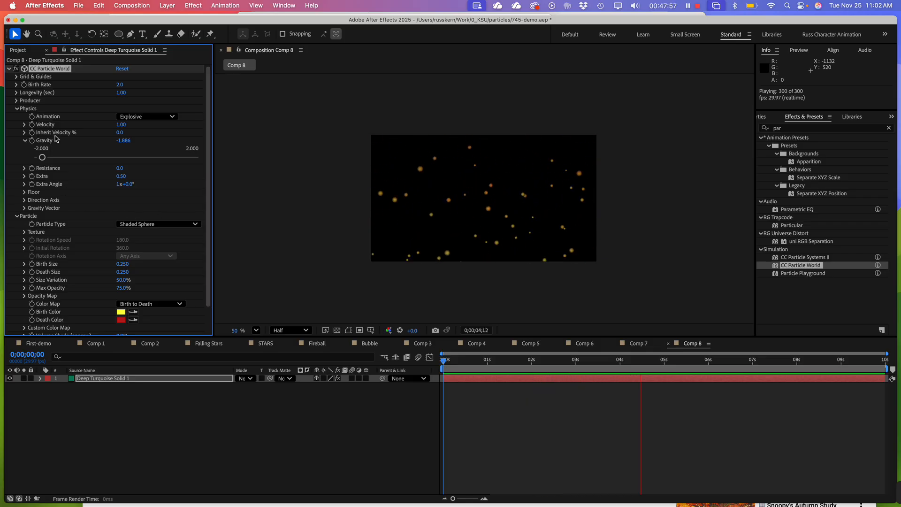
Raise the particles' Resistance to about 19.4 and their Longevity to 4.00 seconds
{"action": "left_click", "coordinate": [24, 168]}
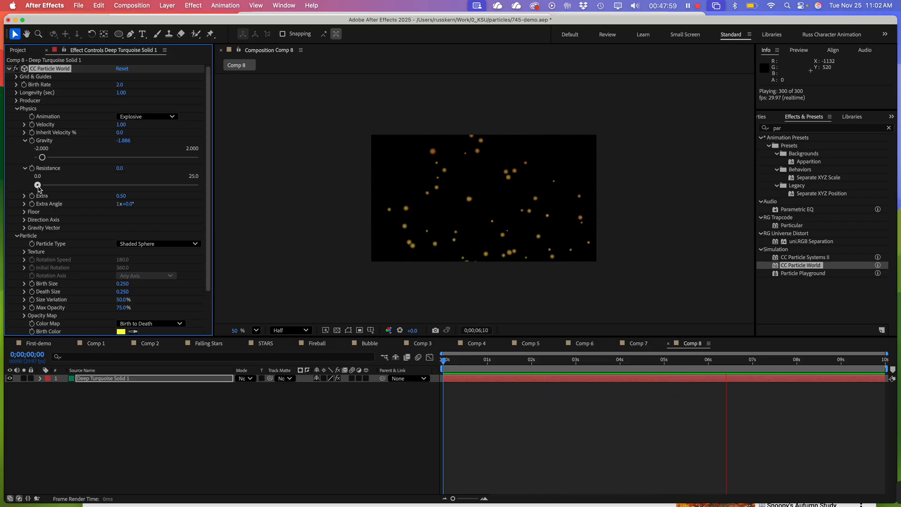
{"action": "left_click_drag", "start_coordinate": [37, 185], "coordinate": [164, 184]}
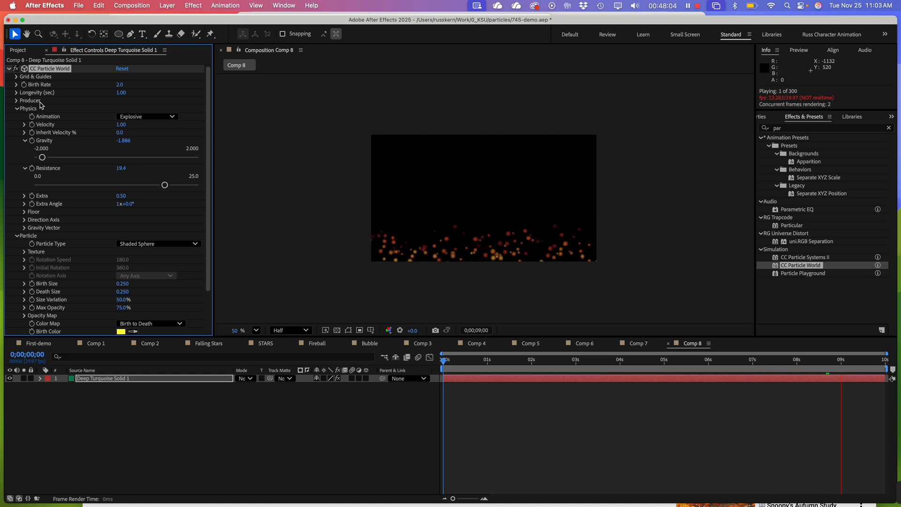
{"action": "left_click", "coordinate": [17, 93]}
{"action": "left_click_drag", "start_coordinate": [136, 112], "coordinate": [196, 110]}
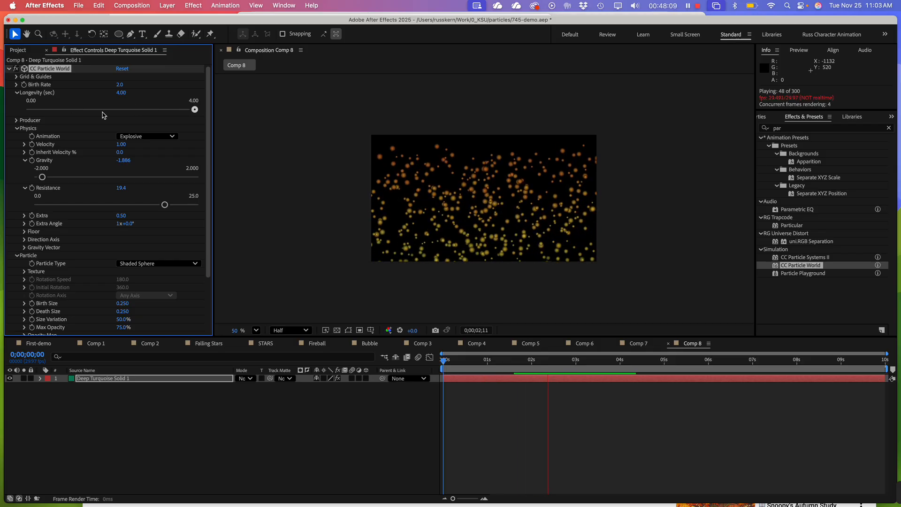
Set the Birth Rate to 0.5 and preview Comp 8
{"action": "left_click", "coordinate": [17, 84]}
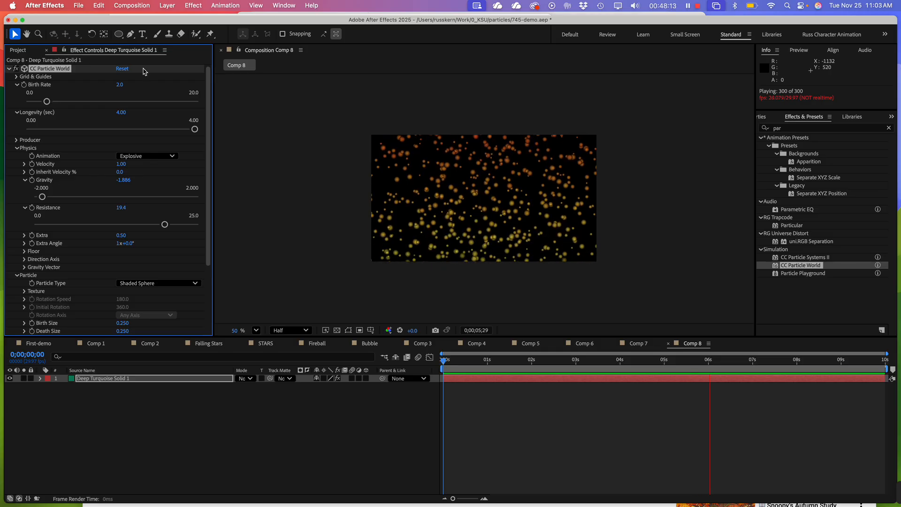
{"action": "left_click", "coordinate": [120, 85]}
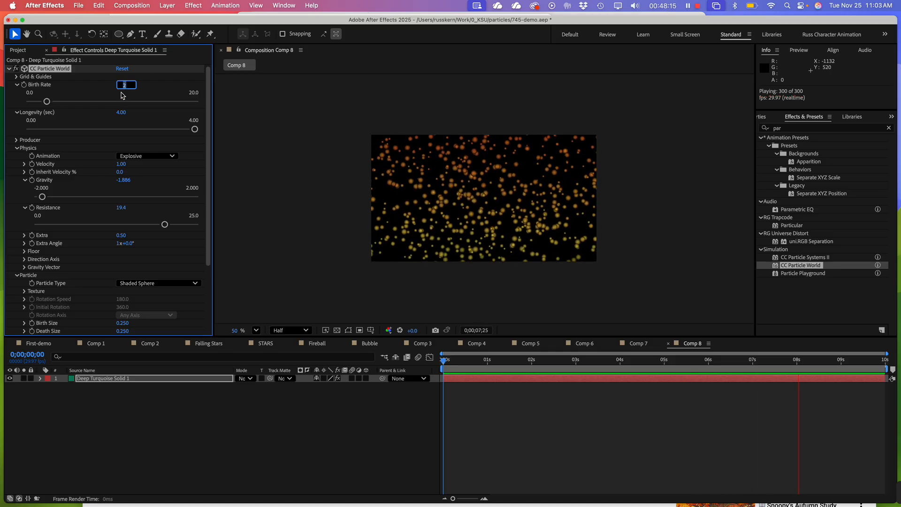
{"action": "type", "text": ".5"}
{"action": "left_click", "coordinate": [244, 158]}
{"action": "key", "text": "space"}
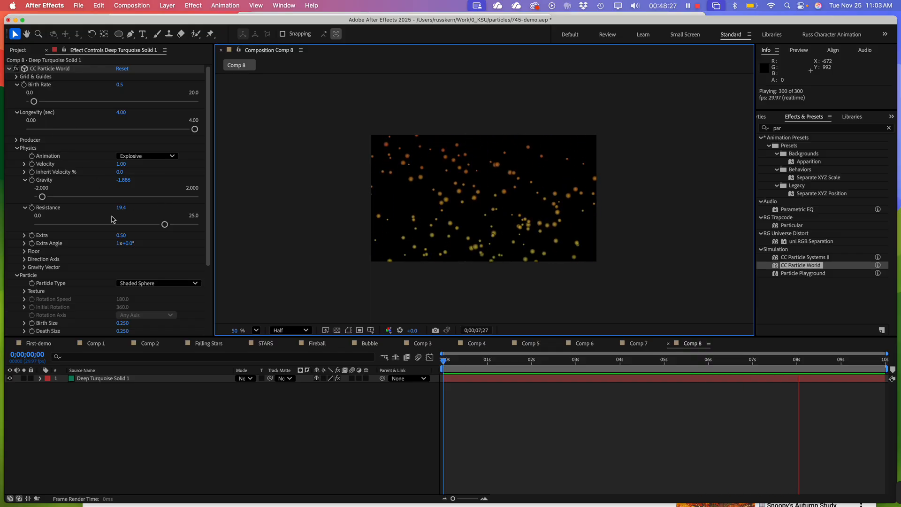
Adjust the particle physics to Inherit Velocity about -37.1%, Gravity about -1.337 and Resistance about 23.6
{"action": "left_click", "coordinate": [24, 172]}
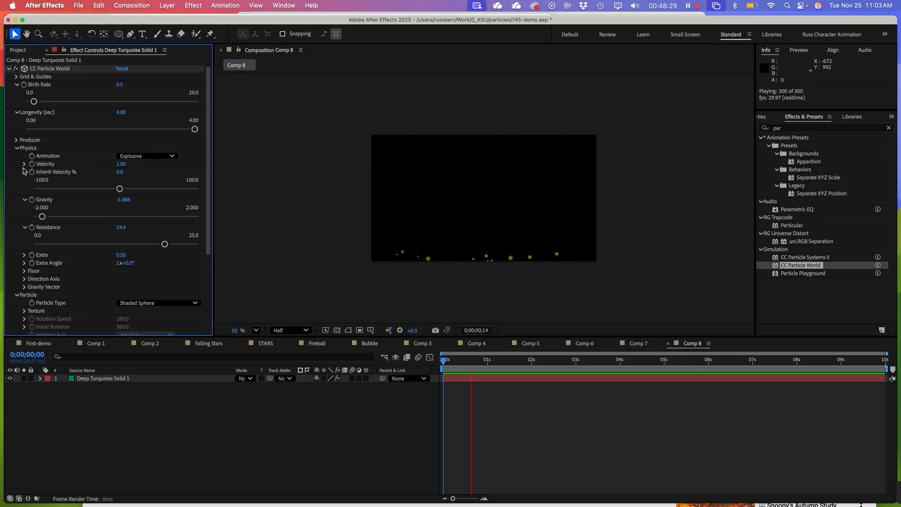
{"action": "left_click", "coordinate": [99, 189]}
{"action": "left_click_drag", "start_coordinate": [95, 192], "coordinate": [87, 191]}
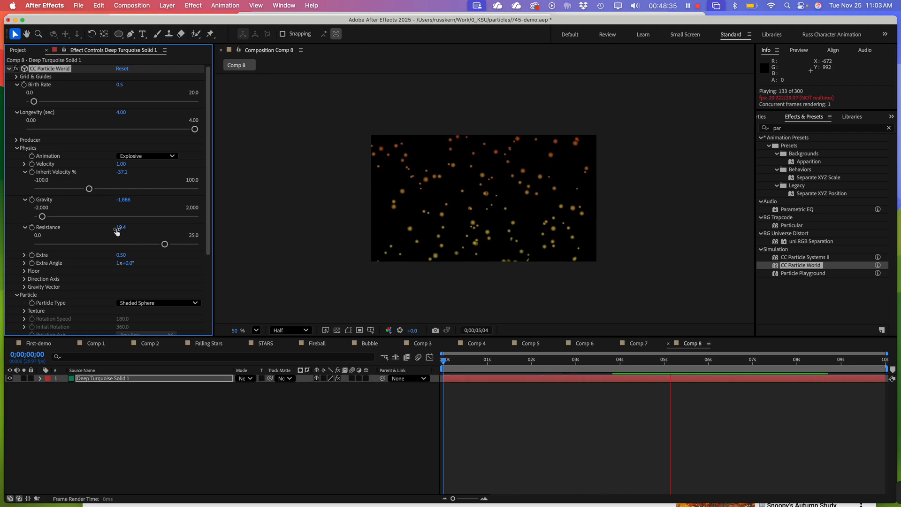
{"action": "left_click_drag", "start_coordinate": [44, 219], "coordinate": [63, 222]}
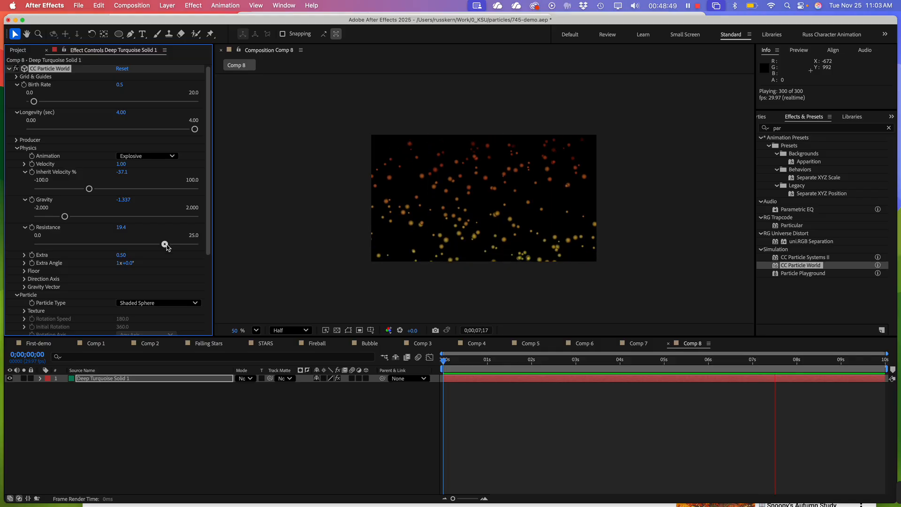
{"action": "left_click_drag", "start_coordinate": [167, 246], "coordinate": [191, 249]}
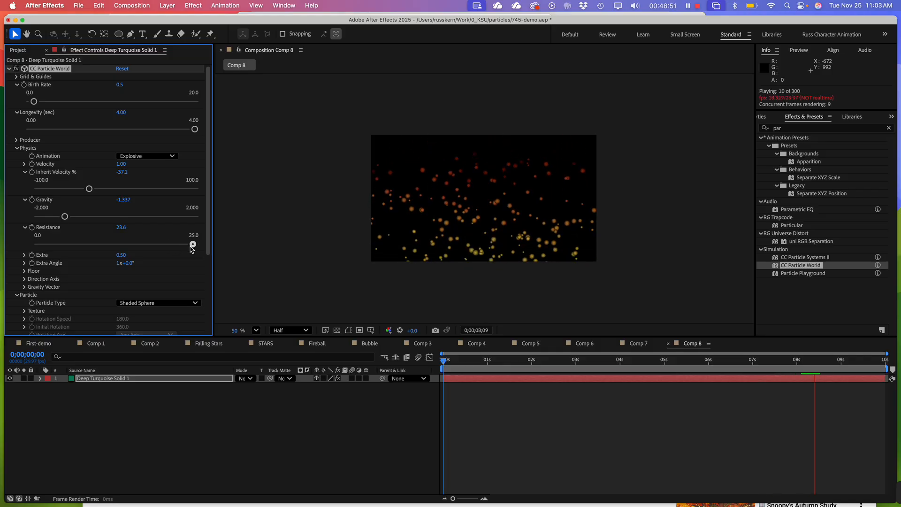
Set the particles' Longevity to 10 seconds and their Birth Rate to 0.2
{"action": "left_click", "coordinate": [121, 114]}
{"action": "type", "text": "1"}
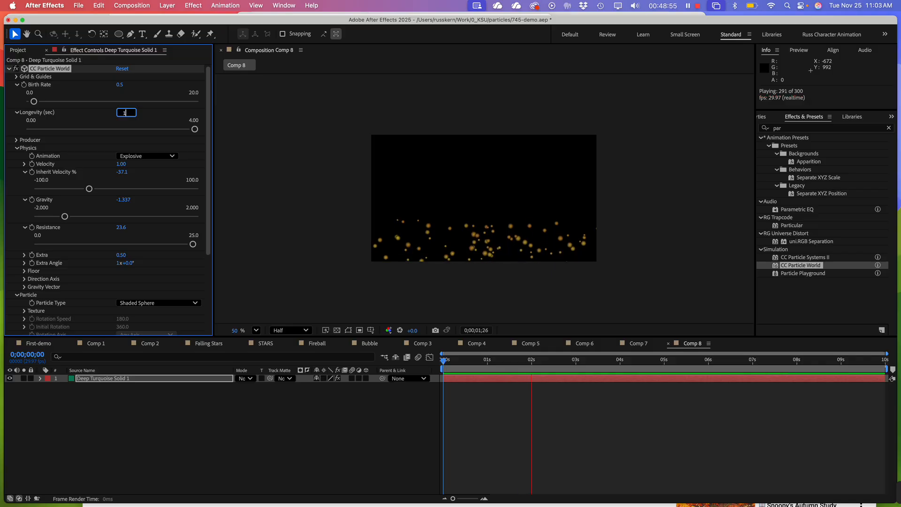
{"action": "type", "text": "0"}
{"action": "key", "text": "Return"}
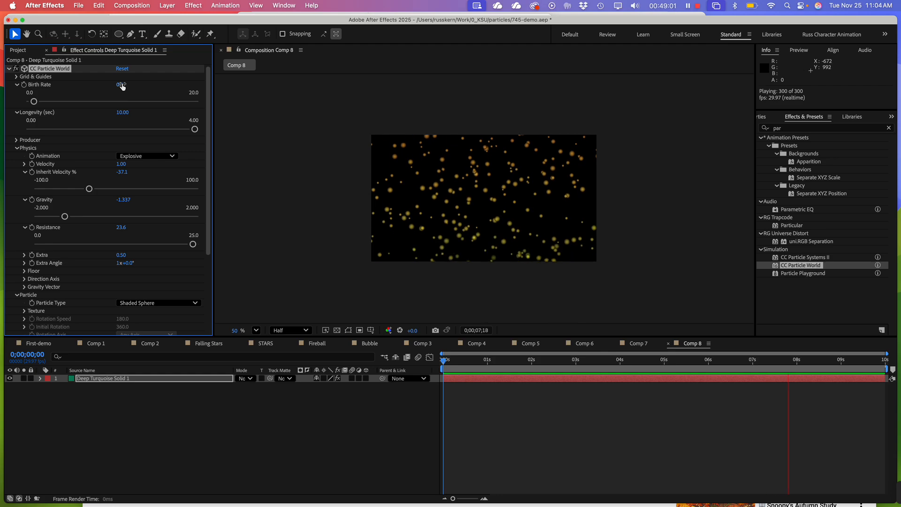
{"action": "left_click", "coordinate": [123, 84]}
{"action": "key", "text": "BackSpace"}
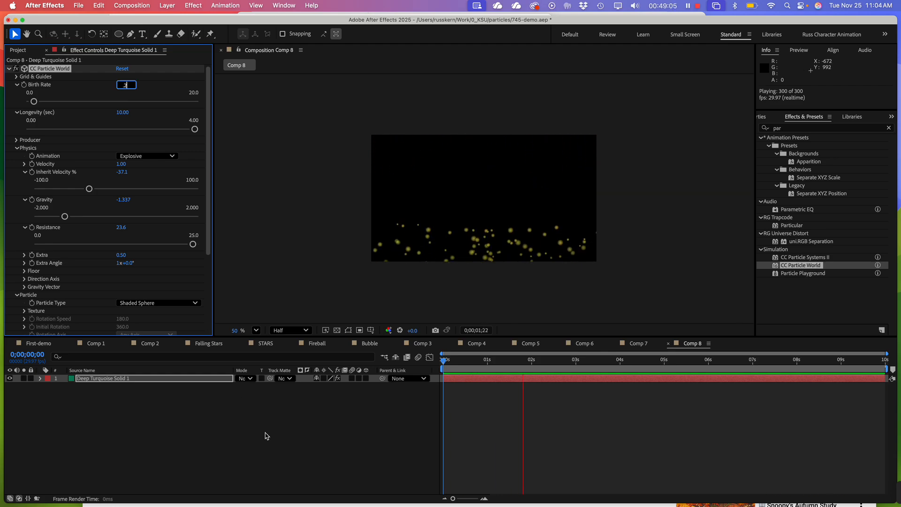
{"action": "key", "text": "Return"}
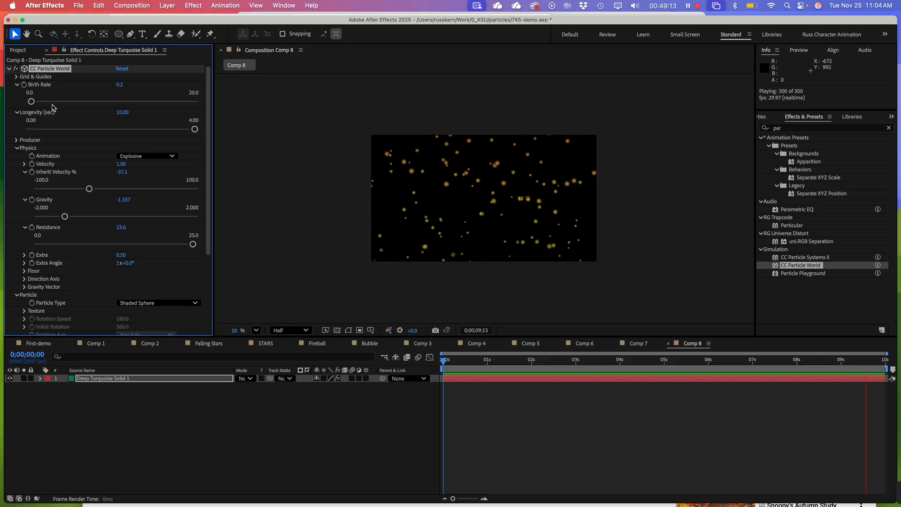
Collapse the CC Particle World settings and the Solids folder, and open the Bubble composition from the project
{"action": "left_click", "coordinate": [17, 85]}
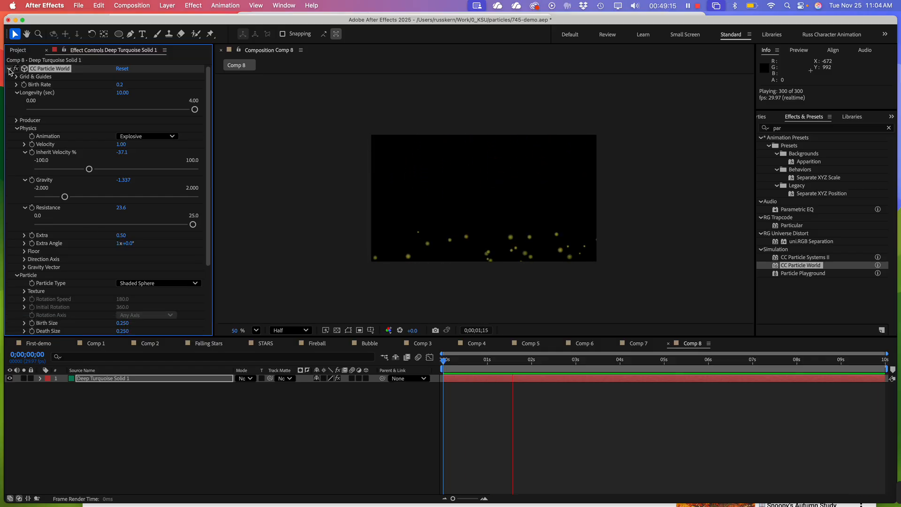
{"action": "left_click", "coordinate": [9, 69]}
{"action": "left_click", "coordinate": [90, 227]}
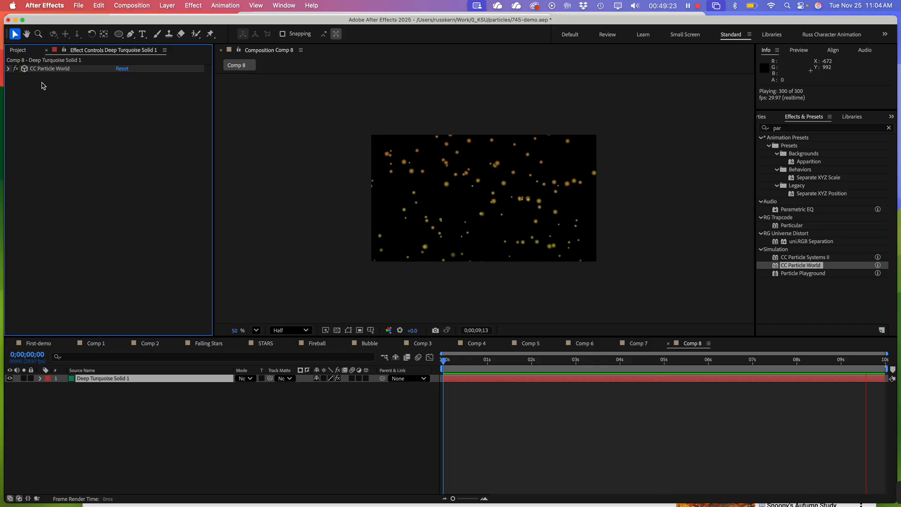
{"action": "left_click", "coordinate": [18, 51]}
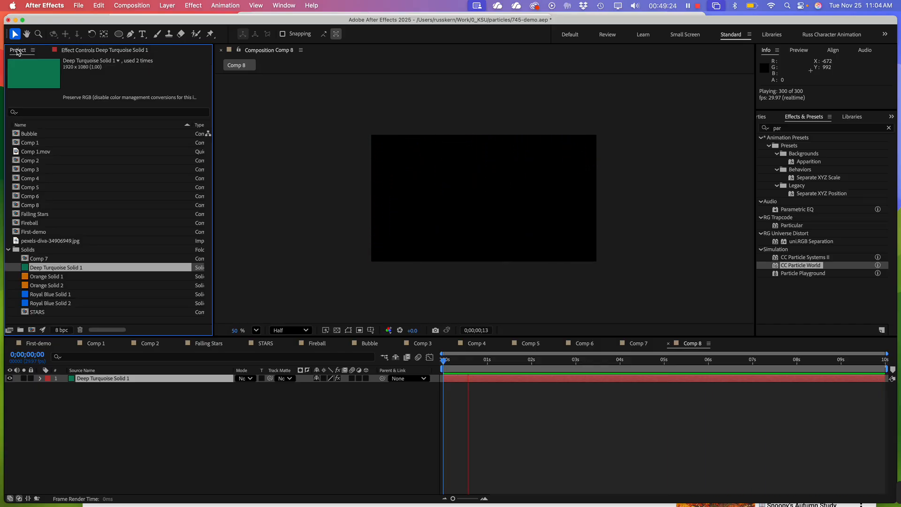
{"action": "left_click", "coordinate": [8, 250]}
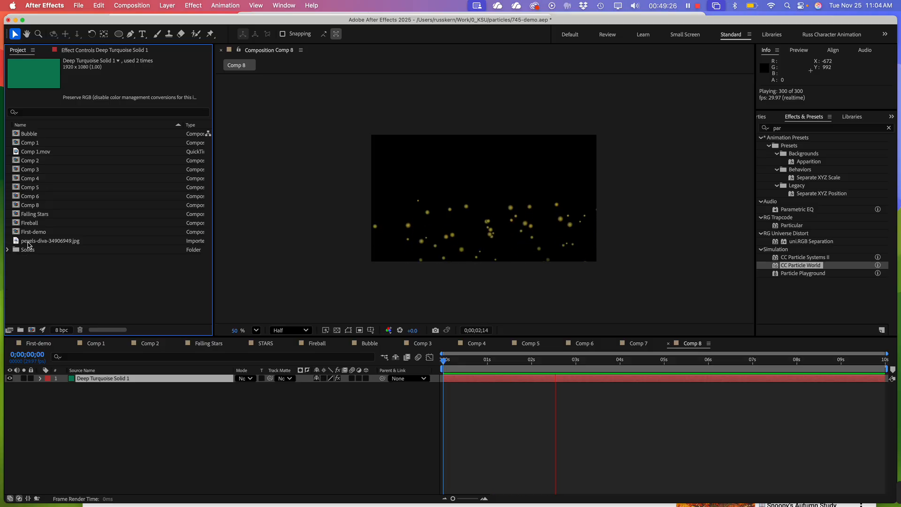
{"action": "double_click", "coordinate": [14, 135]}
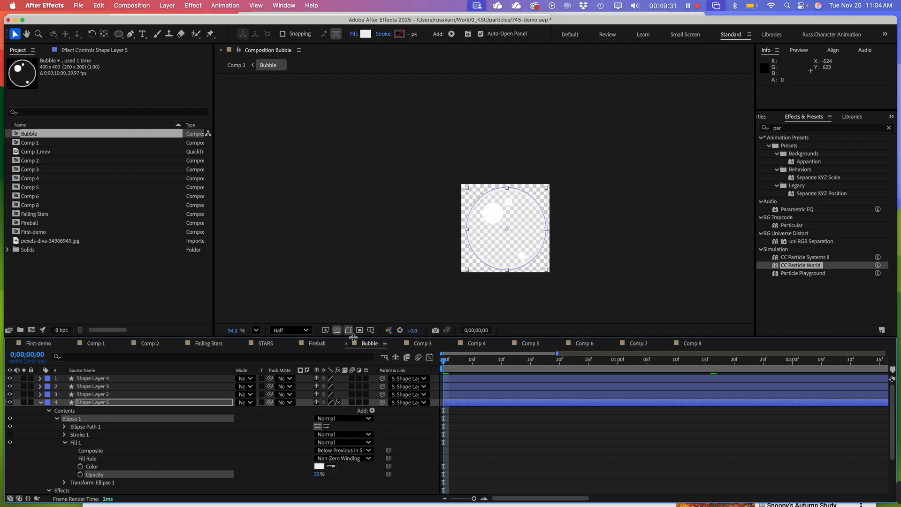
Turn off the transparency grid and preview the Bubble composition's animation
{"action": "left_click", "coordinate": [337, 331]}
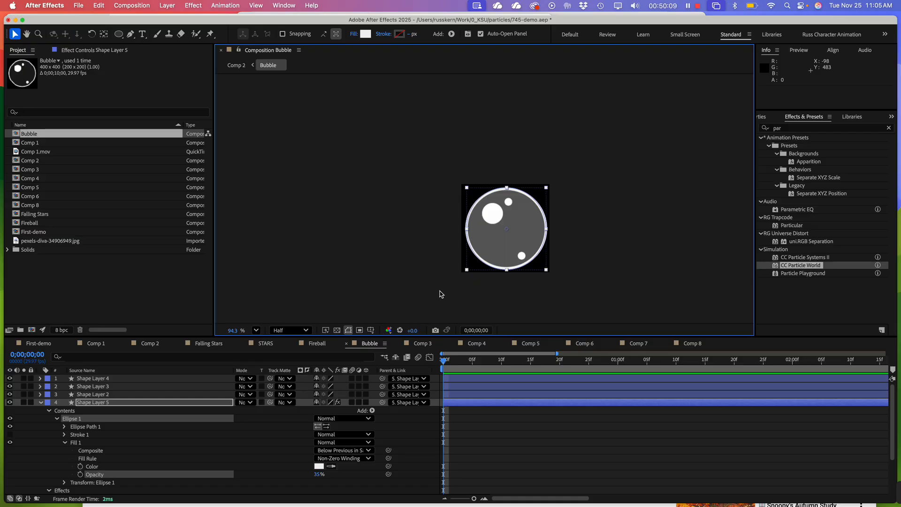
{"action": "key", "text": "space"}
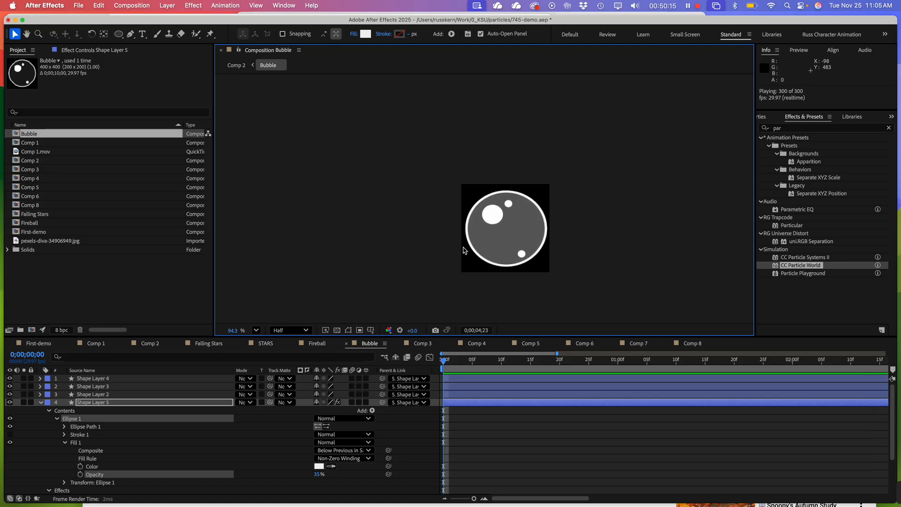
{"action": "key", "text": "space"}
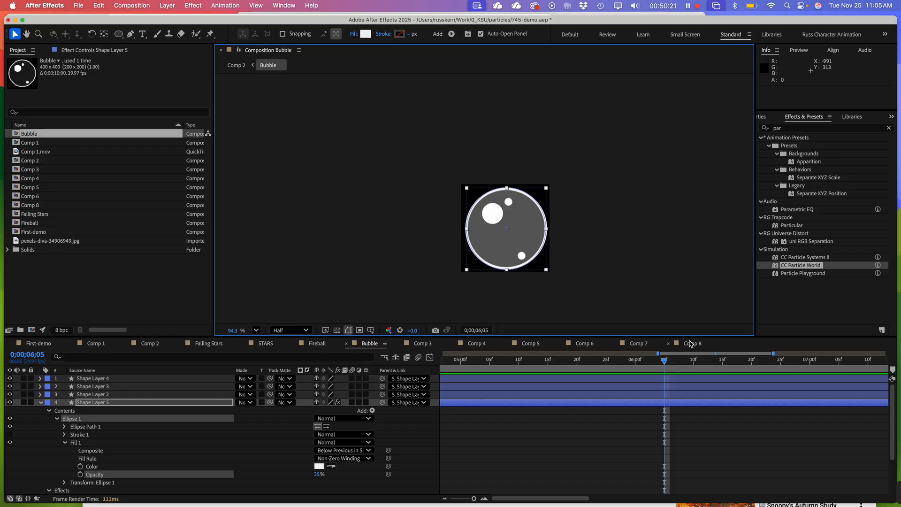
Return to Comp 8 at 0;00;02;08 and expand the solid's CC Particle World settings, leaving Longevity and Physics collapsed
{"action": "left_click", "coordinate": [691, 344]}
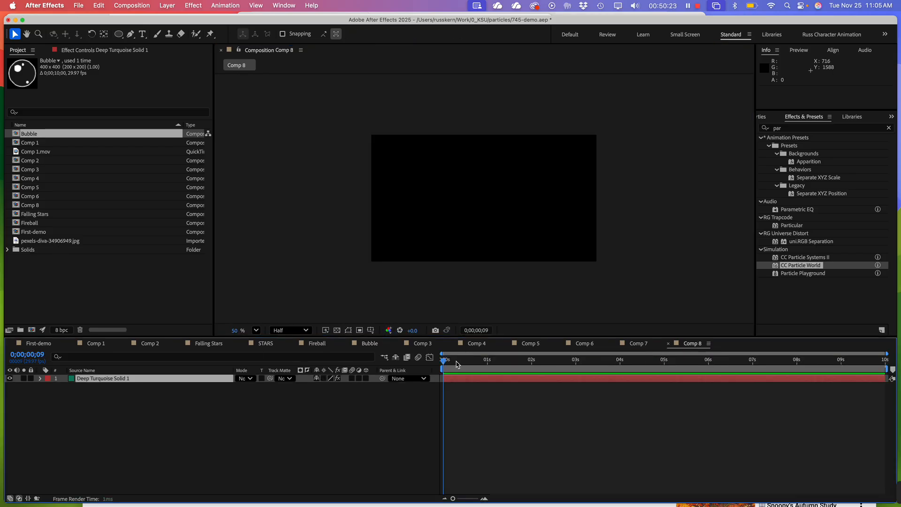
{"action": "left_click_drag", "start_coordinate": [458, 364], "coordinate": [543, 365]}
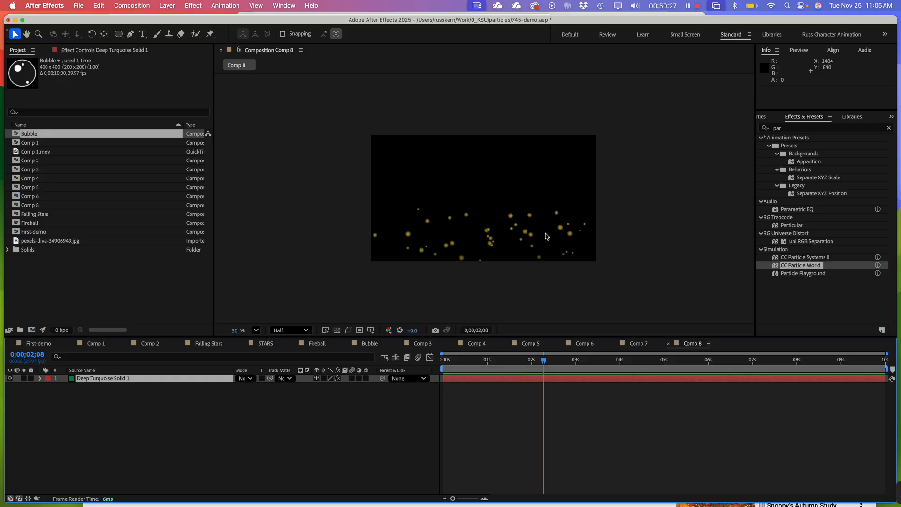
{"action": "key", "text": "period"}
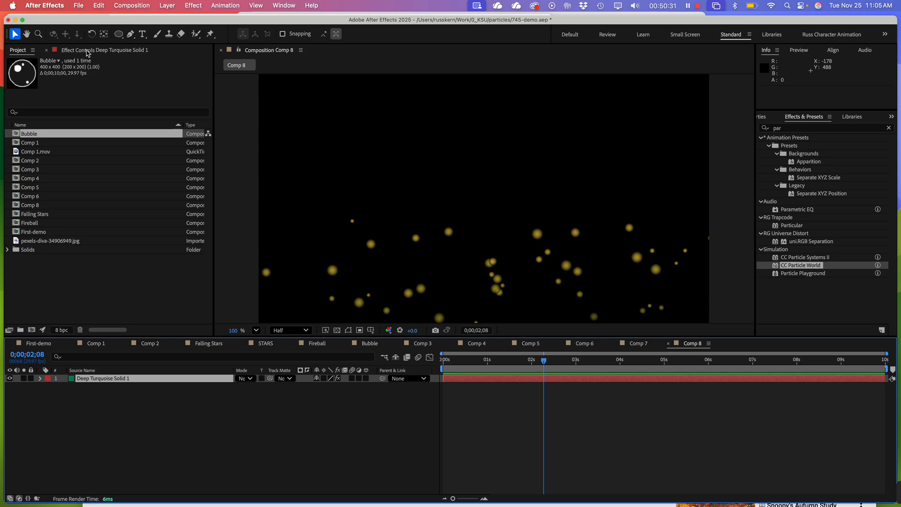
{"action": "left_click", "coordinate": [88, 50]}
{"action": "left_click", "coordinate": [98, 379]}
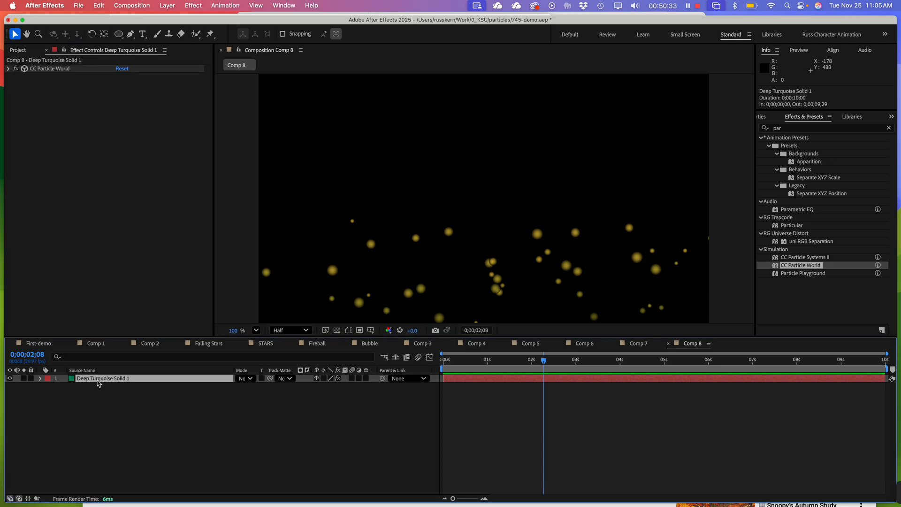
{"action": "left_click", "coordinate": [8, 69]}
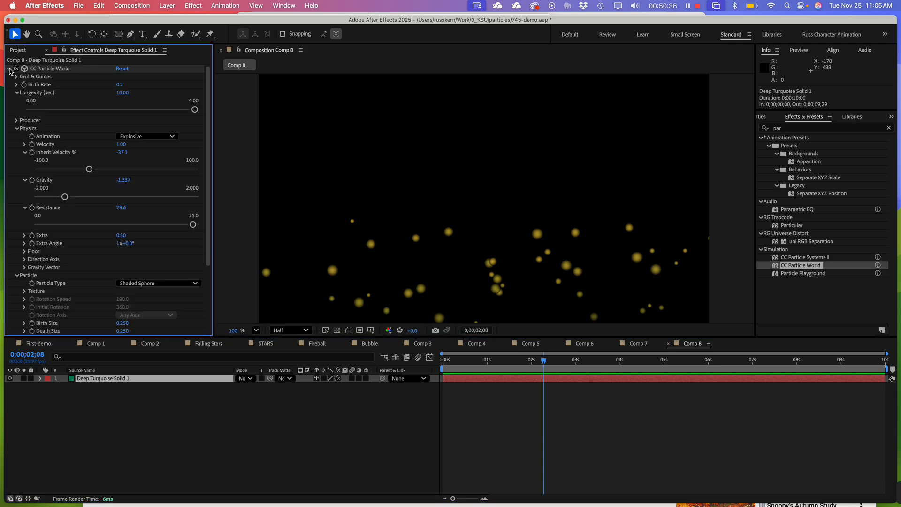
{"action": "left_click", "coordinate": [15, 93]}
{"action": "left_click", "coordinate": [16, 109]}
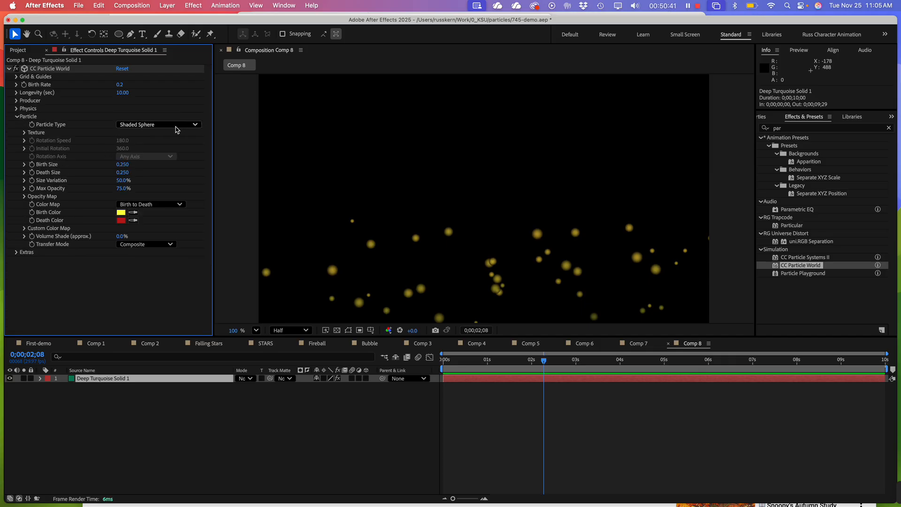
Add the Bubble composition to Comp 8 below the Deep Turquoise solid and hide its layer
{"action": "left_click", "coordinate": [28, 52]}
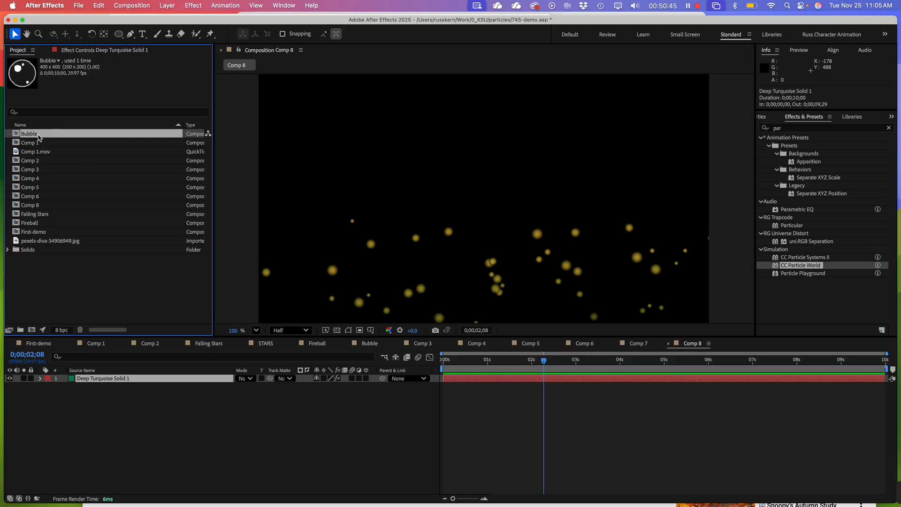
{"action": "left_click_drag", "start_coordinate": [39, 138], "coordinate": [138, 413]}
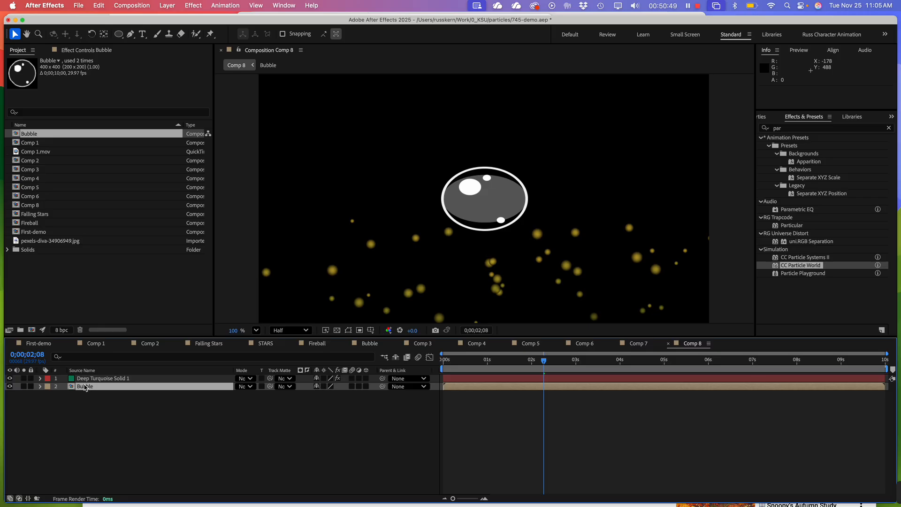
{"action": "left_click", "coordinate": [10, 386]}
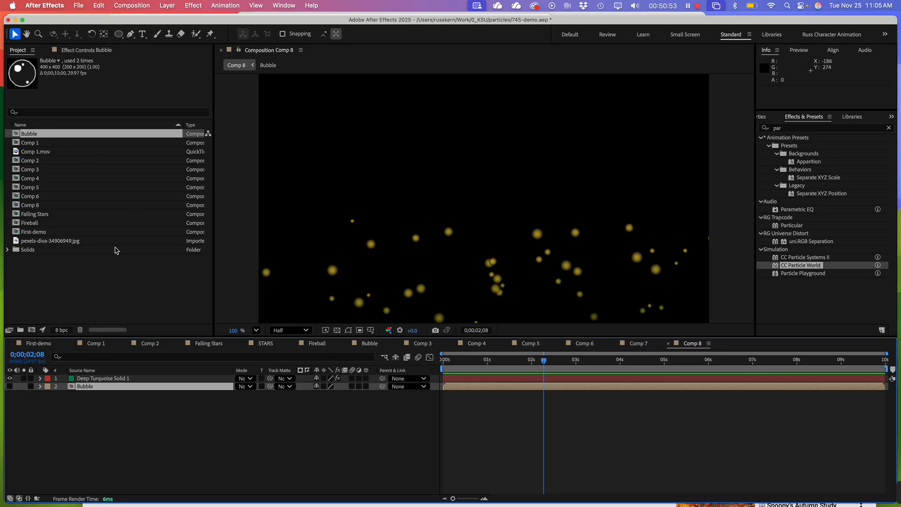
Set the solid's Particle Type to Textured QuadPolygon and its Texture Layer to Bubble
{"action": "left_click", "coordinate": [113, 380]}
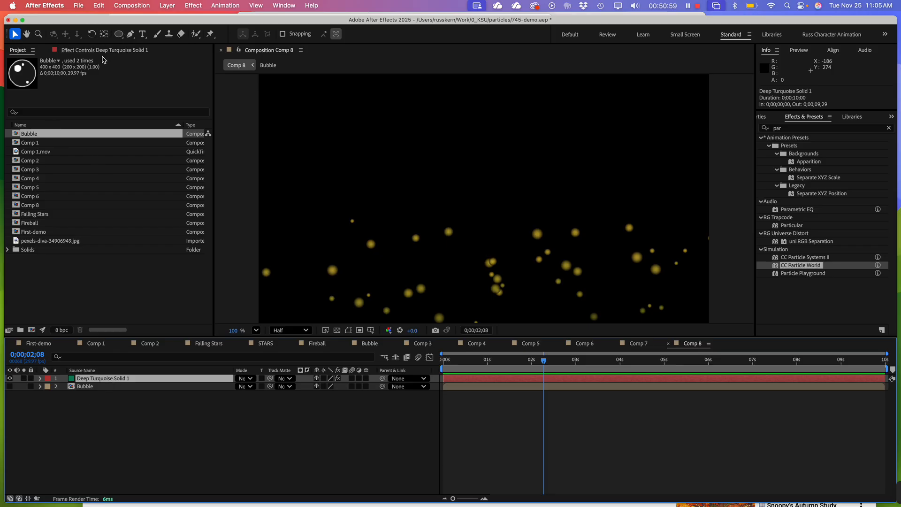
{"action": "left_click", "coordinate": [114, 49]}
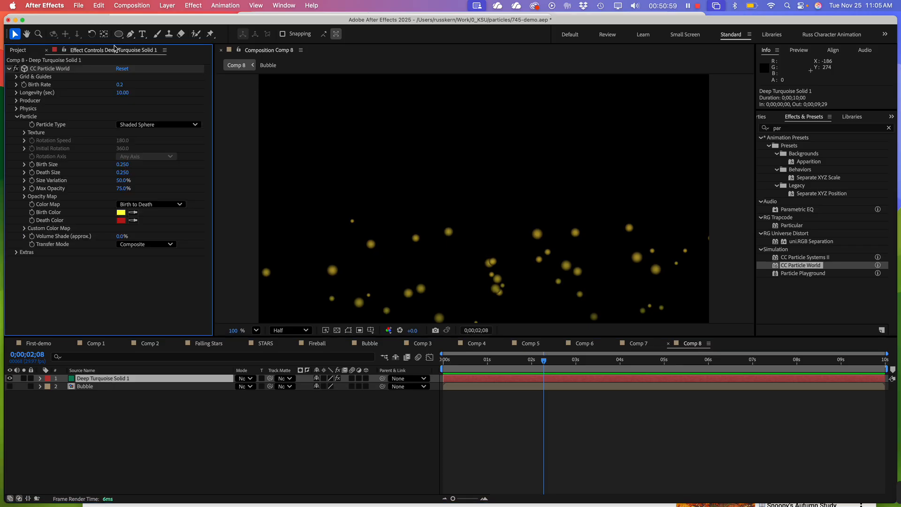
{"action": "left_click", "coordinate": [147, 124]}
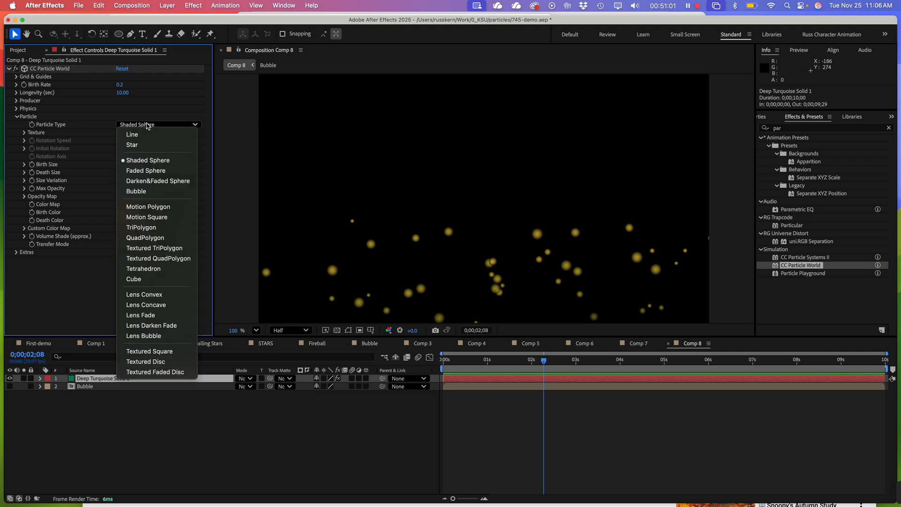
{"action": "left_click", "coordinate": [160, 259]}
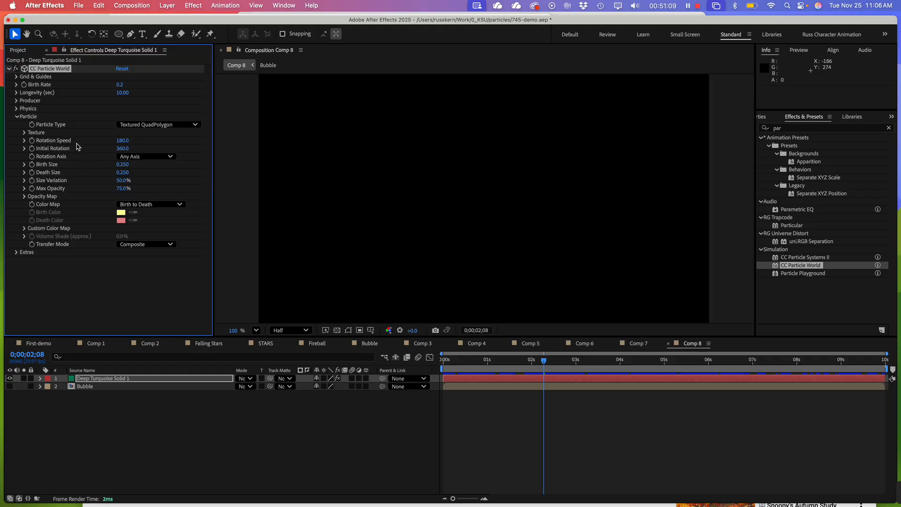
{"action": "left_click", "coordinate": [25, 134]}
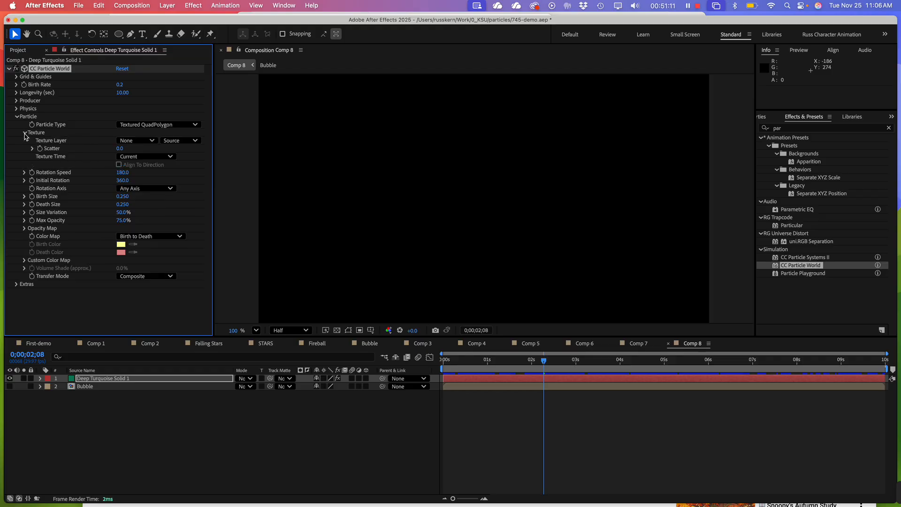
{"action": "left_click", "coordinate": [139, 143]}
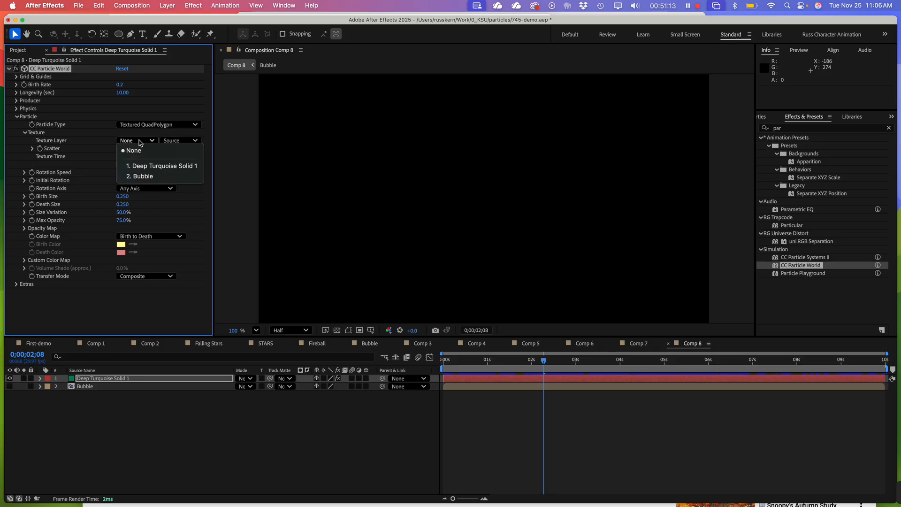
{"action": "left_click", "coordinate": [147, 177]}
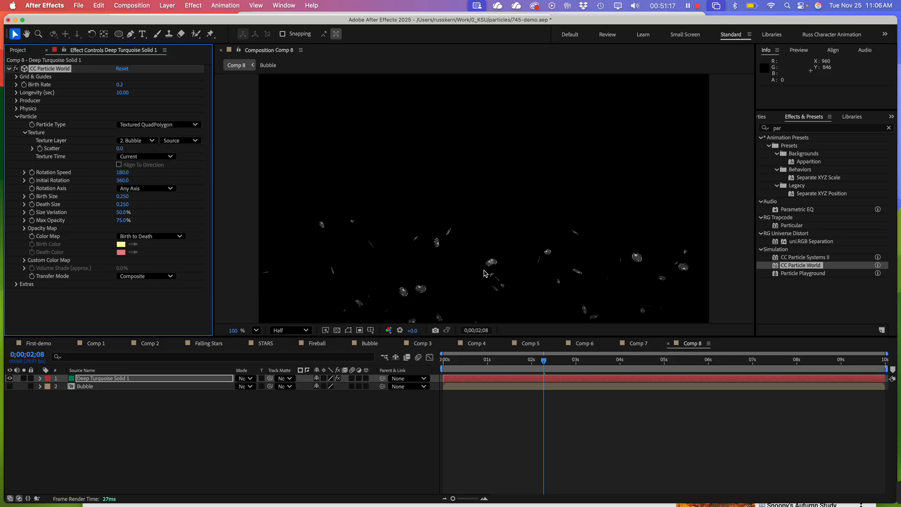
Preview Comp 8 from the start and enlarge the particles to a Birth Size of about 0.651 and a Death Size of about 0.840
{"action": "left_click_drag", "start_coordinate": [492, 365], "coordinate": [442, 365]}
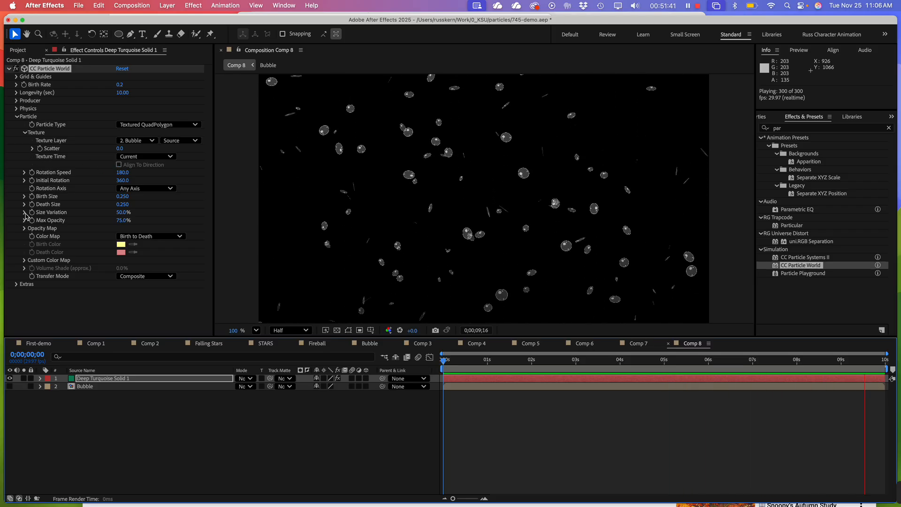
{"action": "left_click", "coordinate": [24, 197]}
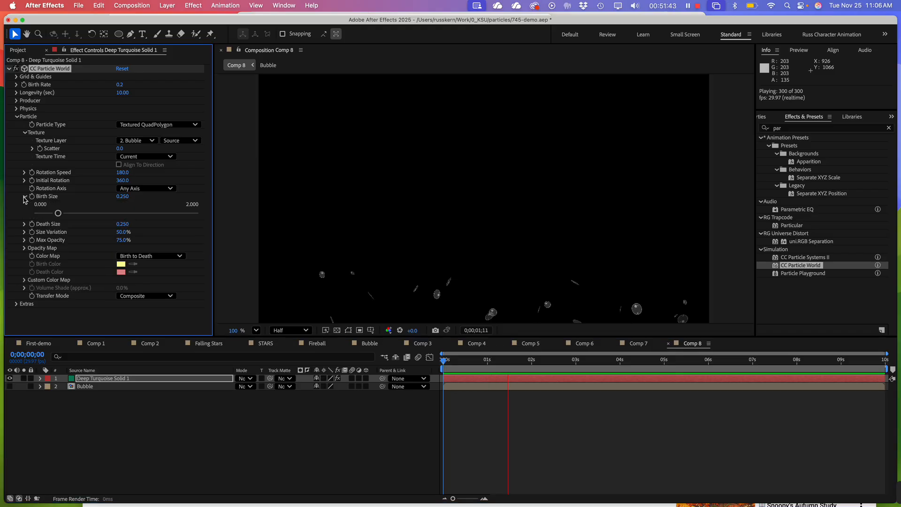
{"action": "left_click_drag", "start_coordinate": [56, 213], "coordinate": [89, 220]}
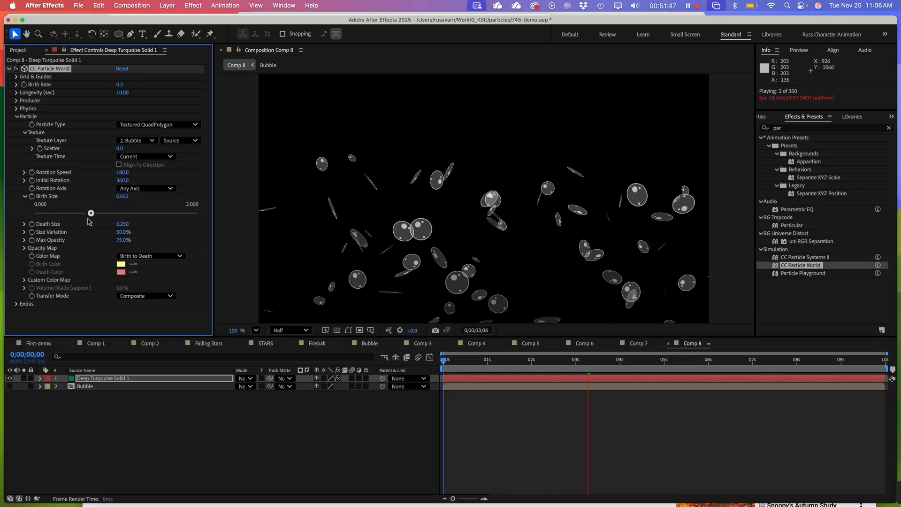
{"action": "left_click", "coordinate": [24, 224]}
{"action": "left_click_drag", "start_coordinate": [59, 241], "coordinate": [105, 251]}
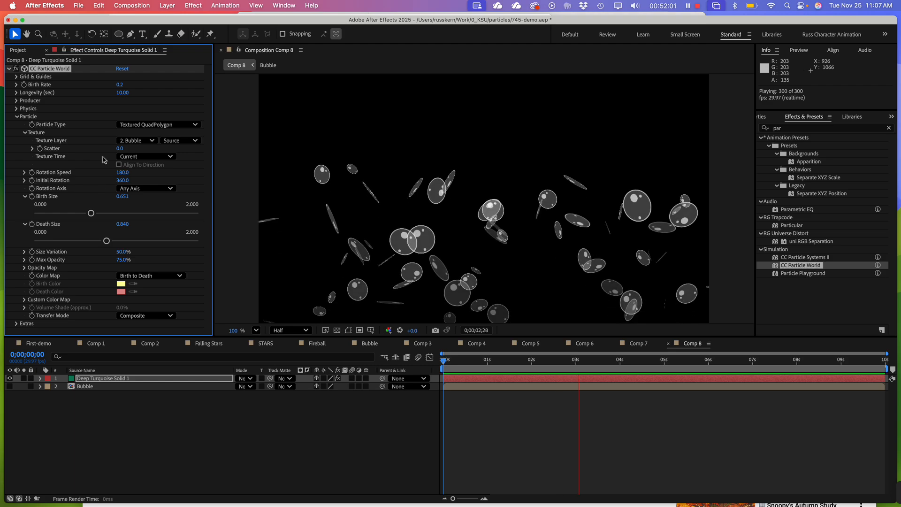
Set the particles' Rotation Speed and Initial Rotation to 0
{"action": "left_click", "coordinate": [25, 172]}
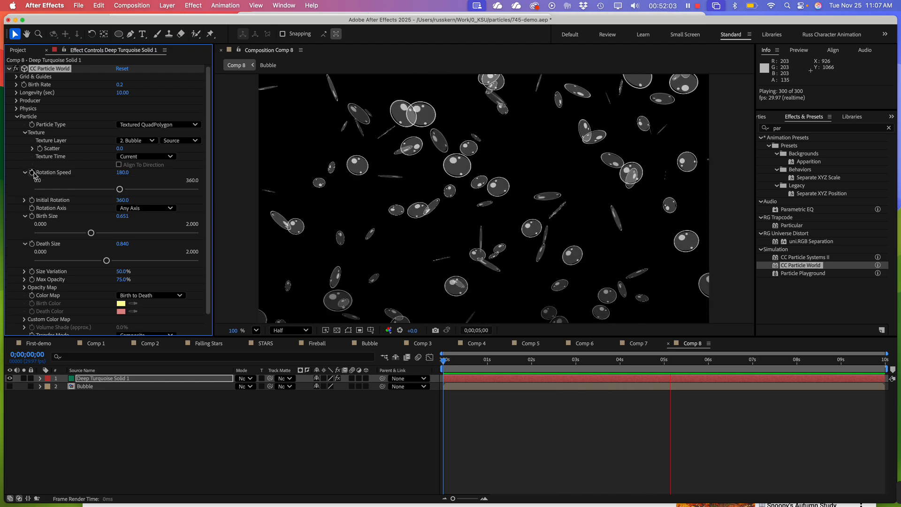
{"action": "left_click_drag", "start_coordinate": [120, 190], "coordinate": [61, 187]}
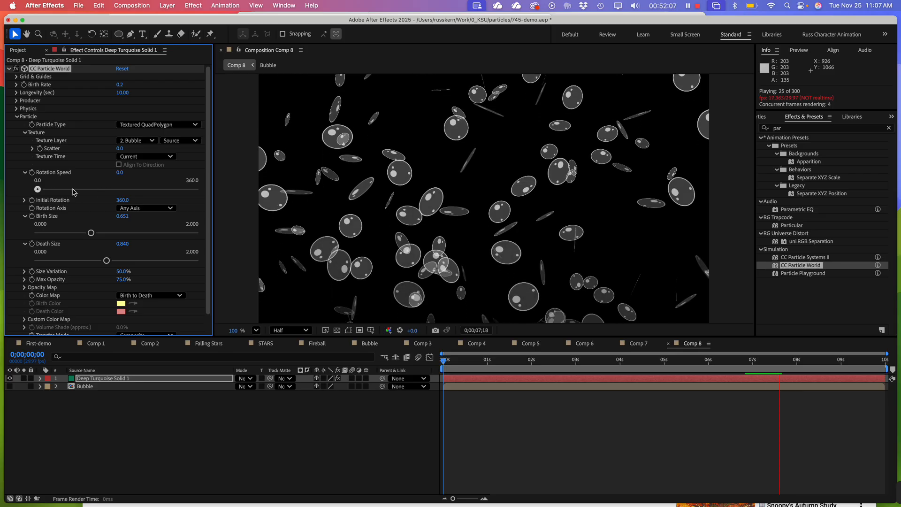
{"action": "left_click", "coordinate": [124, 200]}
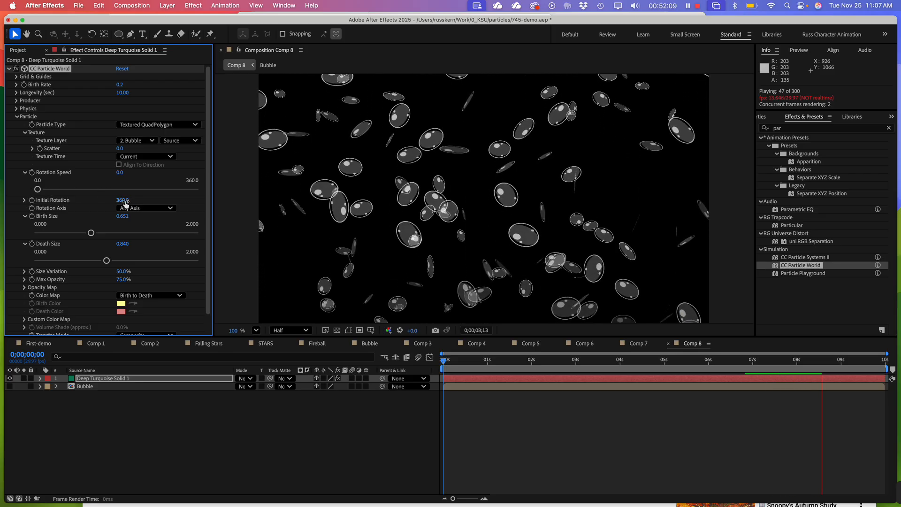
{"action": "type", "text": "0"}
{"action": "key", "text": "Return"}
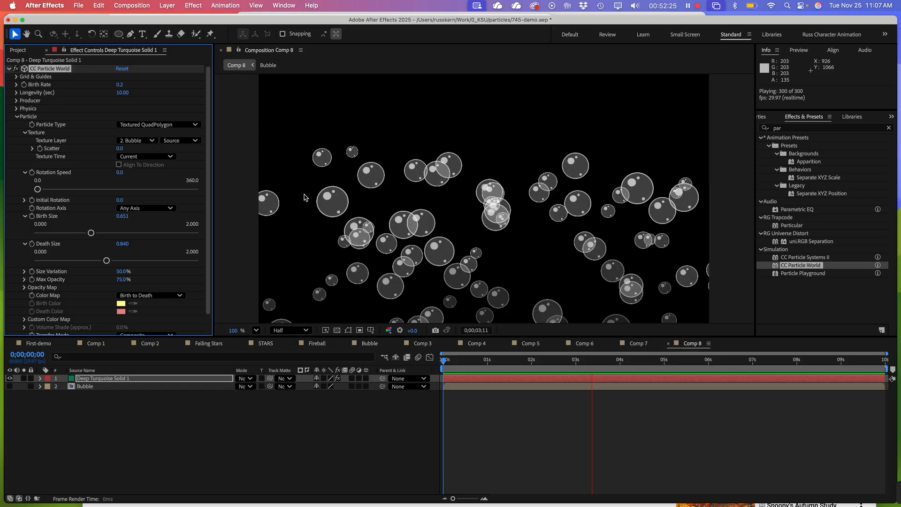
Reduce the bubble particles' Birth Size to about 0.486 and Death Size to about 0.571
{"action": "left_click_drag", "start_coordinate": [91, 233], "coordinate": [76, 233]}
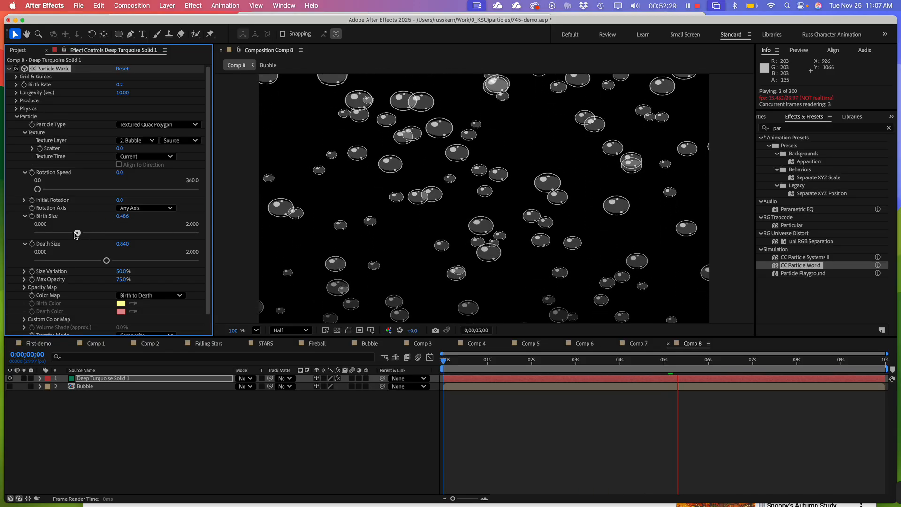
{"action": "left_click_drag", "start_coordinate": [106, 260], "coordinate": [84, 261]}
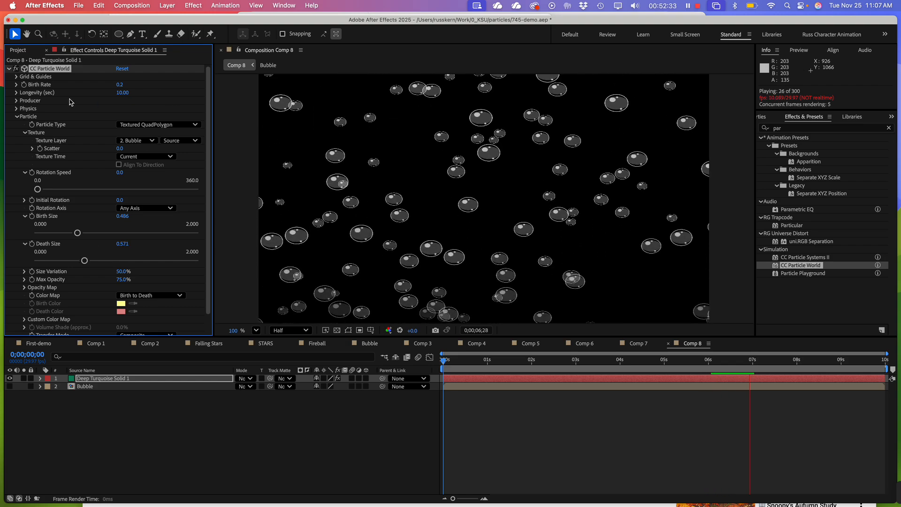
Try a particle Longevity of 8 seconds, preview Comp 8, and reduce the Longevity to about 3.24 seconds
{"action": "left_click", "coordinate": [17, 93]}
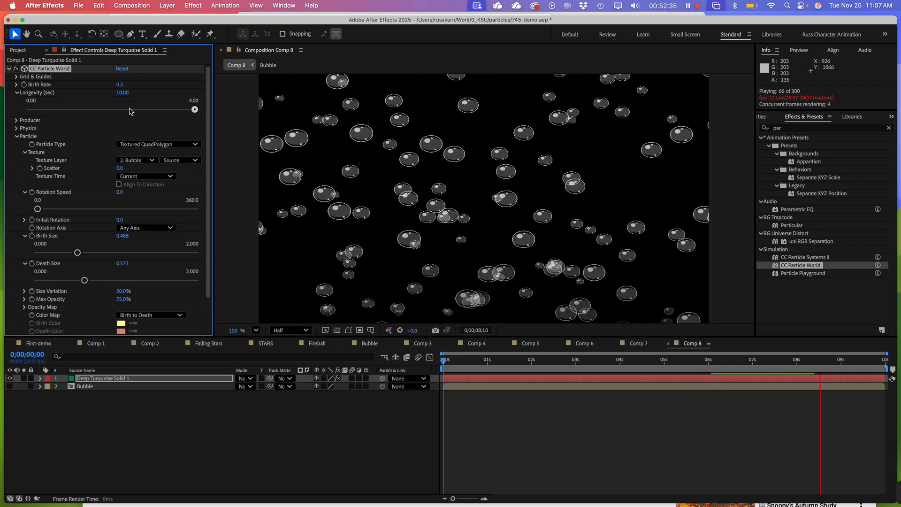
{"action": "left_click", "coordinate": [122, 93]}
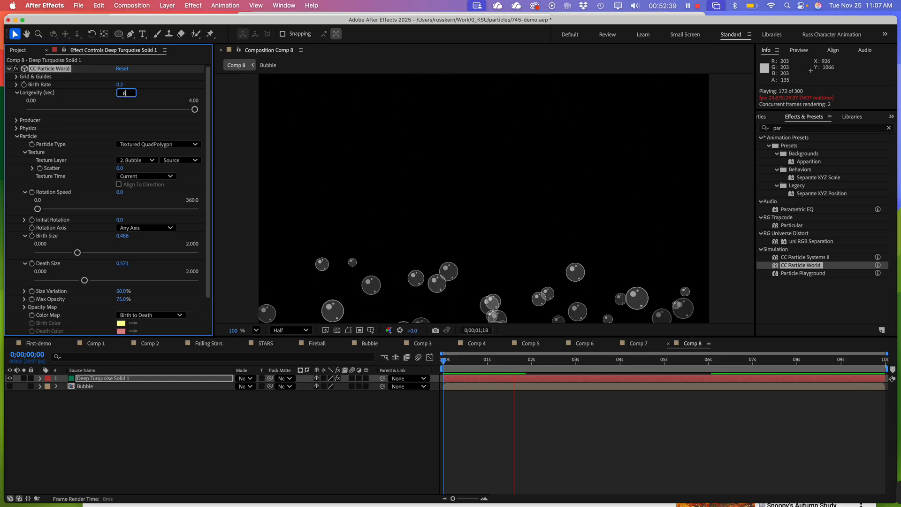
{"action": "type", "text": "8"}
{"action": "left_click", "coordinate": [241, 125]}
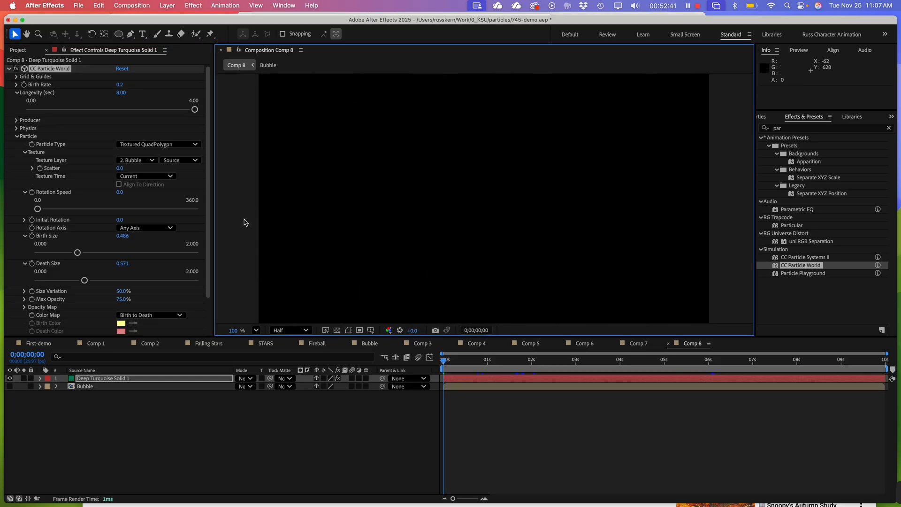
{"action": "left_click", "coordinate": [216, 415]}
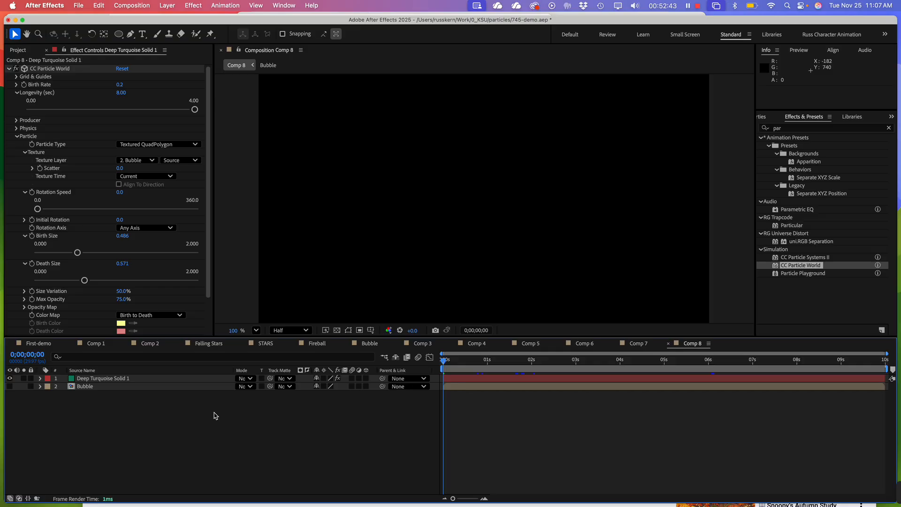
{"action": "key", "text": "space"}
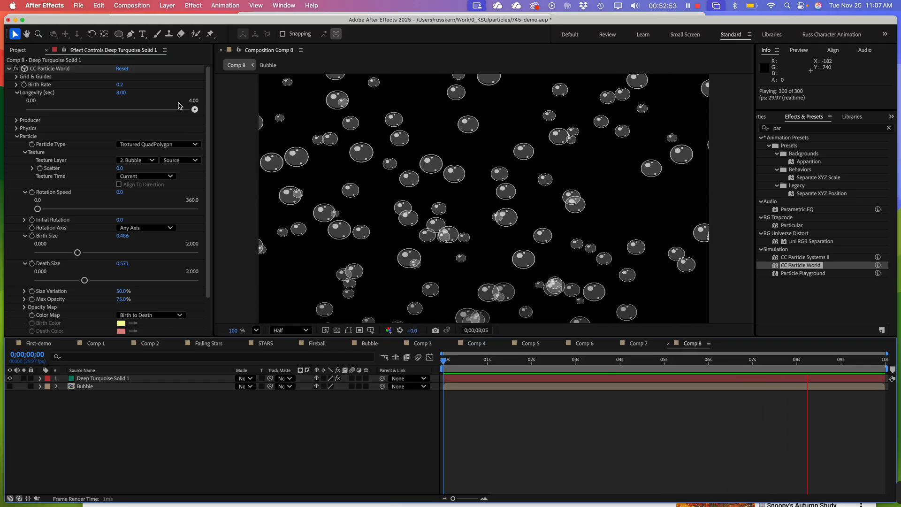
{"action": "left_click_drag", "start_coordinate": [195, 110], "coordinate": [146, 116]}
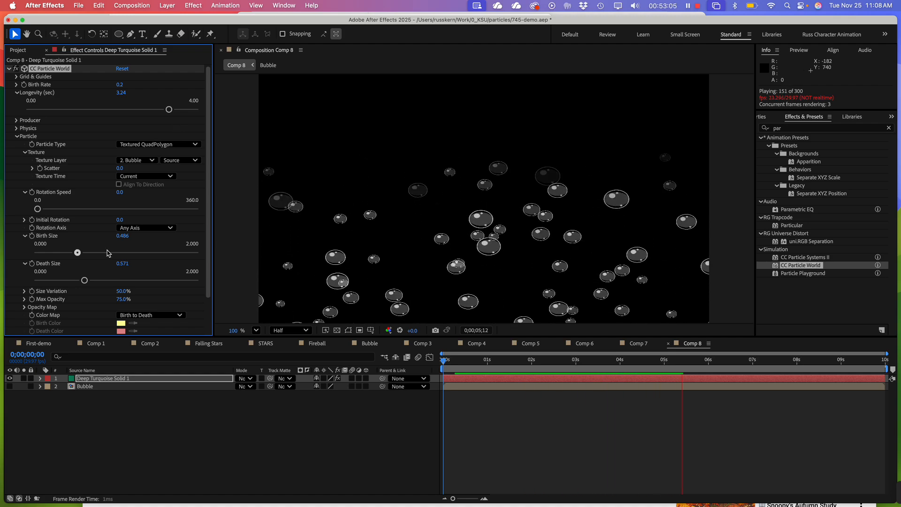
Try a Death Size of about 1.320 for the bubble particles and reduce it to about 0.829
{"action": "left_click_drag", "start_coordinate": [85, 280], "coordinate": [144, 284]}
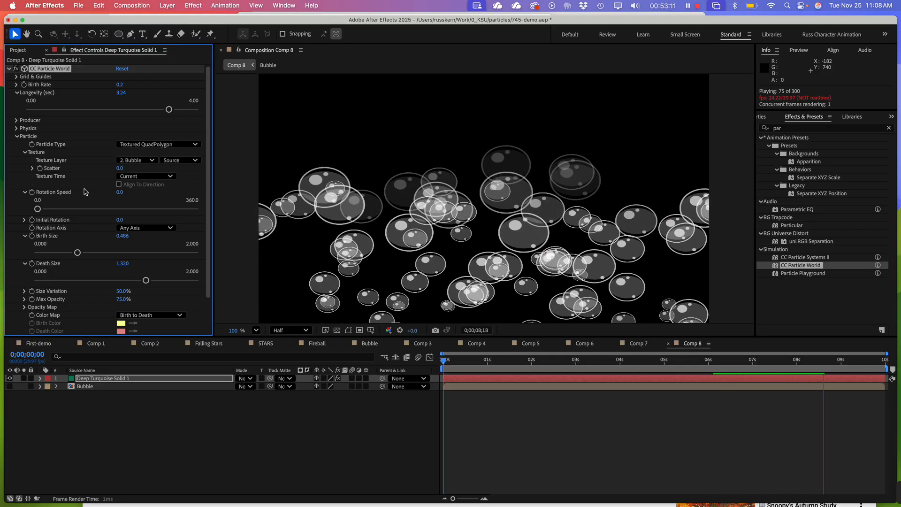
{"action": "left_click_drag", "start_coordinate": [144, 283], "coordinate": [104, 284]}
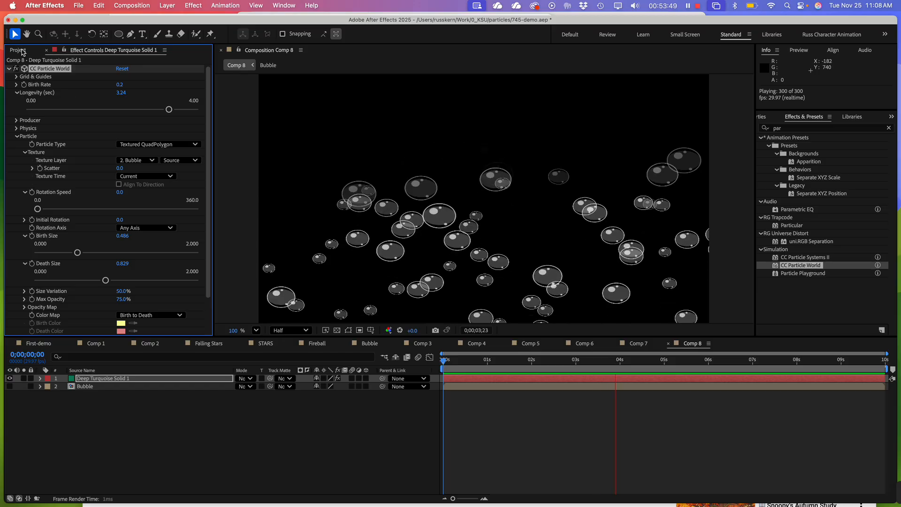
Open the Bubble composition, check its animation in the running preview, and return to Comp 8
{"action": "double_click", "coordinate": [74, 387]}
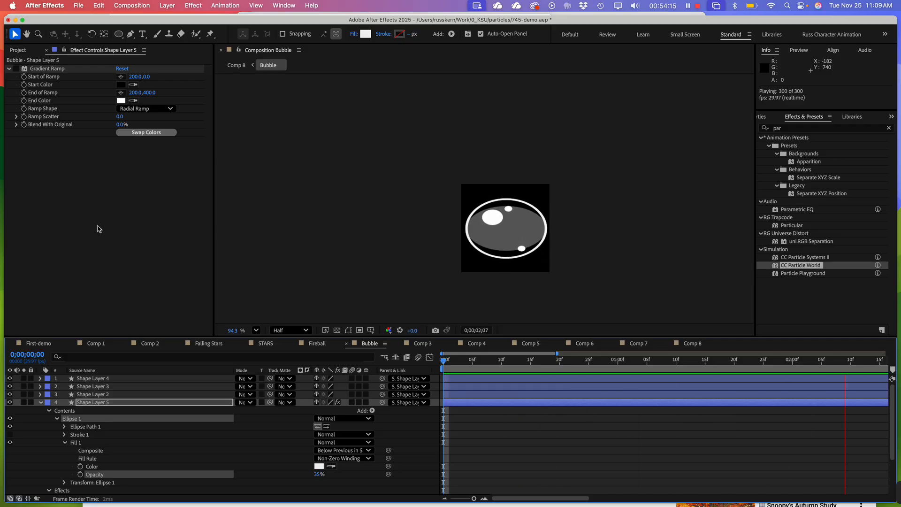
{"action": "key", "text": "space"}
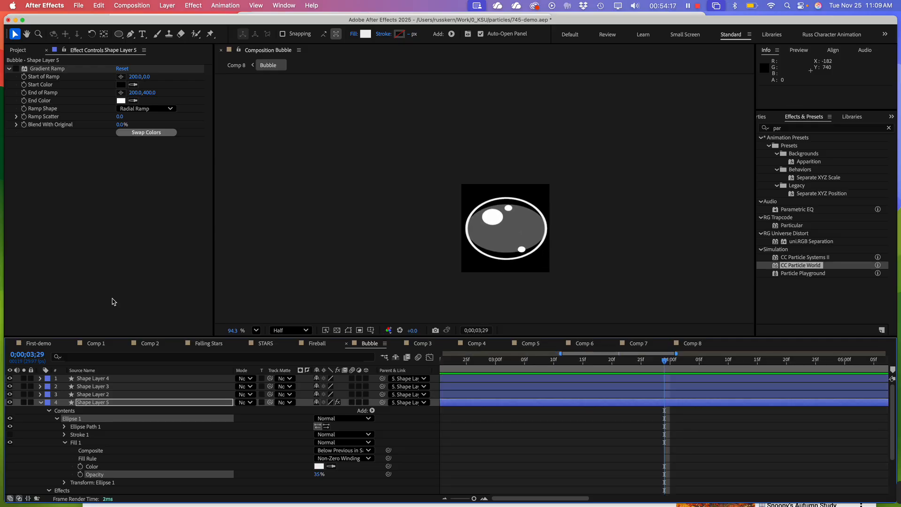
{"action": "left_click", "coordinate": [692, 343]}
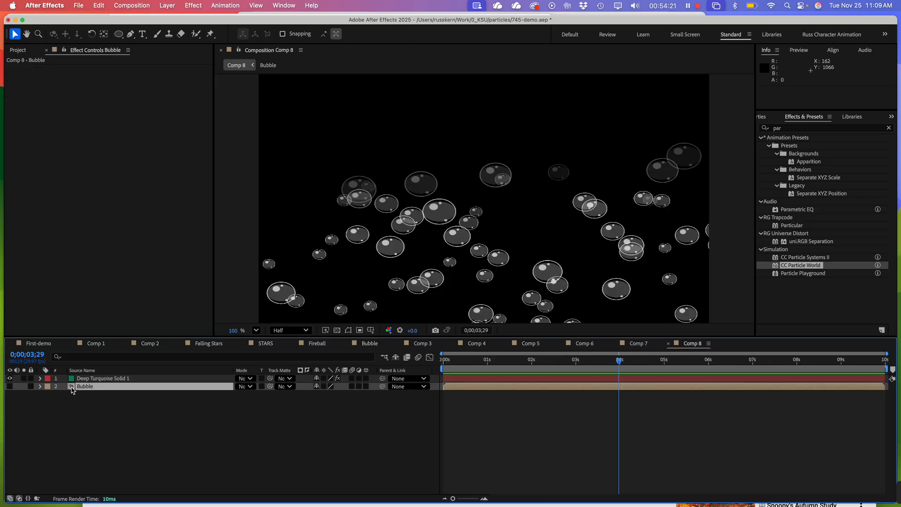
Expand the Opacity Map of CC Particle World on Deep Turquoise Solid 1 and preview Comp 8 from the start
{"action": "left_click", "coordinate": [72, 379]}
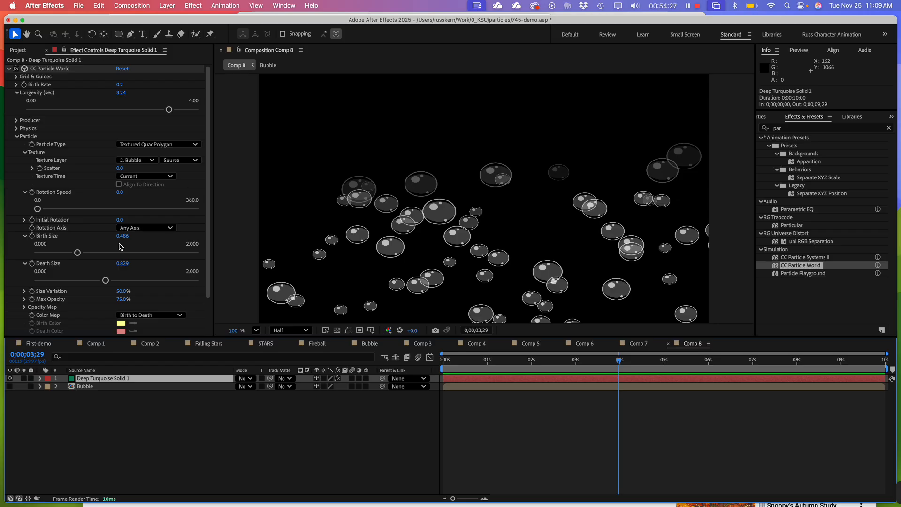
{"action": "scroll", "coordinate": [122, 246], "scroll_direction": "down", "scroll_amount": 3}
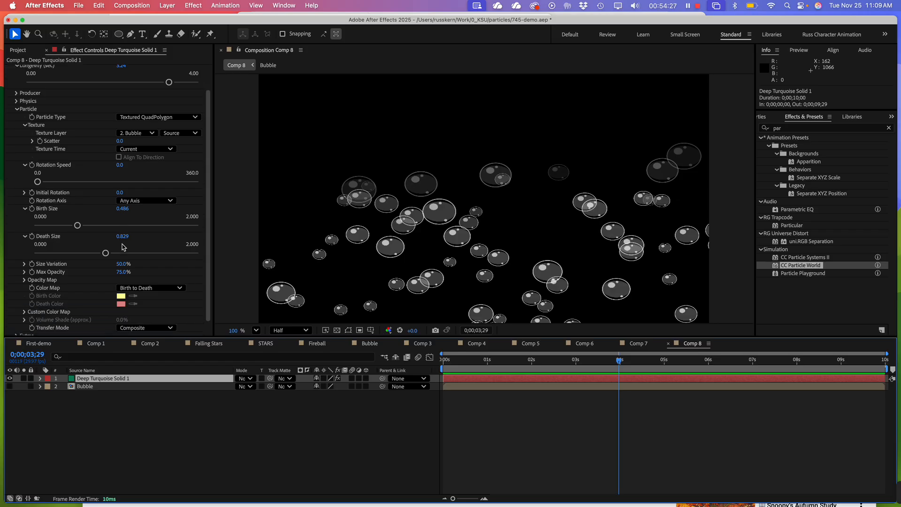
{"action": "left_click", "coordinate": [154, 283]}
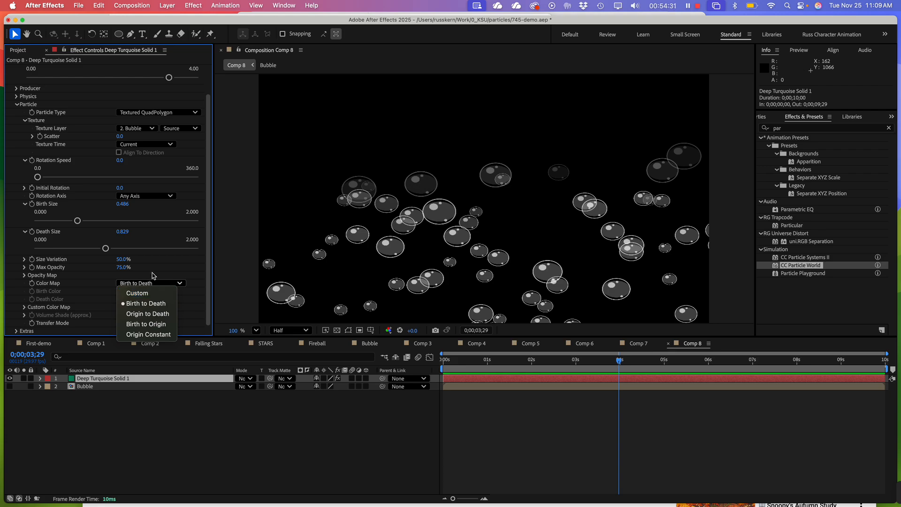
{"action": "left_click", "coordinate": [153, 275]}
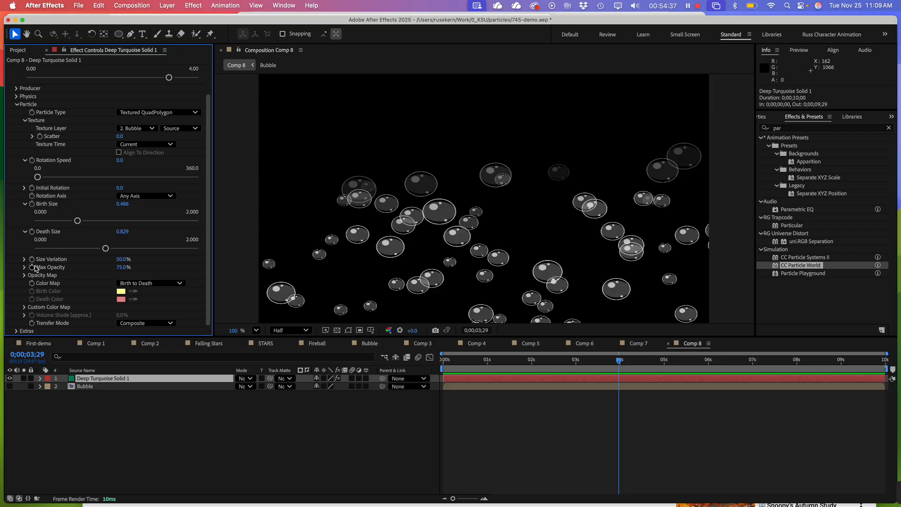
{"action": "left_click", "coordinate": [24, 276]}
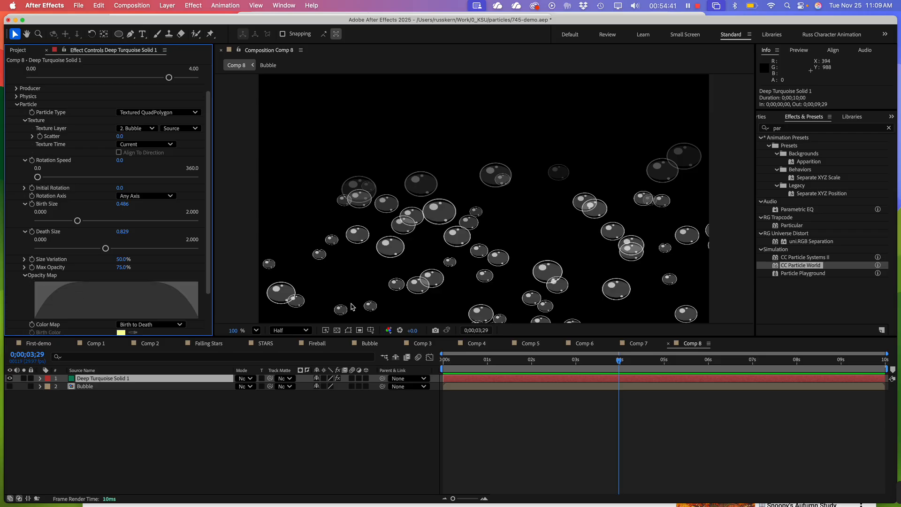
{"action": "left_click_drag", "start_coordinate": [566, 362], "coordinate": [445, 358]}
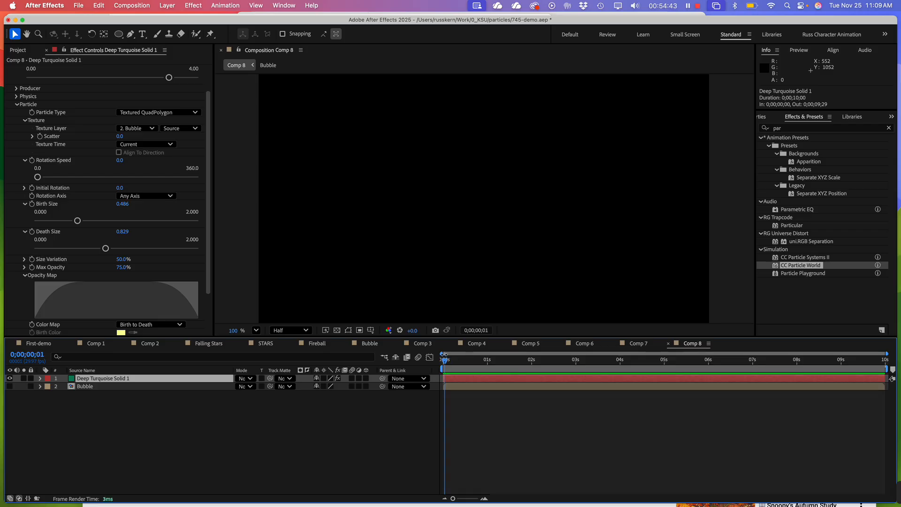
{"action": "key", "text": "space"}
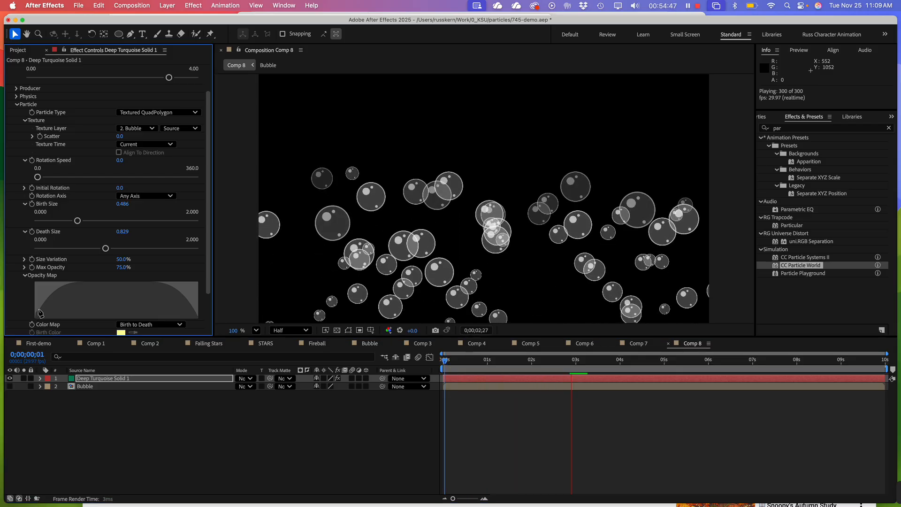
Redraw the Opacity Map curve with an early hump, a dip past the middle, a second peak, and a drop towards the end
{"action": "left_click_drag", "start_coordinate": [50, 307], "coordinate": [99, 287]}
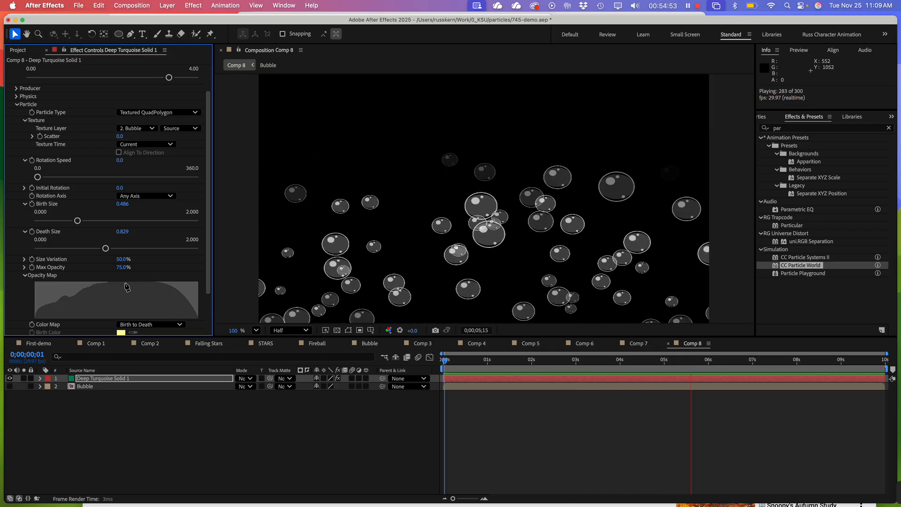
{"action": "mouse_move", "coordinate": [138, 284]}
{"action": "left_mouse_down"}
{"action": "mouse_move", "coordinate": [156, 300]}
{"action": "mouse_move", "coordinate": [160, 323]}
{"action": "left_mouse_up"}
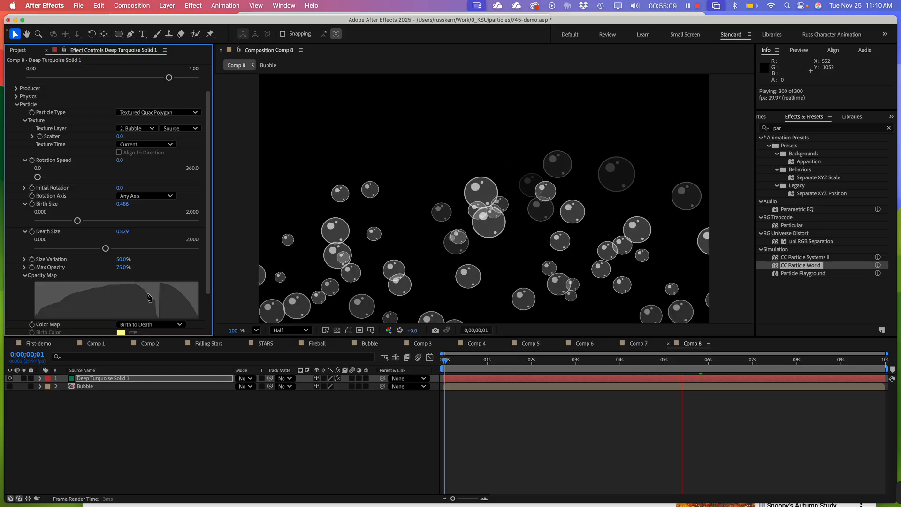
{"action": "mouse_move", "coordinate": [149, 298]}
{"action": "left_mouse_down"}
{"action": "mouse_move", "coordinate": [155, 317]}
{"action": "mouse_move", "coordinate": [165, 300]}
{"action": "mouse_move", "coordinate": [180, 322]}
{"action": "mouse_move", "coordinate": [211, 325]}
{"action": "left_mouse_up"}
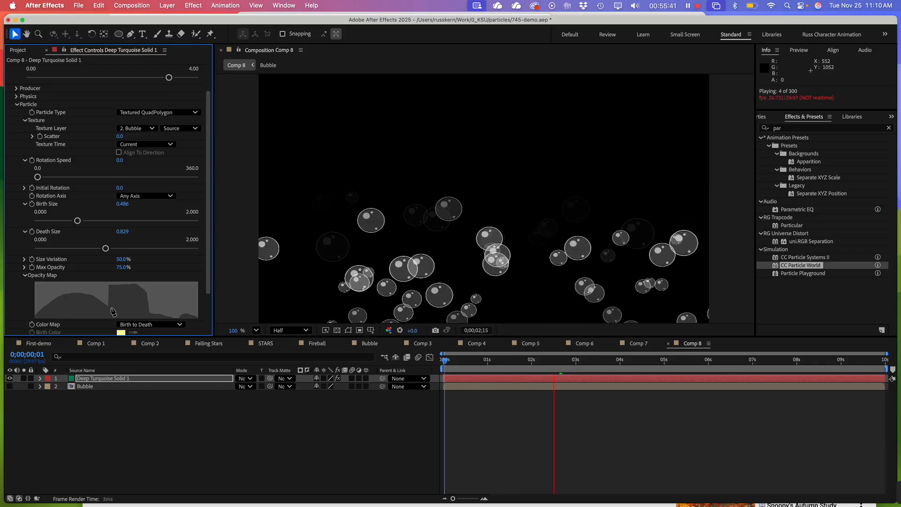
{"action": "left_click_drag", "start_coordinate": [60, 302], "coordinate": [130, 313]}
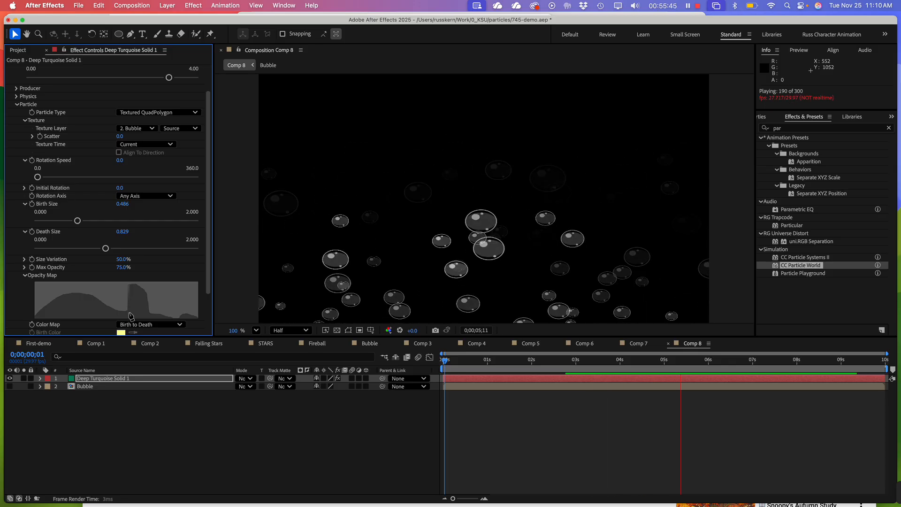
{"action": "mouse_move", "coordinate": [131, 315]}
{"action": "left_mouse_down"}
{"action": "mouse_move", "coordinate": [164, 286]}
{"action": "mouse_move", "coordinate": [177, 315]}
{"action": "left_mouse_up"}
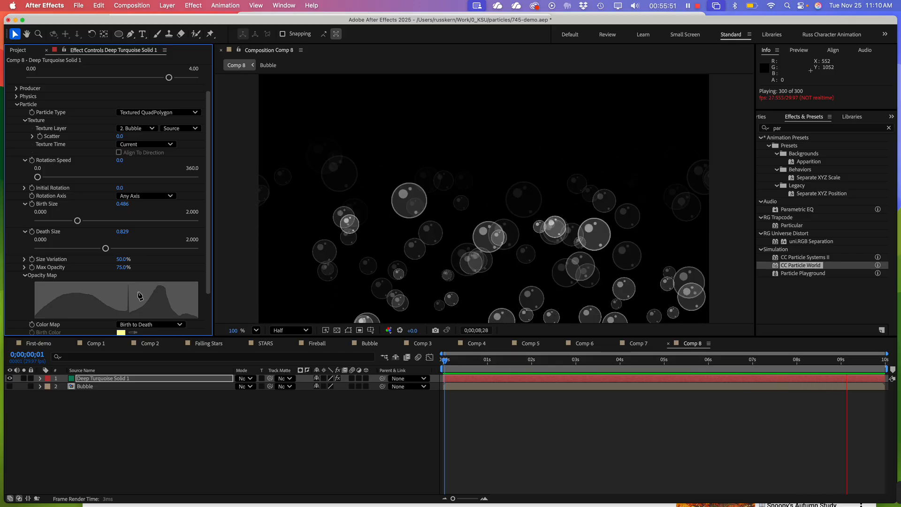
Smooth the spikes between the Opacity Map's two humps into one continuous curve and collapse the map
{"action": "left_click", "coordinate": [115, 300]}
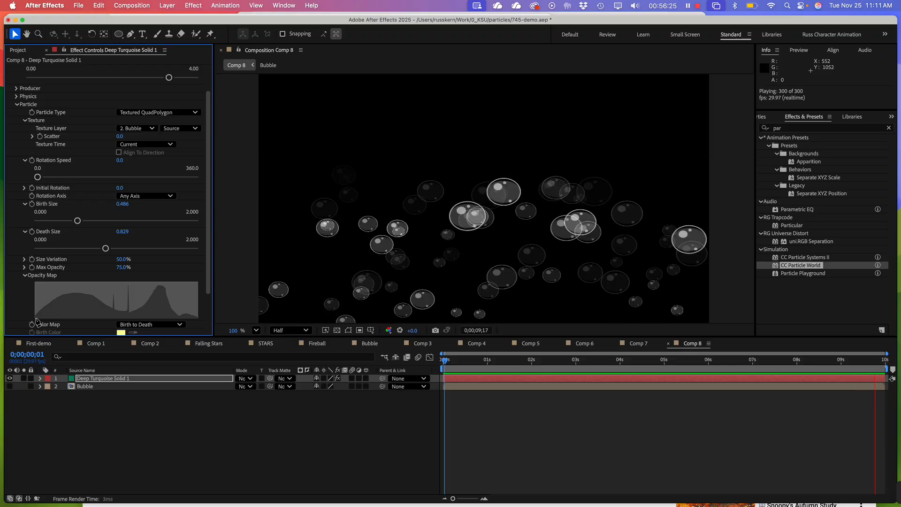
{"action": "scroll", "coordinate": [53, 315], "scroll_direction": "down", "scroll_amount": 3}
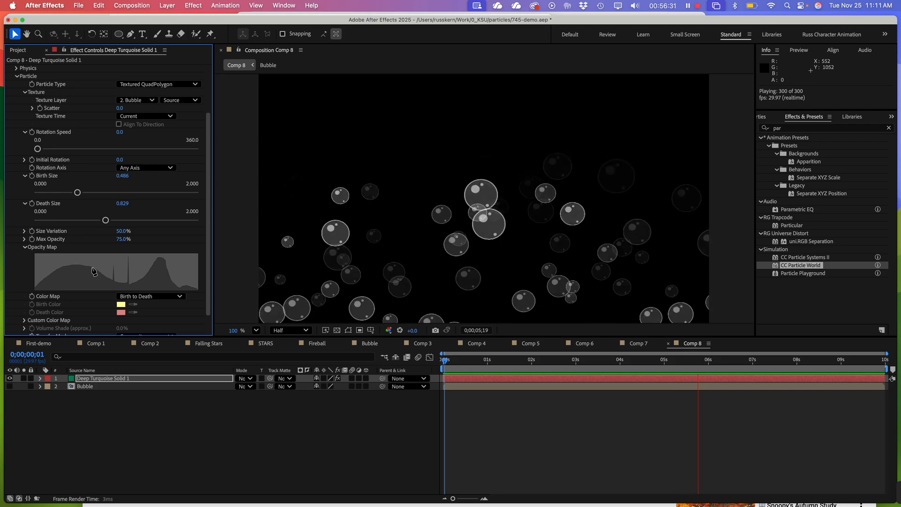
{"action": "left_click", "coordinate": [79, 268]}
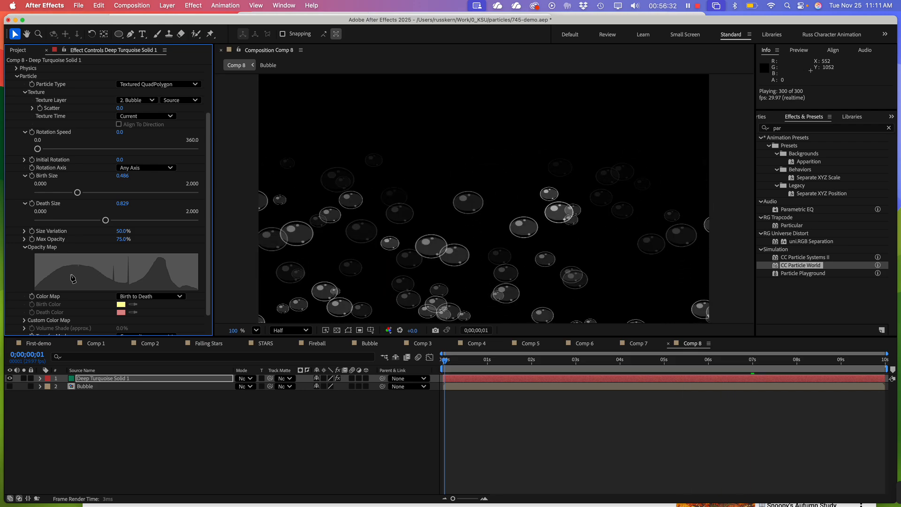
{"action": "left_click", "coordinate": [35, 290]}
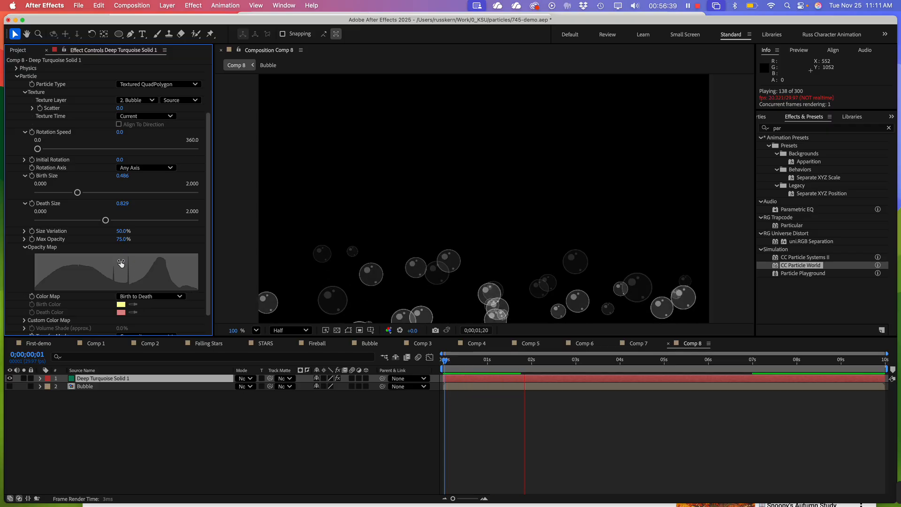
{"action": "mouse_move", "coordinate": [121, 260]}
{"action": "left_mouse_down"}
{"action": "mouse_move", "coordinate": [168, 260]}
{"action": "mouse_move", "coordinate": [113, 271]}
{"action": "mouse_move", "coordinate": [155, 263]}
{"action": "mouse_move", "coordinate": [81, 266]}
{"action": "mouse_move", "coordinate": [139, 263]}
{"action": "mouse_move", "coordinate": [103, 265]}
{"action": "left_mouse_up"}
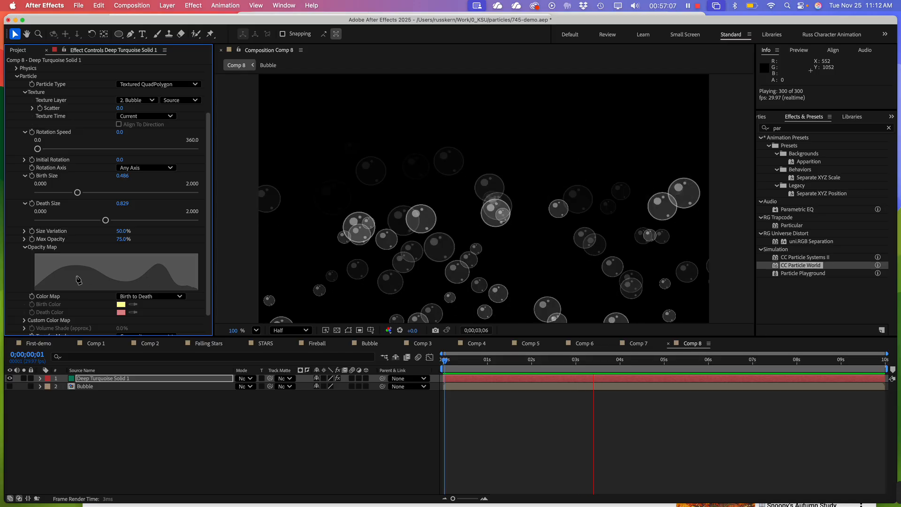
{"action": "left_click", "coordinate": [24, 249]}
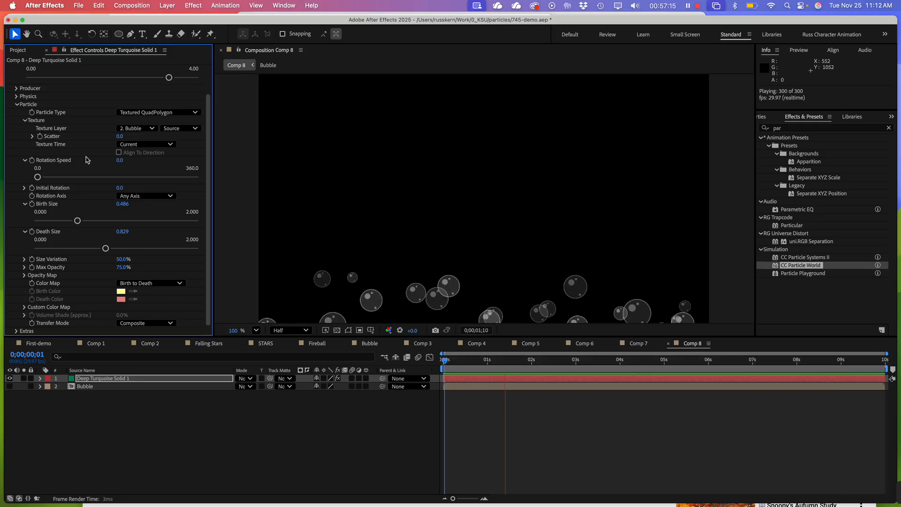
Try the Twirl and Vortex options for the bubbles' Physics Animation
{"action": "scroll", "coordinate": [137, 200], "scroll_direction": "up", "scroll_amount": 3}
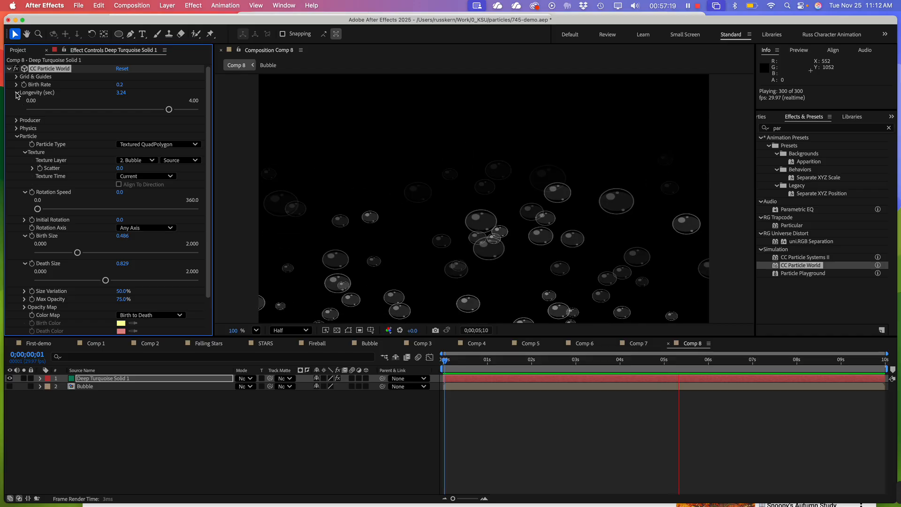
{"action": "left_click", "coordinate": [17, 128]}
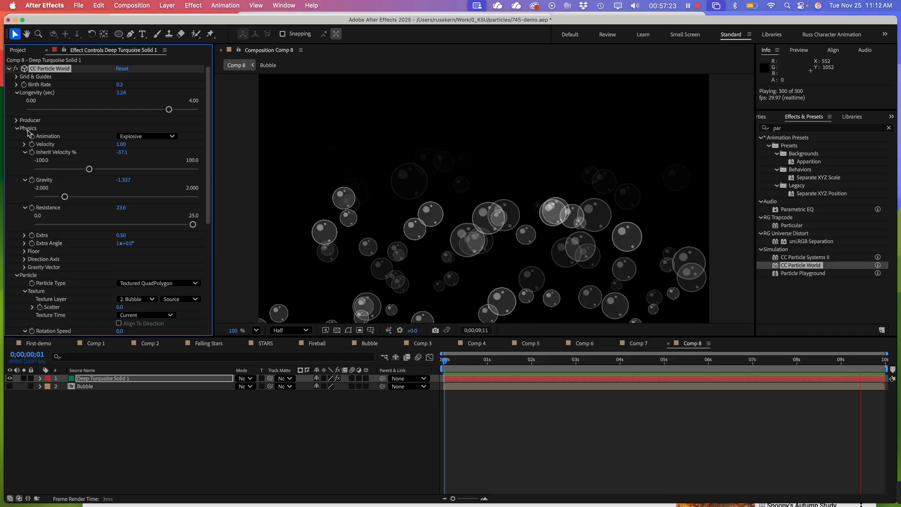
{"action": "left_click", "coordinate": [149, 138]}
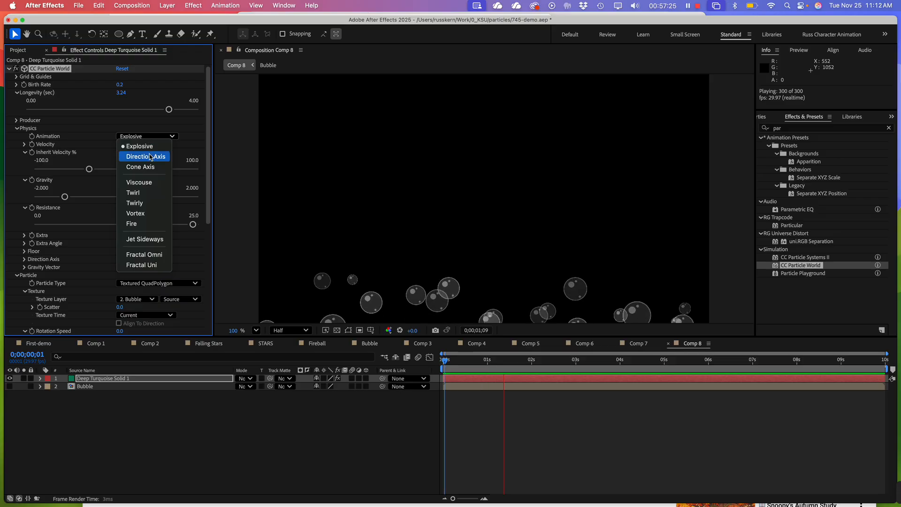
{"action": "left_click", "coordinate": [153, 197]}
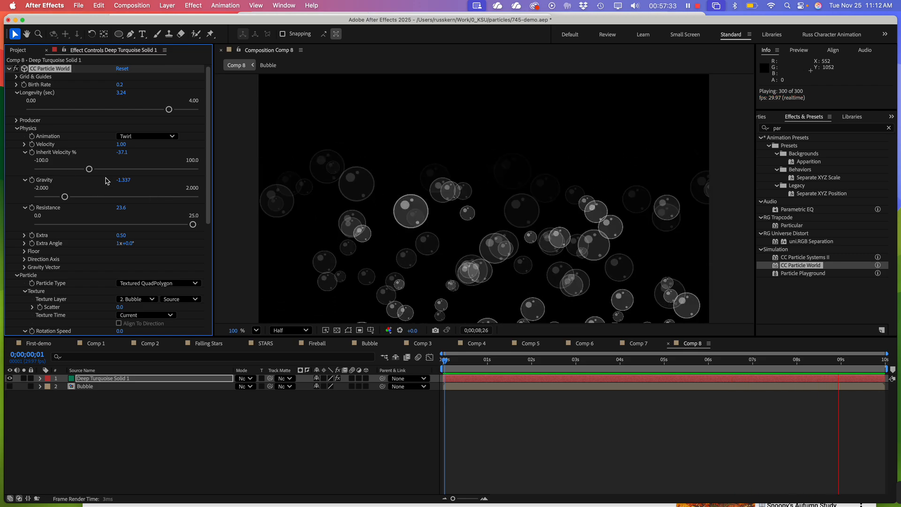
{"action": "left_click", "coordinate": [132, 138]}
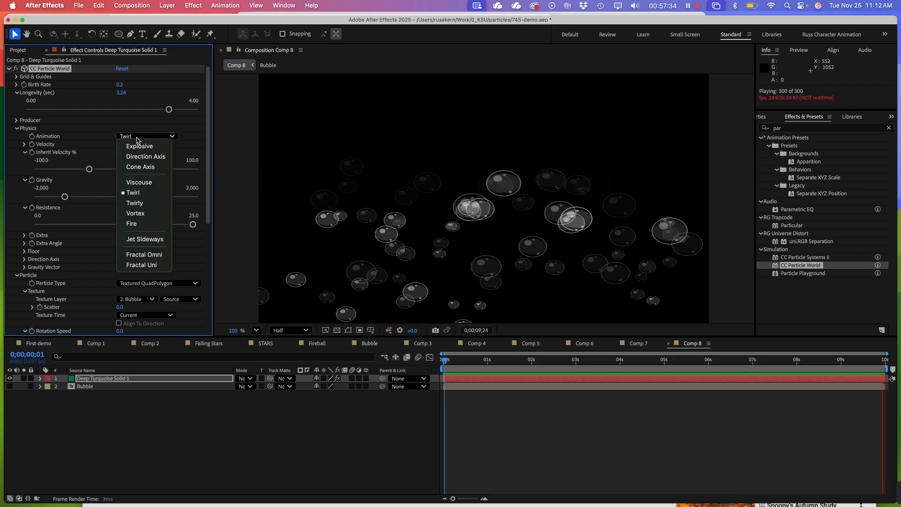
{"action": "left_click", "coordinate": [147, 215]}
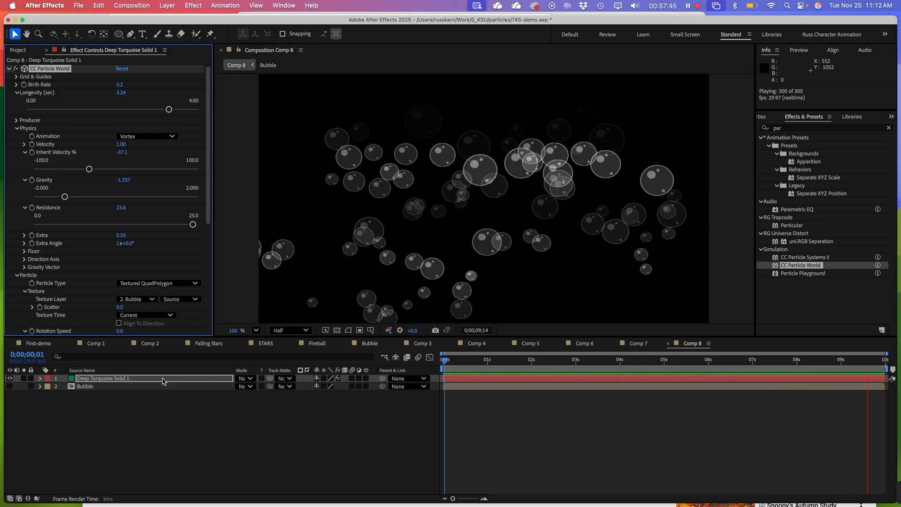
Try the Jet Sideways and Fire options for the Physics Animation and set it back to Explosive
{"action": "left_click", "coordinate": [140, 137]}
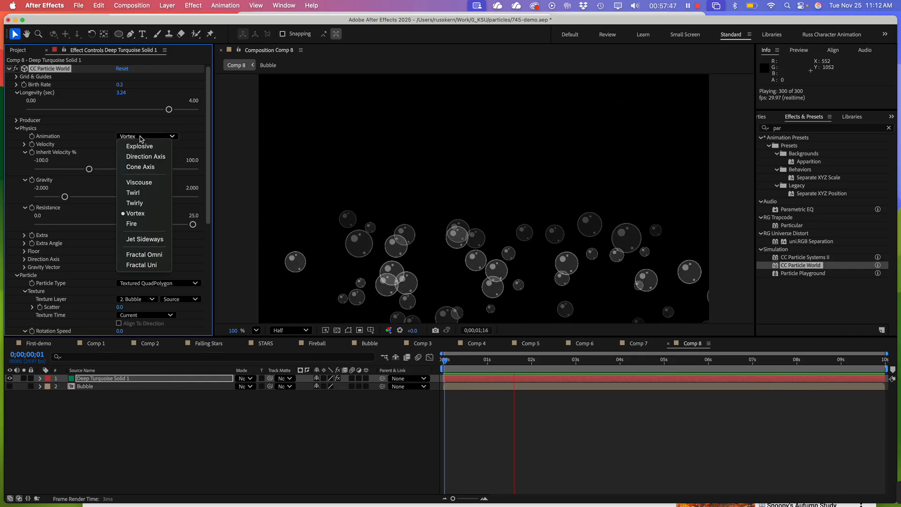
{"action": "left_click", "coordinate": [160, 240]}
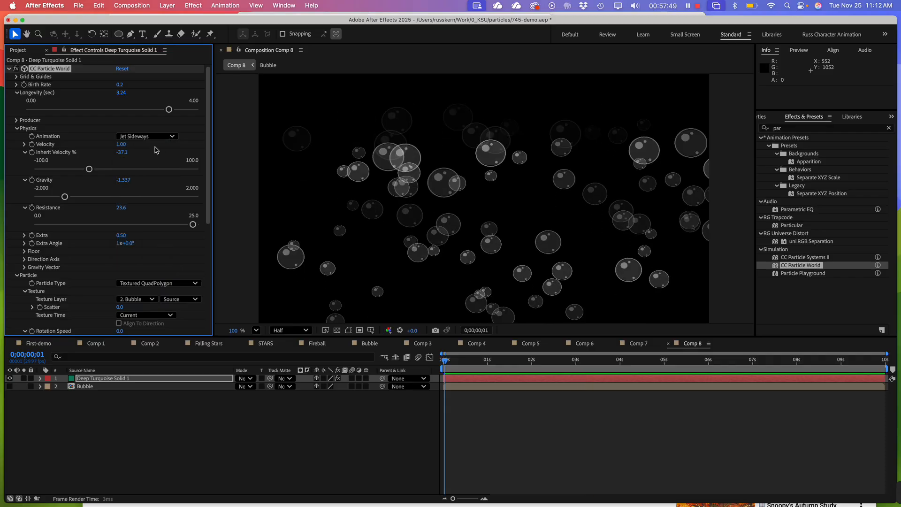
{"action": "left_click", "coordinate": [146, 137]}
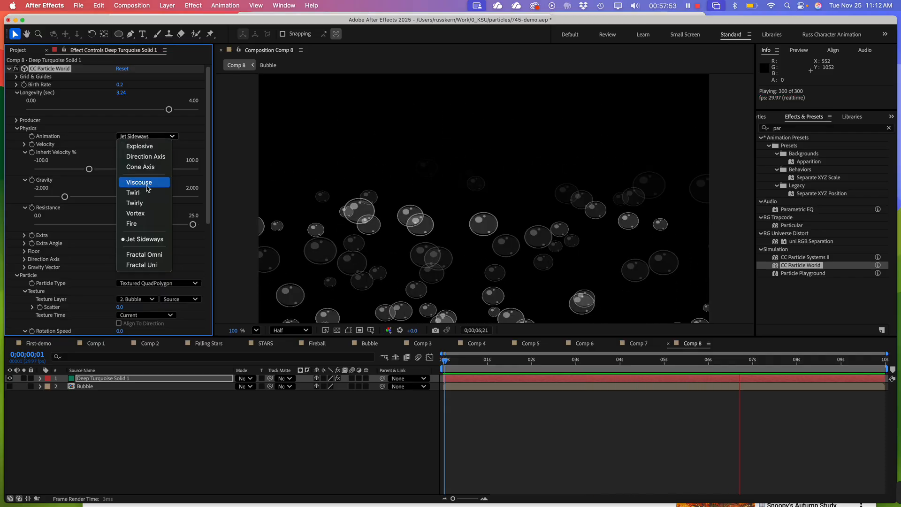
{"action": "left_click", "coordinate": [147, 223]}
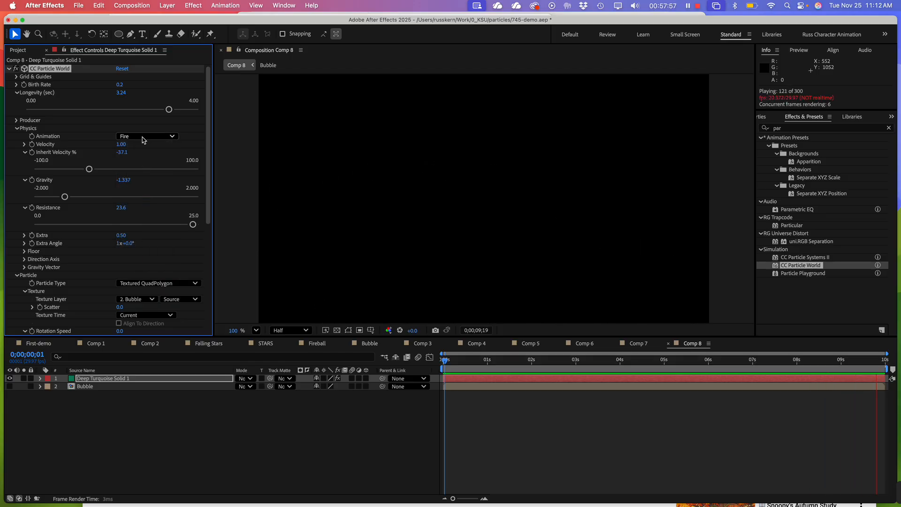
{"action": "left_click", "coordinate": [143, 136]}
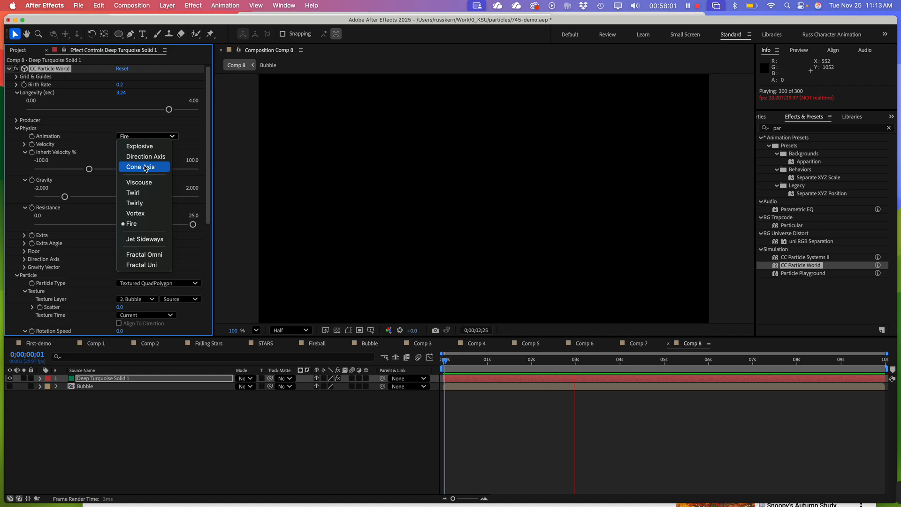
{"action": "left_click", "coordinate": [140, 146]}
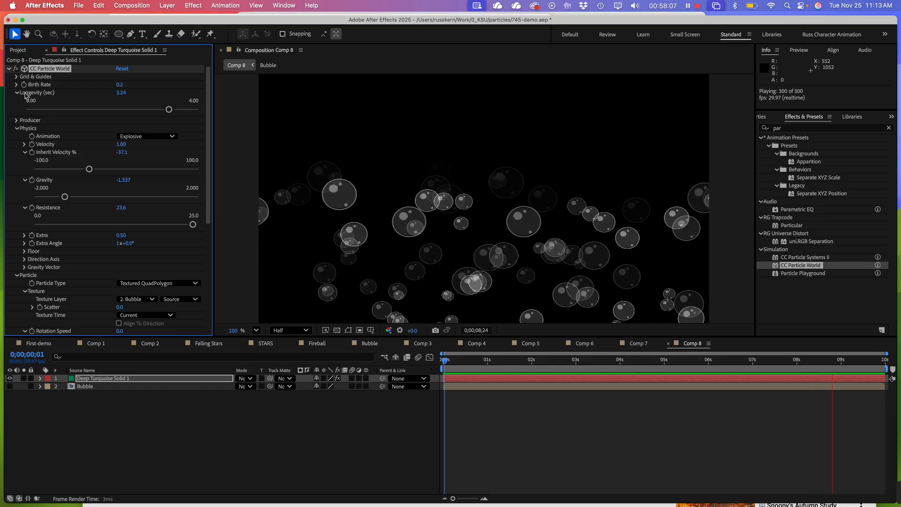
Show the project's item list, and switch to Chrome to play the Kinetics Noise Control Holiday Video Card in full screen
{"action": "left_click", "coordinate": [17, 51]}
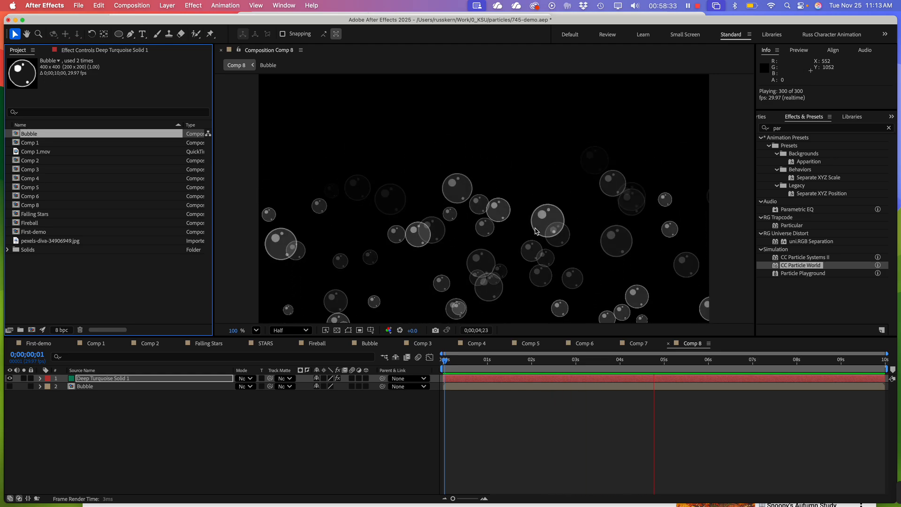
{"action": "key", "text": "super+Tab"}
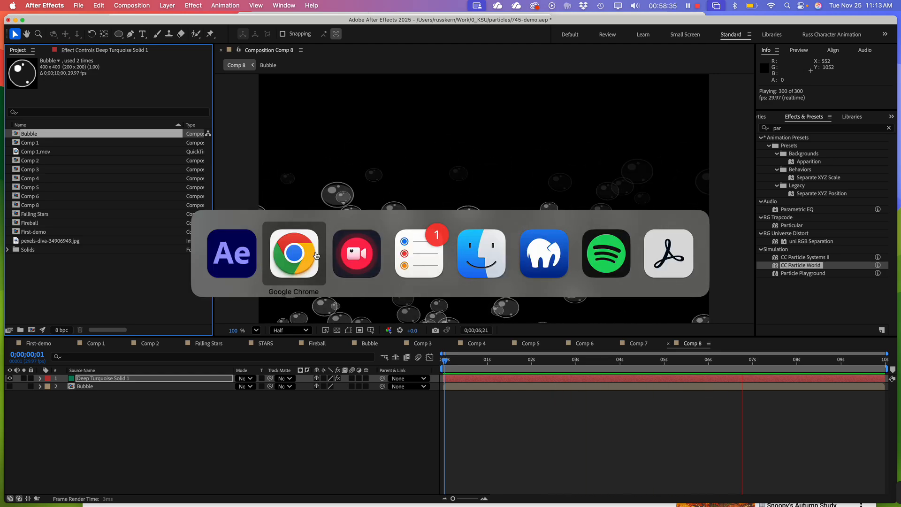
{"action": "left_click", "coordinate": [303, 260]}
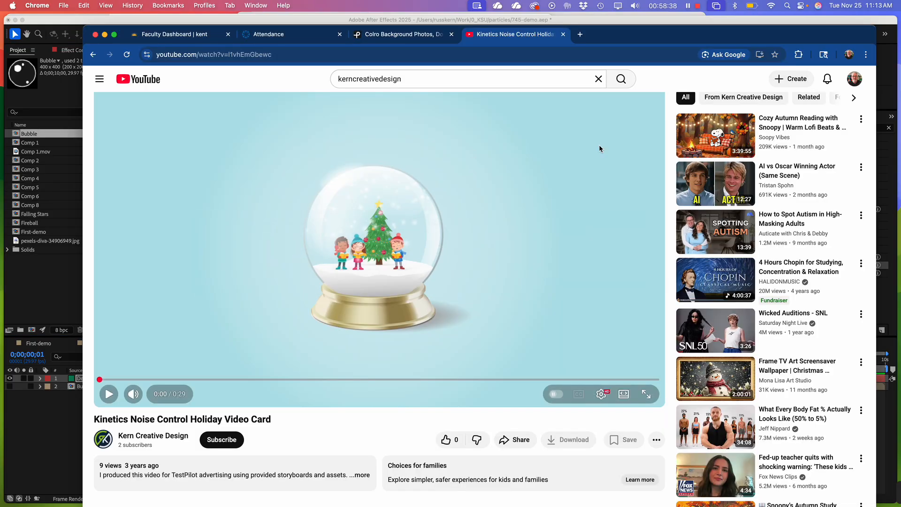
{"action": "left_click", "coordinate": [646, 393]}
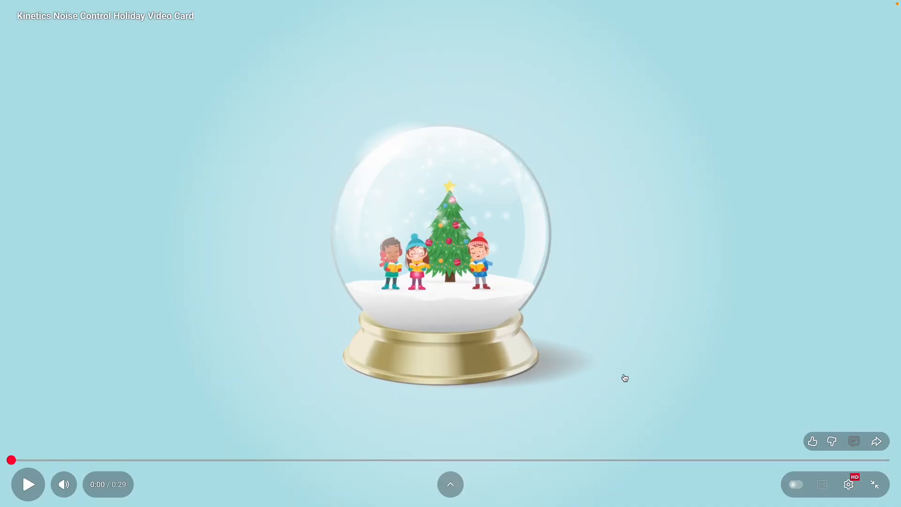
{"action": "left_click", "coordinate": [51, 424]}
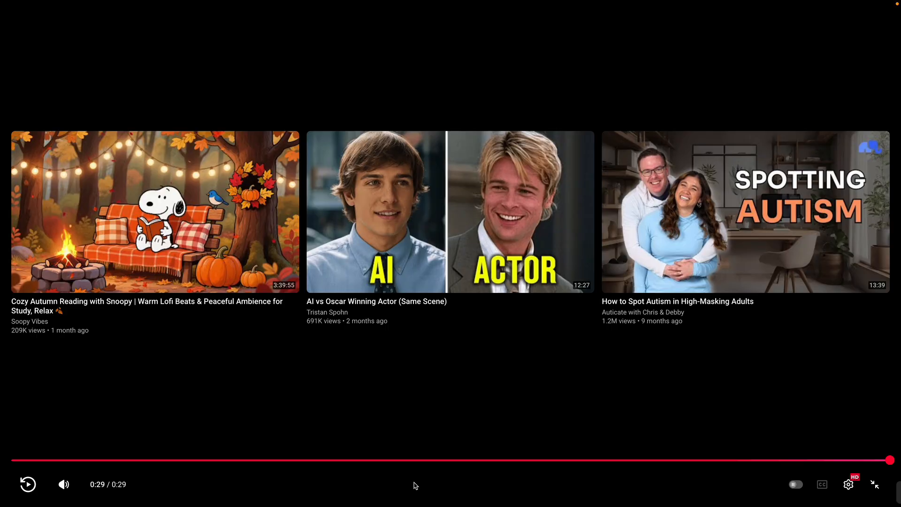
Leave full screen and restart the holiday card video, and switch back to After Effects to preview Comp 8's bubbles
{"action": "key", "text": "Escape"}
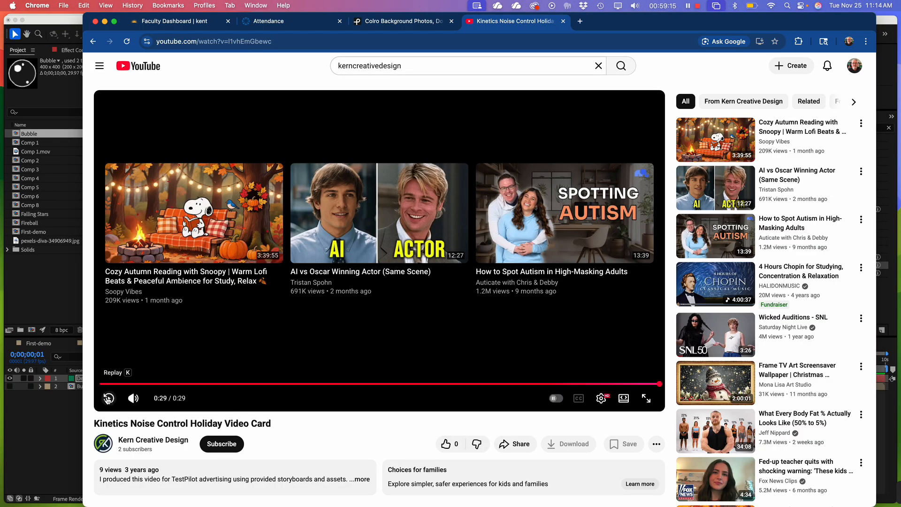
{"action": "left_click", "coordinate": [107, 399]}
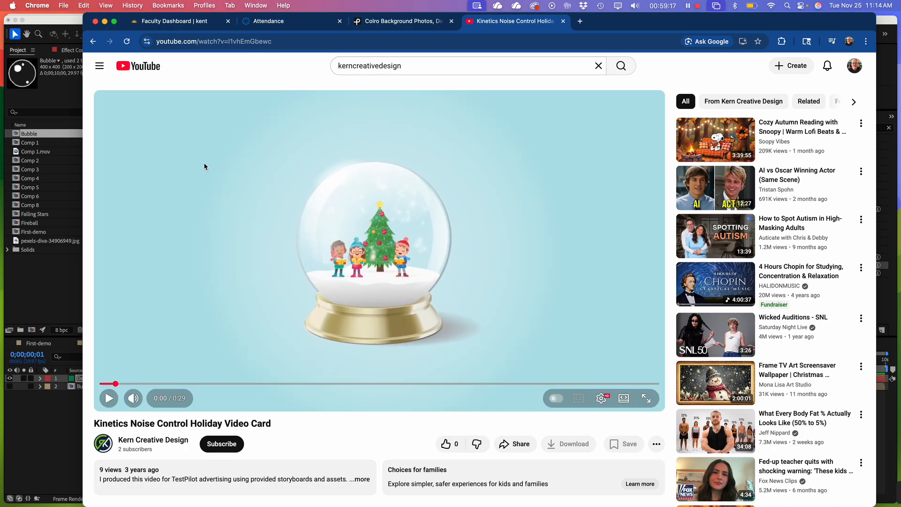
{"action": "left_click", "coordinate": [33, 432]}
{"action": "key", "text": "space"}
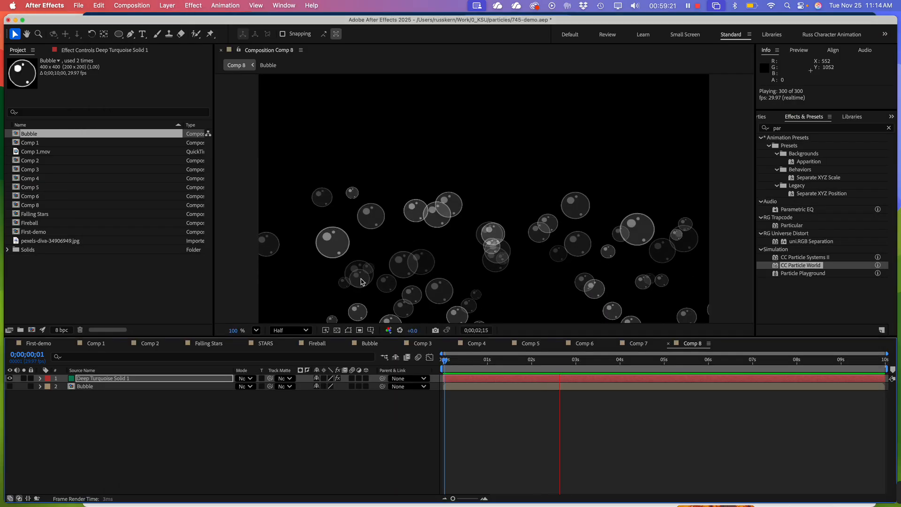
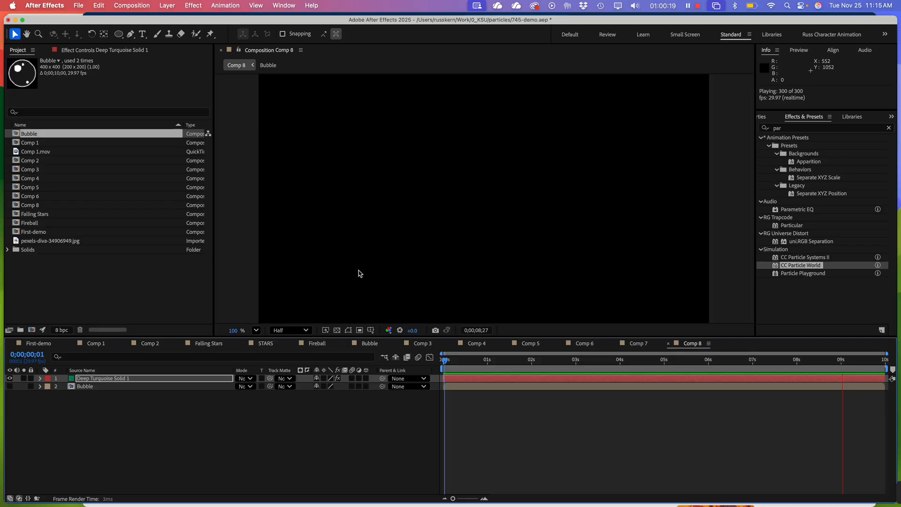
Scrub Comp 8's rising bubbles to 0;00;03;14, and open Comp 6 to preview its moving fire trail
{"action": "left_click_drag", "start_coordinate": [360, 273], "coordinate": [351, 288]}
{"action": "left_click_drag", "start_coordinate": [445, 355], "coordinate": [597, 367]}
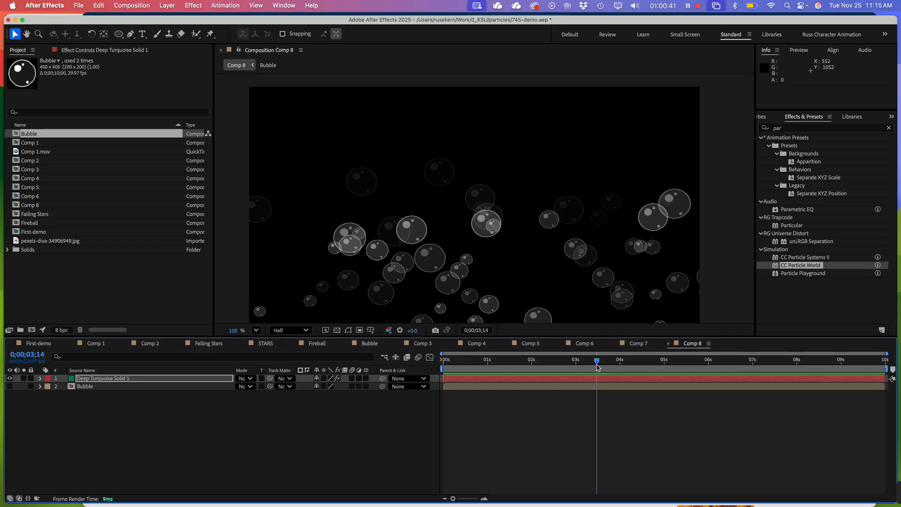
{"action": "left_click", "coordinate": [581, 344]}
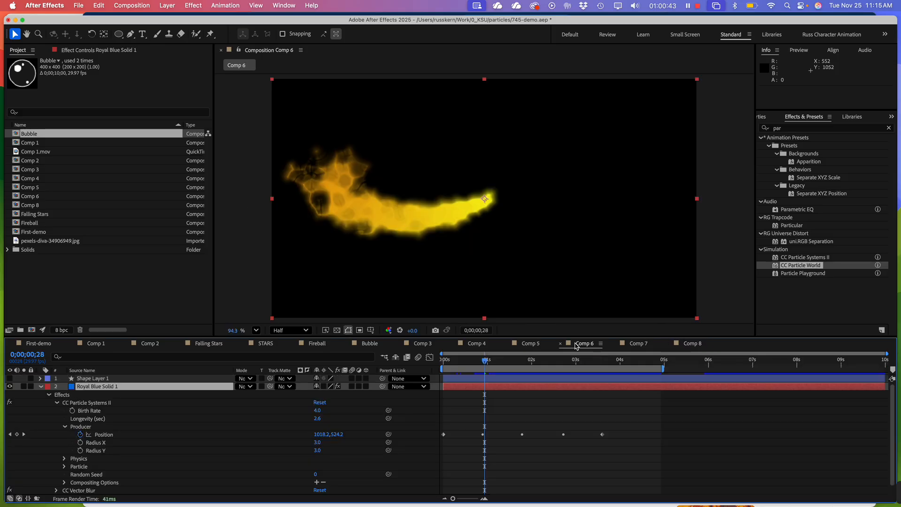
{"action": "key", "text": "space"}
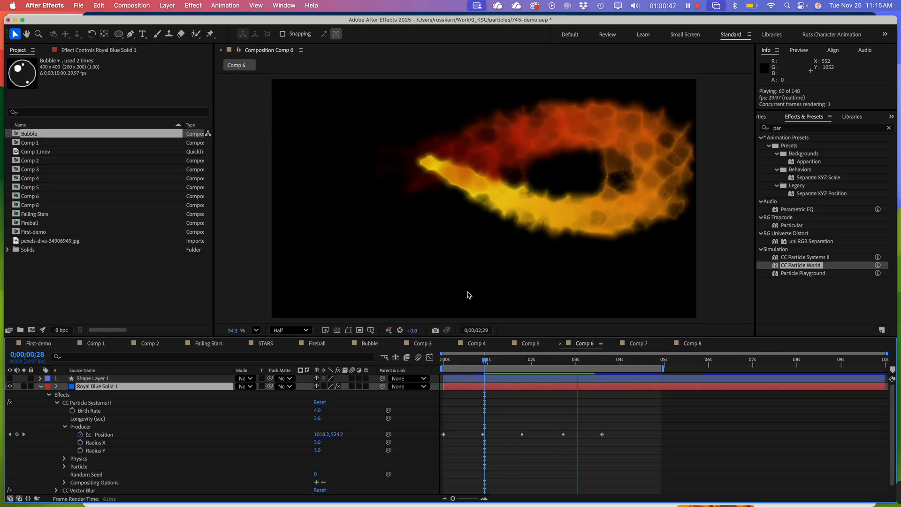
{"action": "left_click", "coordinate": [486, 285]}
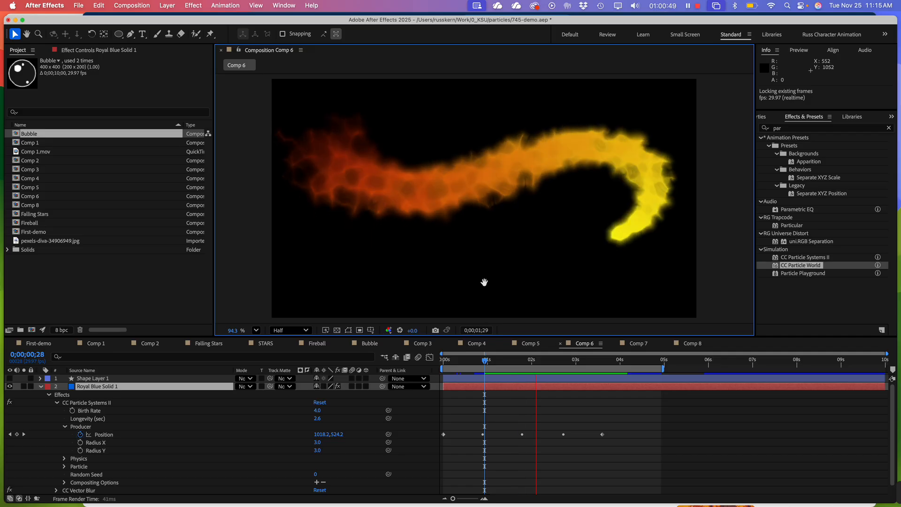